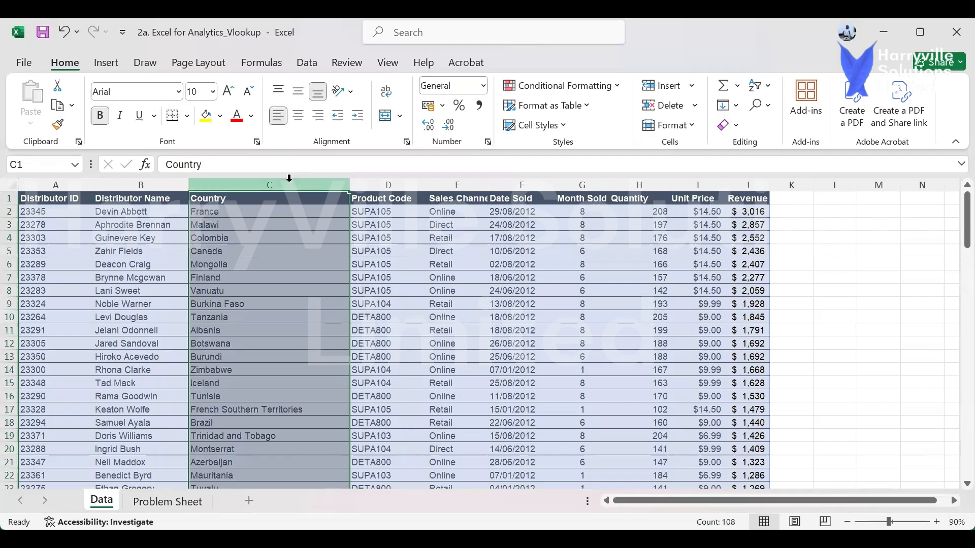
# Add a filter to the header of the Country column.
pyautogui.click(313, 63)
pyautogui.click(508, 105)
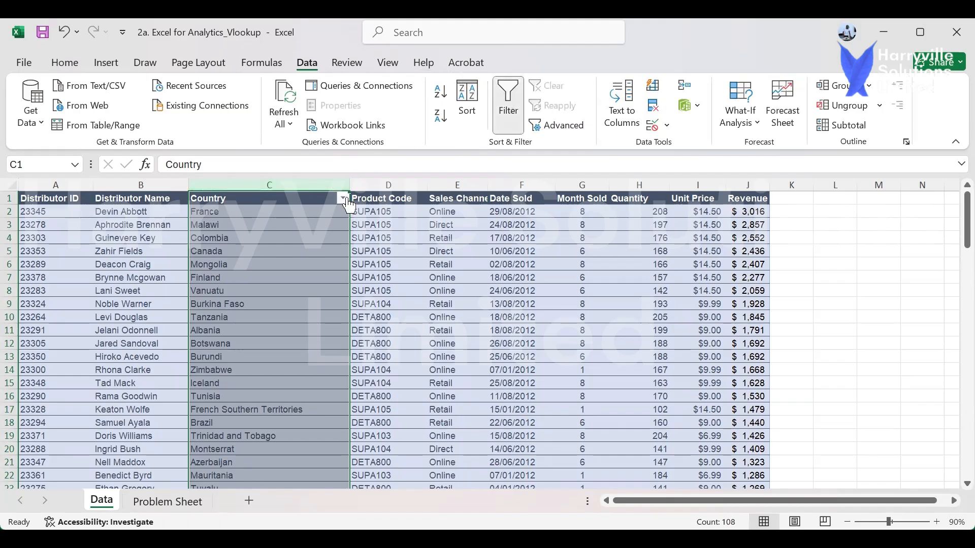
pyautogui.click(308, 212)
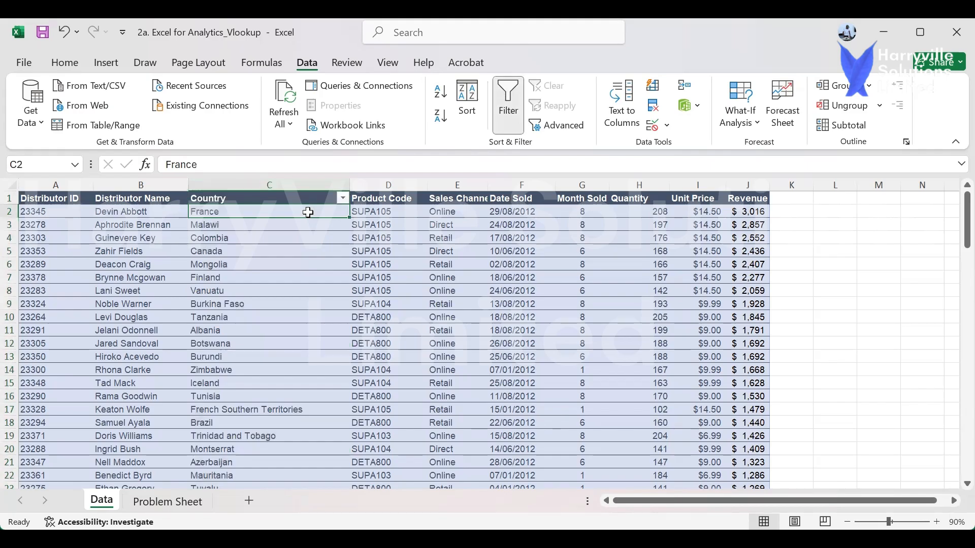
# Filter the Country column to show only France, and autofit the width of the Sales Channel column.
pyautogui.click(343, 199)
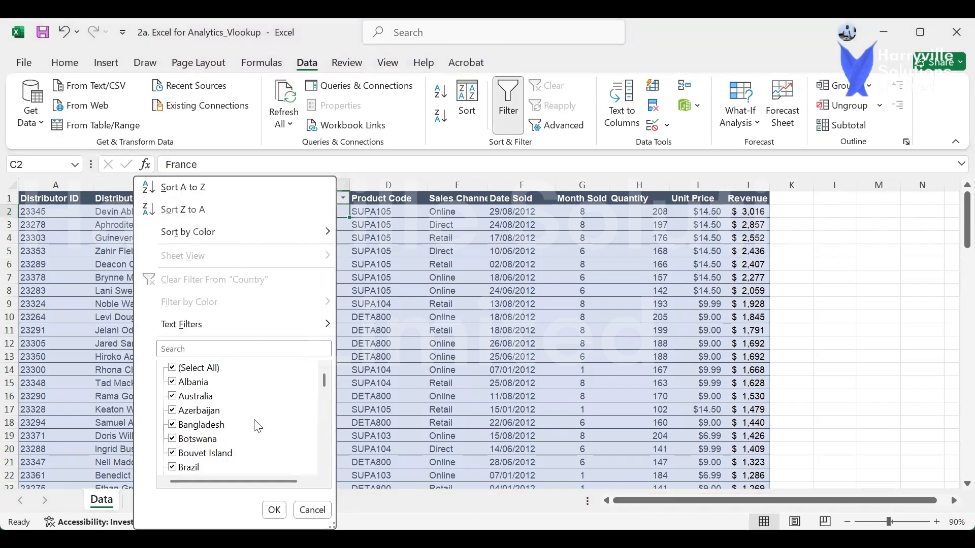
pyautogui.scroll(-4, 231, 424)
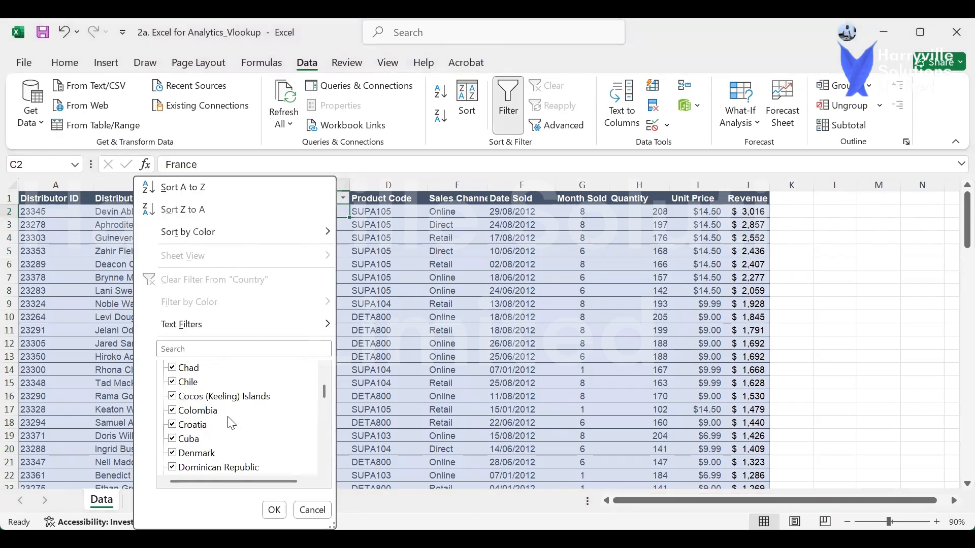
pyautogui.scroll(1, 229, 414)
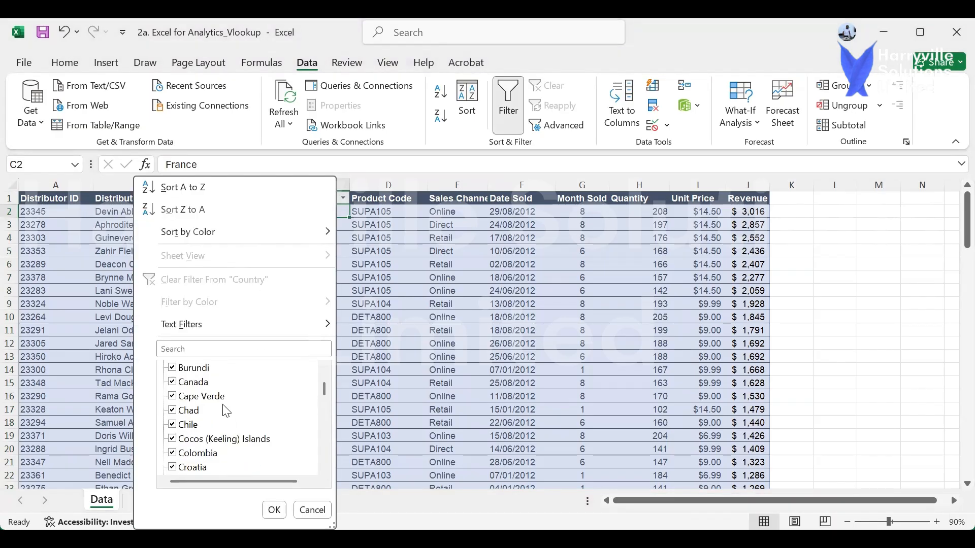
pyautogui.scroll(-2, 224, 409)
pyautogui.scroll(5, 225, 404)
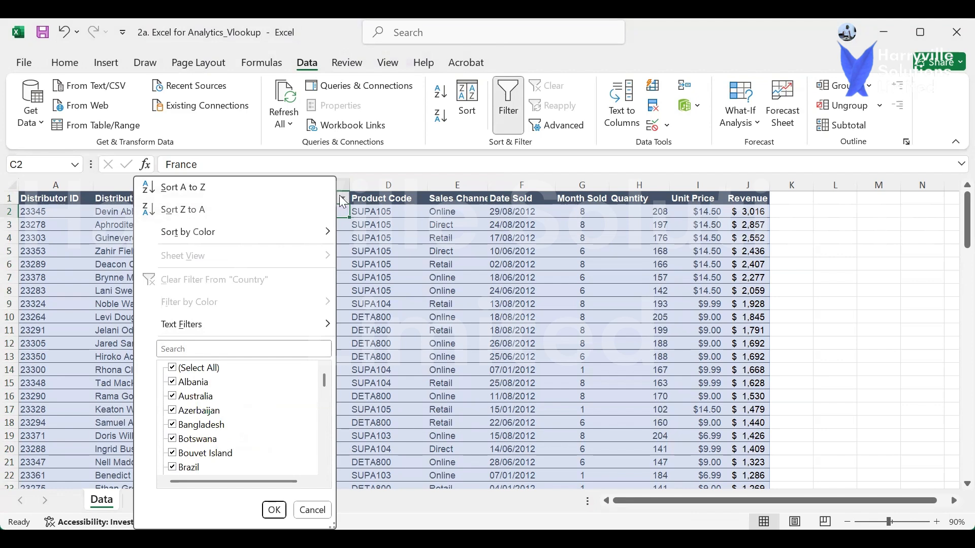
pyautogui.click(173, 370)
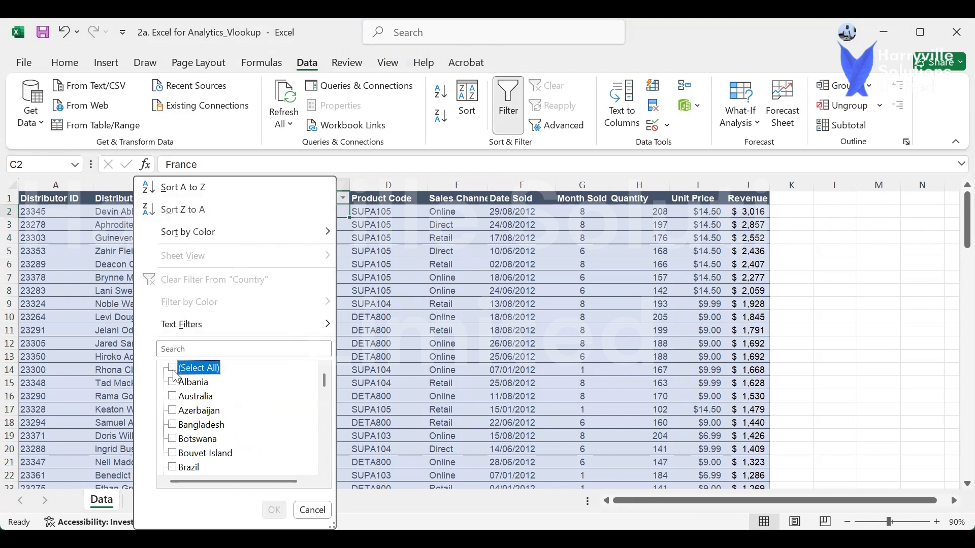
pyautogui.scroll(-10, 183, 378)
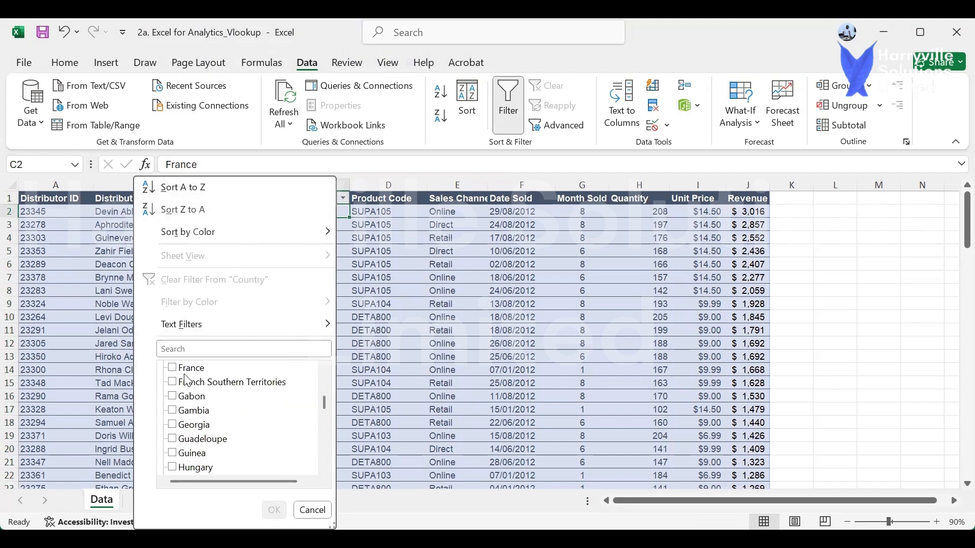
pyautogui.click(178, 367)
pyautogui.click(284, 511)
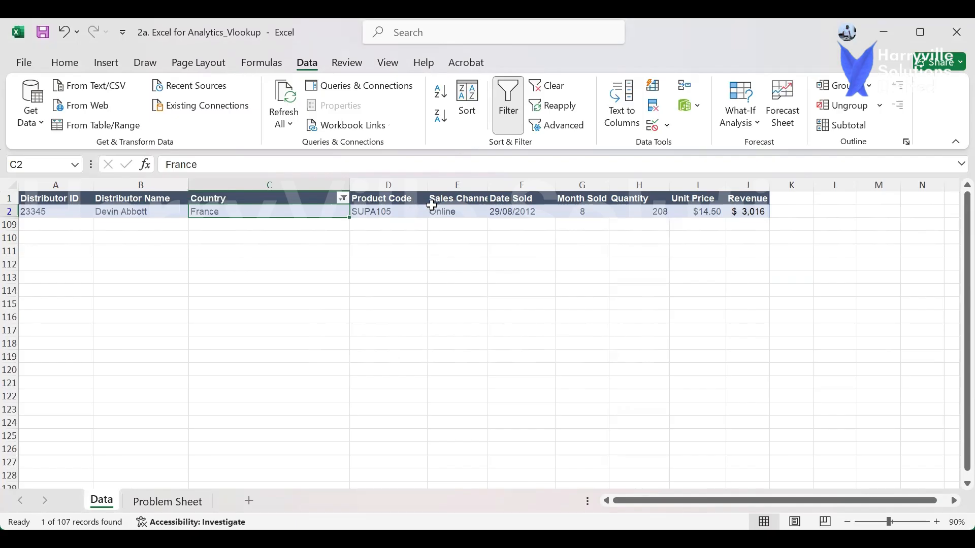
pyautogui.doubleClick(485, 184)
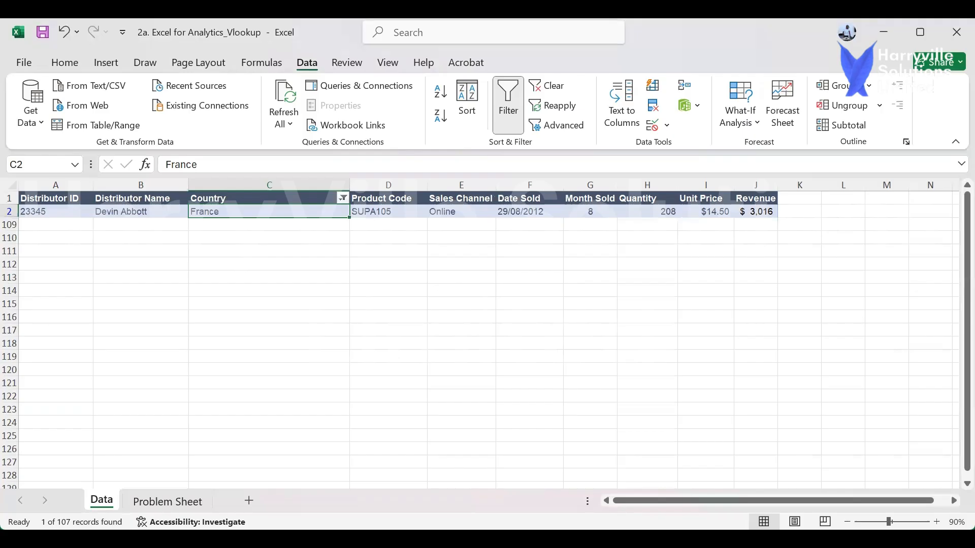
# Switch to the data sorting and filtering PDF in Adobe Acrobat and read about the importance of sorting and filtering.
pyautogui.hotkey('alt', 'Tab')
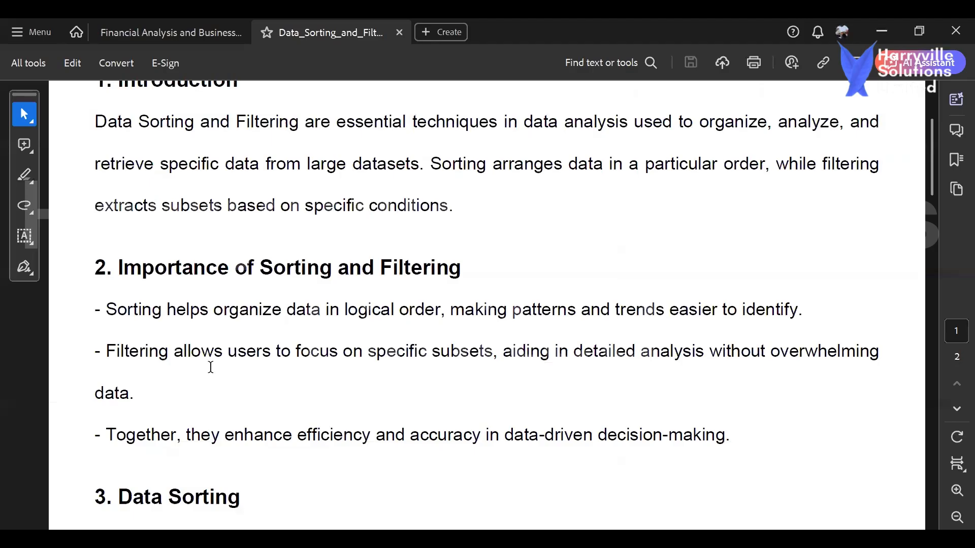
pyautogui.scroll(-3, 245, 350)
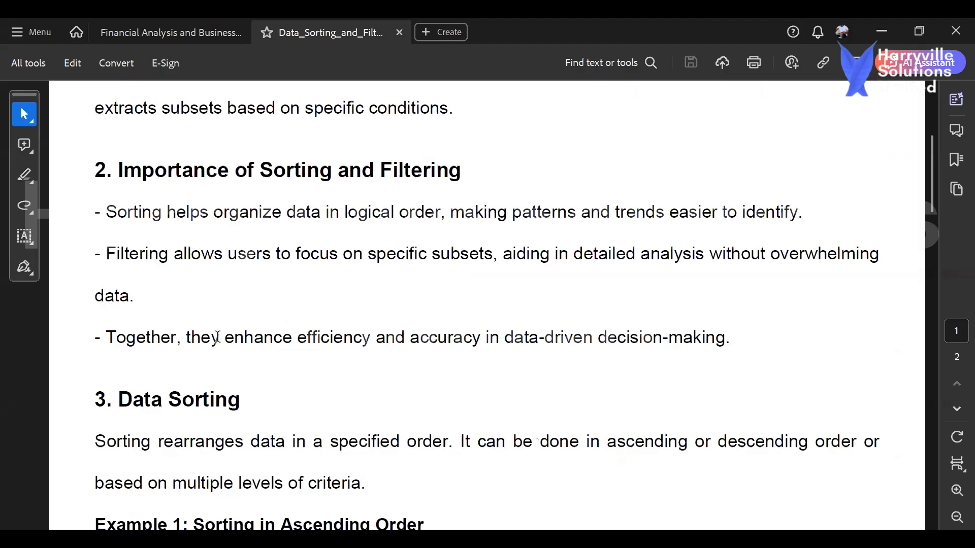
pyautogui.scroll(-3, 218, 337)
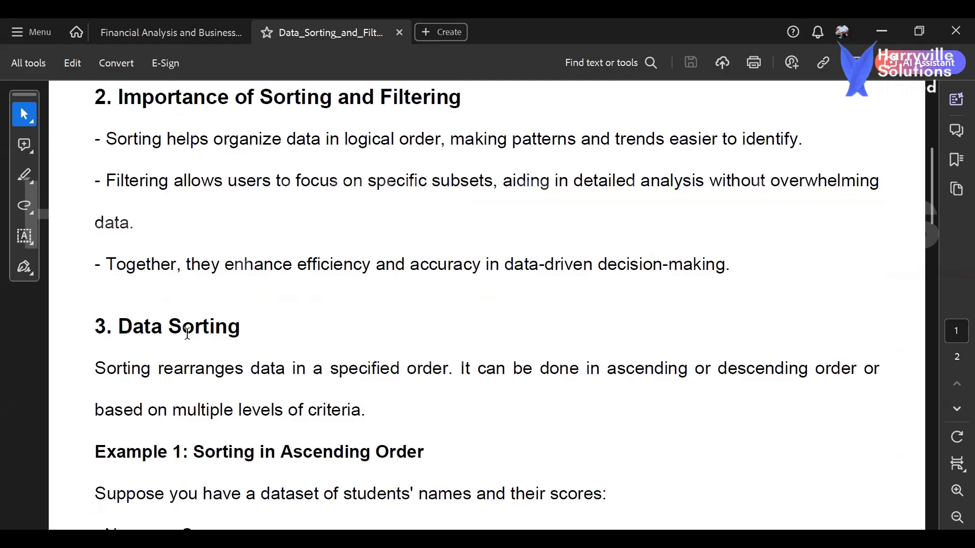
pyautogui.scroll(-2, 235, 363)
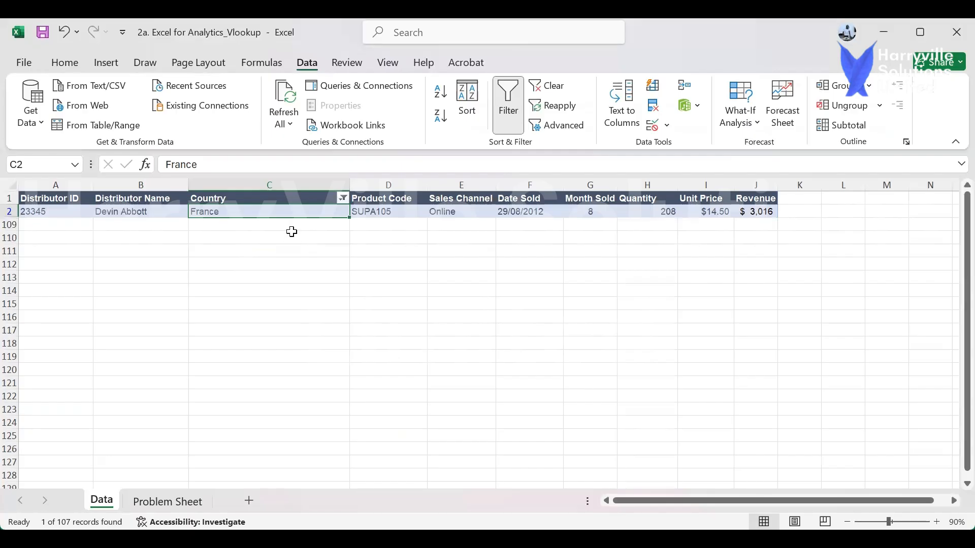
# Back in Excel, clear the Country filter, sort the table by Country from A to Z with the selection expanded, and check the order.
pyautogui.click(545, 84)
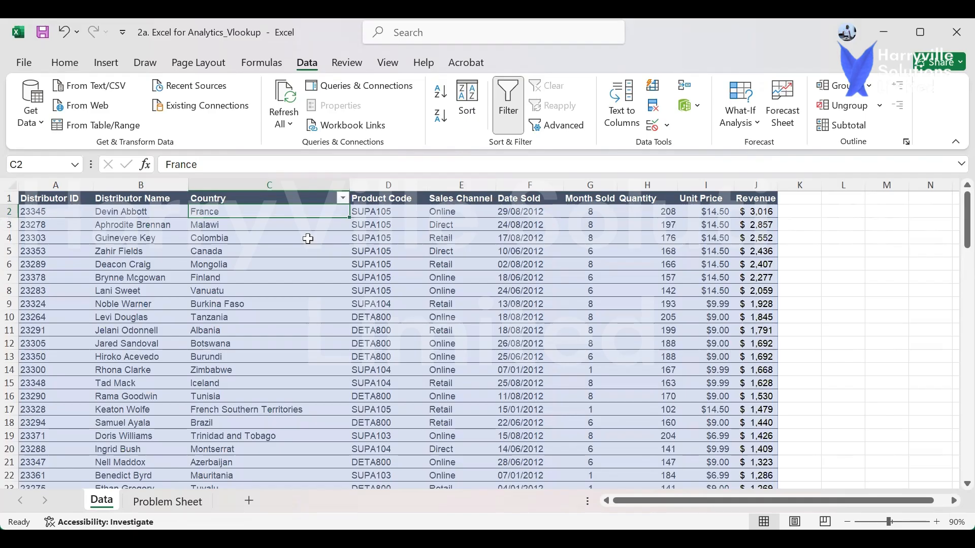
pyautogui.click(323, 200)
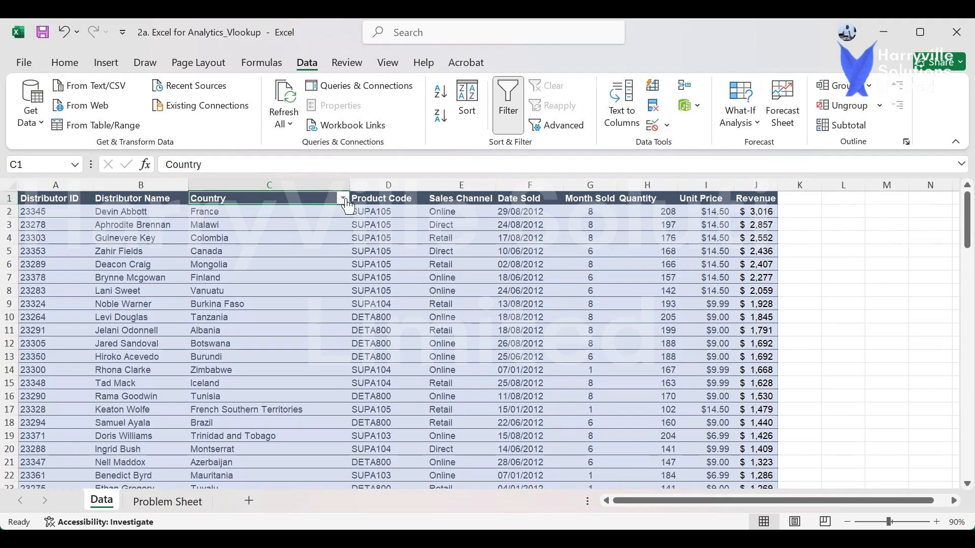
pyautogui.click(344, 199)
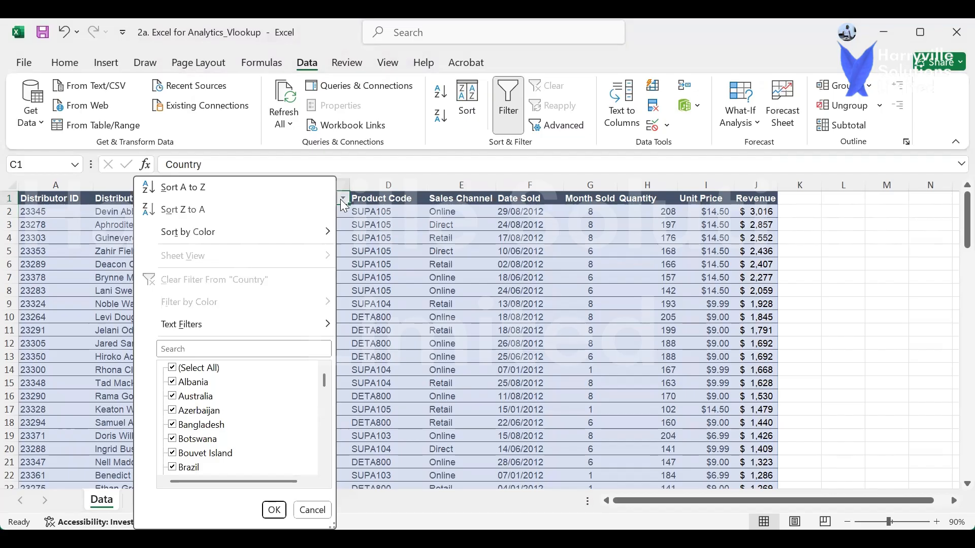
pyautogui.click(186, 195)
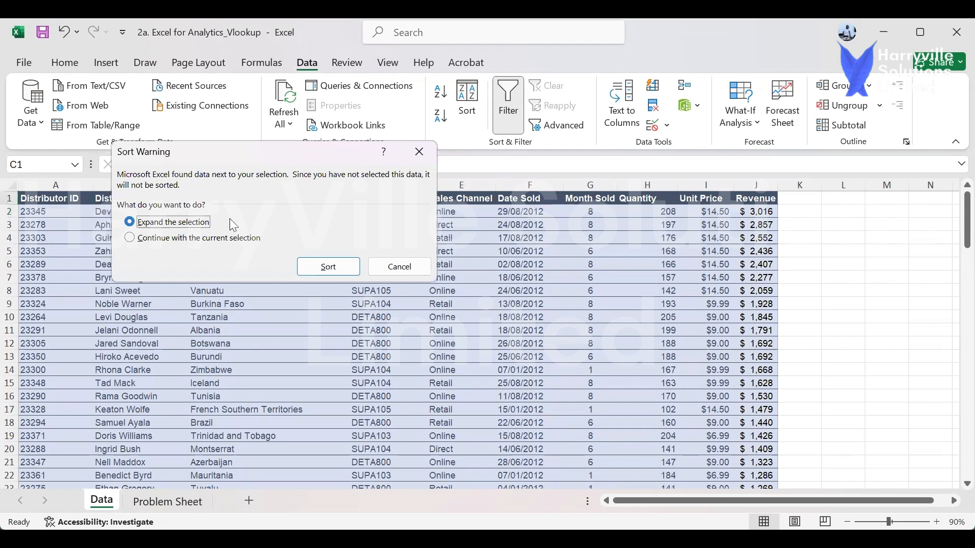
pyautogui.click(308, 267)
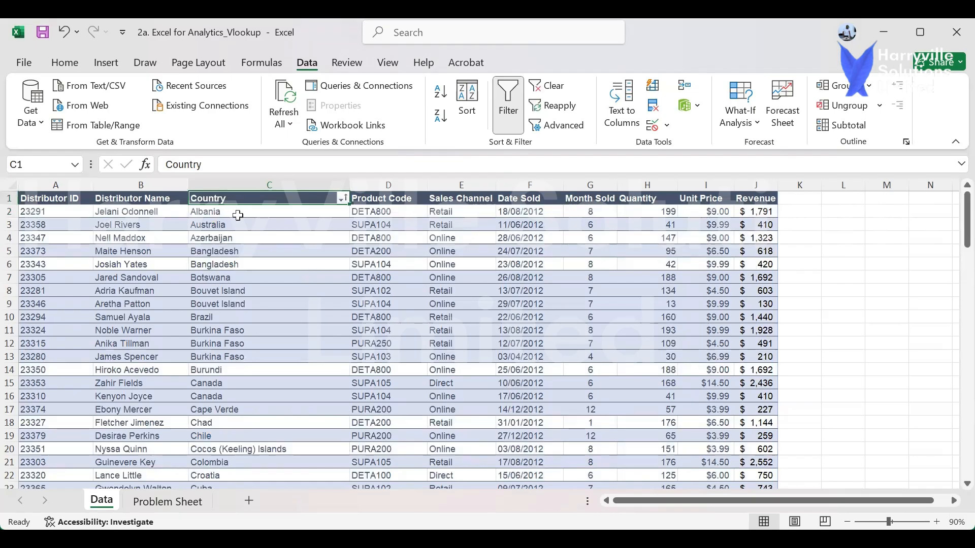
pyautogui.scroll(-20, 239, 212)
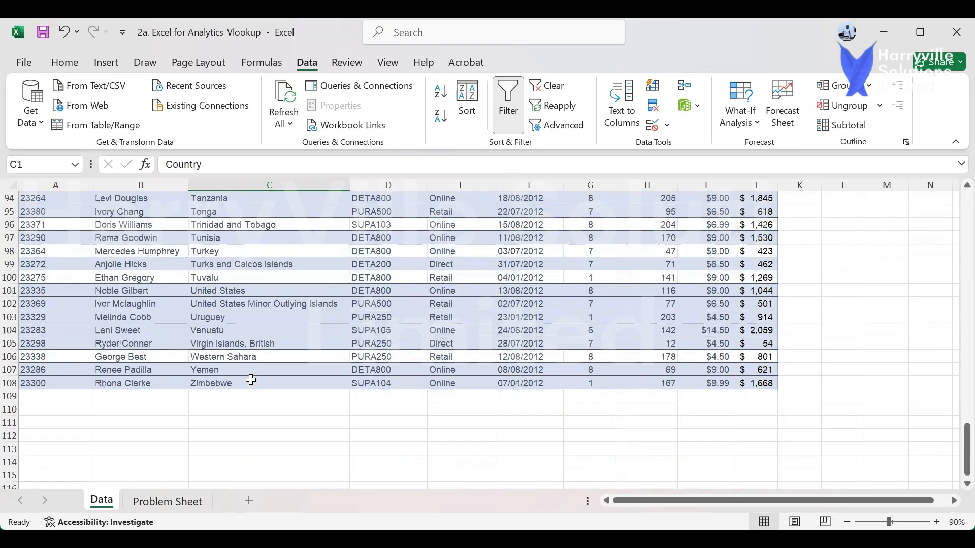
pyautogui.scroll(3, 250, 376)
pyautogui.scroll(15, 251, 373)
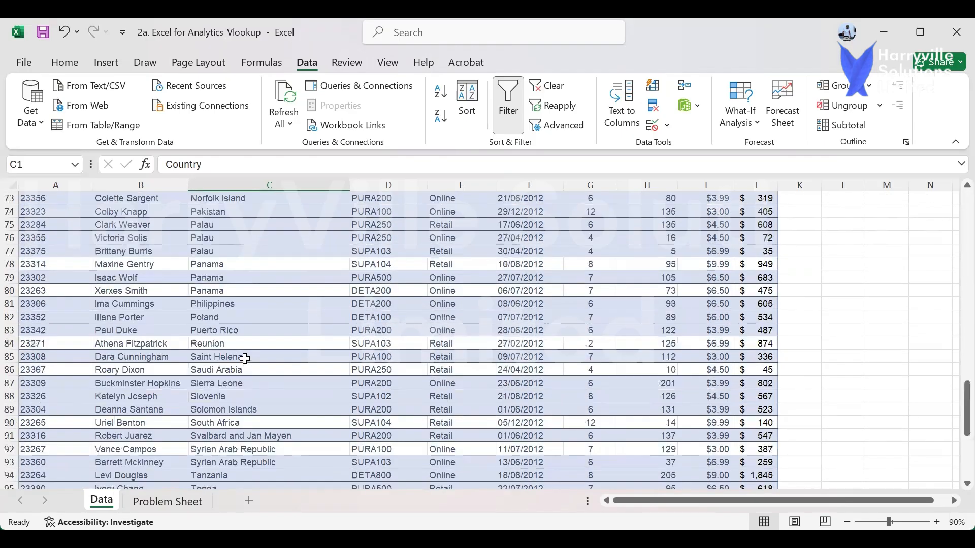
pyautogui.scroll(13, 234, 350)
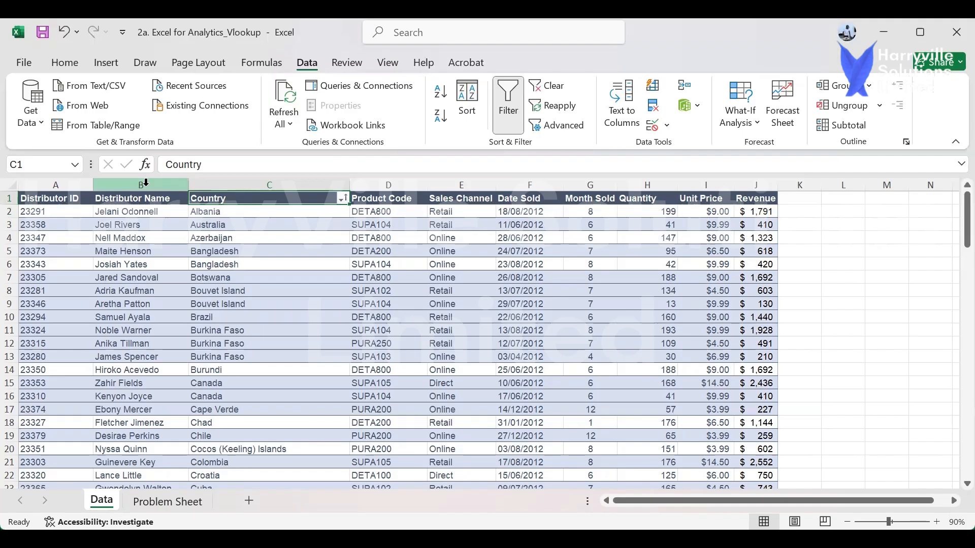
# Replace the Country column's filter with one on the Revenue column, and autofit the Revenue column's width.
pyautogui.click(751, 198)
pyautogui.click(753, 184)
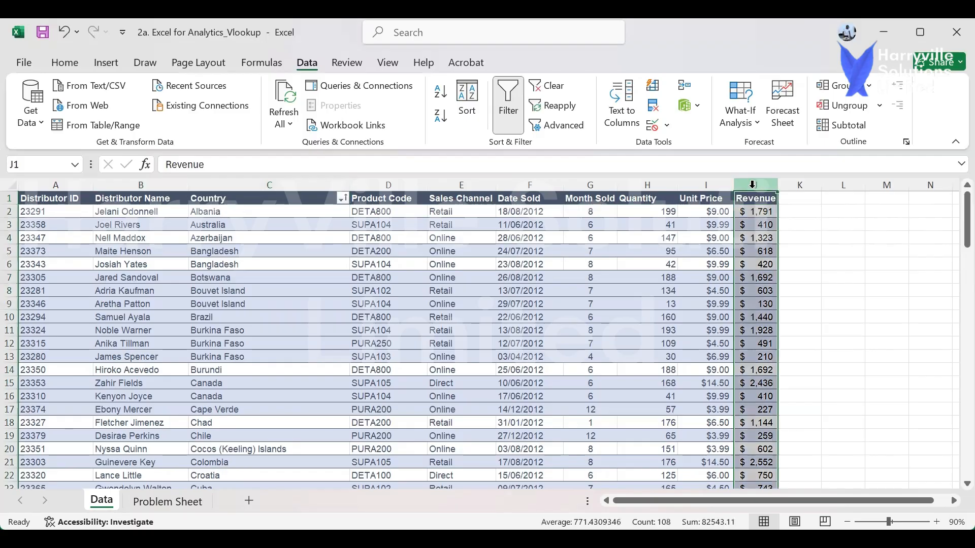
pyautogui.click(510, 112)
pyautogui.click(510, 112)
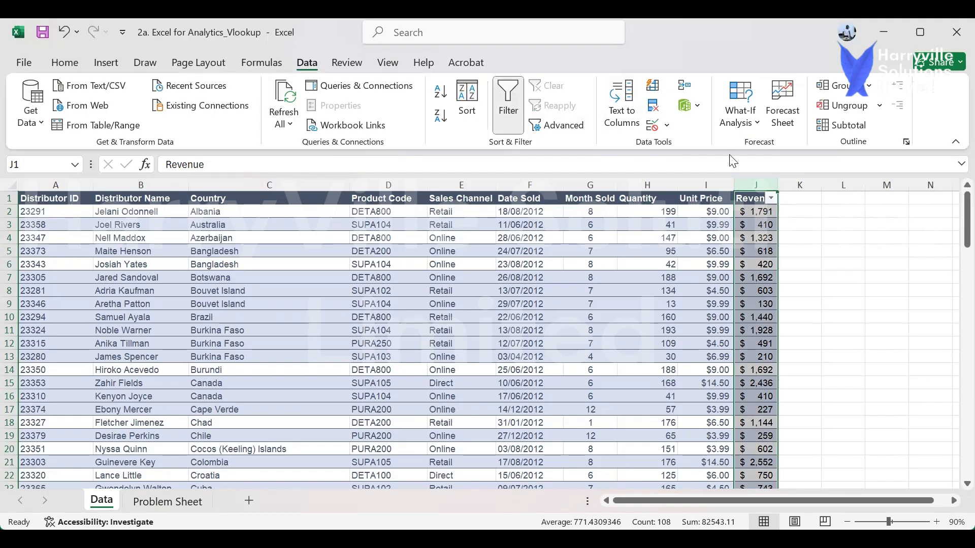
pyautogui.doubleClick(778, 185)
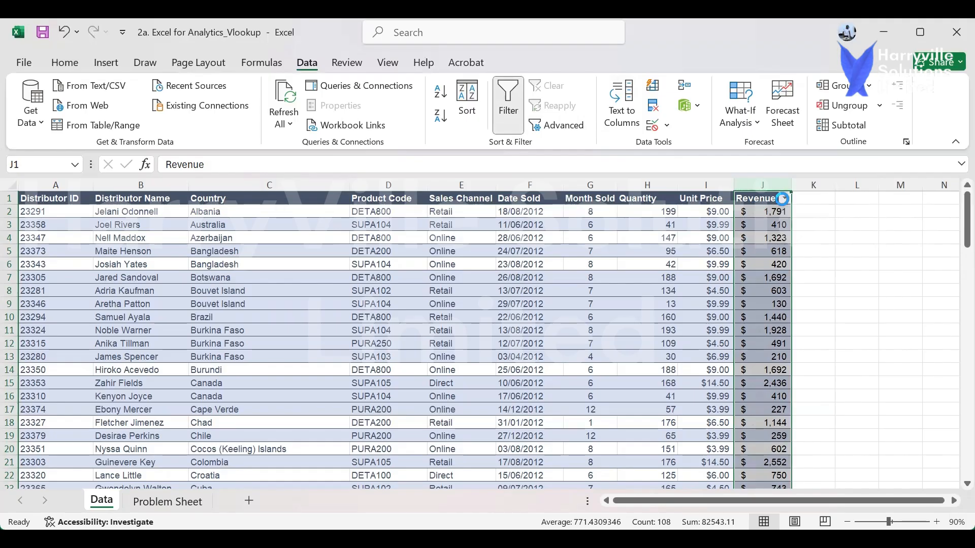
# Sort the table by Revenue from largest to smallest, expanding the selection to the adjacent data.
pyautogui.click(785, 199)
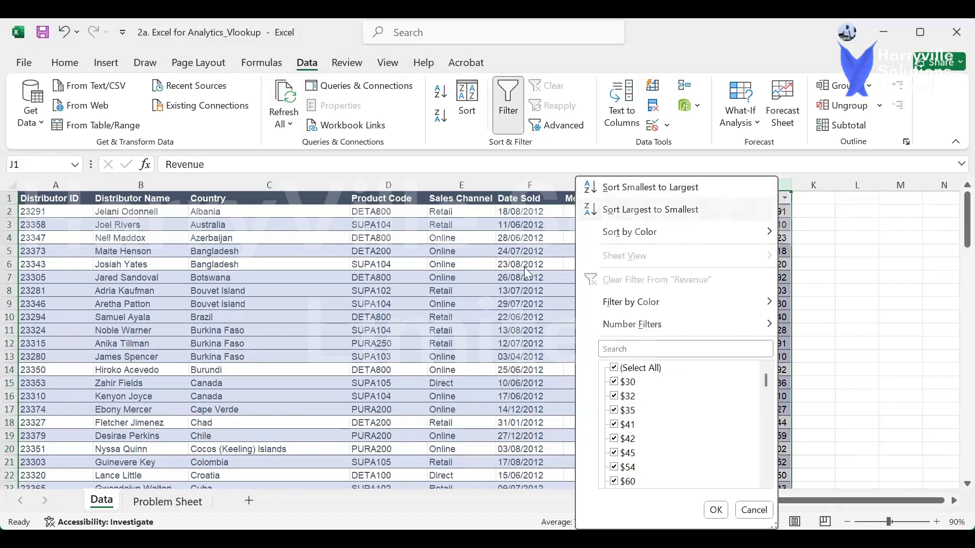
pyautogui.click(643, 210)
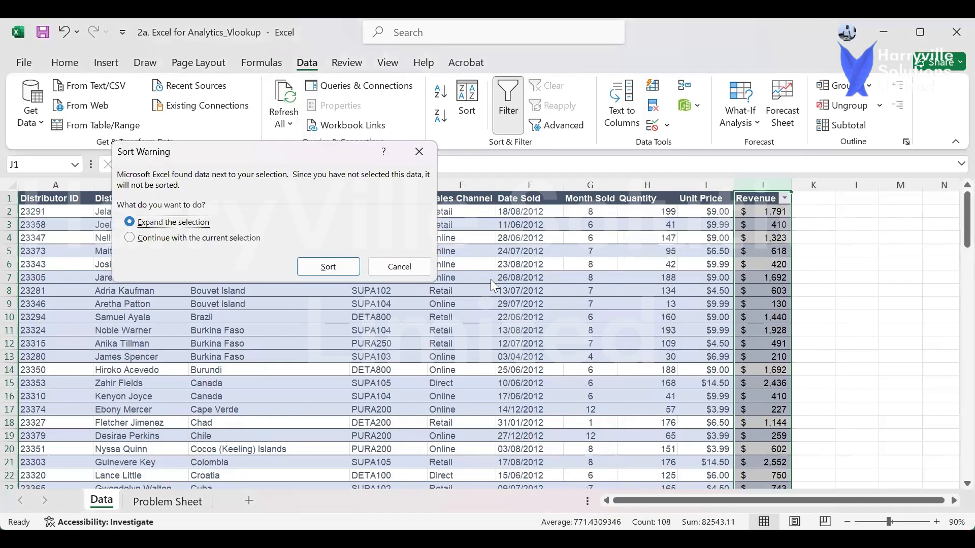
pyautogui.click(328, 266)
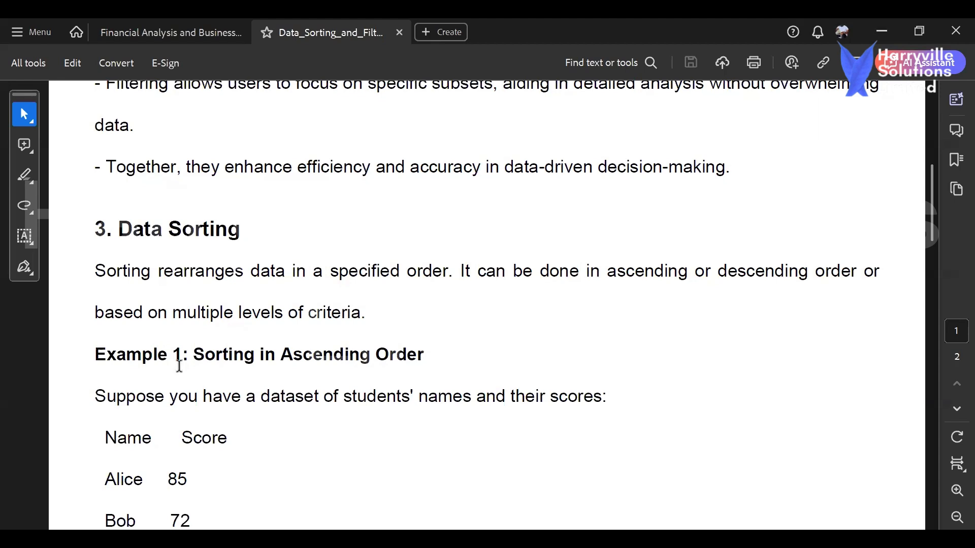
# Read the PDF's Data Sorting section with its ascending-order example, and the Data Filtering section up to the example on scores above 80.
pyautogui.scroll(-2, 183, 363)
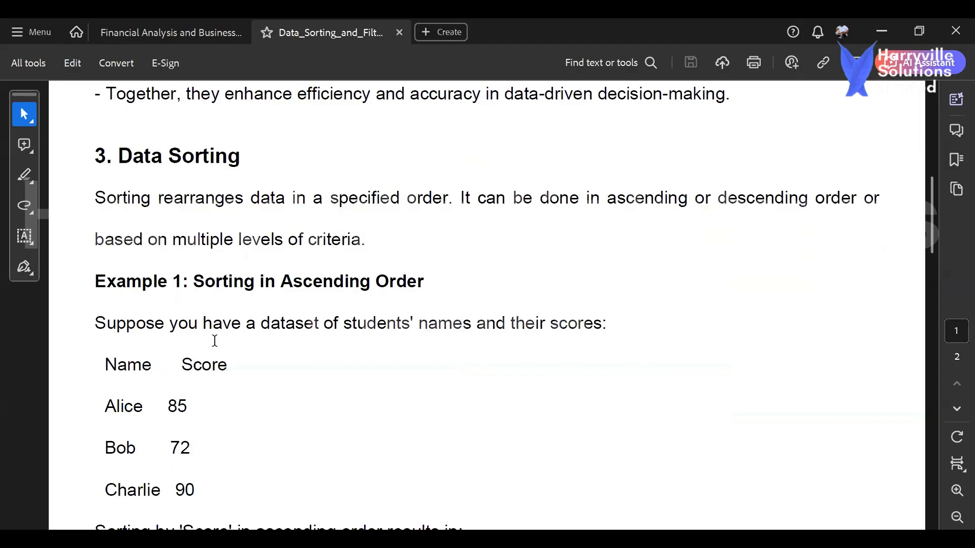
pyautogui.scroll(-3, 194, 361)
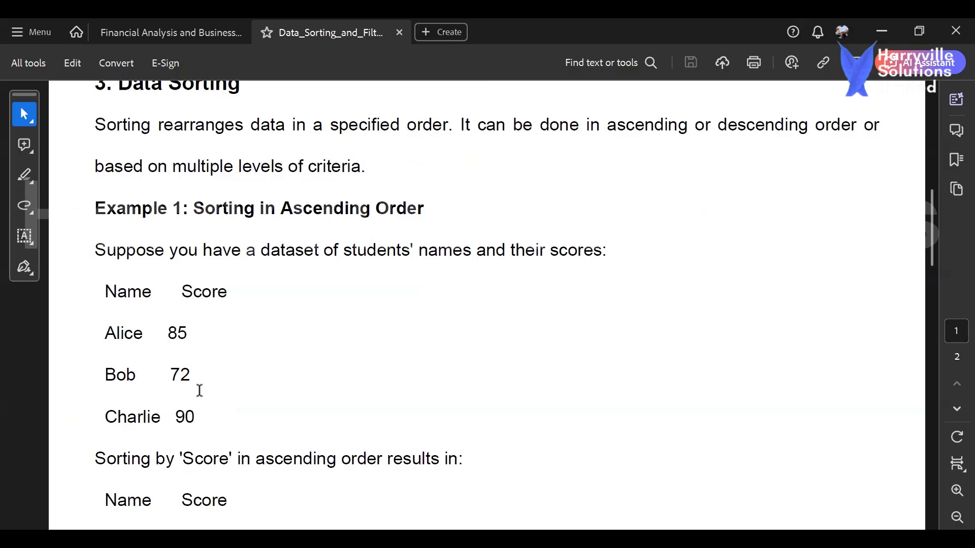
pyautogui.scroll(-3, 193, 376)
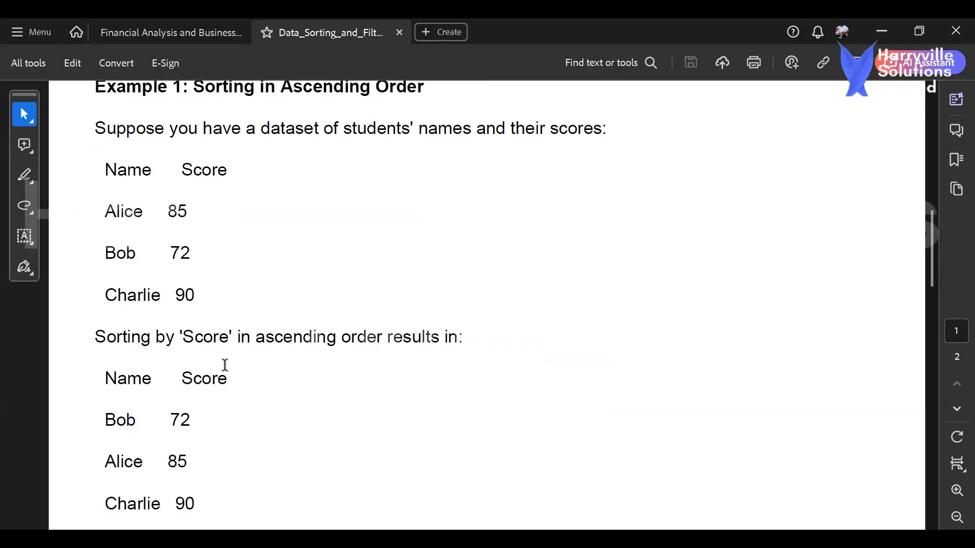
pyautogui.scroll(-1, 213, 376)
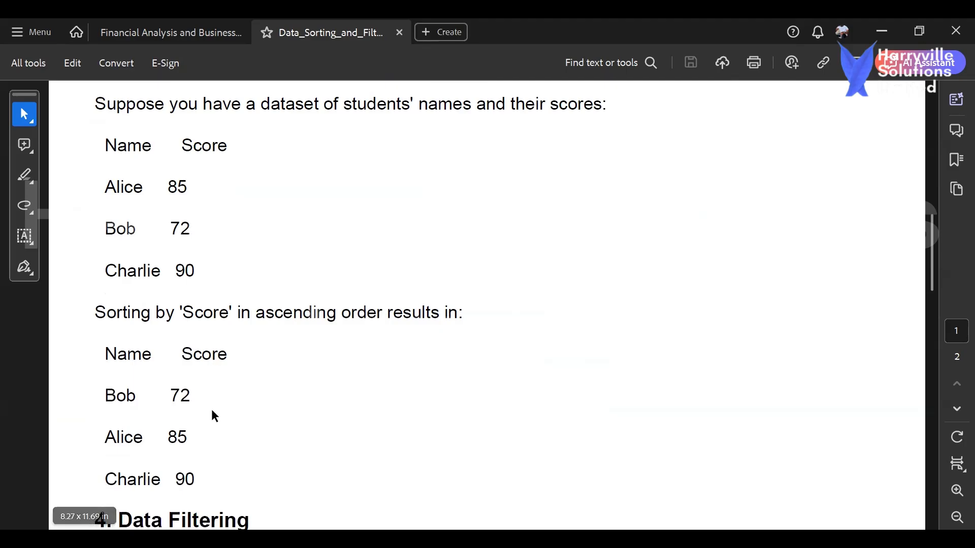
pyautogui.scroll(-1, 210, 392)
pyautogui.scroll(-5, 192, 354)
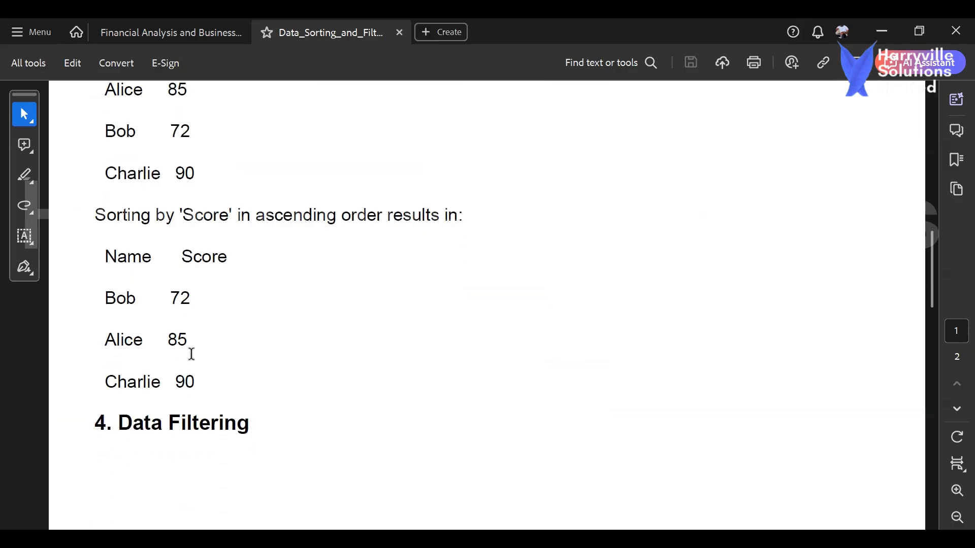
pyautogui.scroll(-4, 242, 287)
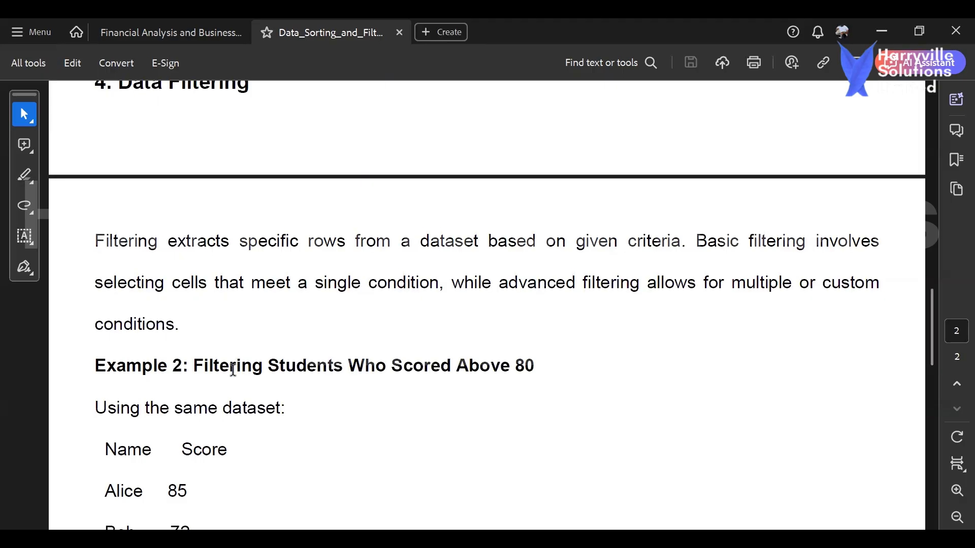
pyautogui.scroll(-2, 231, 368)
pyautogui.scroll(-1, 230, 369)
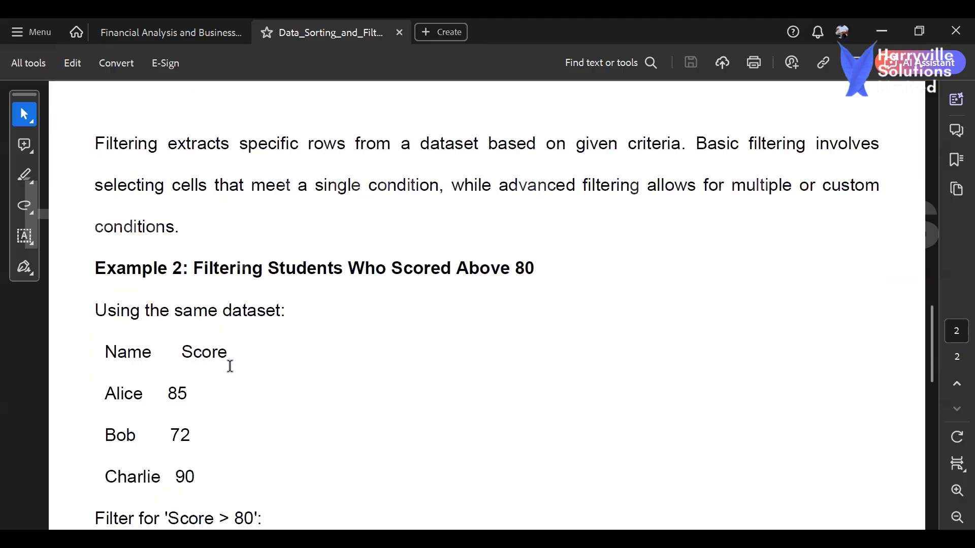
# Read the PDF's filtering example for scores above 80 and the Practical Use Cases section.
pyautogui.scroll(-2, 230, 366)
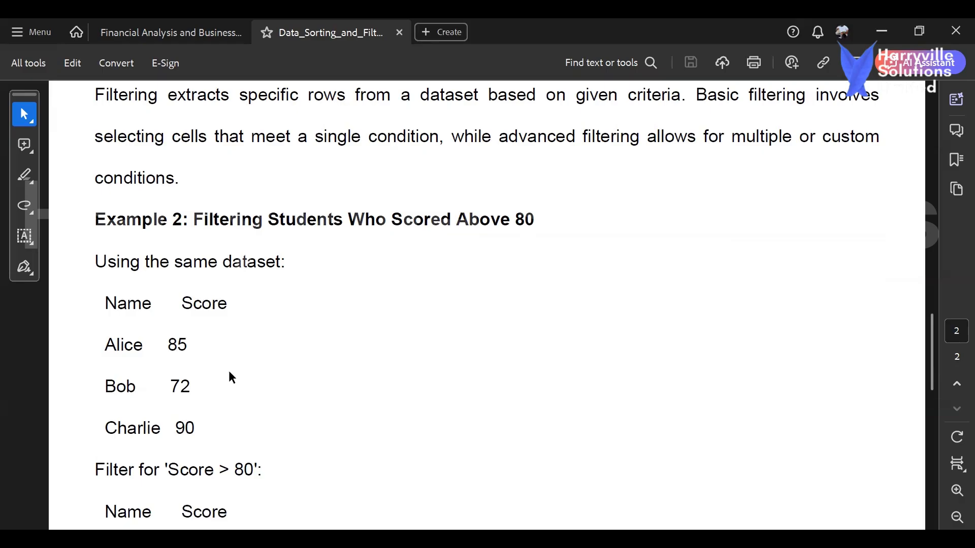
pyautogui.scroll(-4, 227, 359)
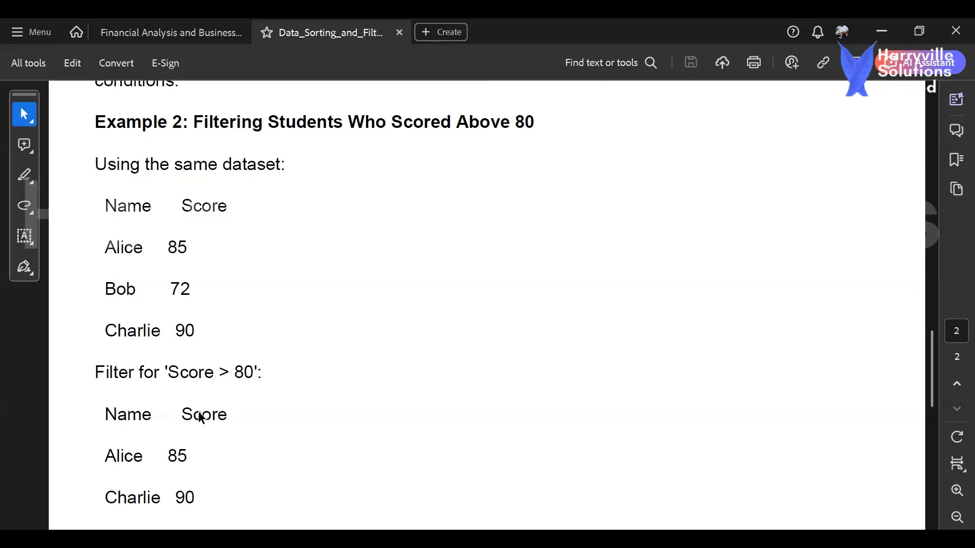
pyautogui.scroll(-1, 203, 412)
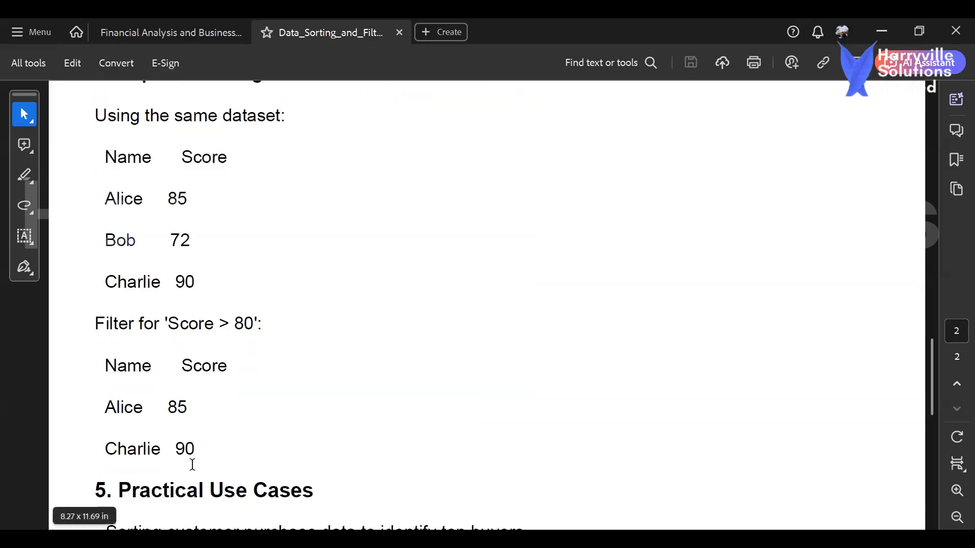
pyautogui.scroll(-4, 213, 453)
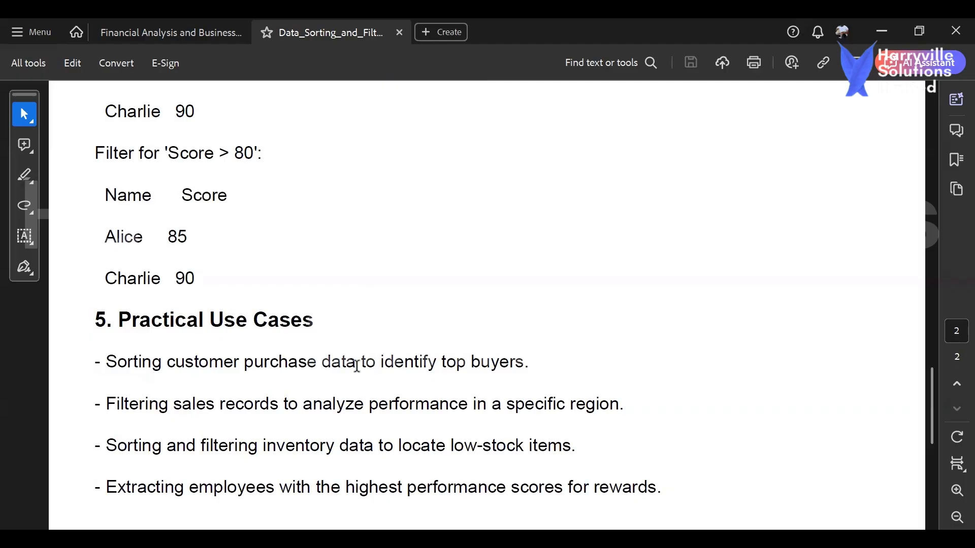
pyautogui.scroll(-1, 320, 345)
pyautogui.scroll(-2, 431, 346)
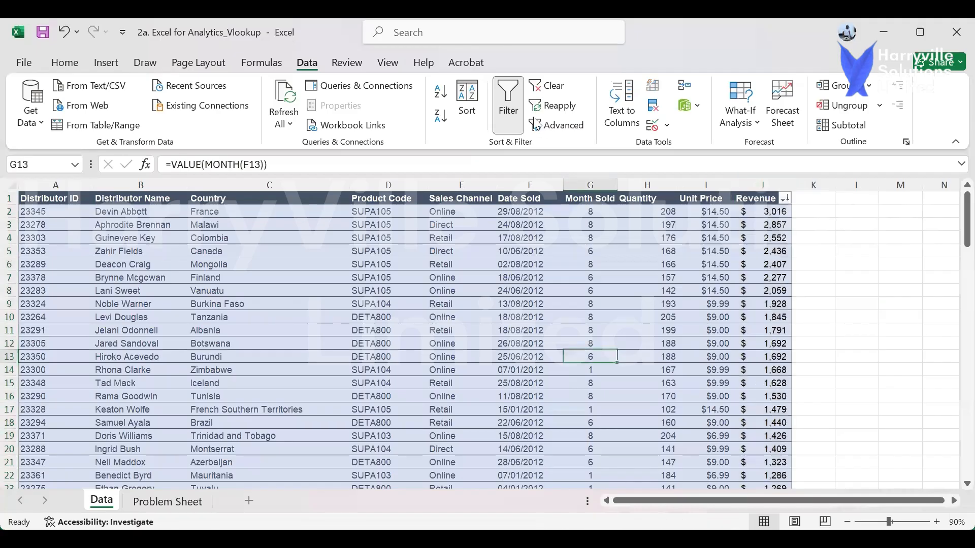
# In Excel, clear the table's filter and sort state, and remove the filter from the Revenue column.
pyautogui.click(552, 91)
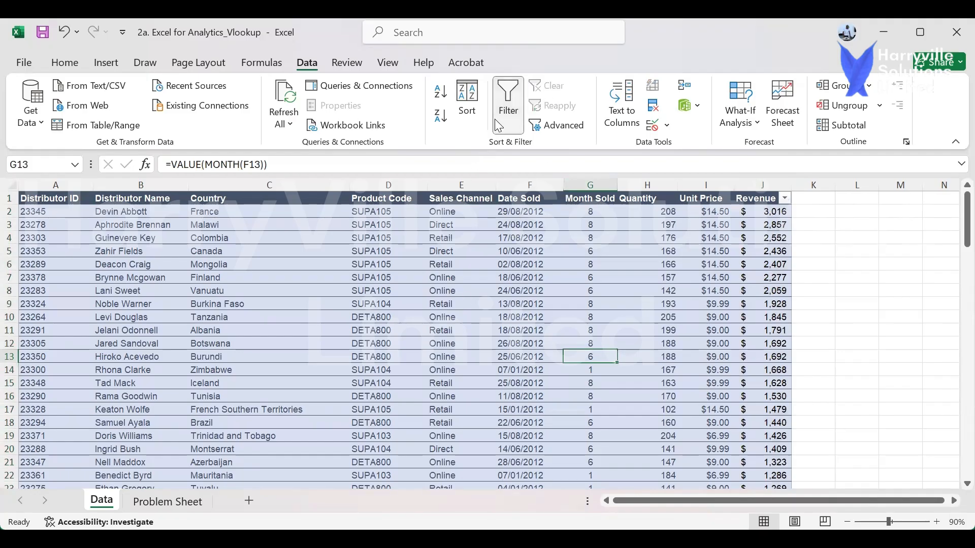
pyautogui.click(517, 94)
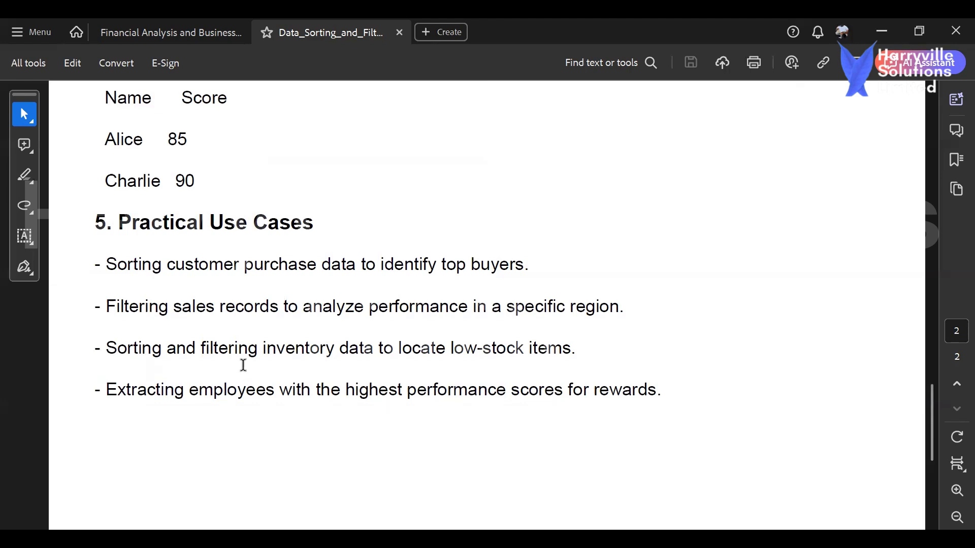
# Back in the PDF, review the practical use cases through to the end and revisit the filtering and sorting sections.
pyautogui.scroll(-5, 244, 364)
pyautogui.scroll(-3, 237, 348)
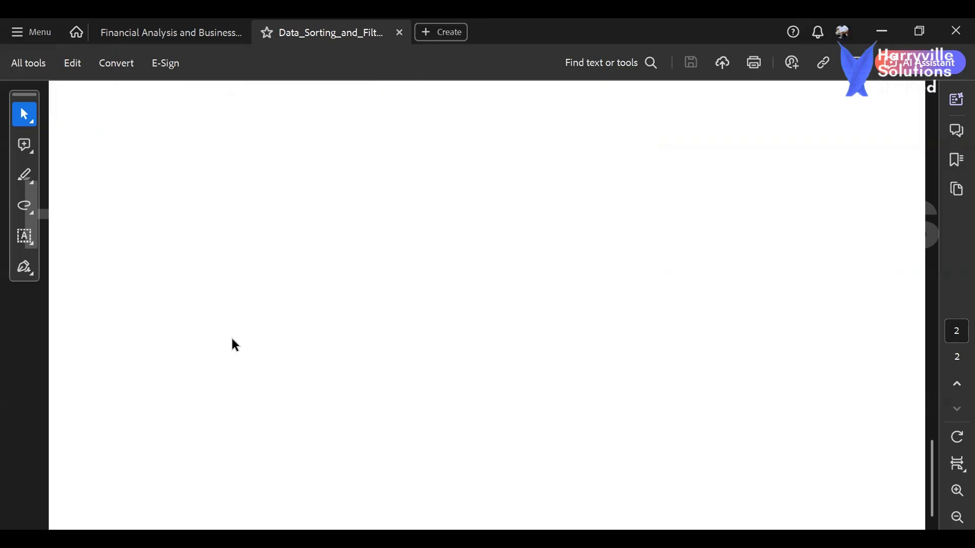
pyautogui.scroll(8, 263, 318)
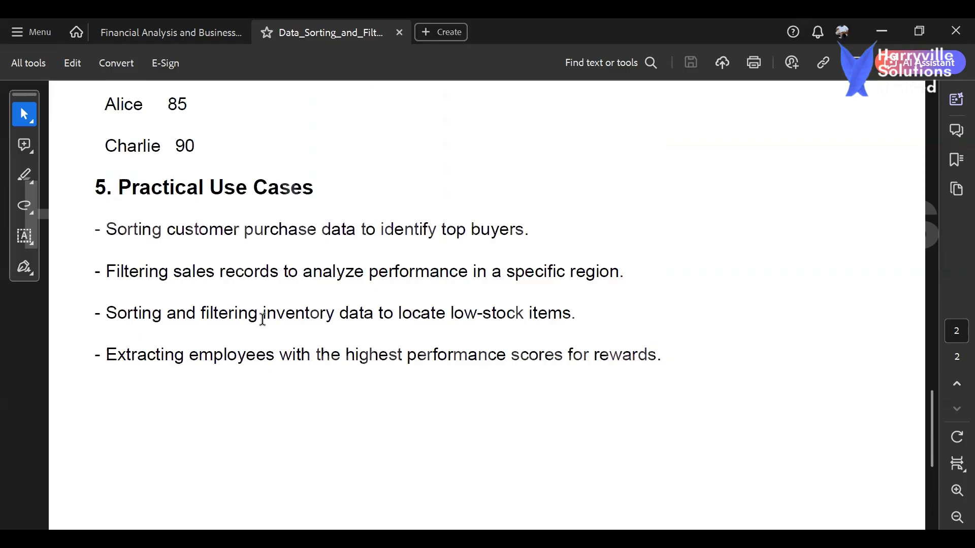
pyautogui.scroll(10, 262, 319)
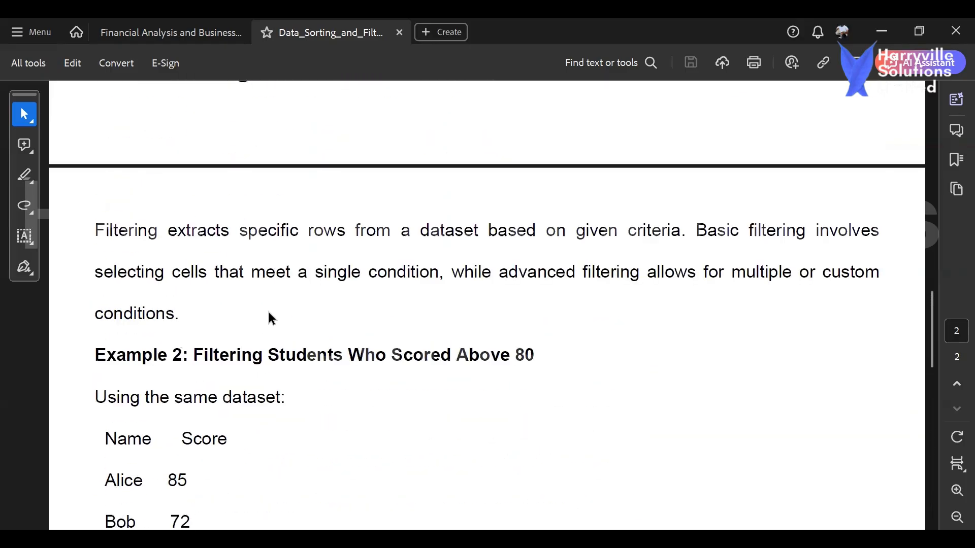
pyautogui.scroll(12, 268, 318)
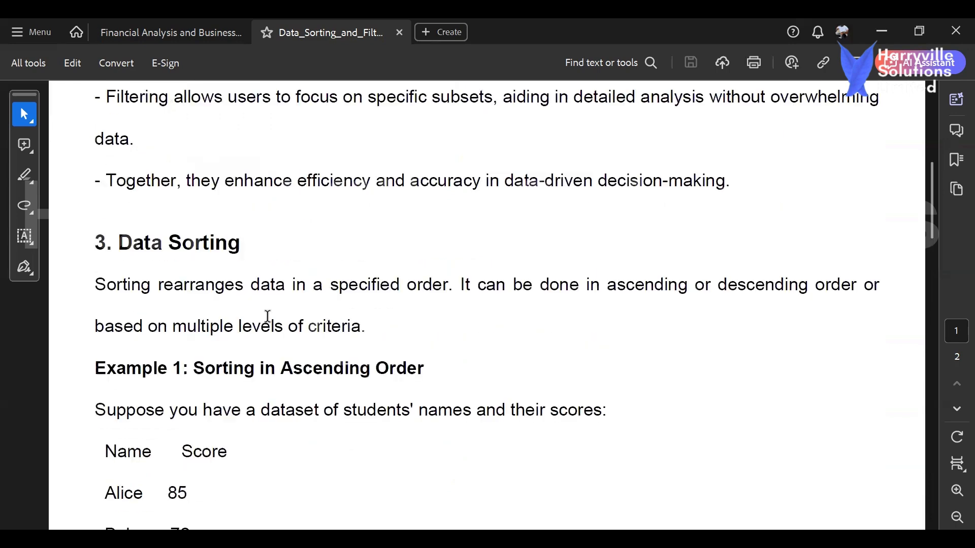
pyautogui.scroll(5, 268, 316)
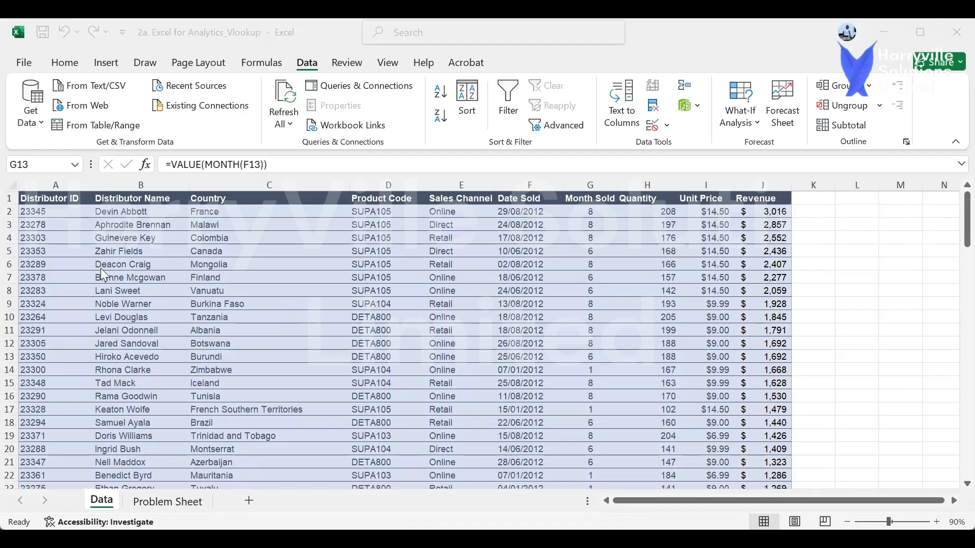
# In Excel, insert three blank columns between the Date Sold and Month Sold columns.
pyautogui.click(68, 65)
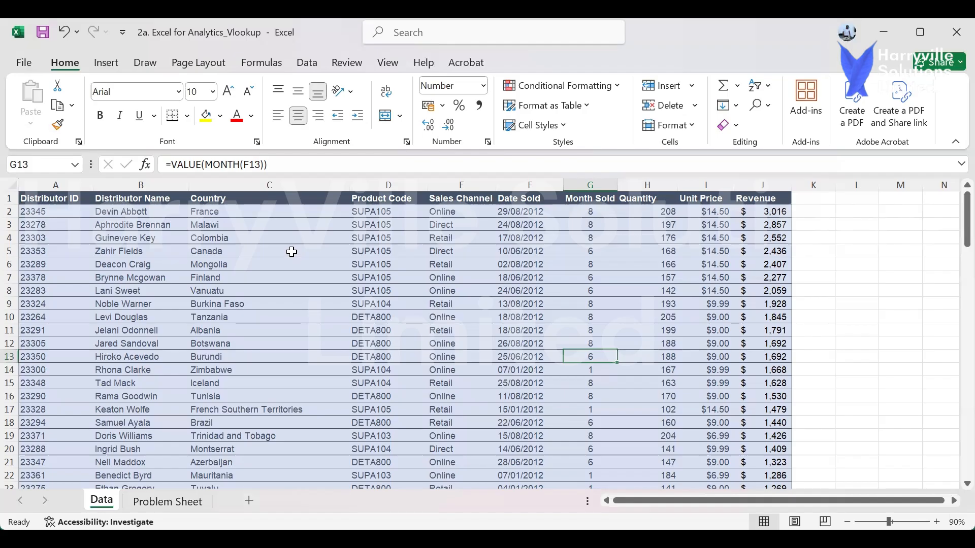
pyautogui.click(523, 181)
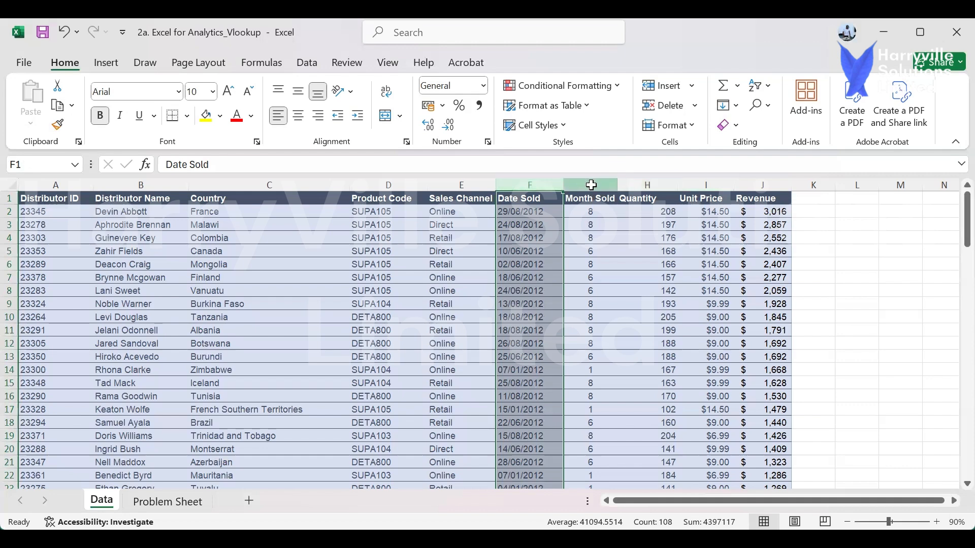
pyautogui.click(590, 183)
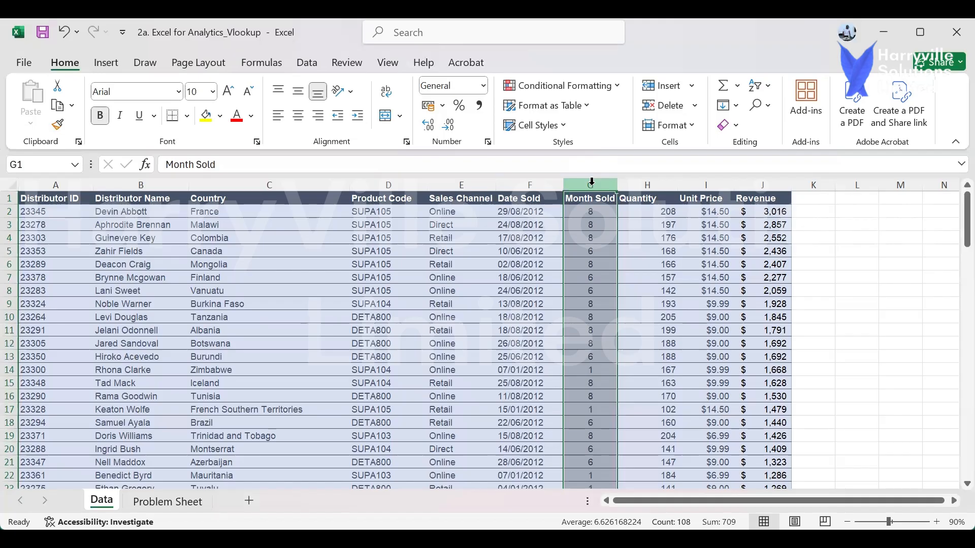
pyautogui.rightClick(591, 182)
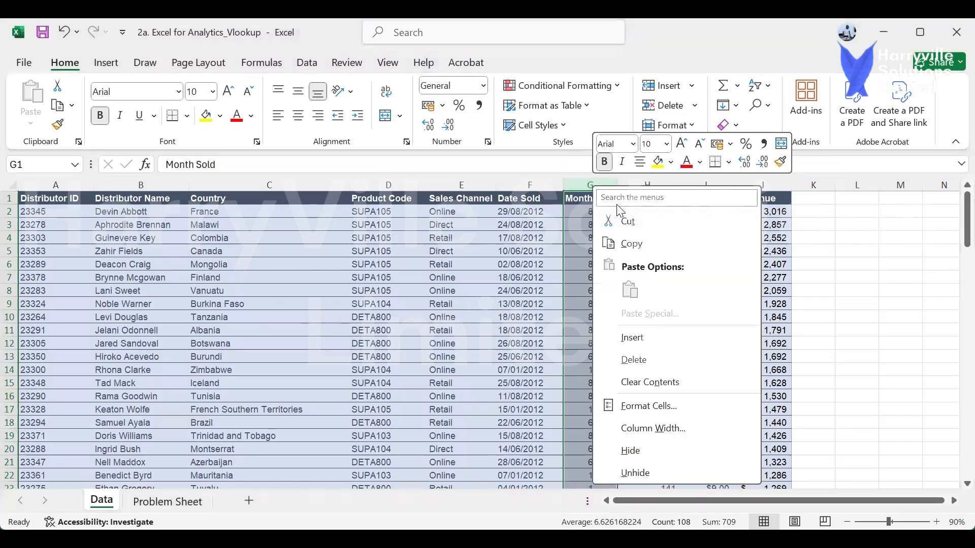
pyautogui.click(632, 337)
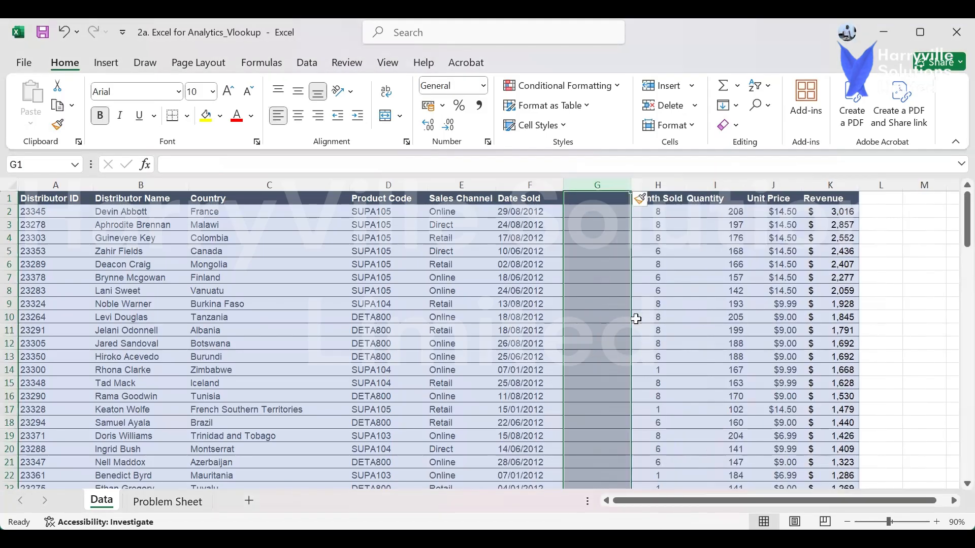
pyautogui.rightClick(606, 183)
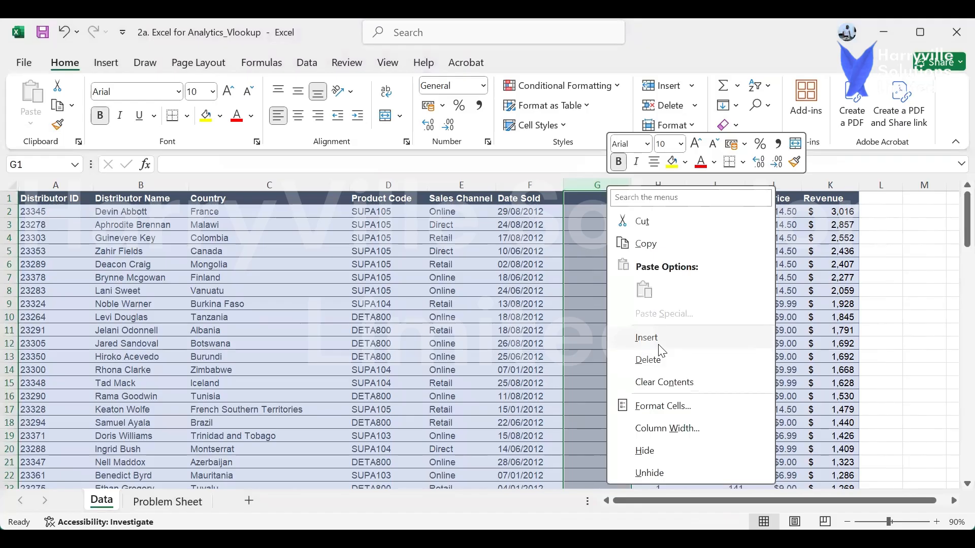
pyautogui.click(659, 347)
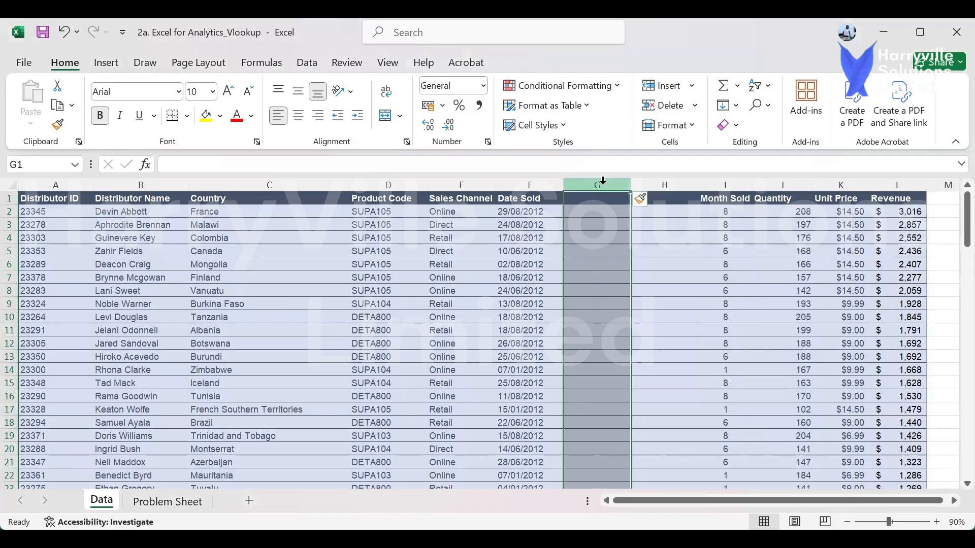
pyautogui.rightClick(602, 181)
pyautogui.click(653, 312)
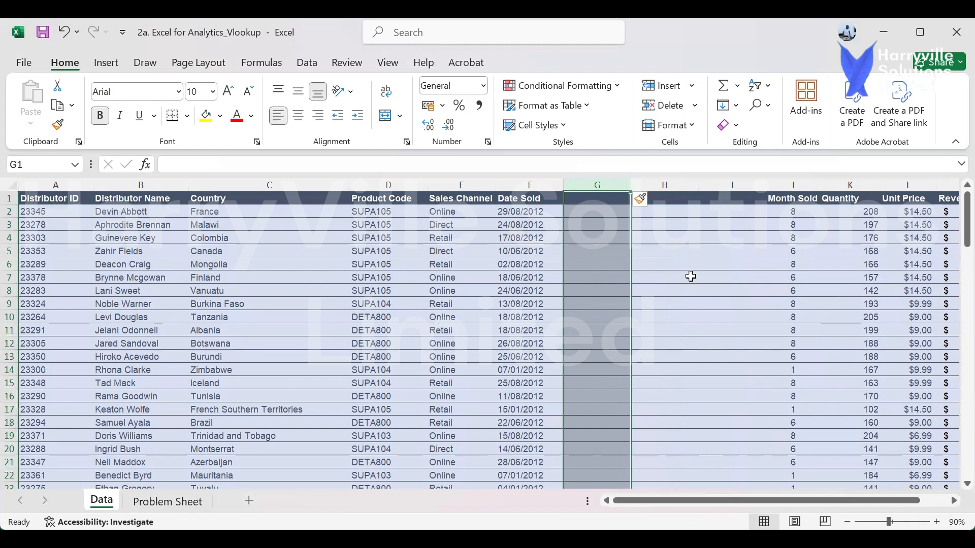
# Enter the headers Day, Month and Year in cells G1, H1 and I1 of the blank columns.
pyautogui.click(596, 201)
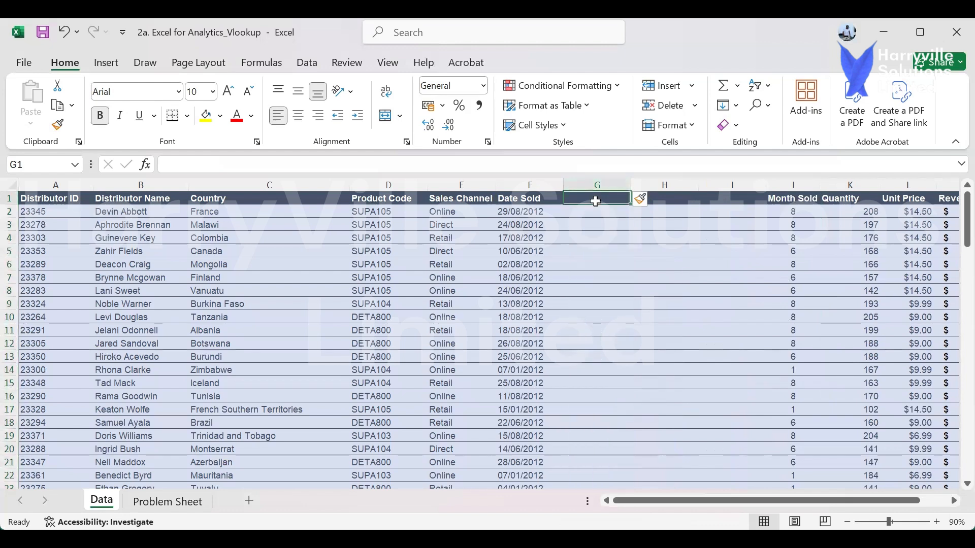
pyautogui.write('Day')
pyautogui.press('Tab')
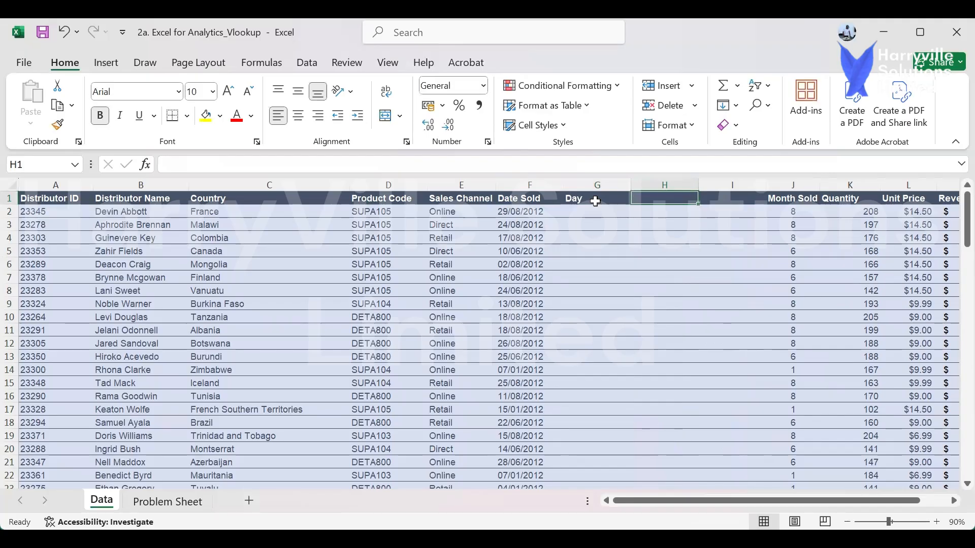
pyautogui.write('Month')
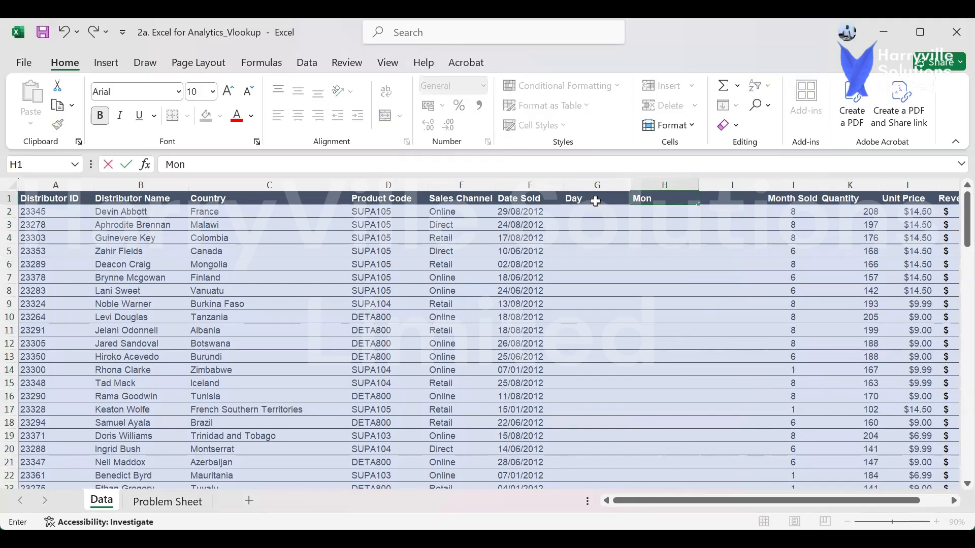
pyautogui.press('Tab')
pyautogui.write('Year')
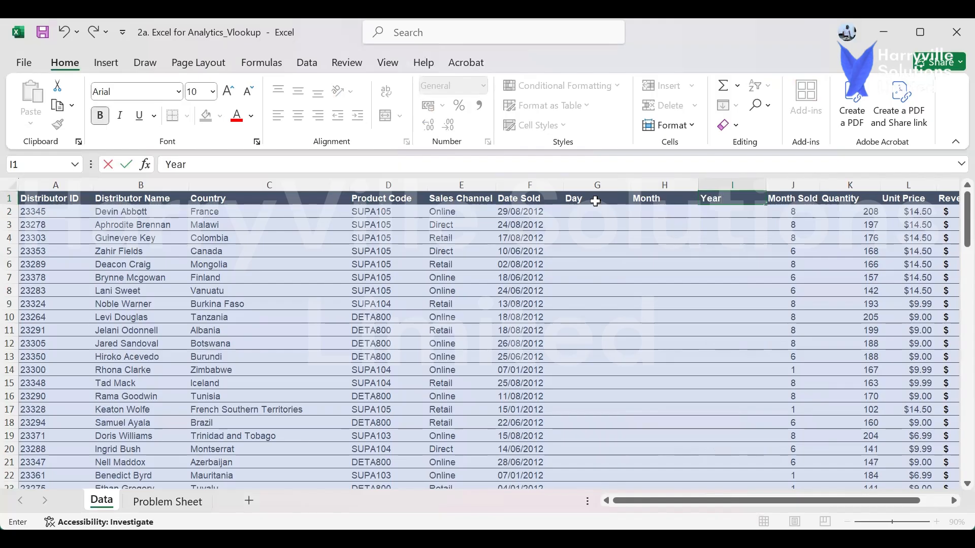
pyautogui.press('Return')
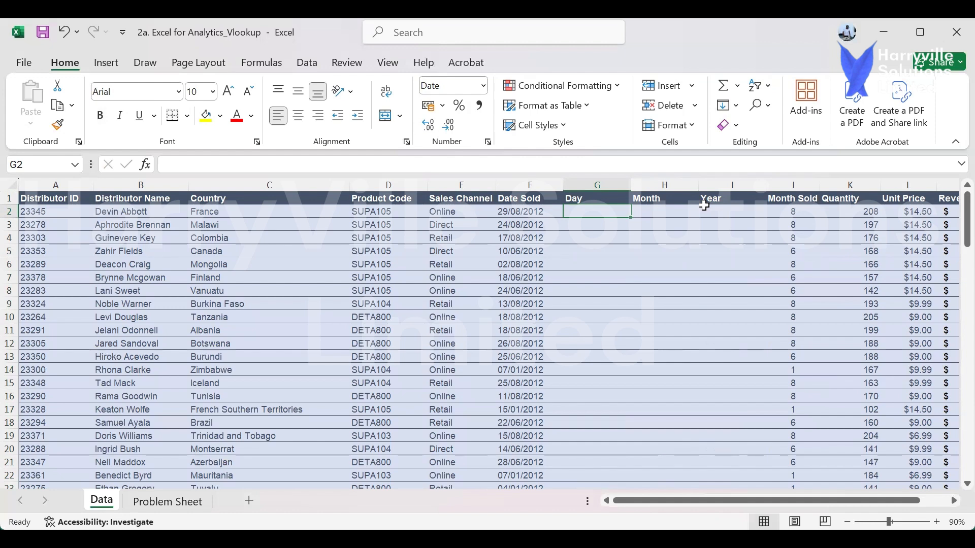
pyautogui.write('=')
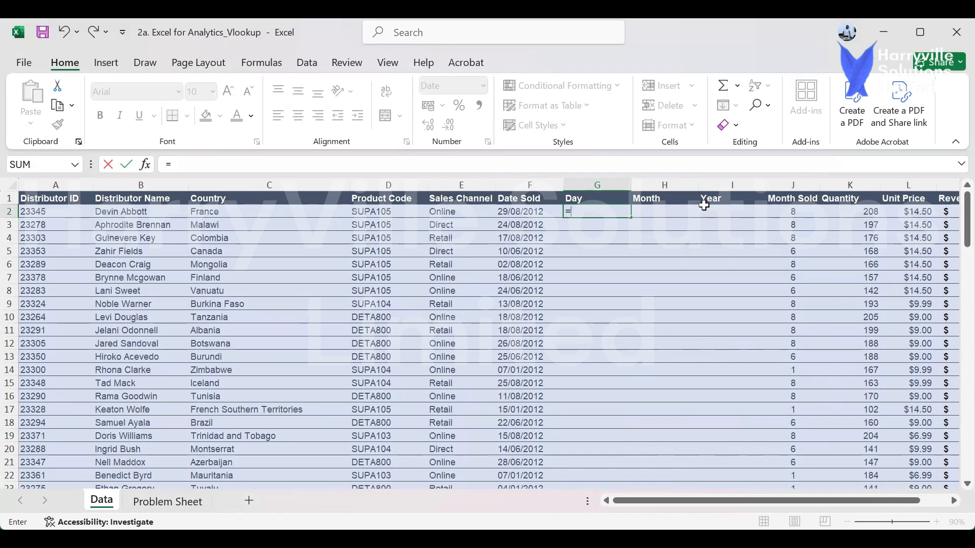
pyautogui.press('Escape')
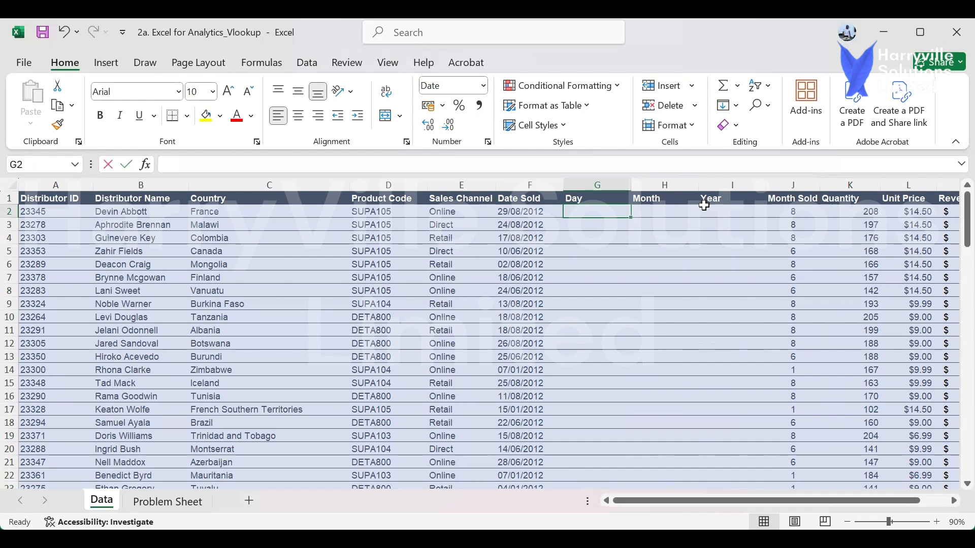
pyautogui.write('=t')
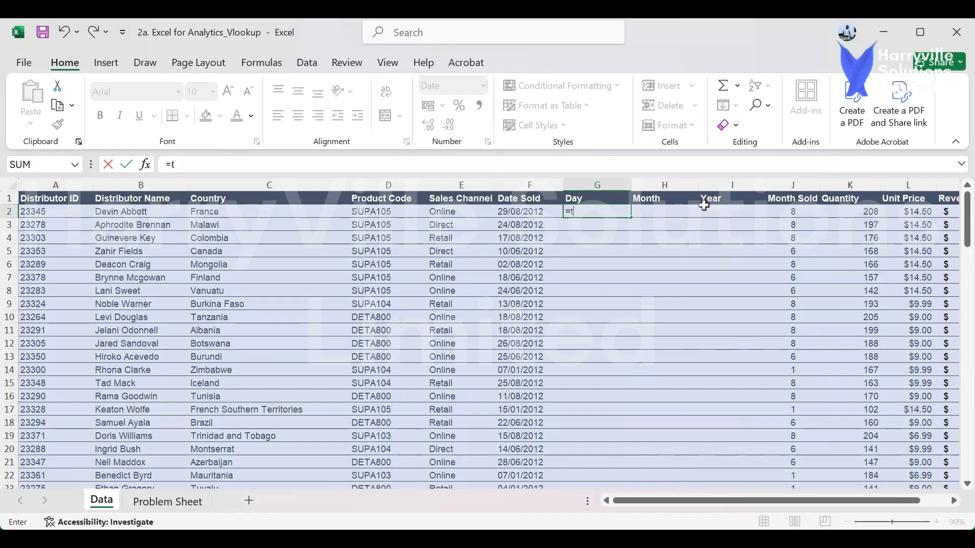
pyautogui.write('ext')
pyautogui.press('Tab')
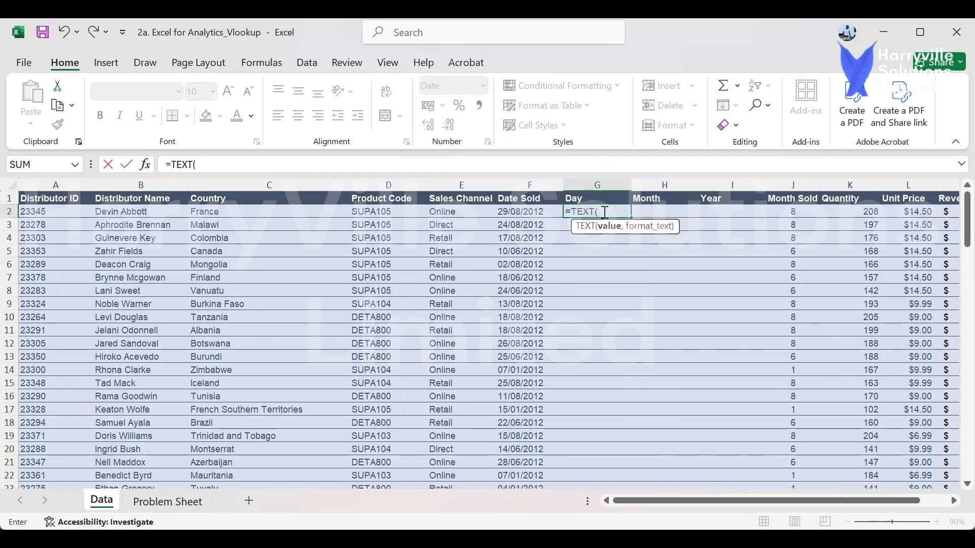
pyautogui.click(522, 212)
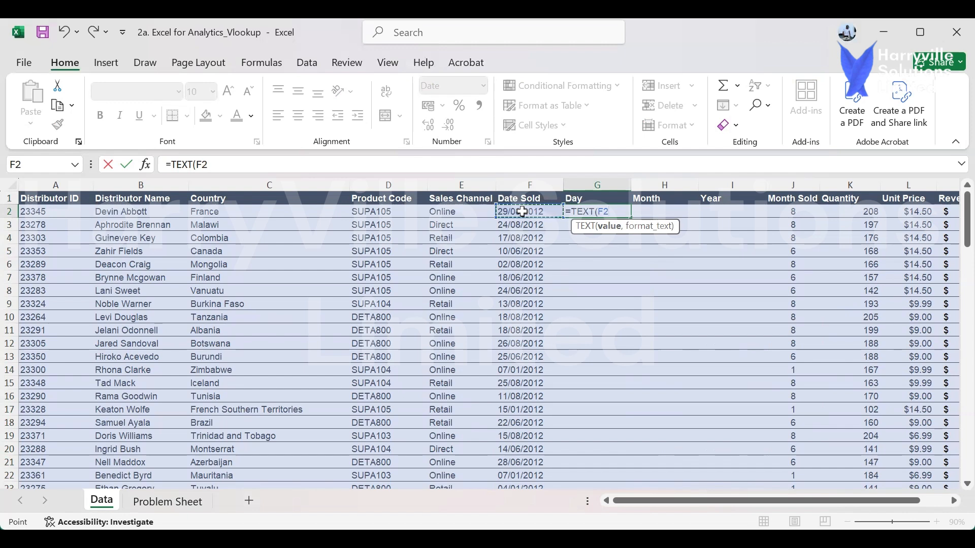
pyautogui.write(',')
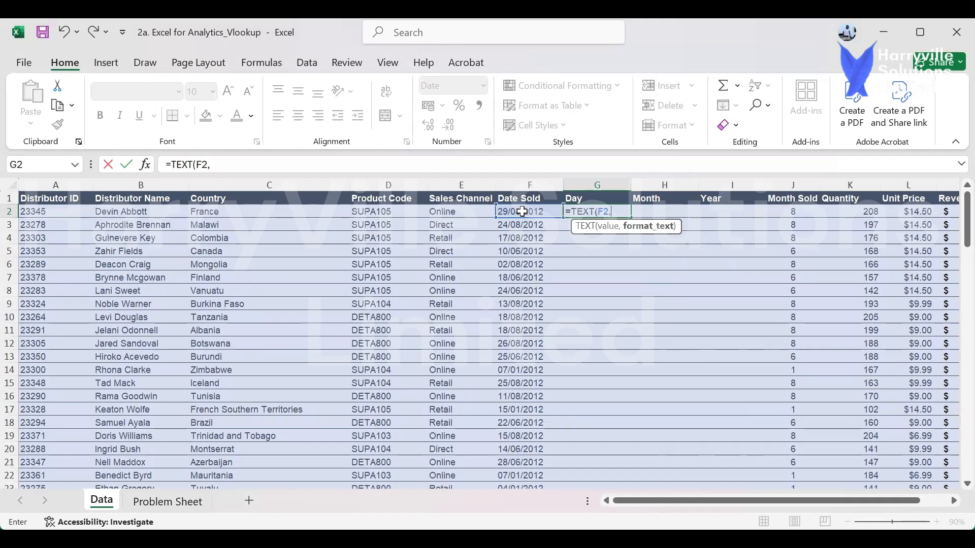
pyautogui.press('Escape')
# Enter the date format letters d, m and y in the empty cells P8, P9 and P10 beside the table.
pyautogui.moveTo(637, 502); pyautogui.dragTo(721, 503)
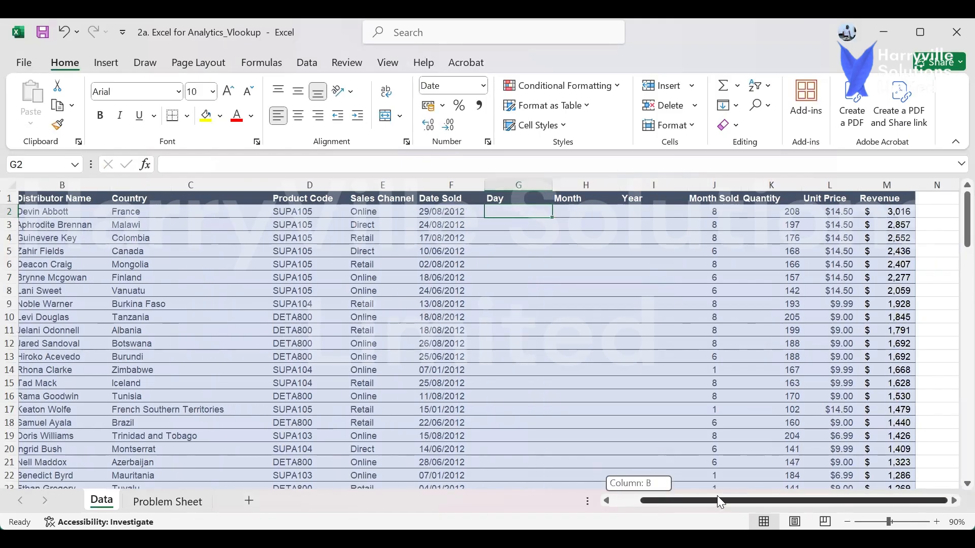
pyautogui.click(954, 501)
pyautogui.click(955, 501)
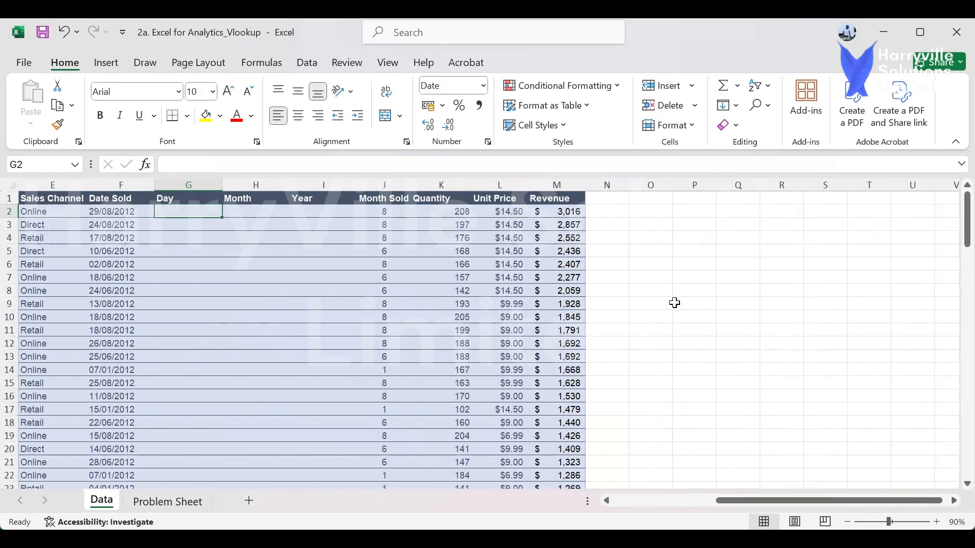
pyautogui.click(684, 289)
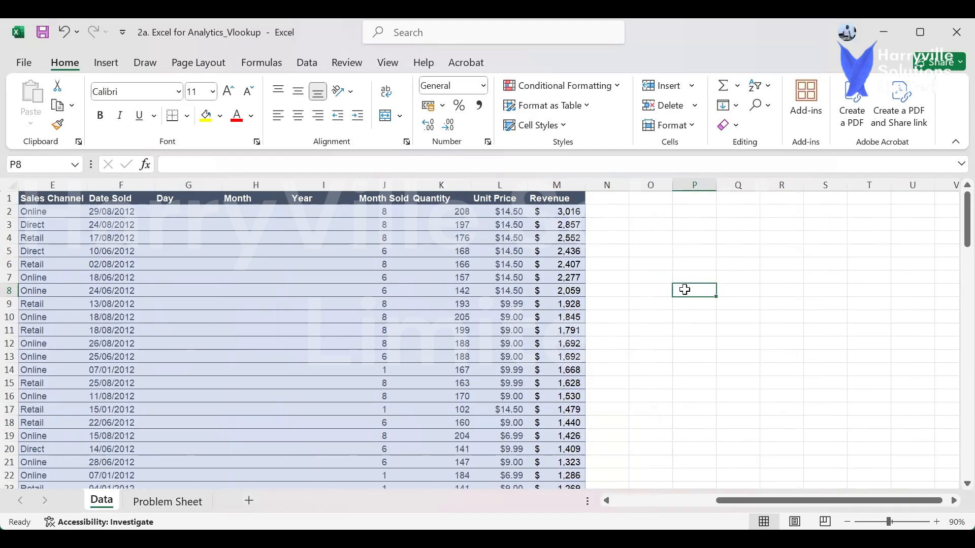
pyautogui.write('d')
pyautogui.press('Return')
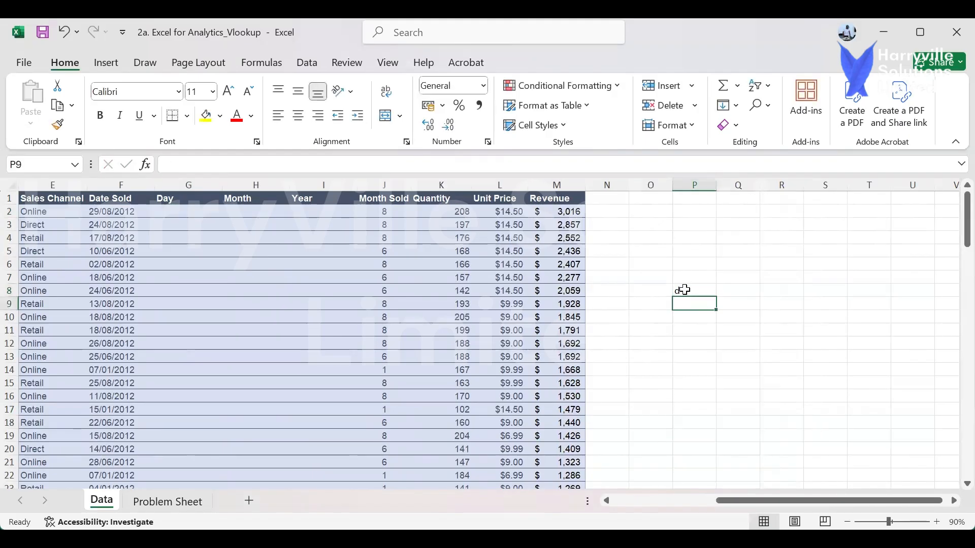
pyautogui.hotkey('alt', 'Tab')
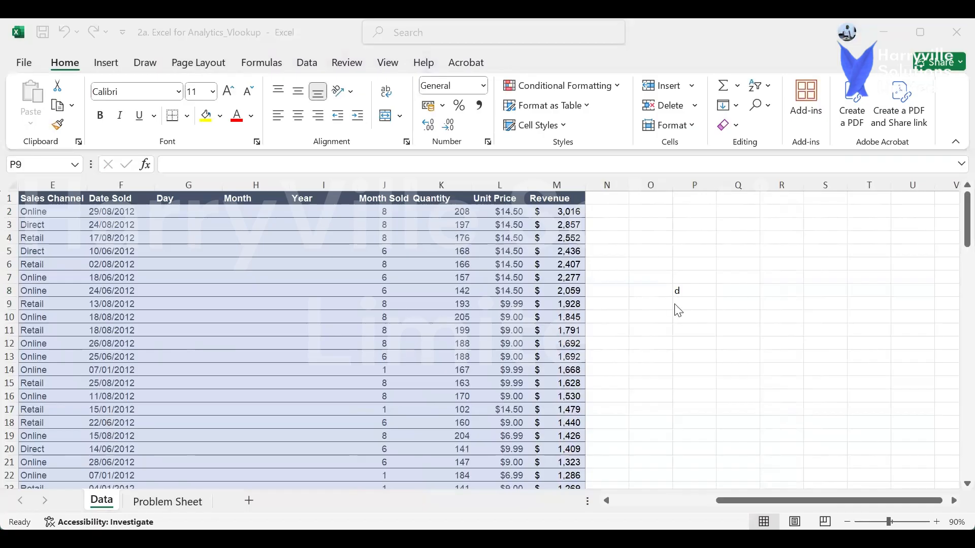
pyautogui.click(677, 302)
pyautogui.write('m')
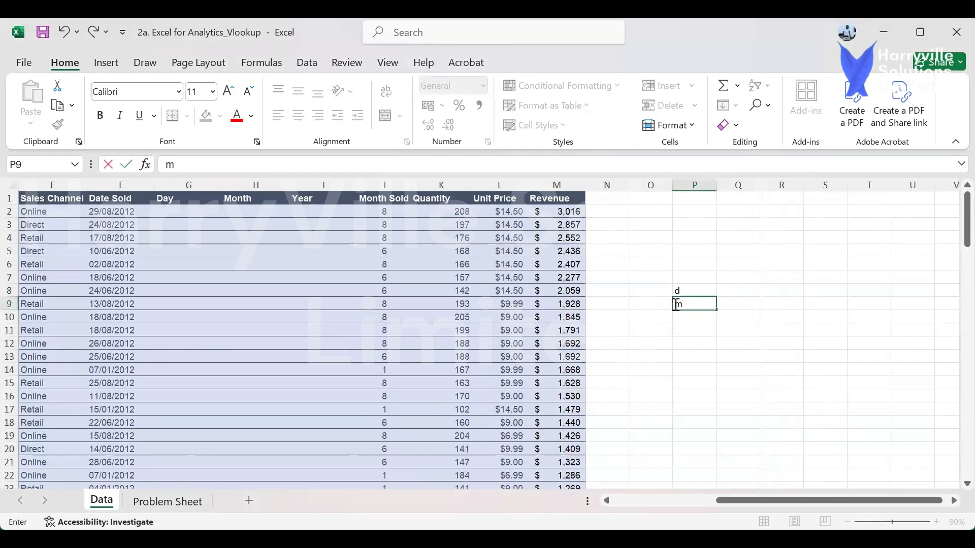
pyautogui.press('Return')
pyautogui.write('y')
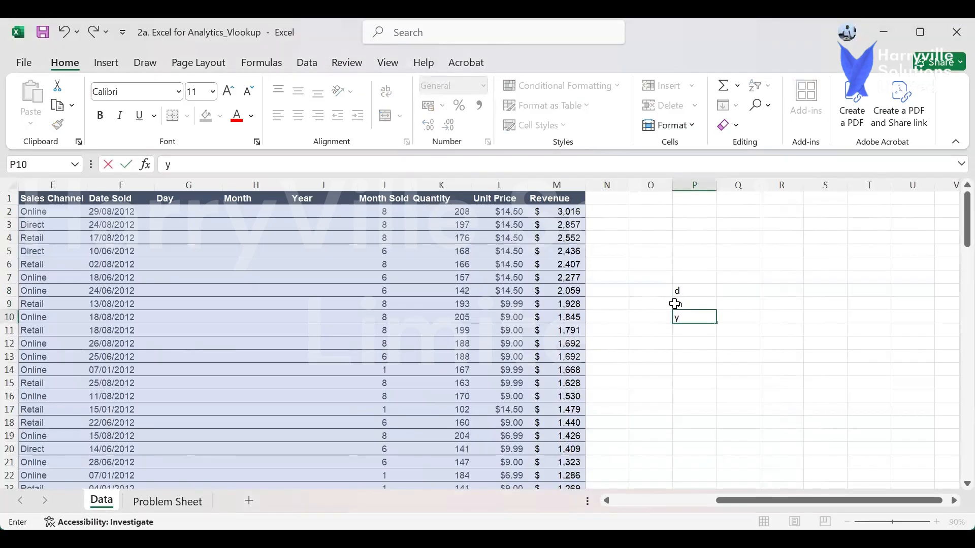
pyautogui.press('Return')
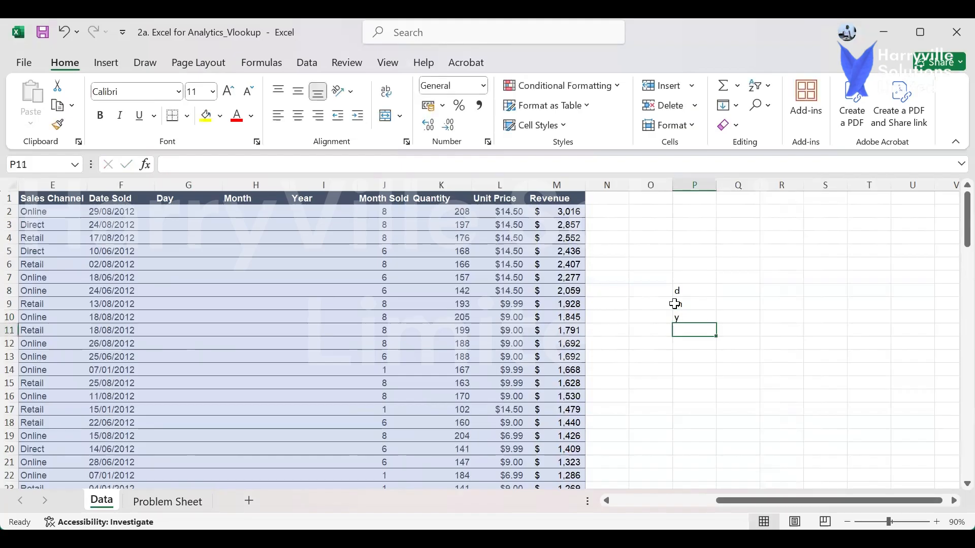
pyautogui.click(675, 304)
pyautogui.press('Up')
pyautogui.press('Up')
pyautogui.press('Right')
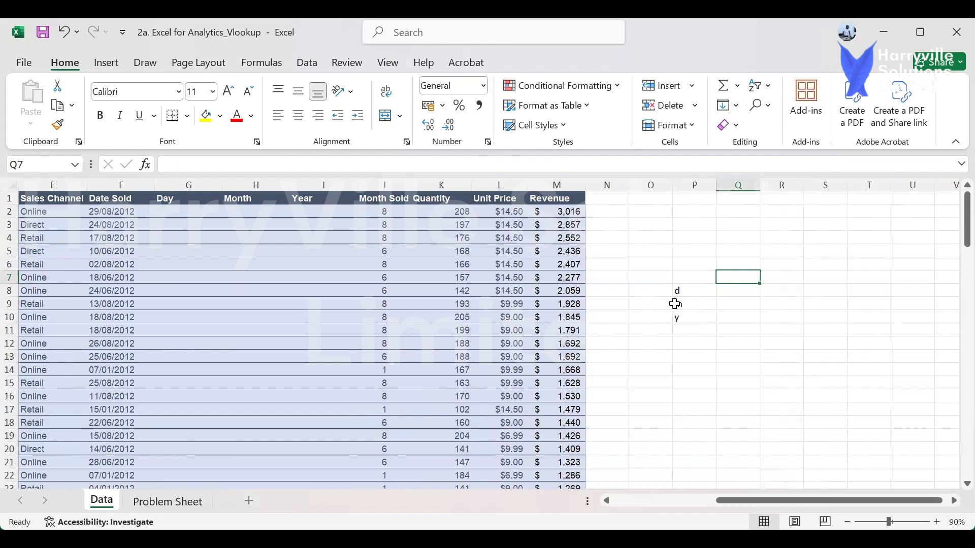
pyautogui.write('"')
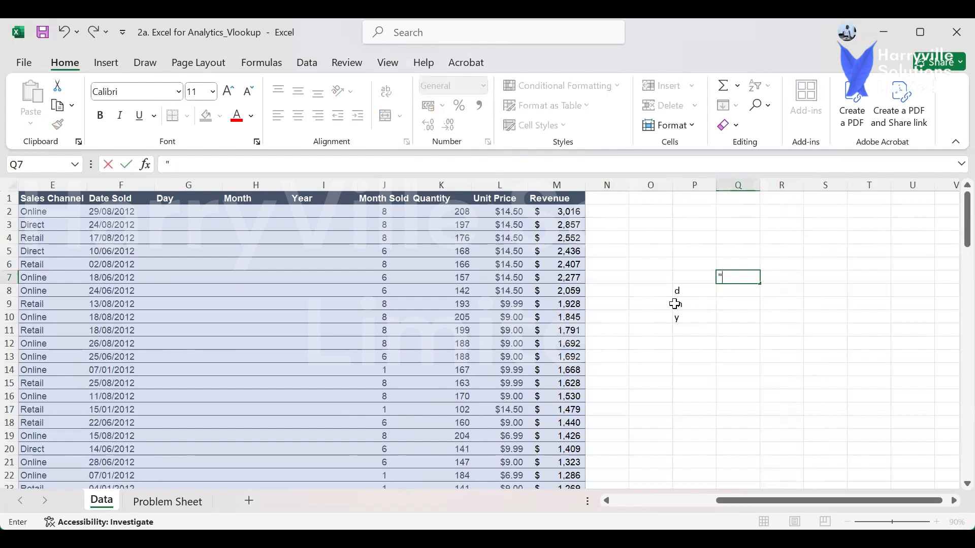
pyautogui.press('BackSpace')
pyautogui.press('Escape')
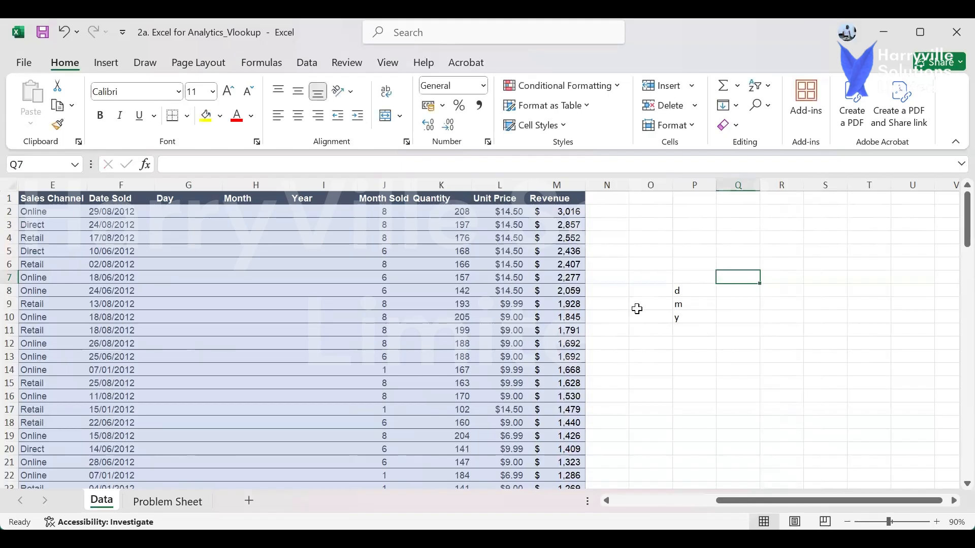
# Delete the format letters from cells P8 to P10 and return to the start of the table.
pyautogui.moveTo(677, 290); pyautogui.dragTo(684, 320)
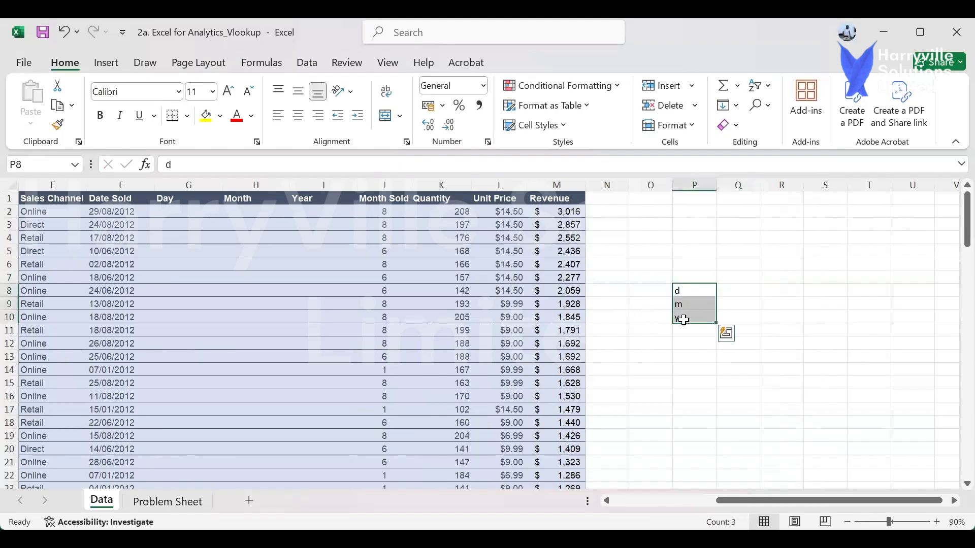
pyautogui.press('Delete')
pyautogui.moveTo(722, 501); pyautogui.dragTo(612, 506)
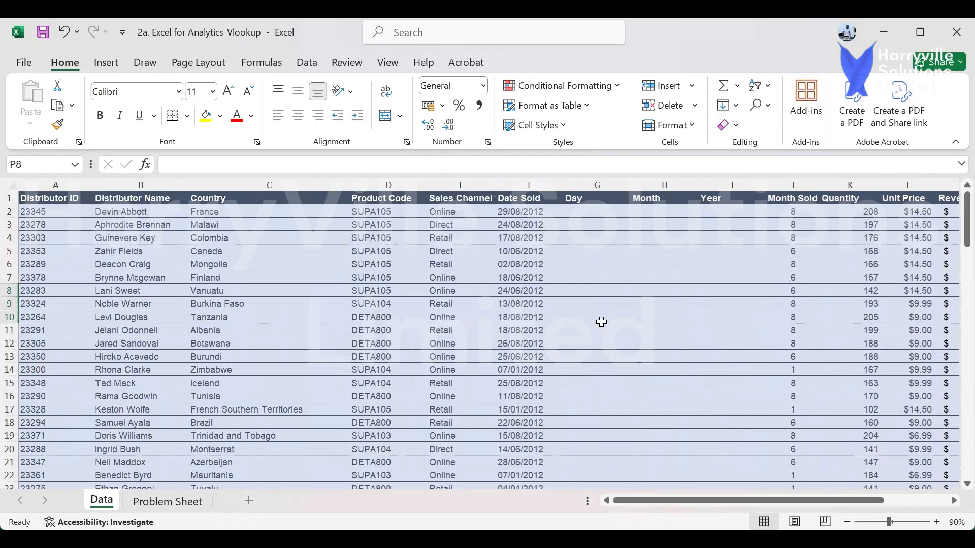
# Enter the formula =TEXT(F2, "dddd") in cell G2 to extract the full day name from Date Sold.
pyautogui.click(587, 215)
pyautogui.write('=')
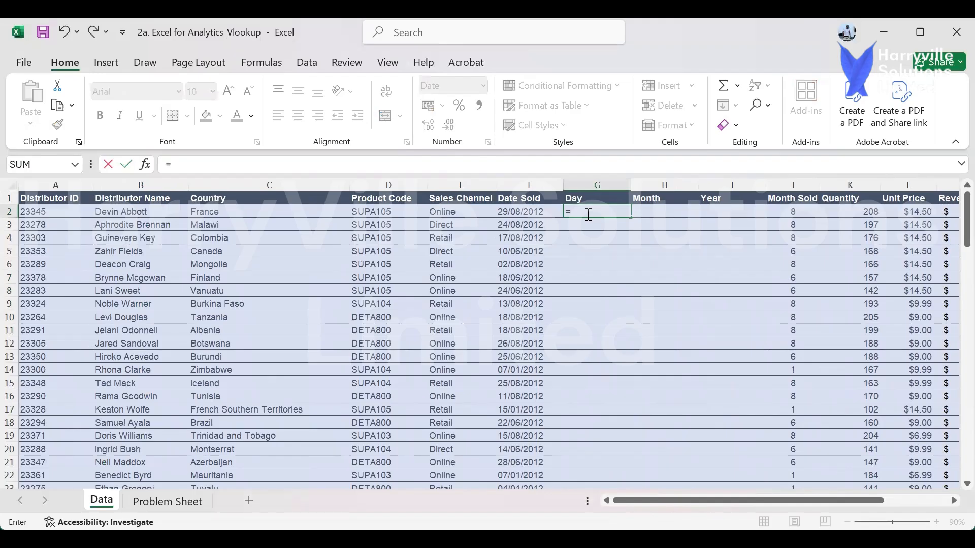
pyautogui.write('TEXT(')
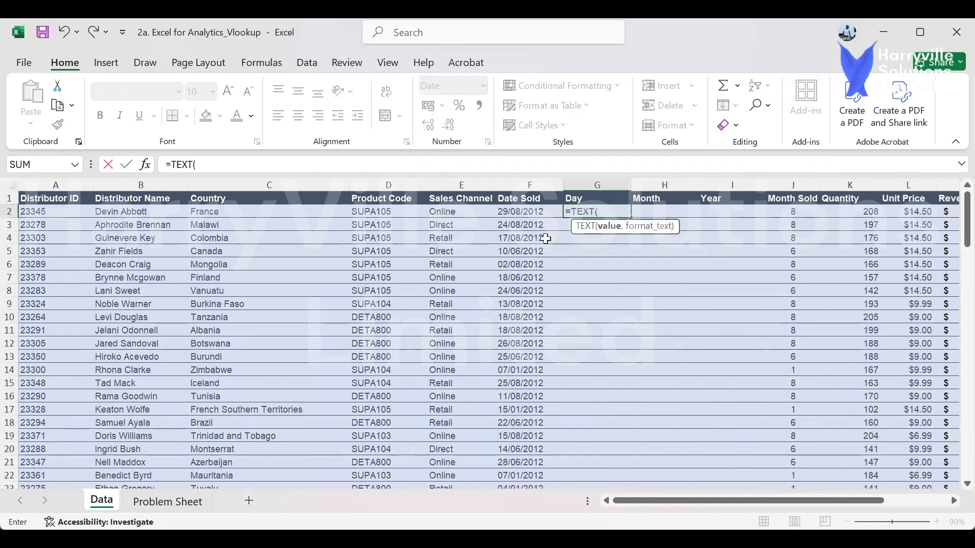
pyautogui.click(549, 213)
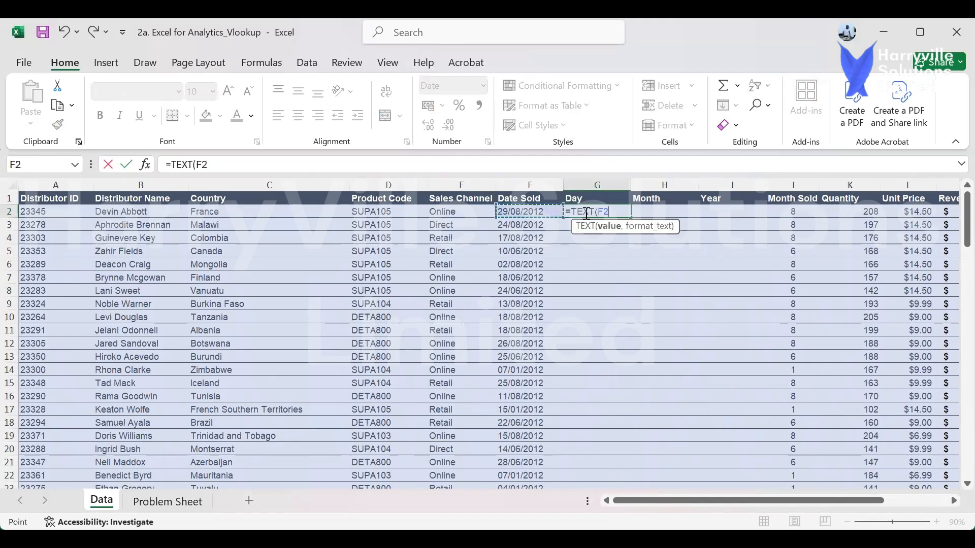
pyautogui.write(',')
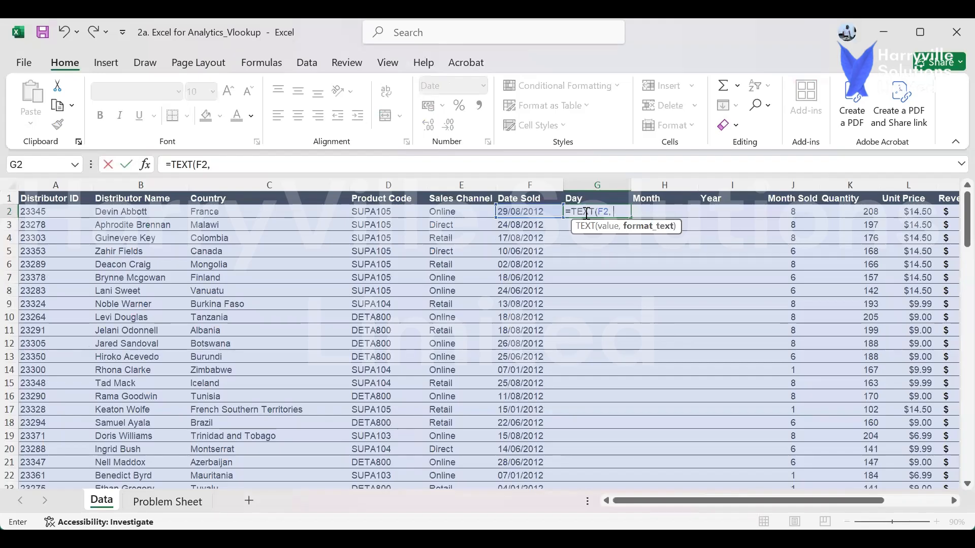
pyautogui.write('"dddd')
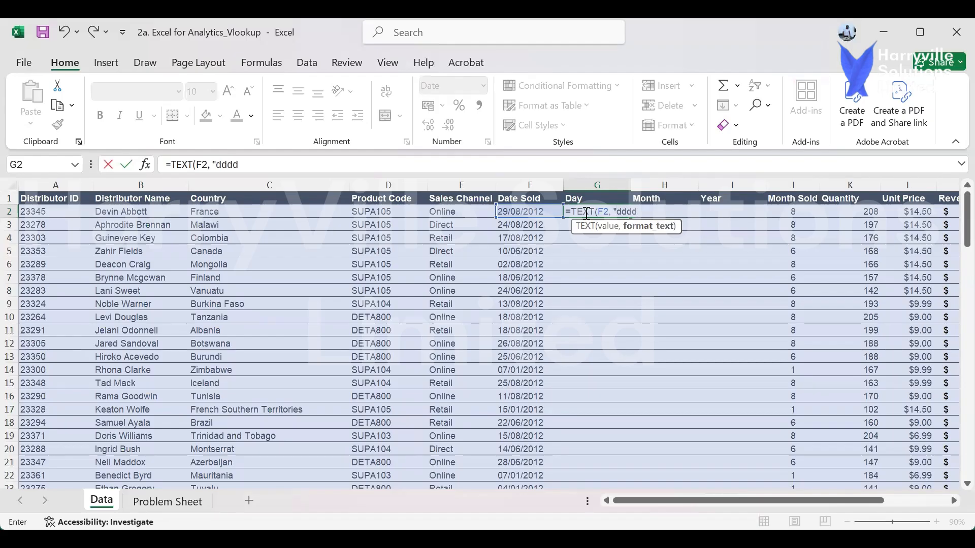
pyautogui.write('")')
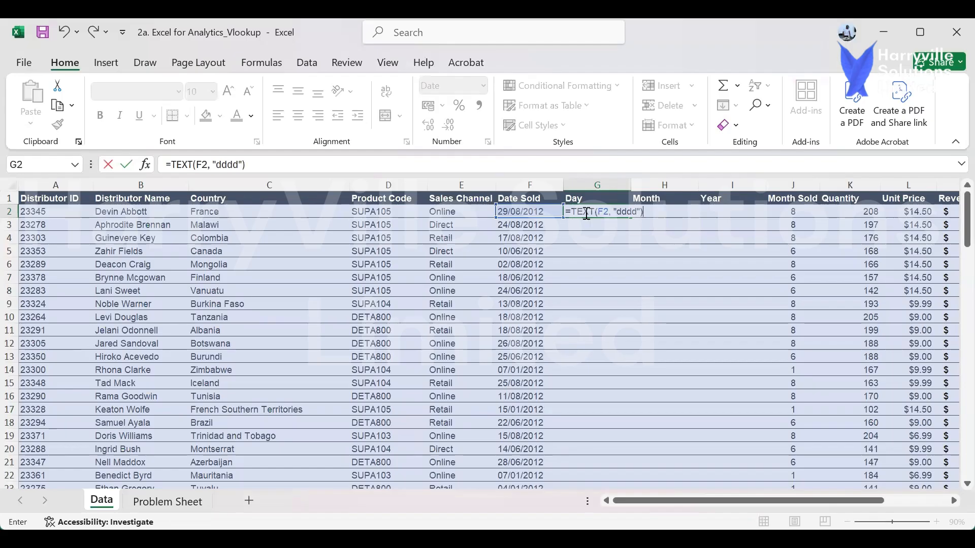
pyautogui.press('Return')
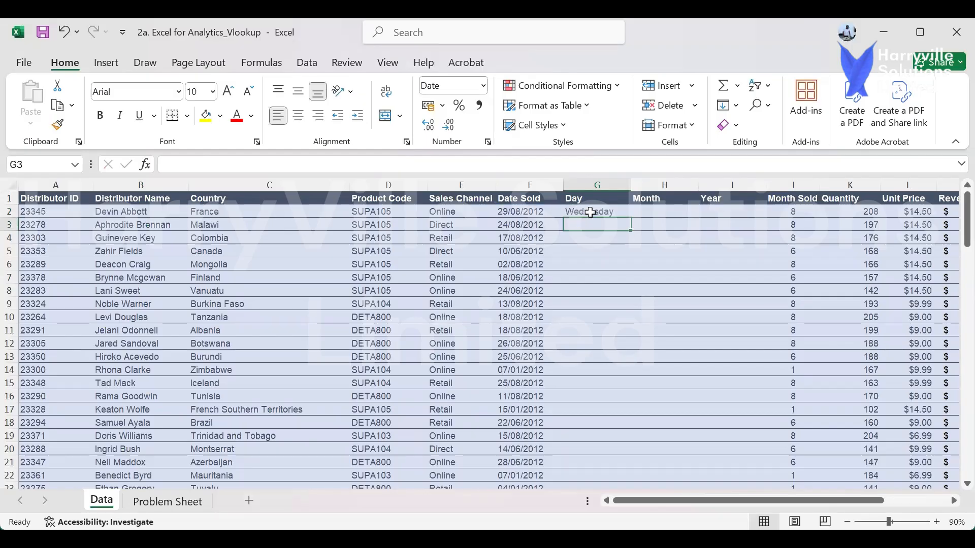
# Change the format code of the TEXT formula in G2 to "ddd" for the abbreviated day name.
pyautogui.click(591, 212)
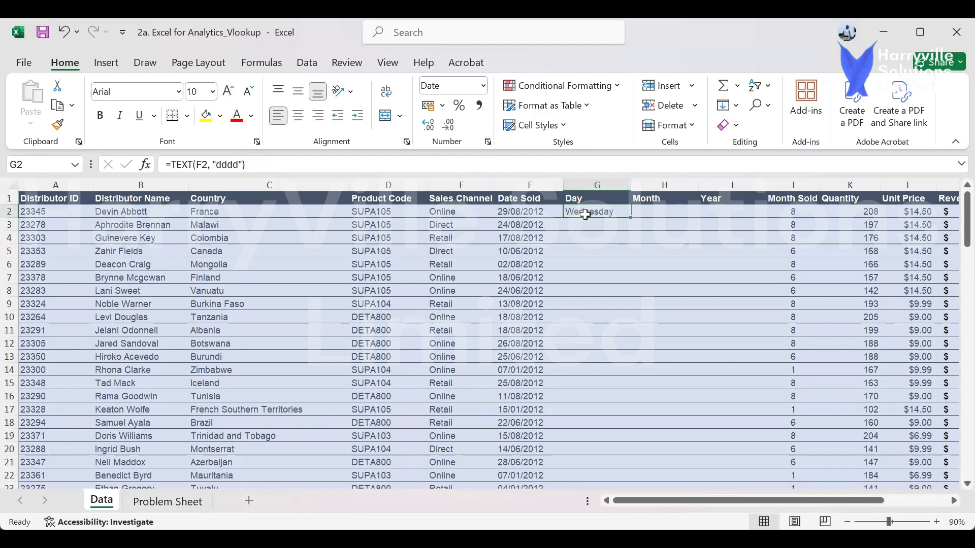
pyautogui.click(241, 165)
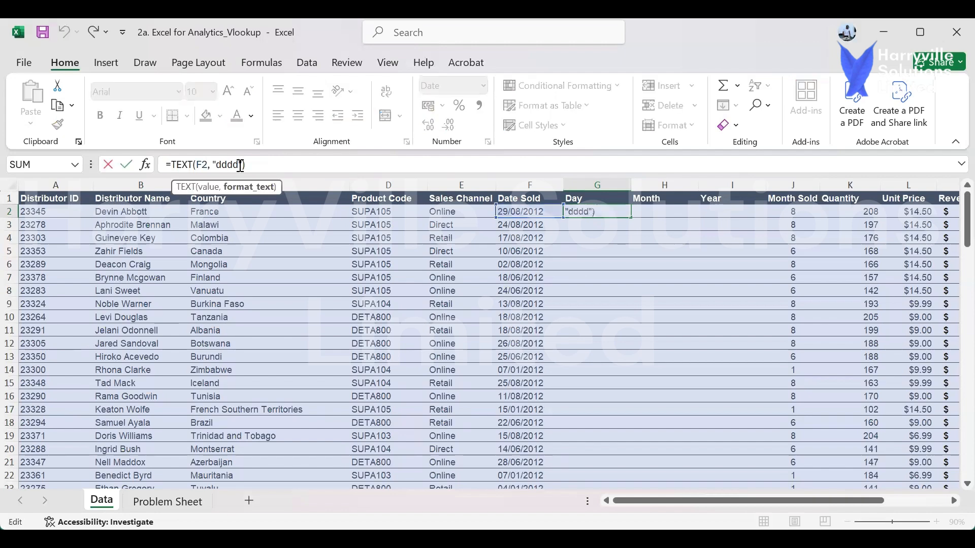
pyautogui.press('BackSpace')
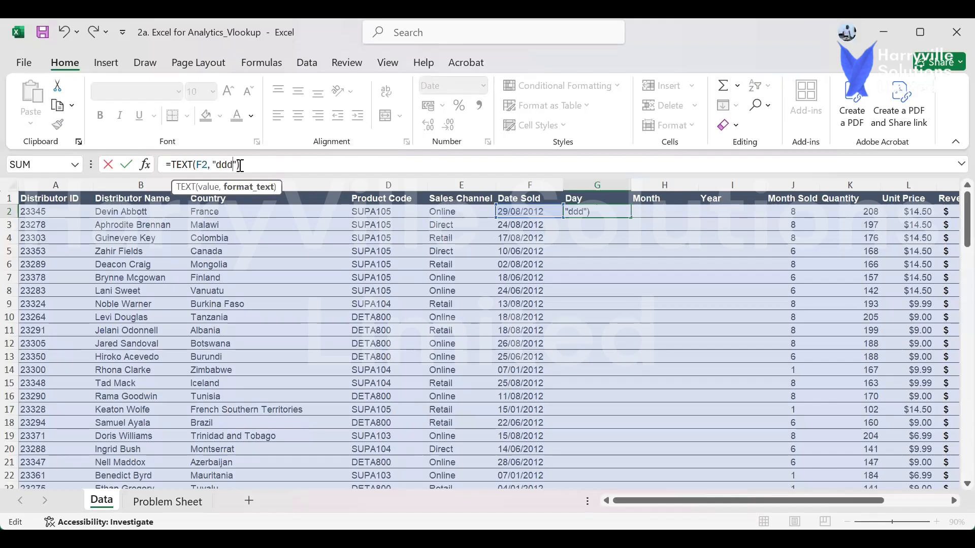
pyautogui.press('Return')
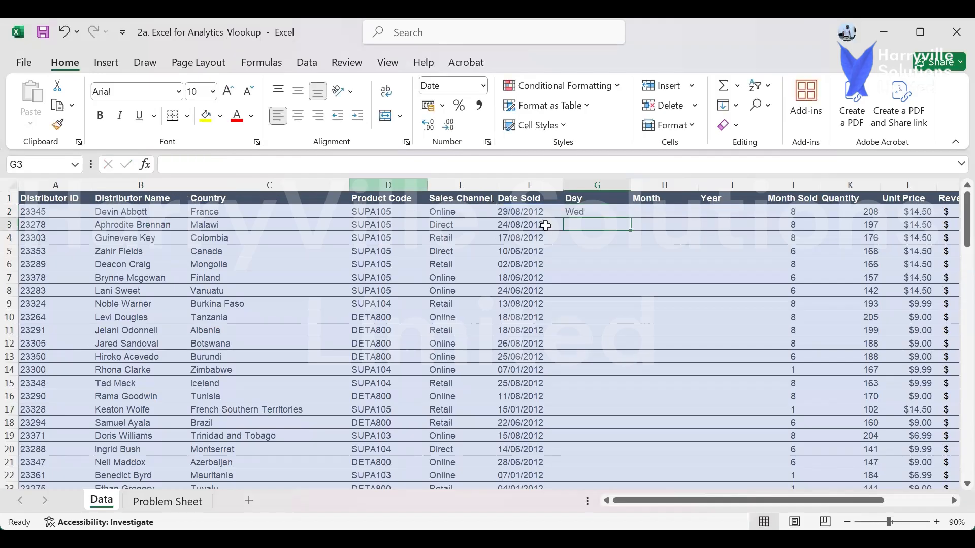
# Set the format code of the TEXT formula in G2 back to "dddd" for the full day name.
pyautogui.click(604, 213)
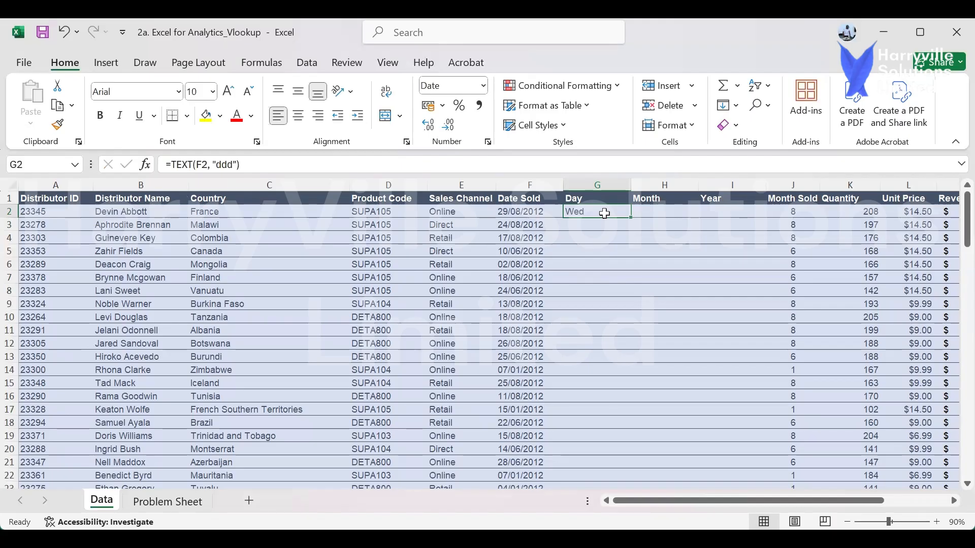
pyautogui.click(234, 164)
pyautogui.write('d')
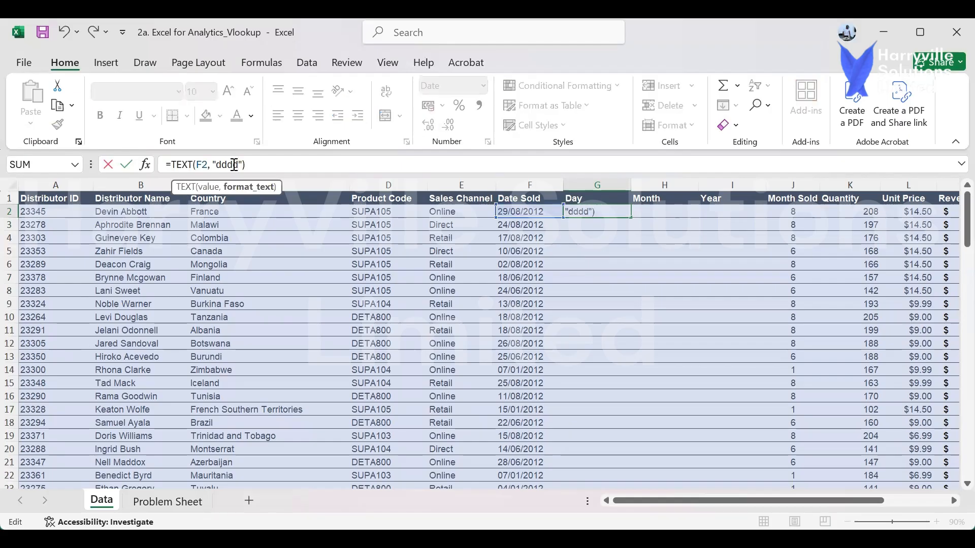
pyautogui.press('Return')
# Fill the day-name formula from G2 down the Day column to the last data row.
pyautogui.click(619, 210)
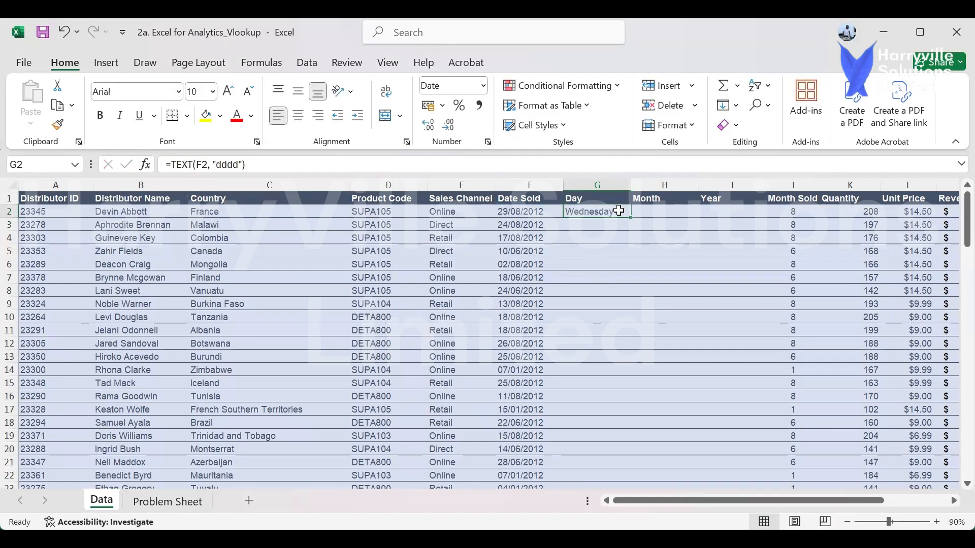
pyautogui.doubleClick(632, 218)
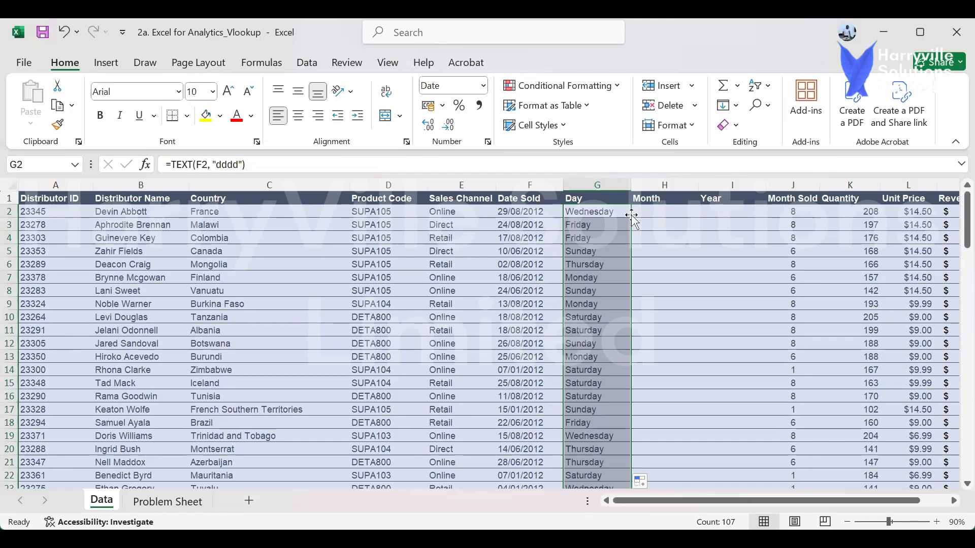
pyautogui.click(620, 213)
pyautogui.click(659, 213)
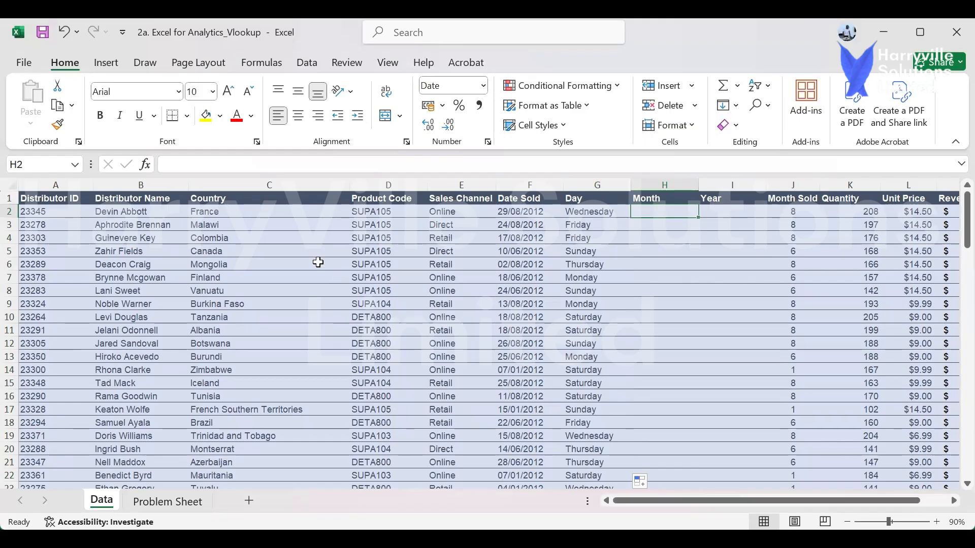
pyautogui.click(739, 212)
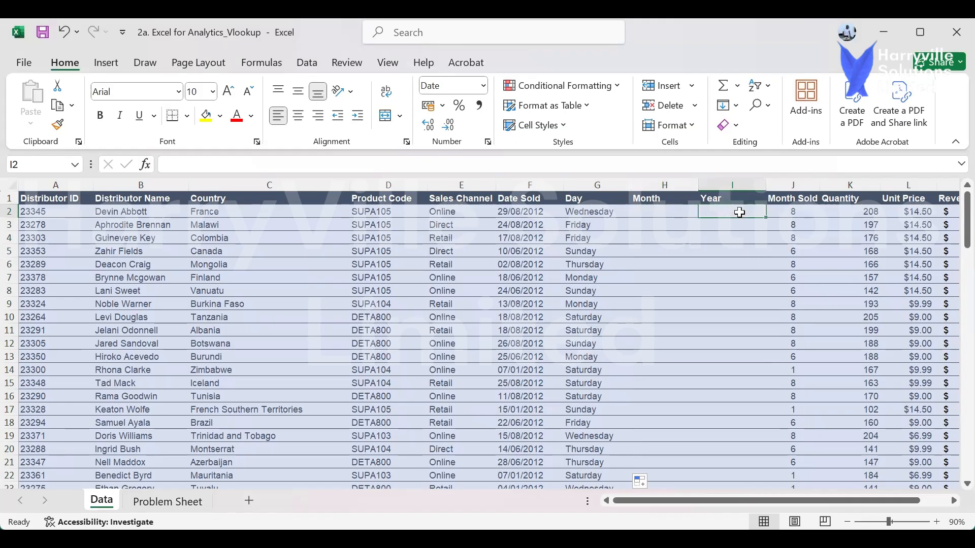
pyautogui.click(586, 212)
pyautogui.click(644, 210)
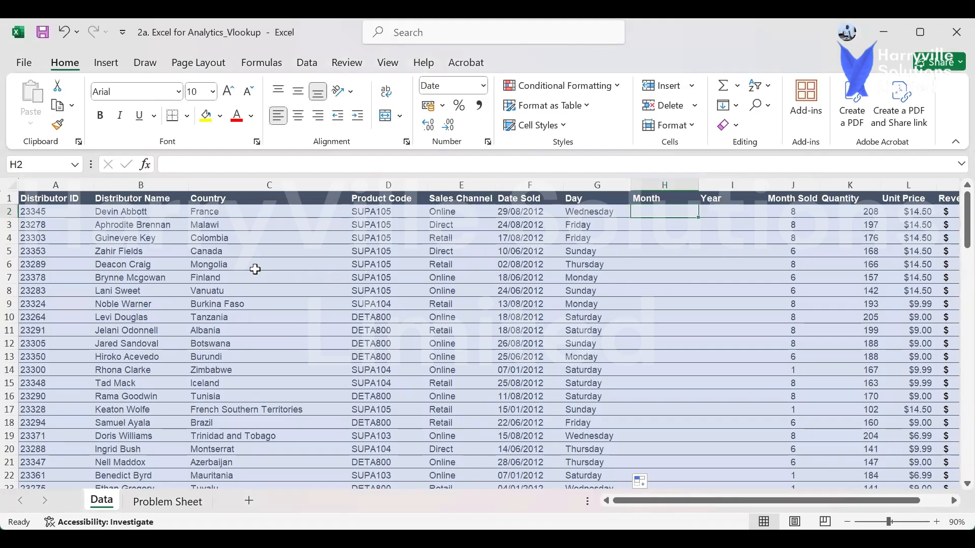
pyautogui.click(284, 288)
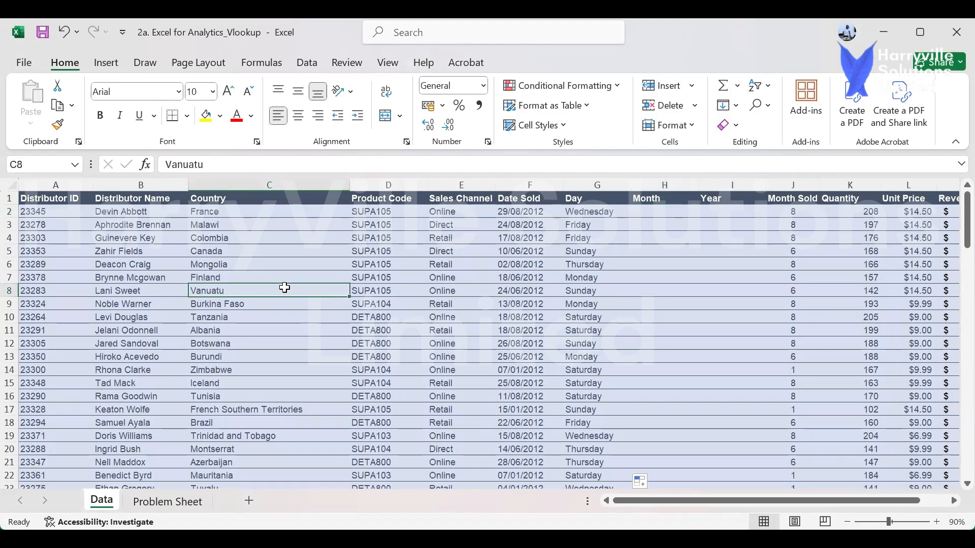
pyautogui.click(388, 182)
pyautogui.keyDown('ctrl'); pyautogui.click(437, 182); pyautogui.keyUp('ctrl')
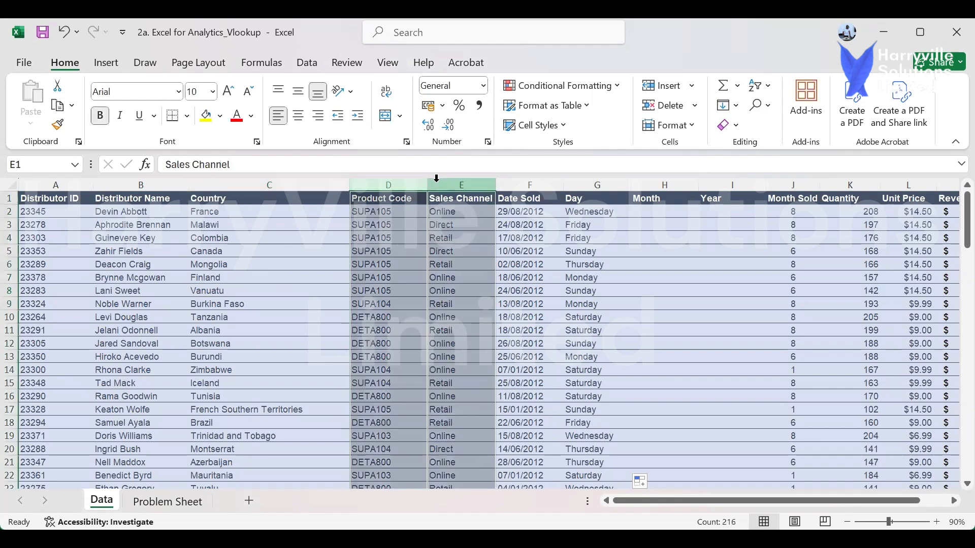
pyautogui.keyDown('ctrl'); pyautogui.click(515, 182); pyautogui.keyUp('ctrl')
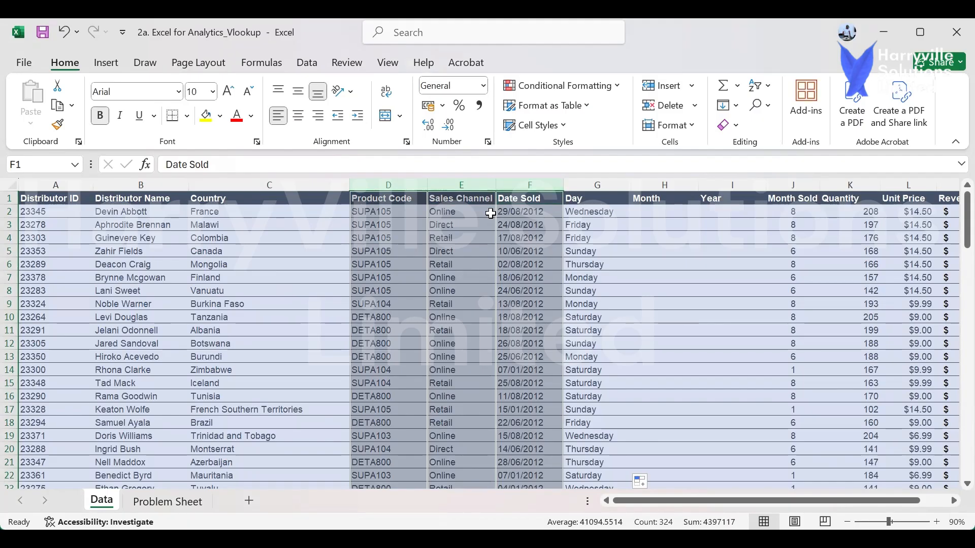
pyautogui.click(323, 236)
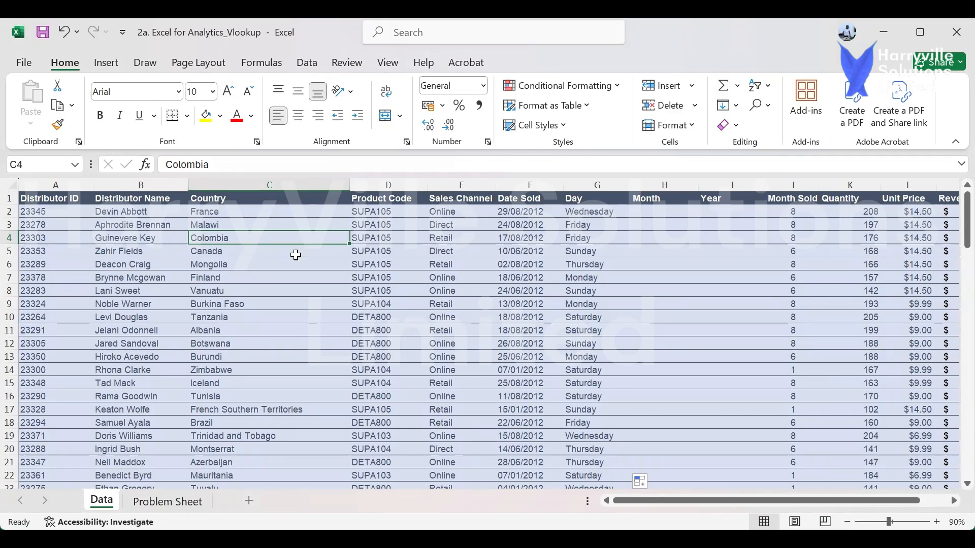
# Convert the whole sales dataset, $A$1:$M$108, into an Excel table with headers.
pyautogui.click(290, 277)
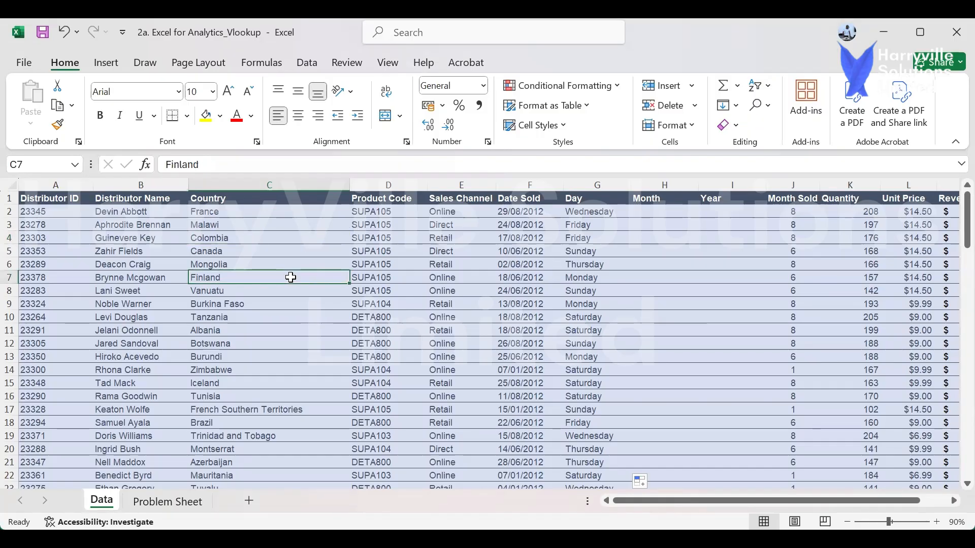
pyautogui.hotkey('ctrl', 'a')
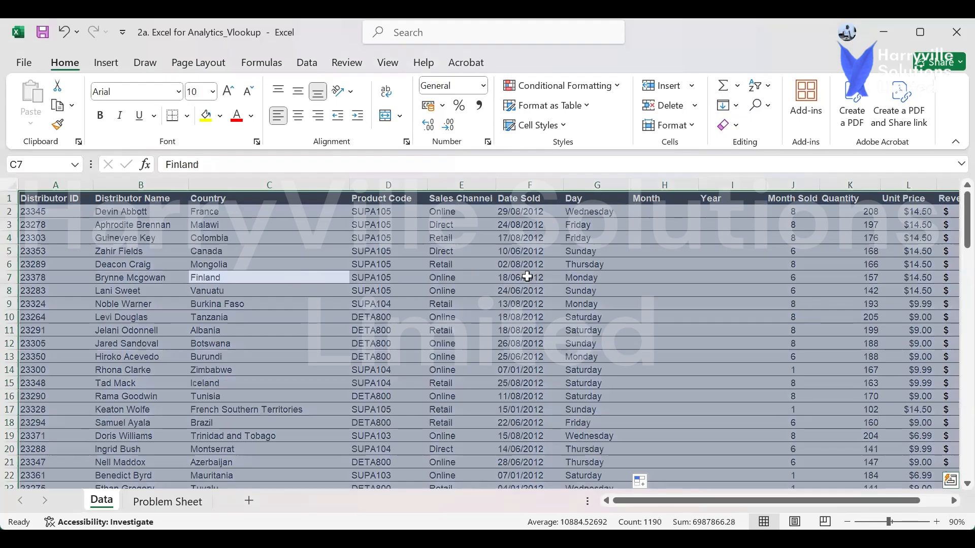
pyautogui.moveTo(660, 501)
pyautogui.mouseDown()
pyautogui.moveTo(723, 503)
pyautogui.moveTo(665, 501)
pyautogui.mouseUp()
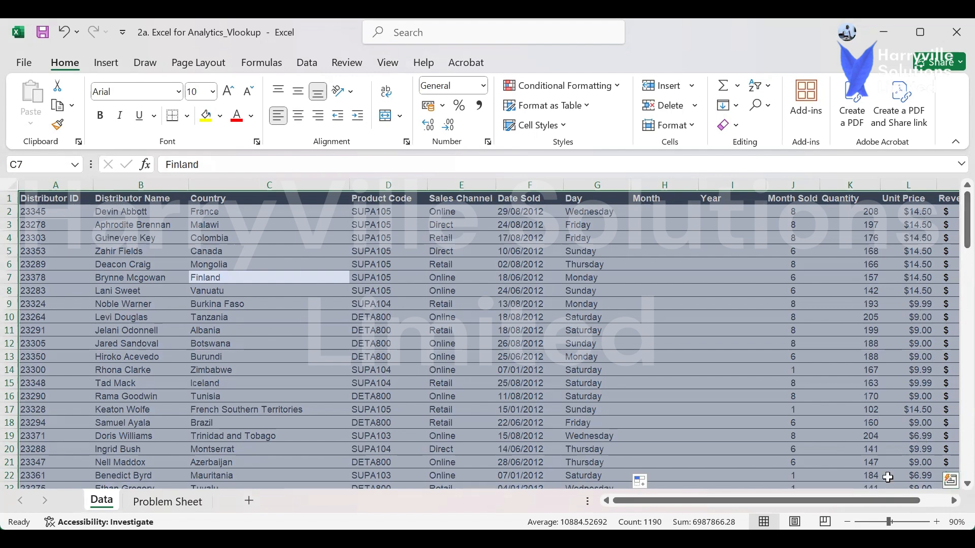
pyautogui.moveTo(885, 500); pyautogui.dragTo(913, 499)
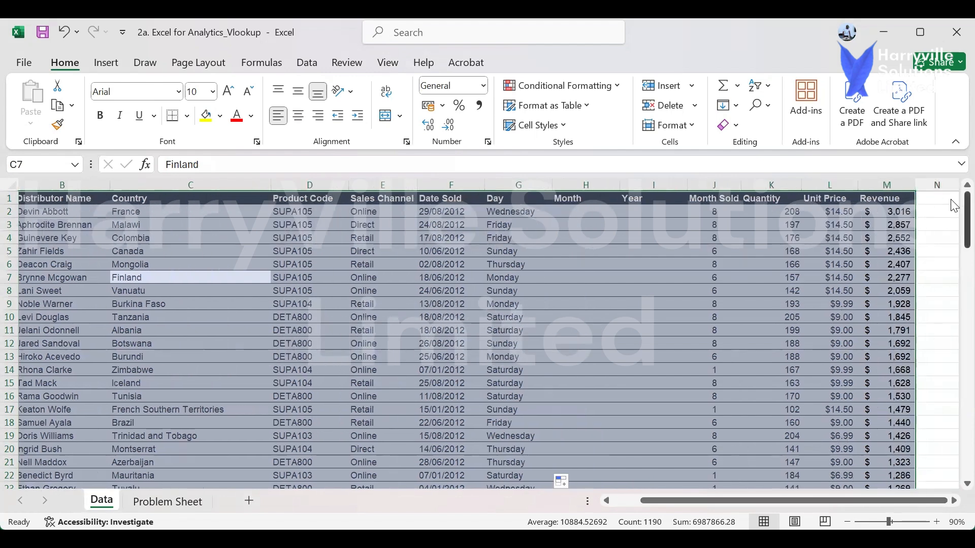
pyautogui.moveTo(955, 208); pyautogui.dragTo(833, 356)
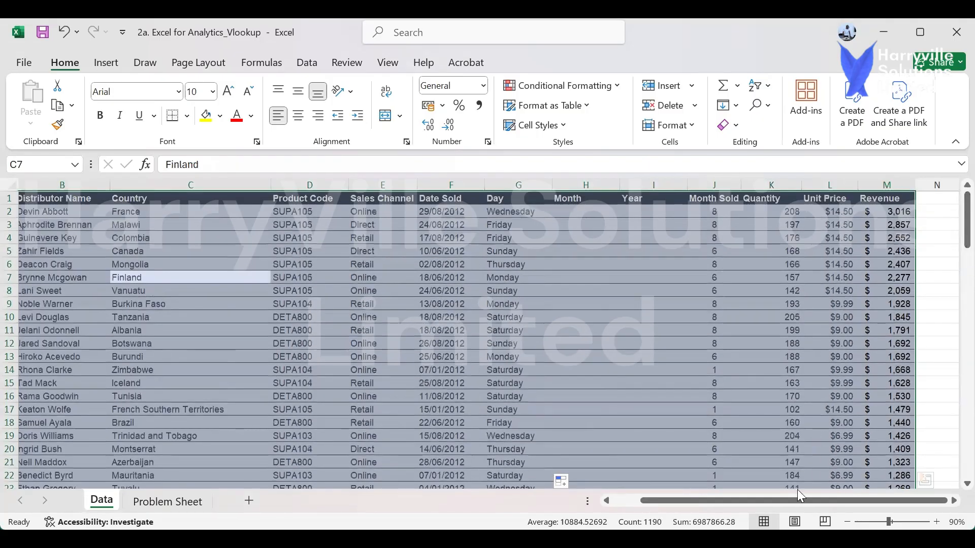
pyautogui.moveTo(792, 498); pyautogui.dragTo(650, 459)
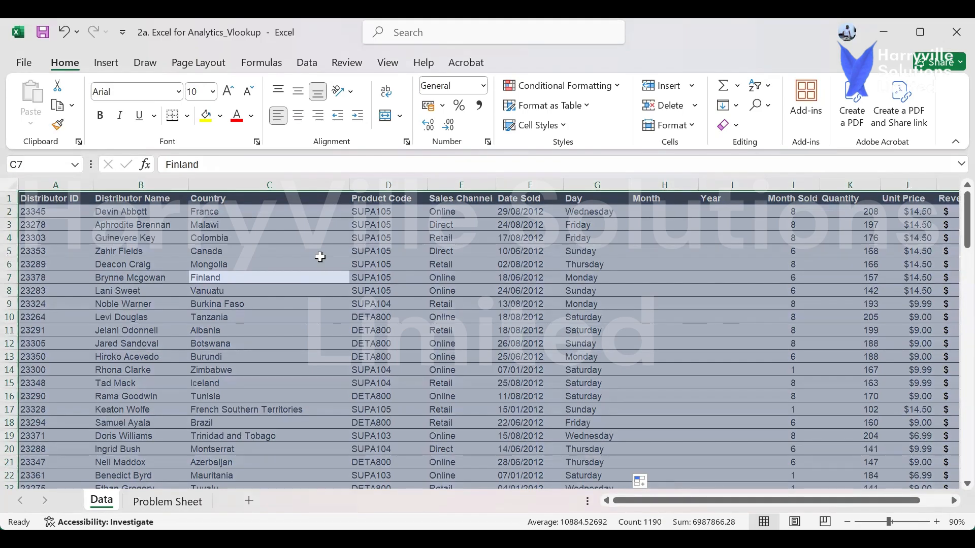
pyautogui.hotkey('ctrl', 't')
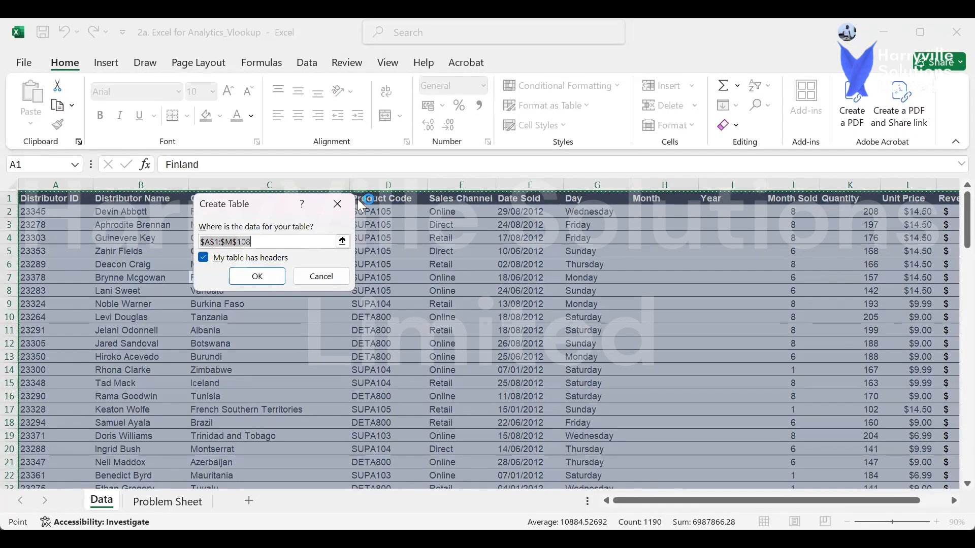
pyautogui.click(268, 277)
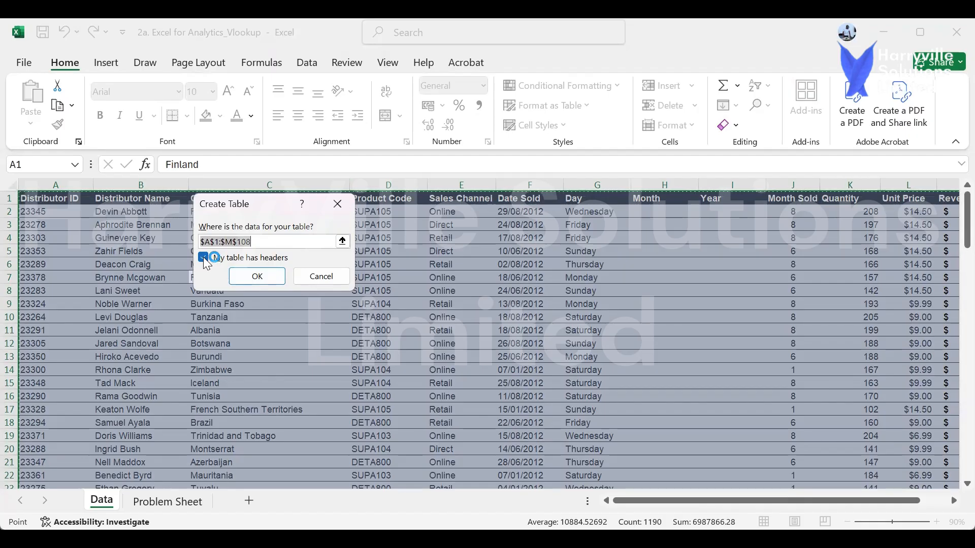
pyautogui.click(249, 276)
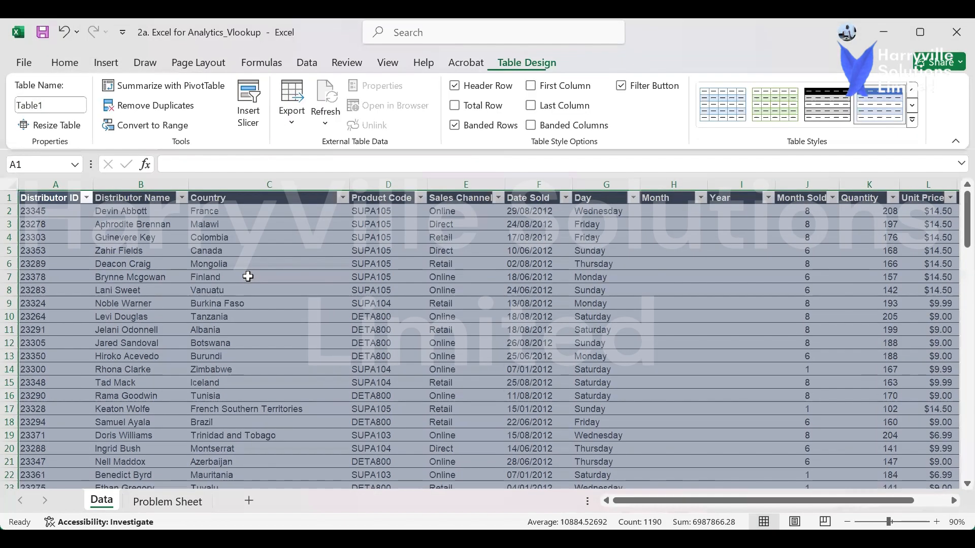
pyautogui.click(248, 276)
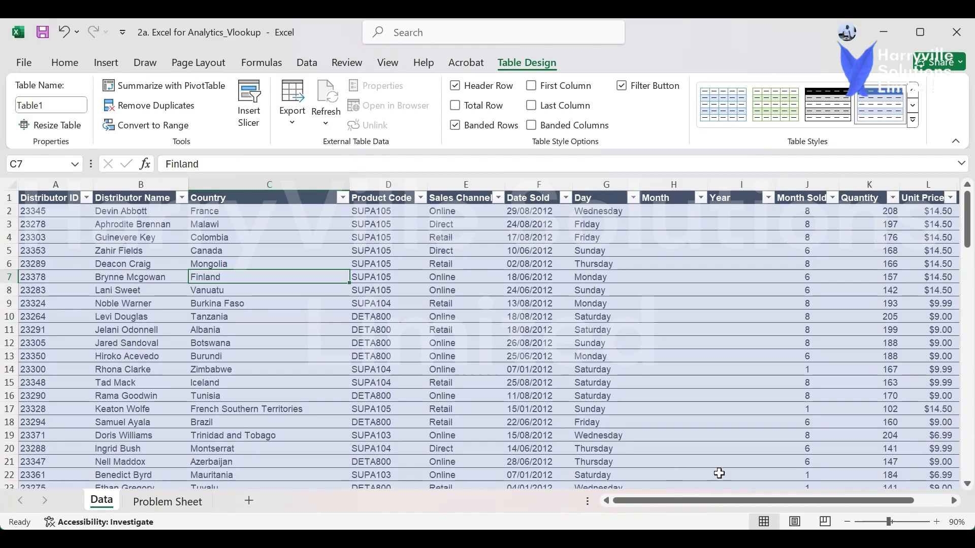
# Convert the sales table back to a normal range.
pyautogui.moveTo(859, 500); pyautogui.dragTo(952, 499)
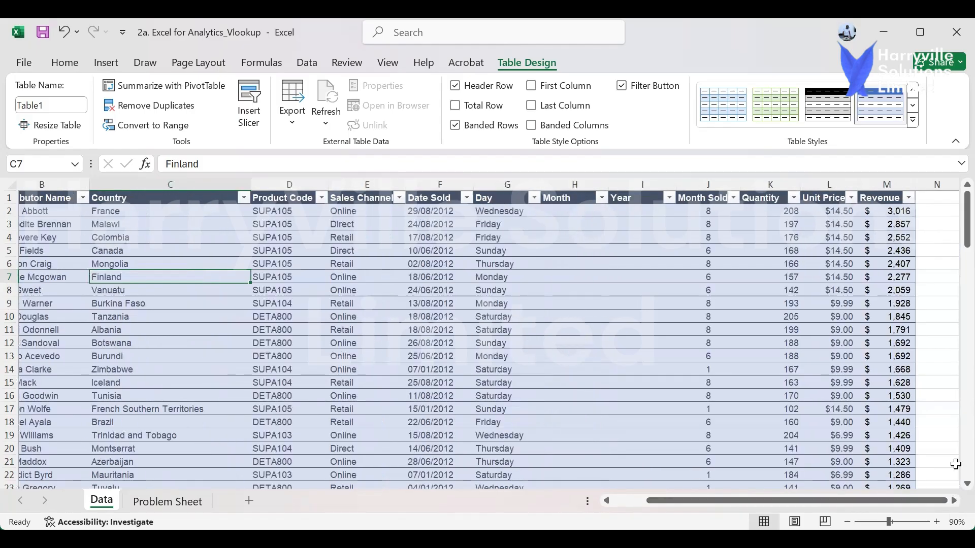
pyautogui.click(941, 374)
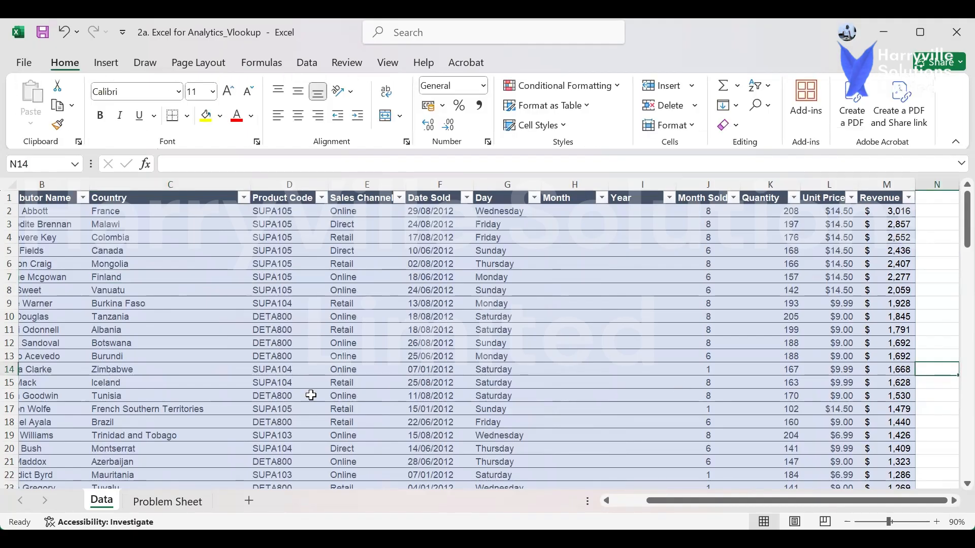
pyautogui.click(284, 382)
pyautogui.moveTo(663, 502); pyautogui.dragTo(638, 501)
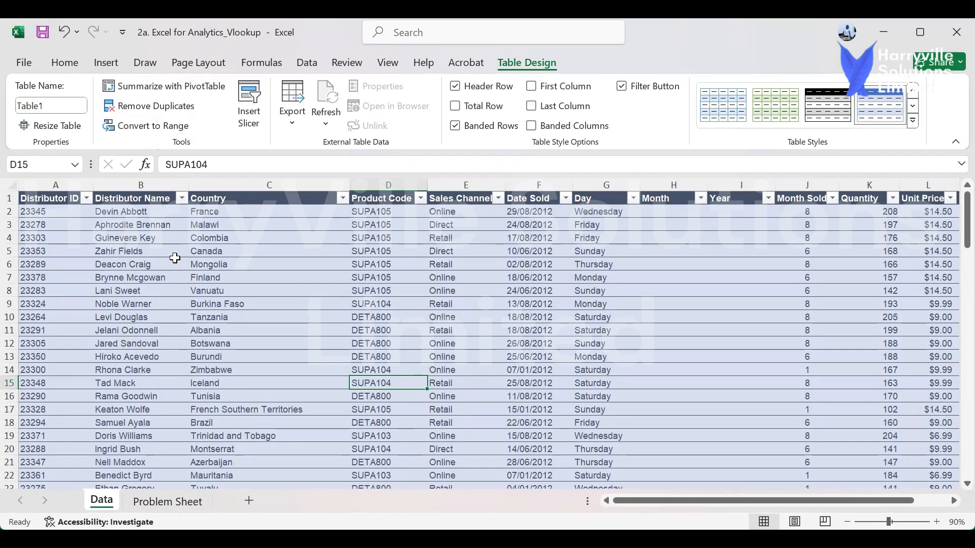
pyautogui.click(158, 131)
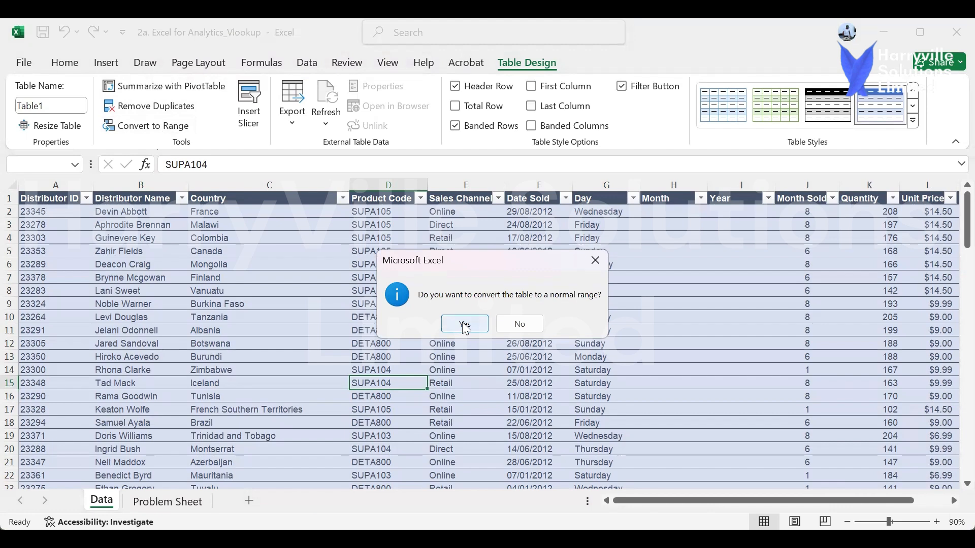
pyautogui.click(465, 325)
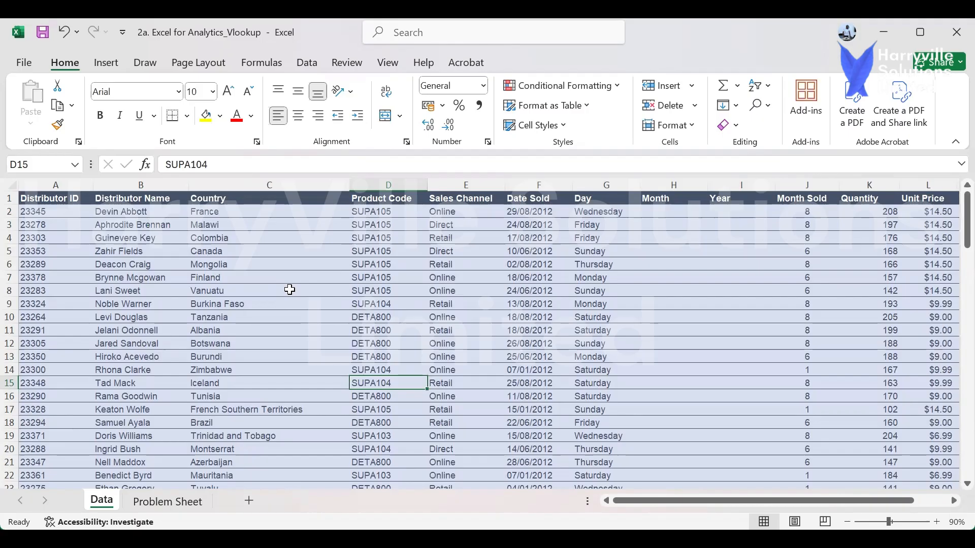
# Create a table with headers from the sales data range $A$1:$M$108.
pyautogui.hotkey('ctrl', 'a')
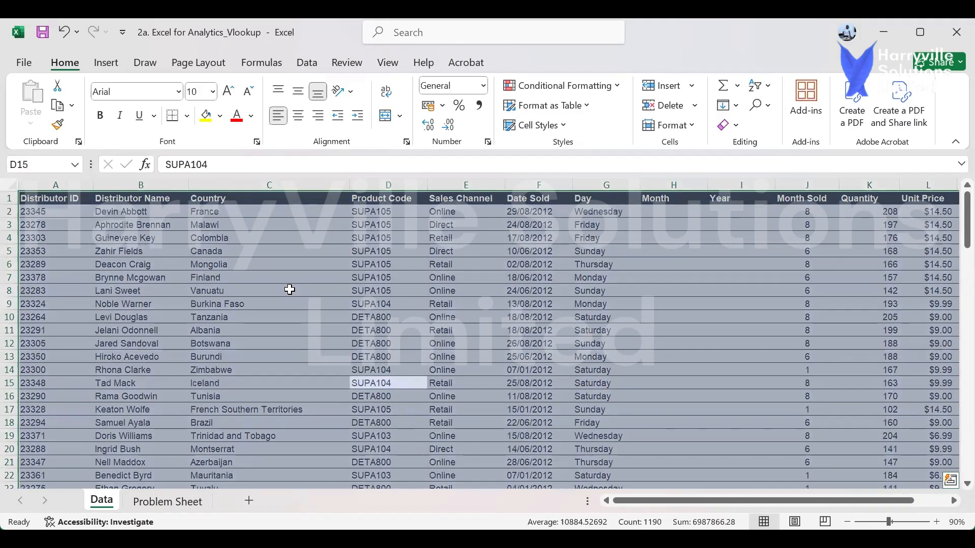
pyautogui.hotkey('ctrl', 't')
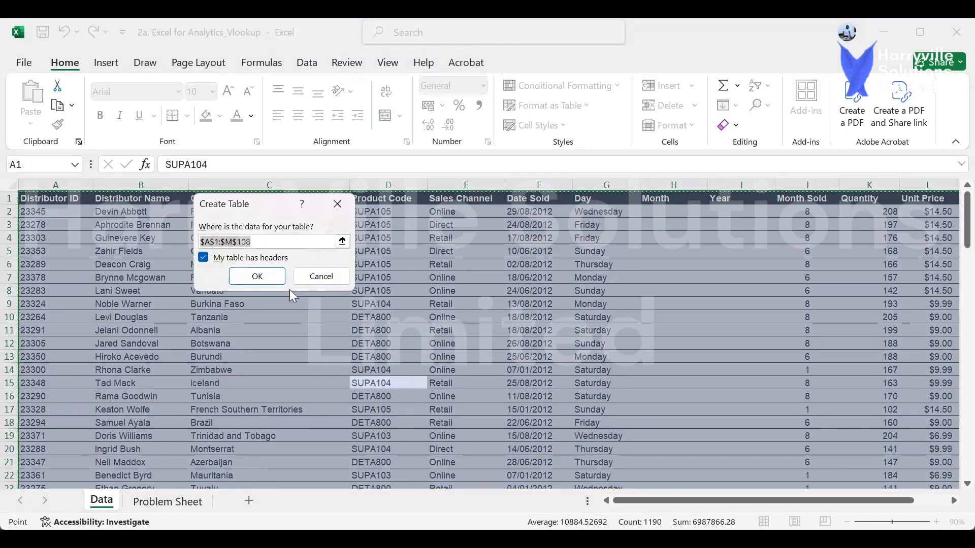
pyautogui.press('Return')
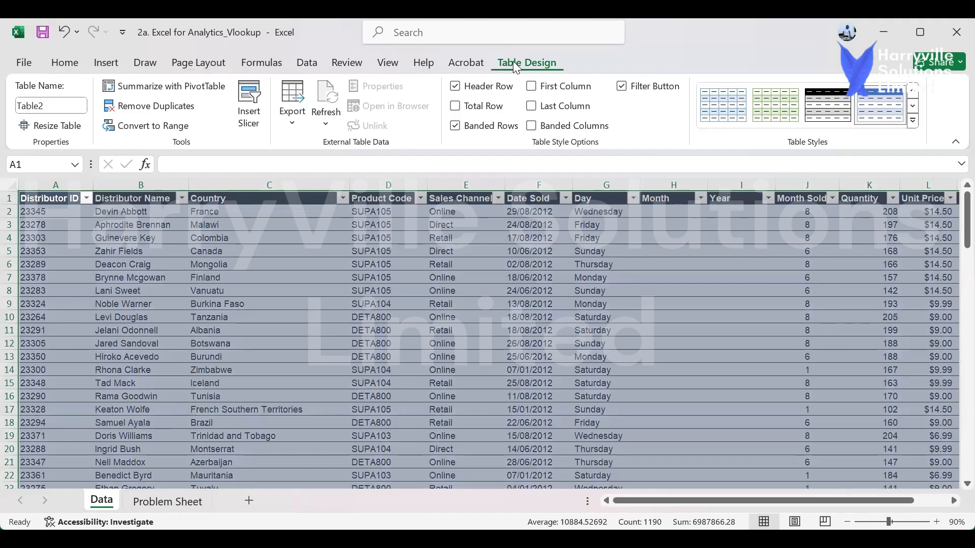
# Rename the sales table as Dataset.
pyautogui.click(422, 260)
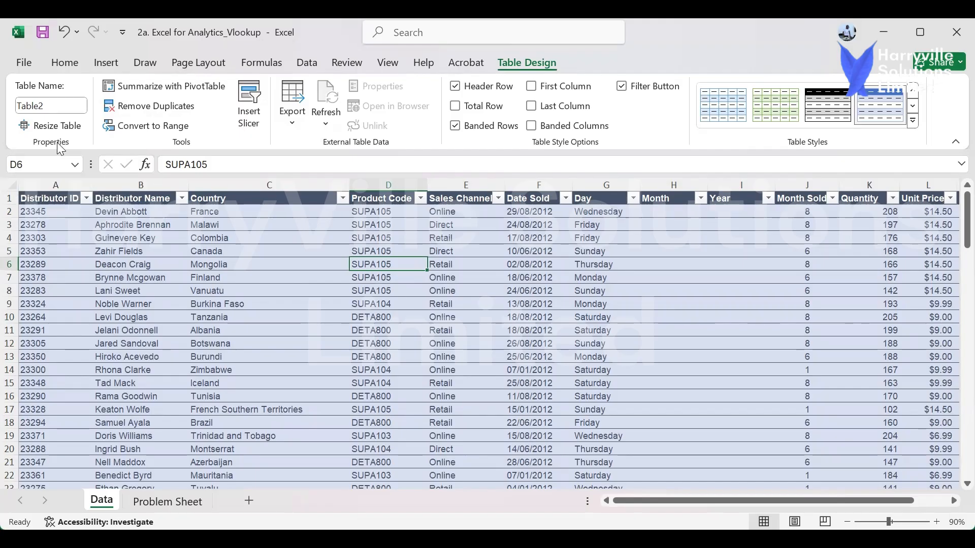
pyautogui.click(62, 103)
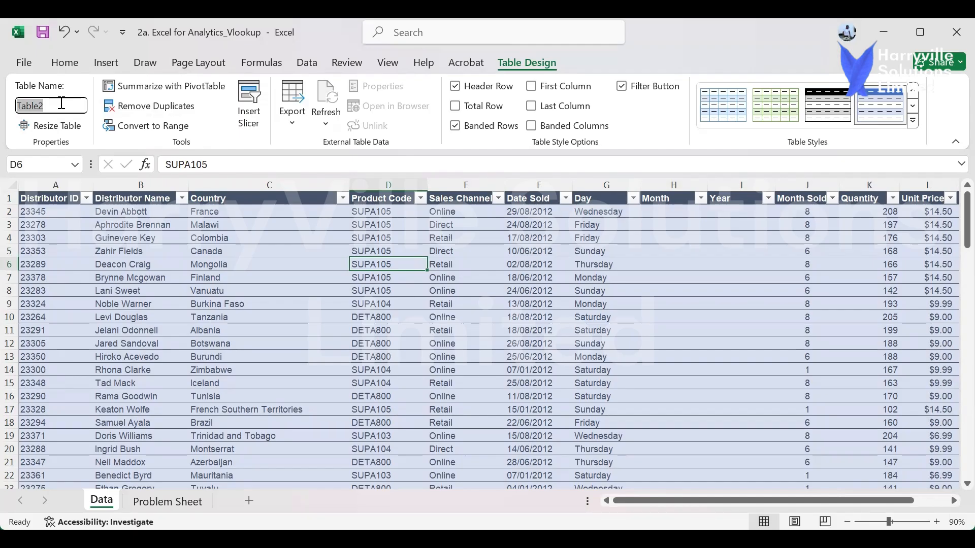
pyautogui.write('Dataset')
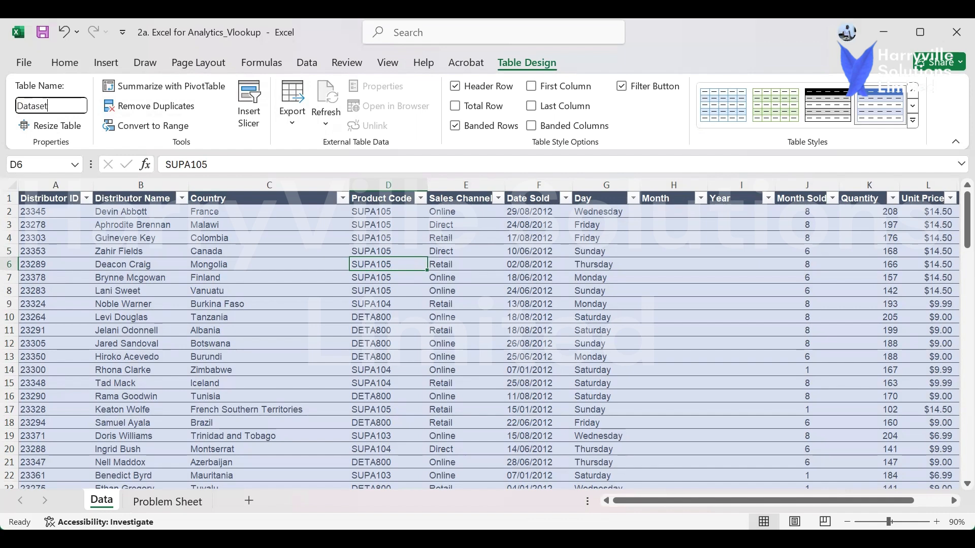
pyautogui.press('Return')
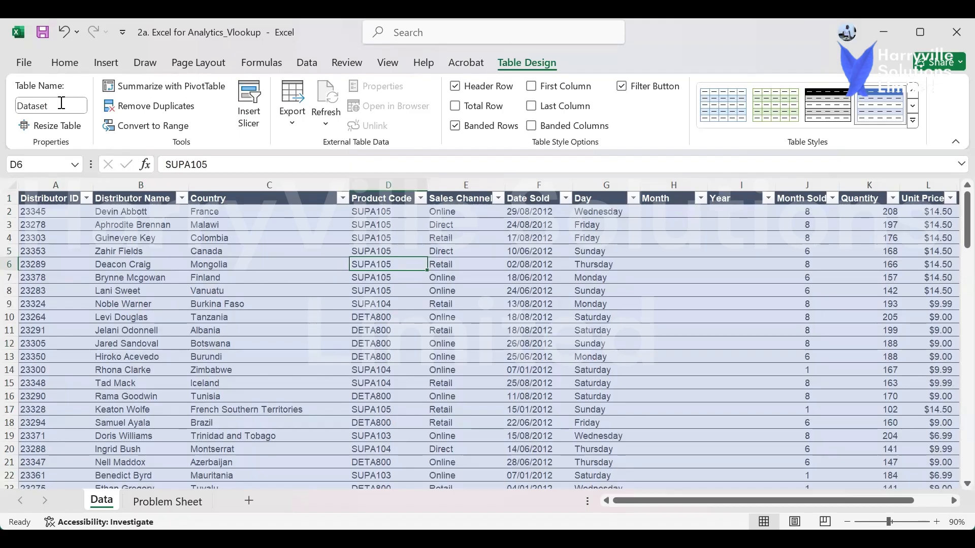
# Try to rename the table as "Data set", with a space between the words.
pyautogui.click(49, 105)
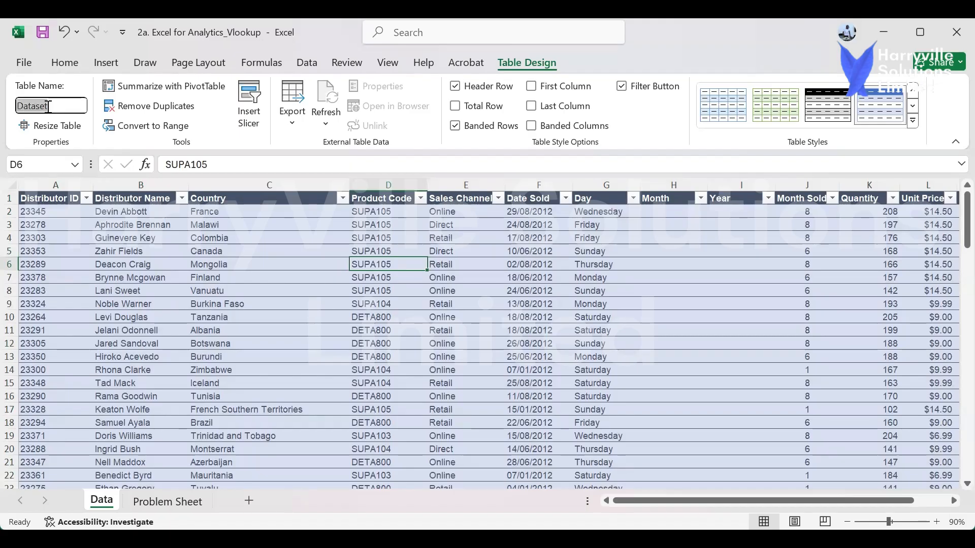
pyautogui.click(37, 107)
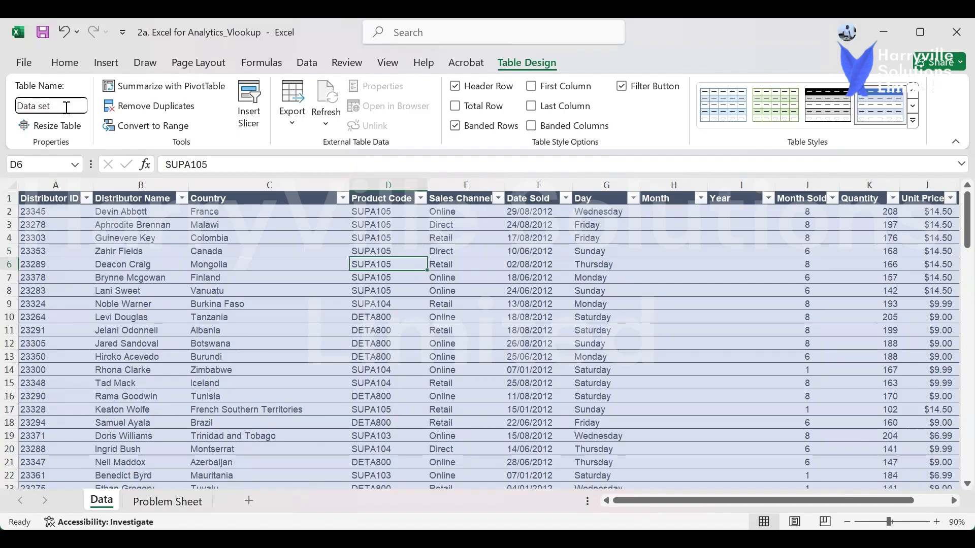
pyautogui.press('Return')
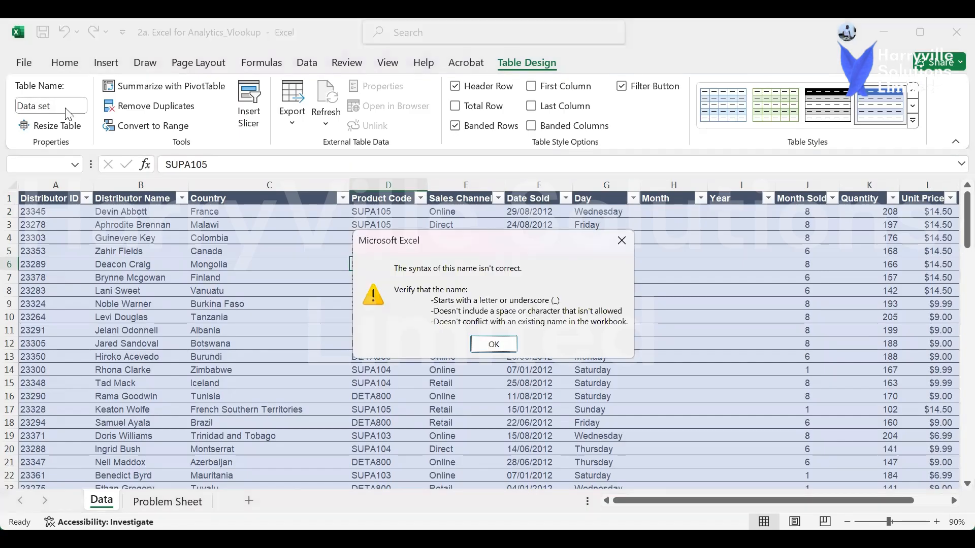
pyautogui.click(495, 345)
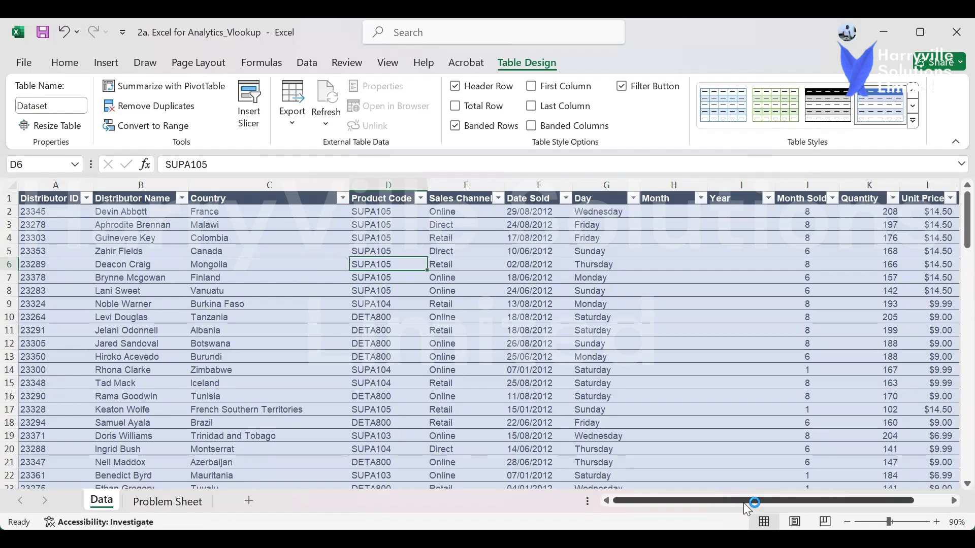
# Examine the sort and filter options of the table's Country column.
pyautogui.click(343, 199)
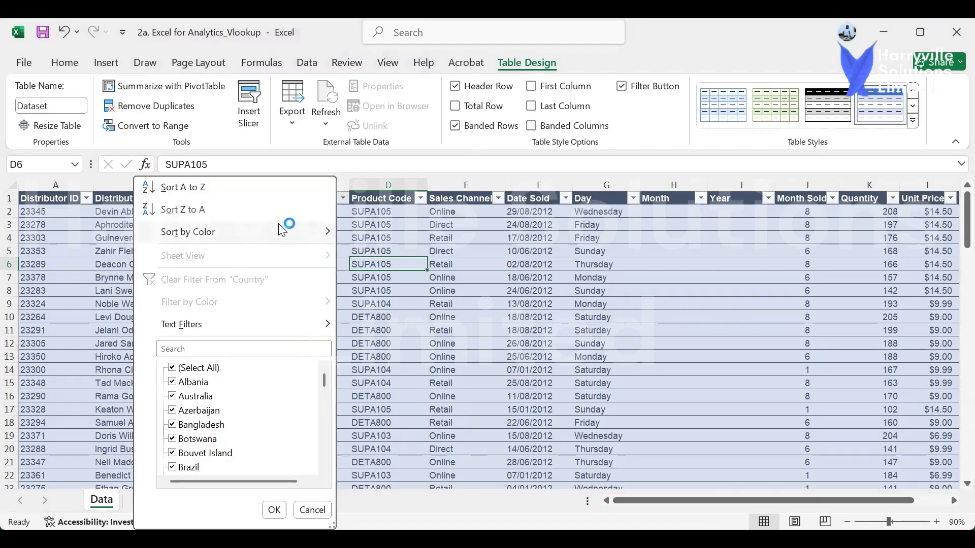
pyautogui.moveTo(279, 224)
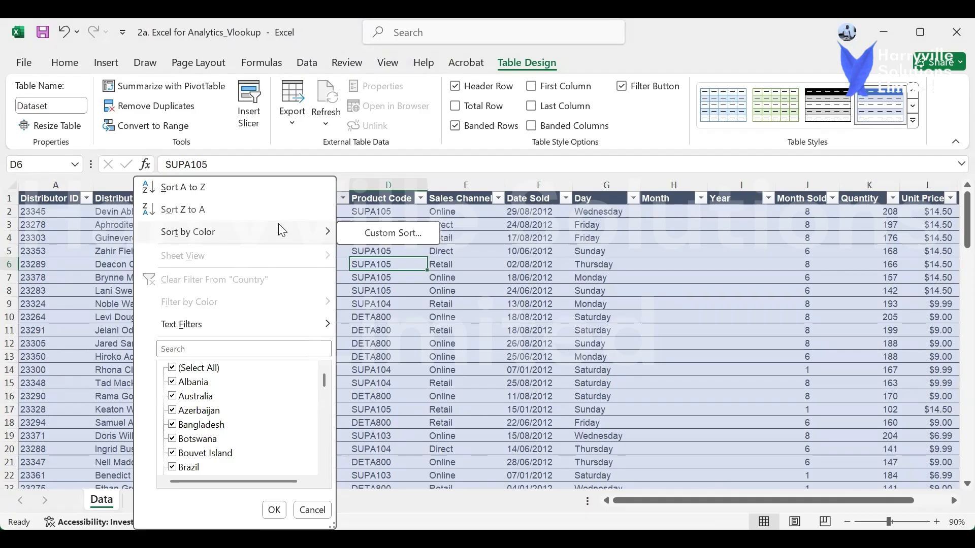
pyautogui.press('Escape')
pyautogui.press('Escape')
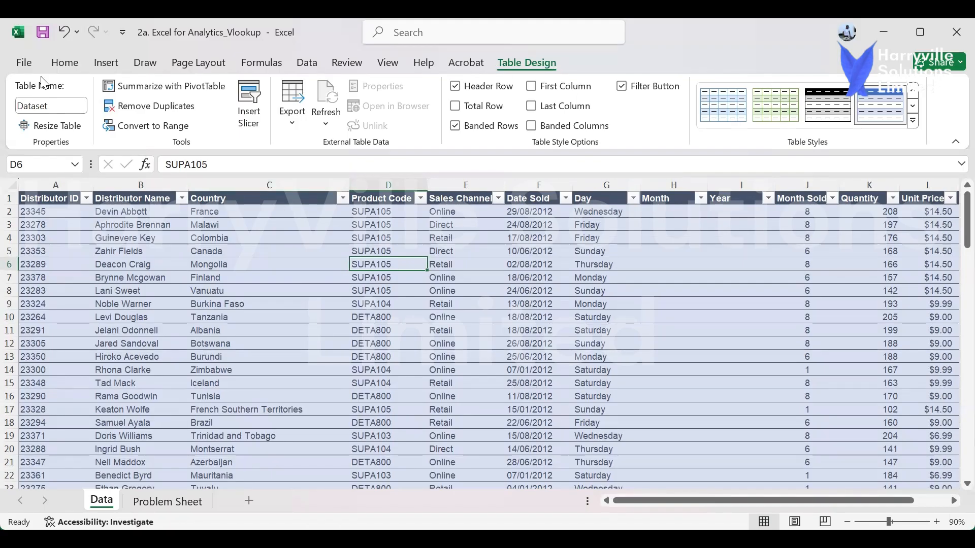
# Fill the table's Month column with full month names from Date Sold using =TEXT(F2,"mmmm") in H2.
pyautogui.click(62, 64)
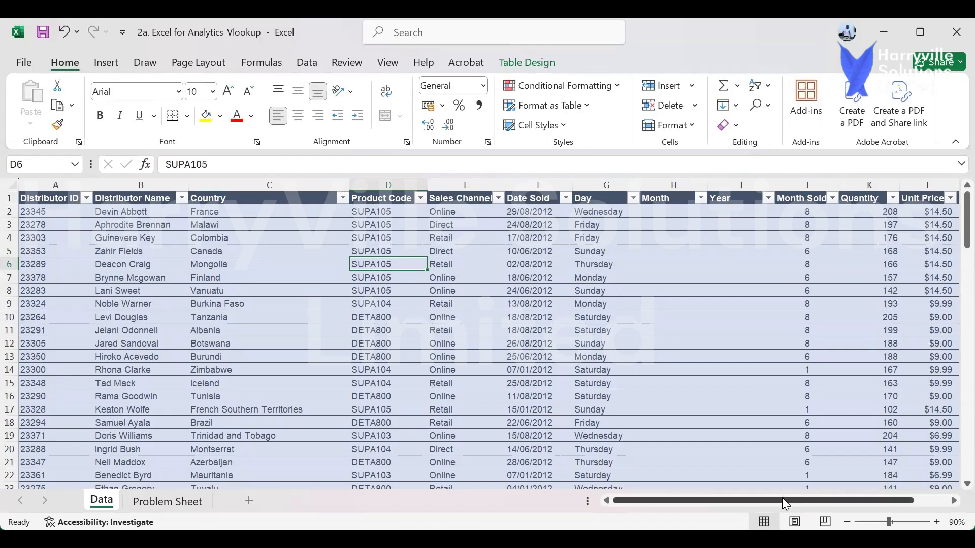
pyautogui.moveTo(781, 500); pyautogui.dragTo(815, 501)
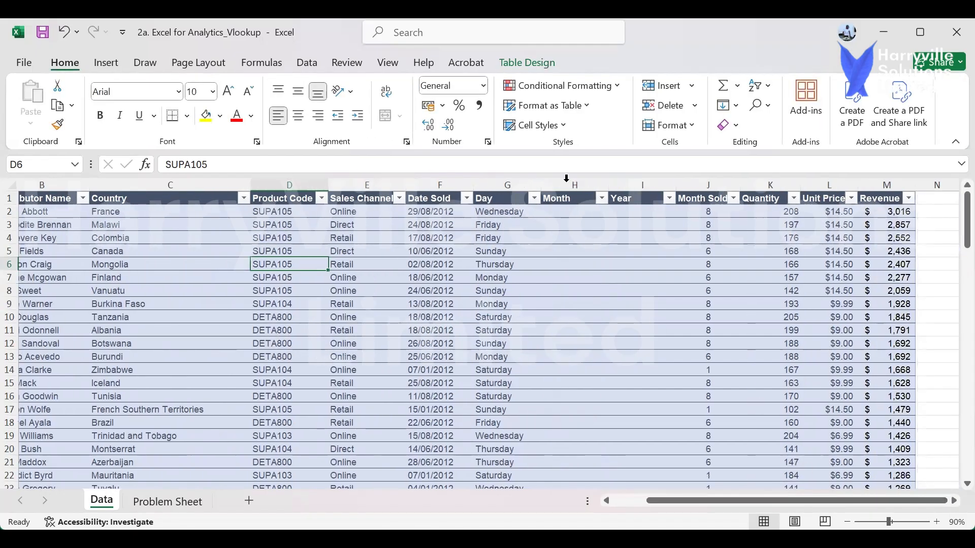
pyautogui.click(561, 210)
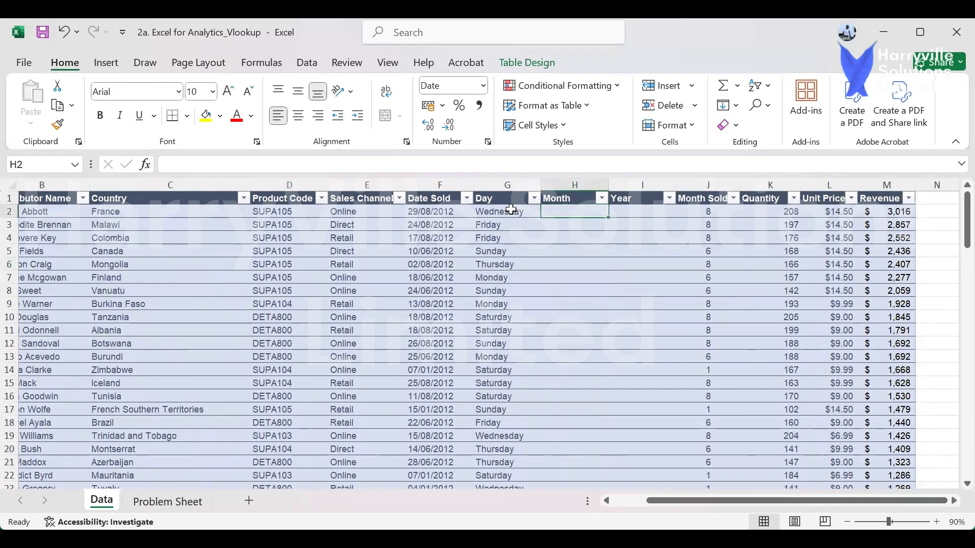
pyautogui.click(511, 210)
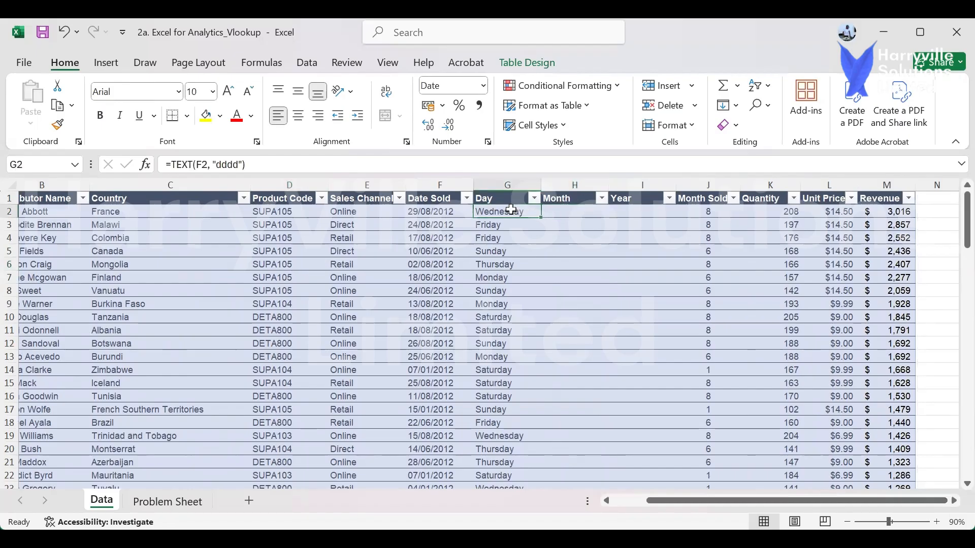
pyautogui.click(558, 212)
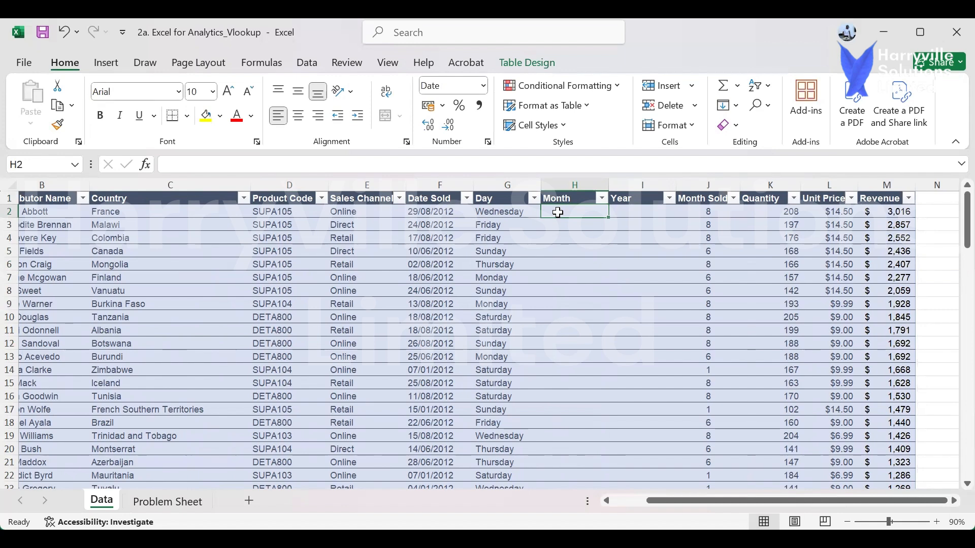
pyautogui.write('=')
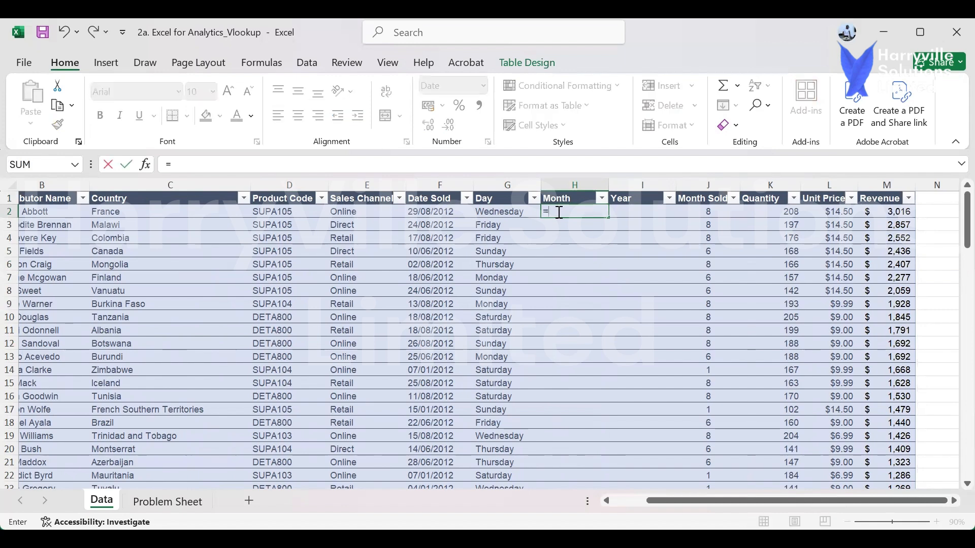
pyautogui.write('t')
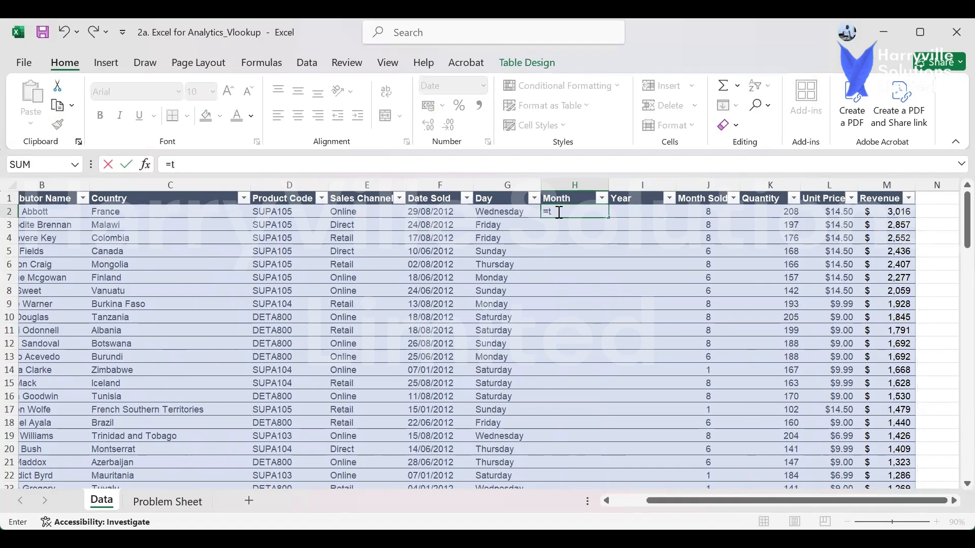
pyautogui.write('e')
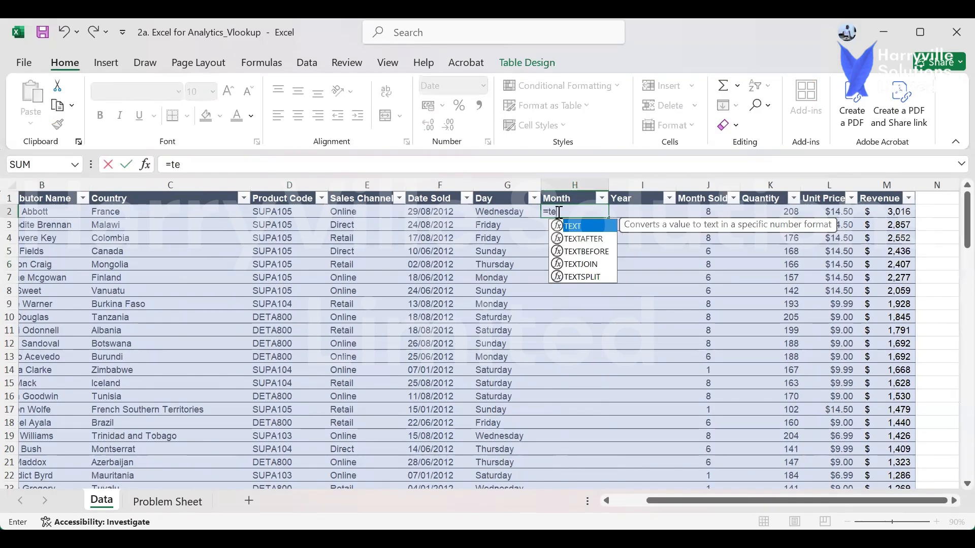
pyautogui.press('Tab')
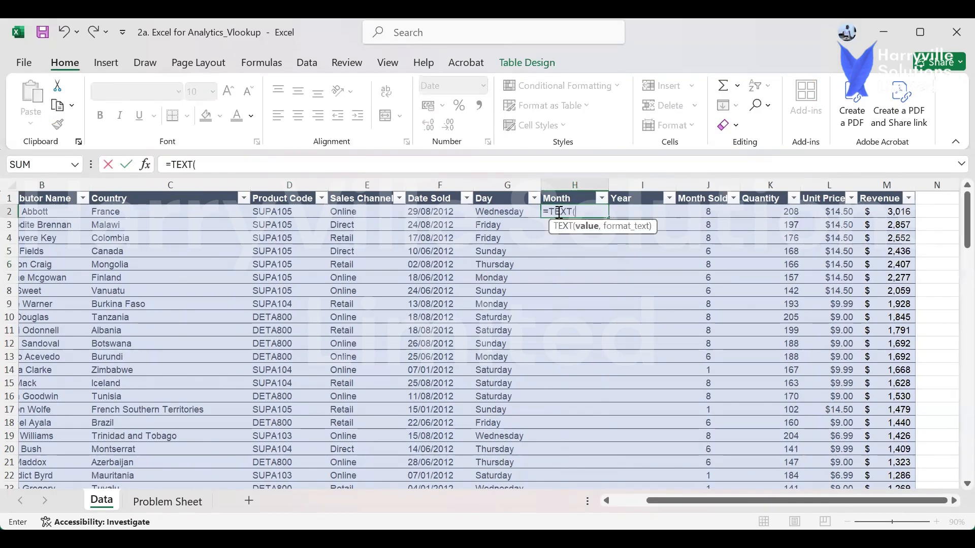
pyautogui.click(427, 212)
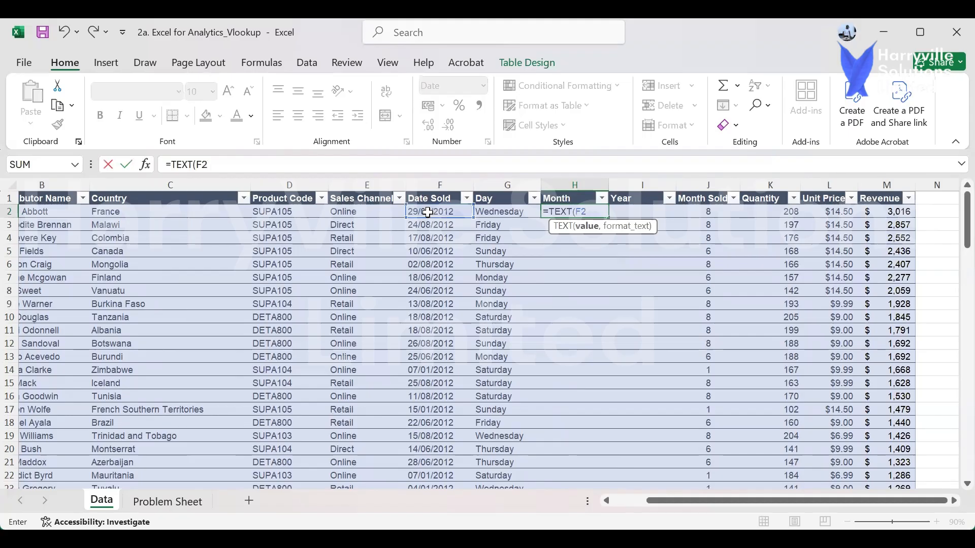
pyautogui.write(',')
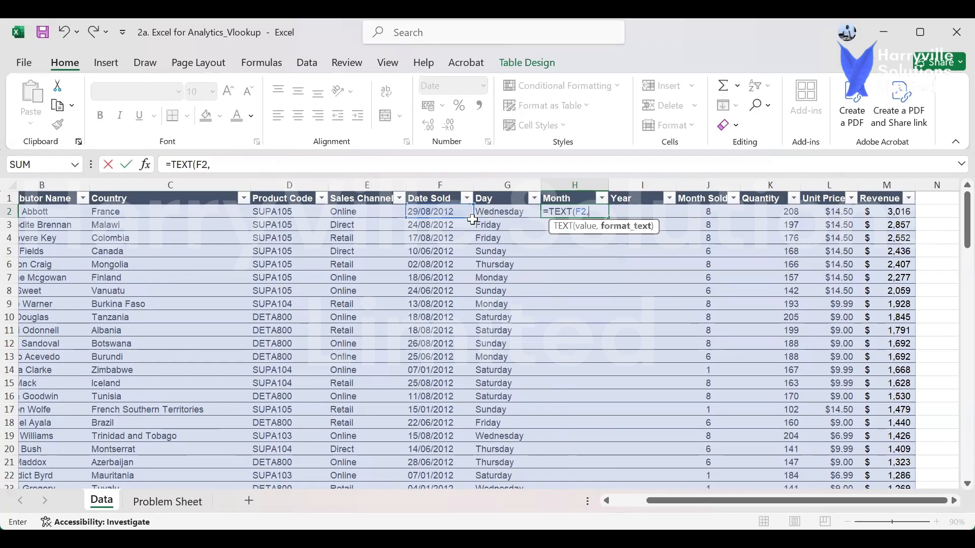
pyautogui.write('"mmmm")')
pyautogui.press('Return')
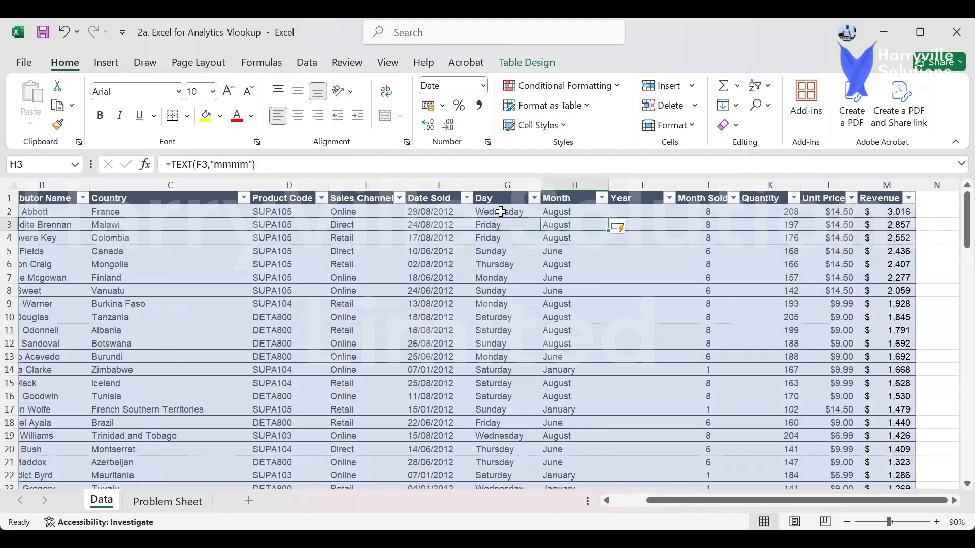
# Fill the table's Year column with four-digit years from Date Sold using =TEXT(F2,"yyyy") in I2.
pyautogui.click(530, 215)
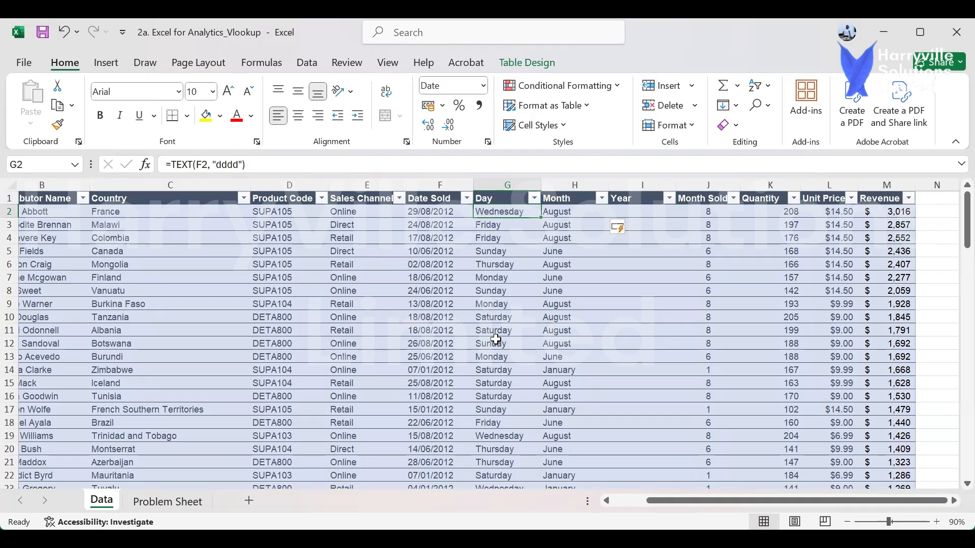
pyautogui.click(575, 210)
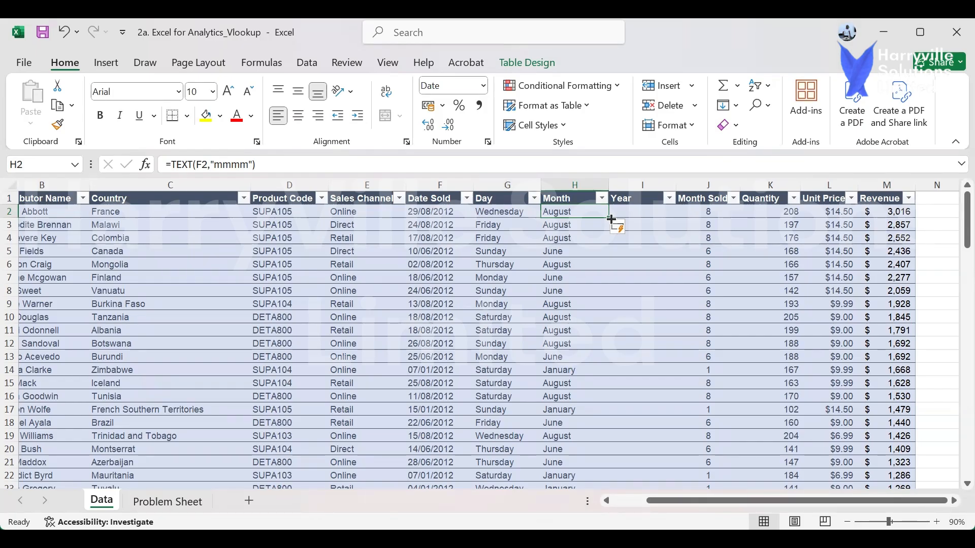
pyautogui.click(637, 212)
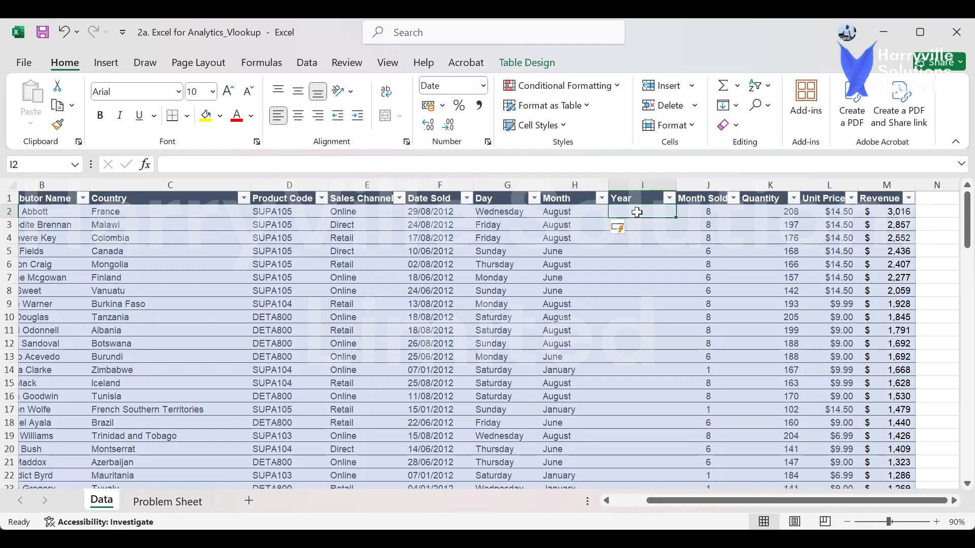
pyautogui.write('=te')
pyautogui.press('Tab')
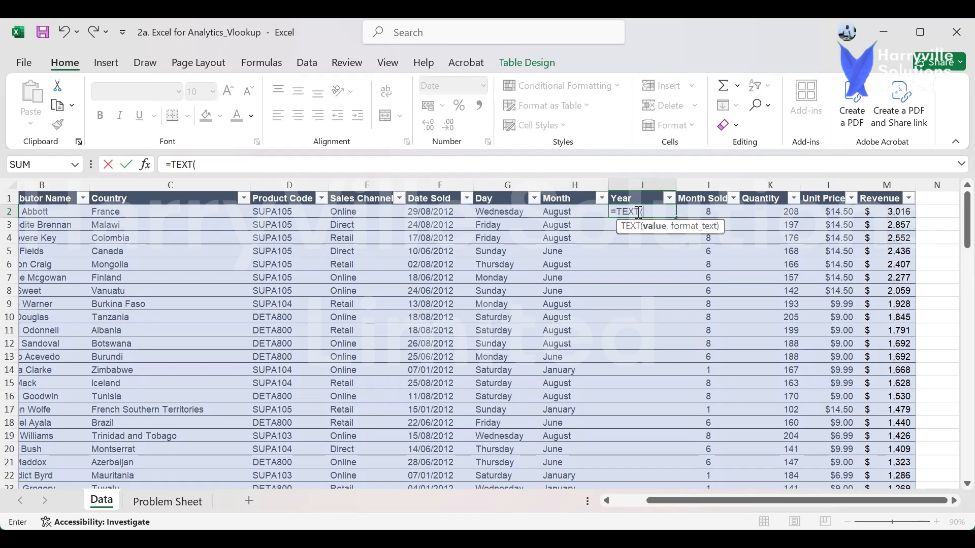
pyautogui.write('F2,')
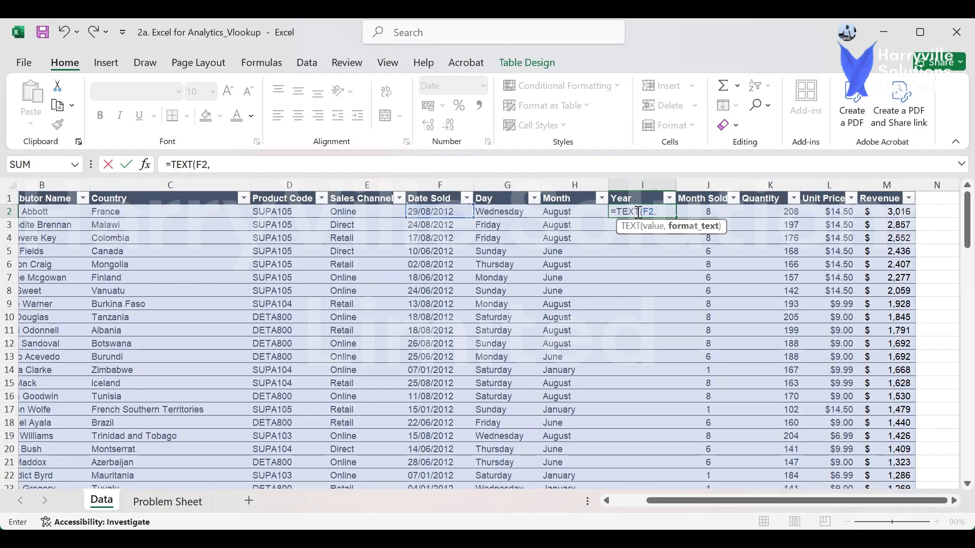
pyautogui.write('"yyyy")')
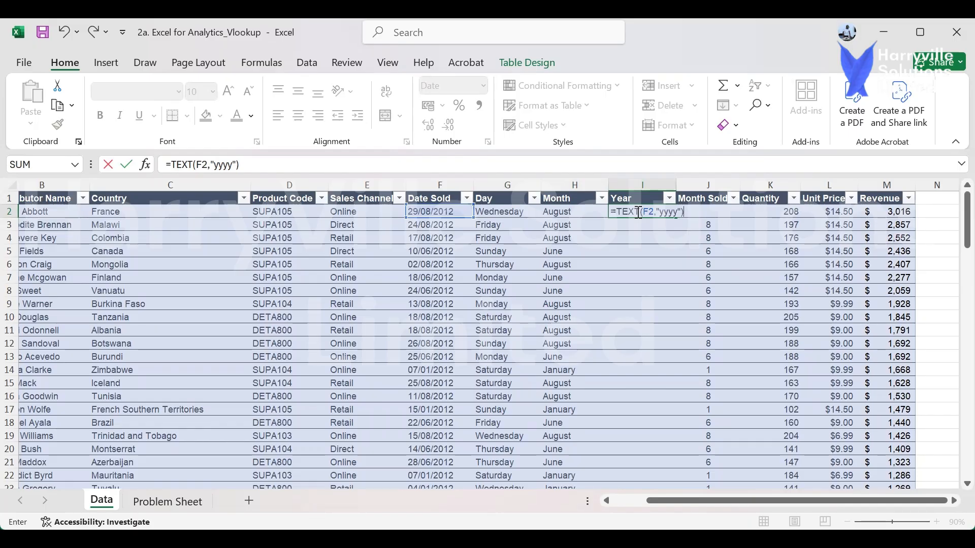
pyautogui.press('Return')
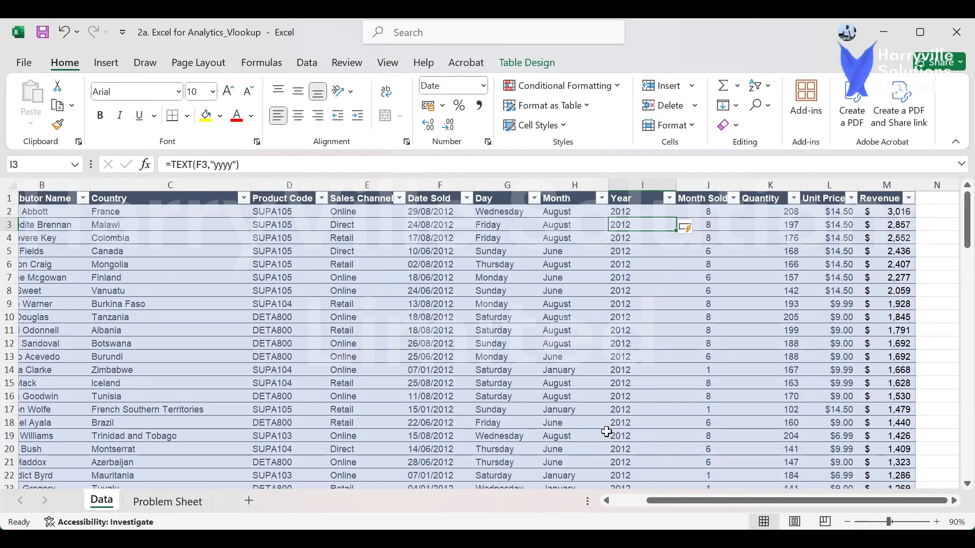
# Widen the Distributor ID and Distributor Name columns slightly.
pyautogui.moveTo(660, 502); pyautogui.dragTo(617, 508)
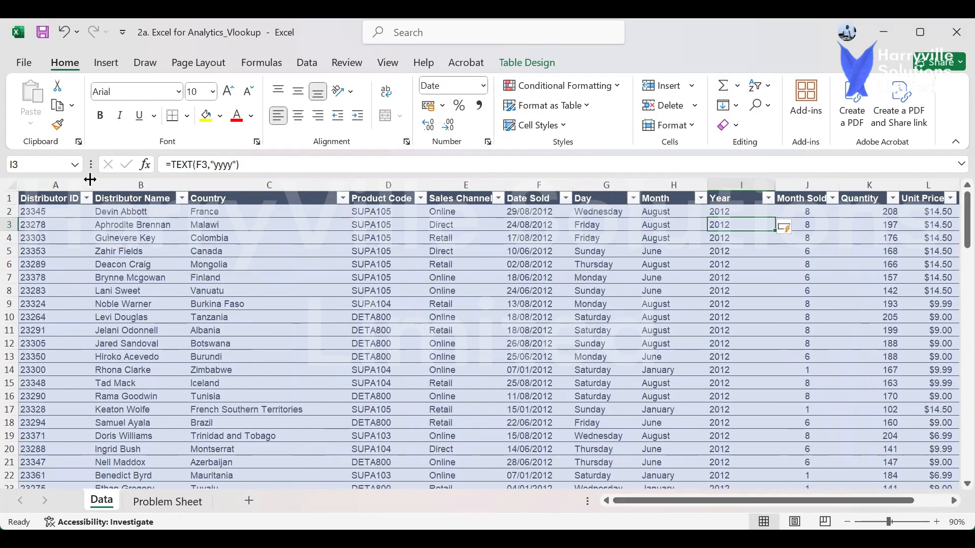
pyautogui.moveTo(93, 186); pyautogui.dragTo(100, 187)
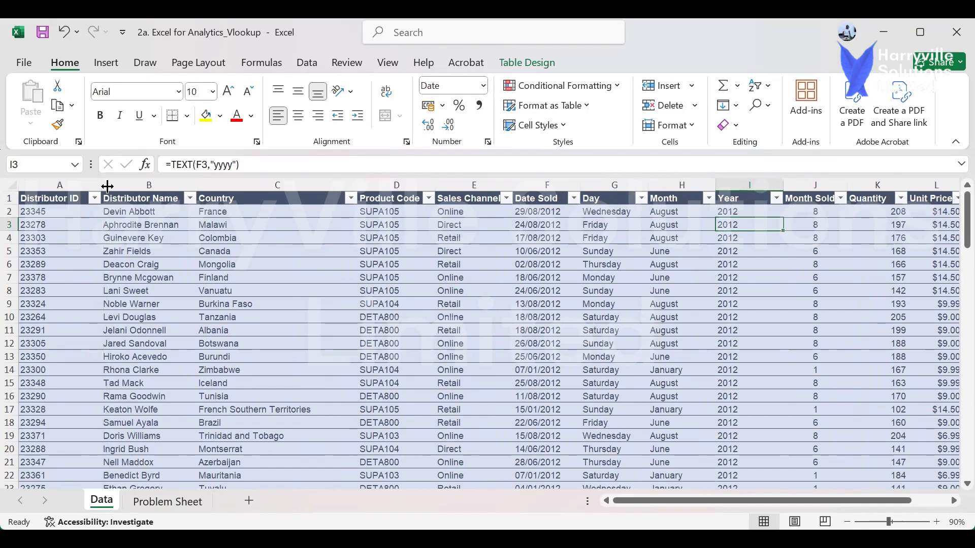
pyautogui.moveTo(198, 184); pyautogui.dragTo(205, 183)
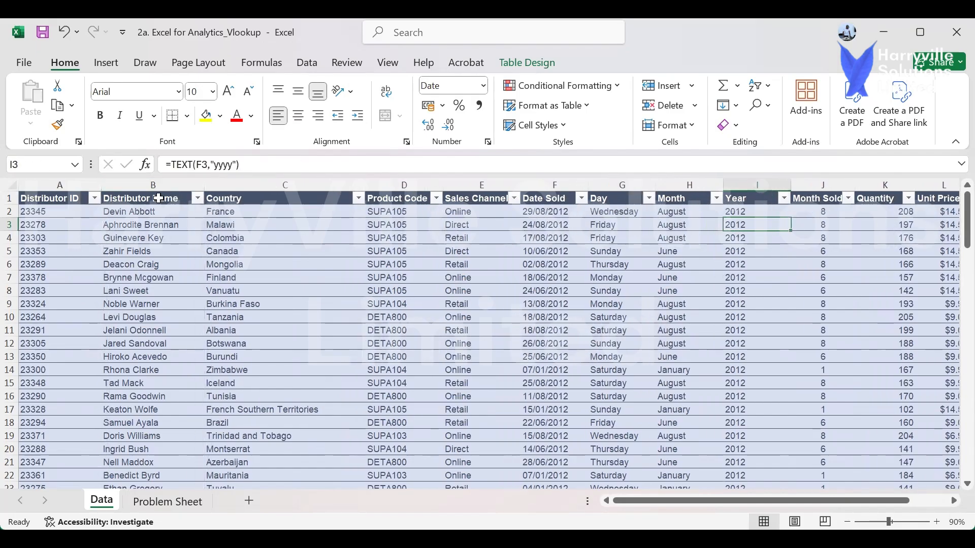
# Set the number format of the entire Distributor Name column to Text.
pyautogui.click(142, 184)
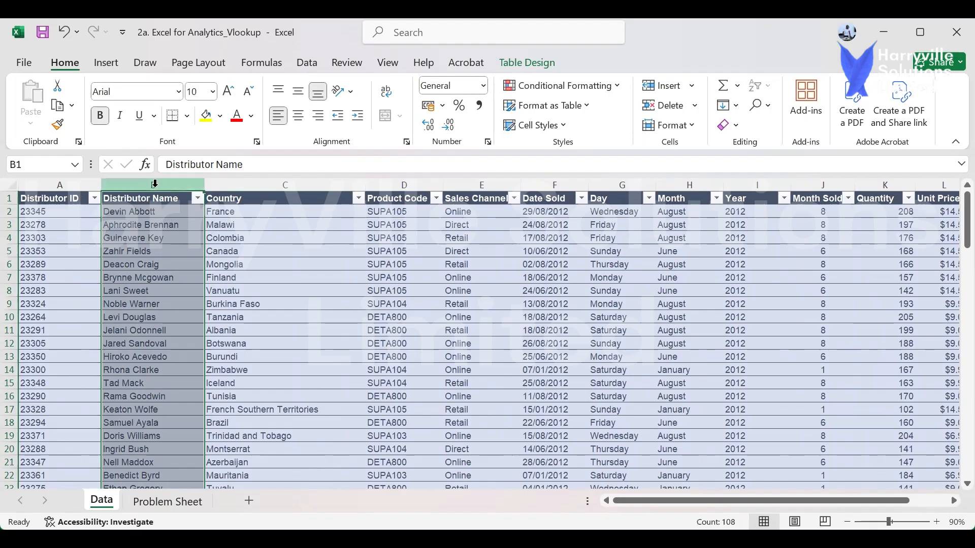
pyautogui.click(65, 182)
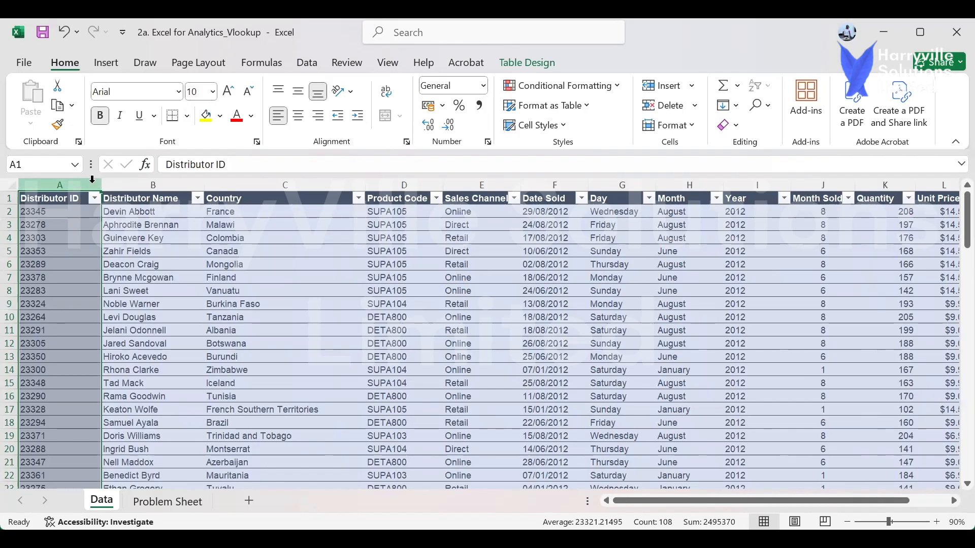
pyautogui.click(131, 182)
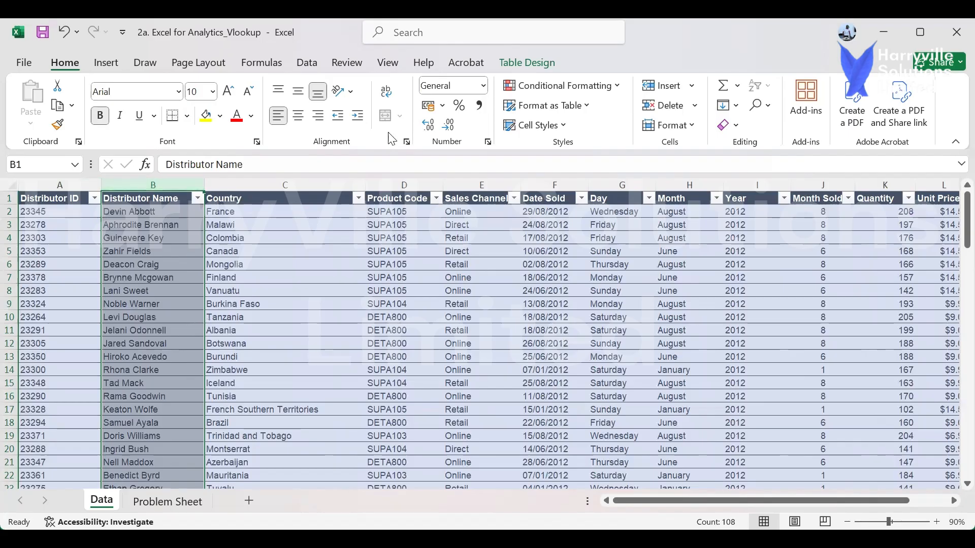
pyautogui.click(484, 88)
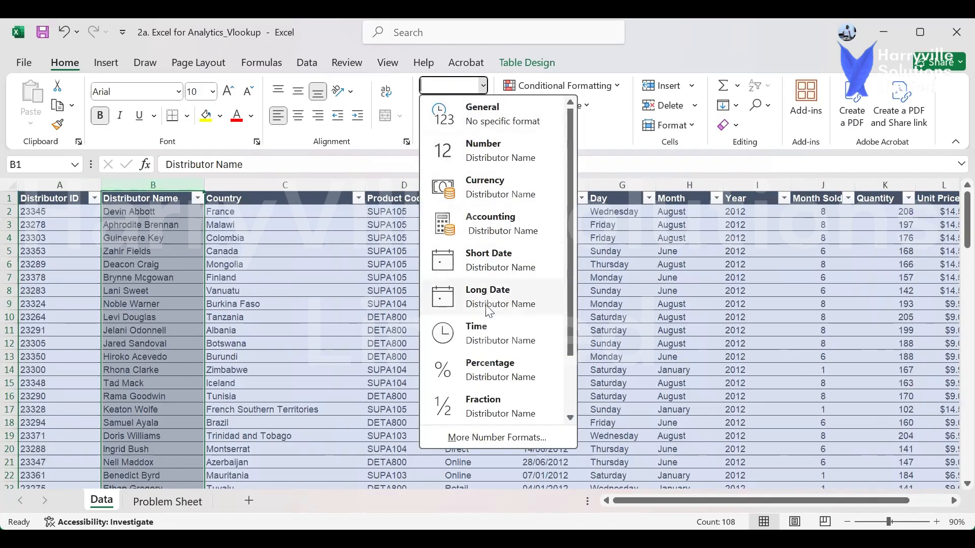
pyautogui.scroll(-2, 489, 311)
pyautogui.click(486, 402)
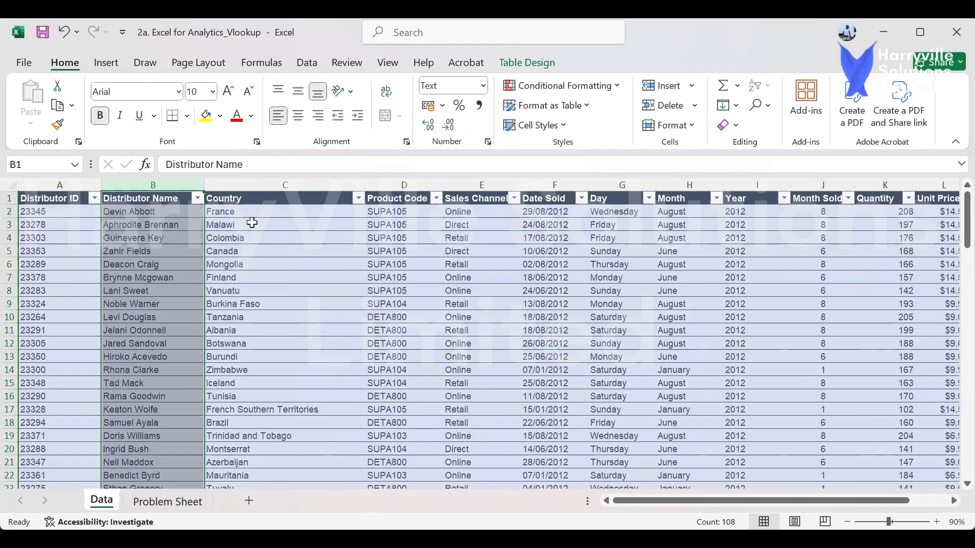
# Set the number format of the entire Country column to Text.
pyautogui.click(276, 185)
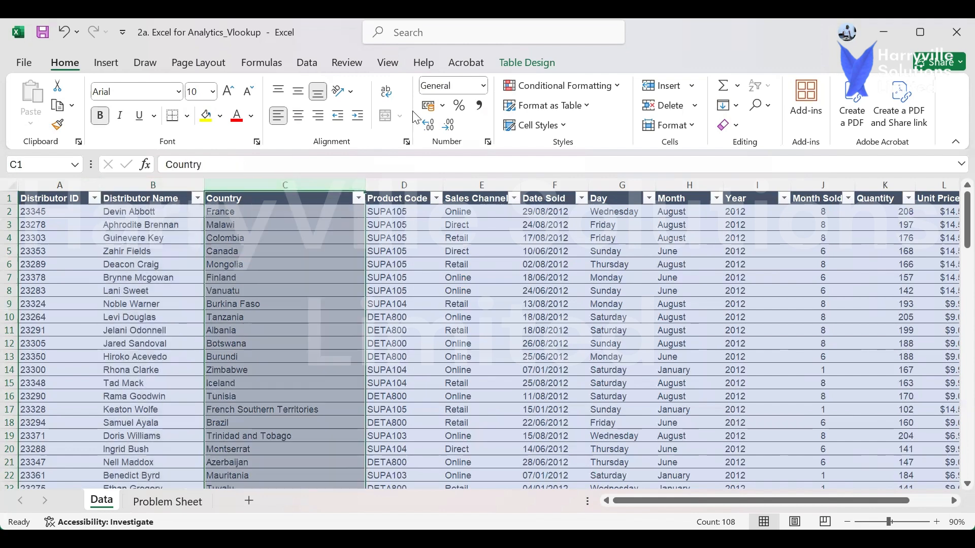
pyautogui.click(484, 85)
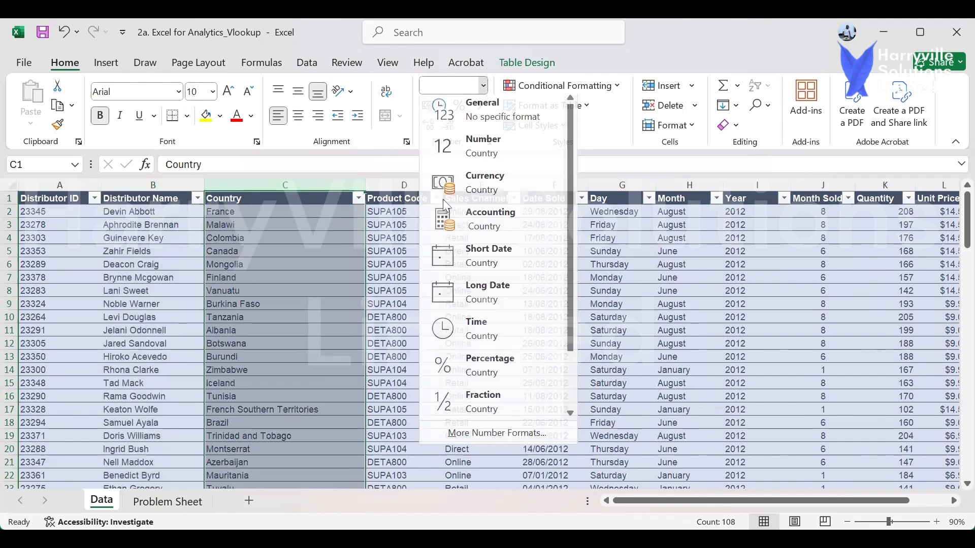
pyautogui.scroll(-2, 453, 399)
pyautogui.click(467, 396)
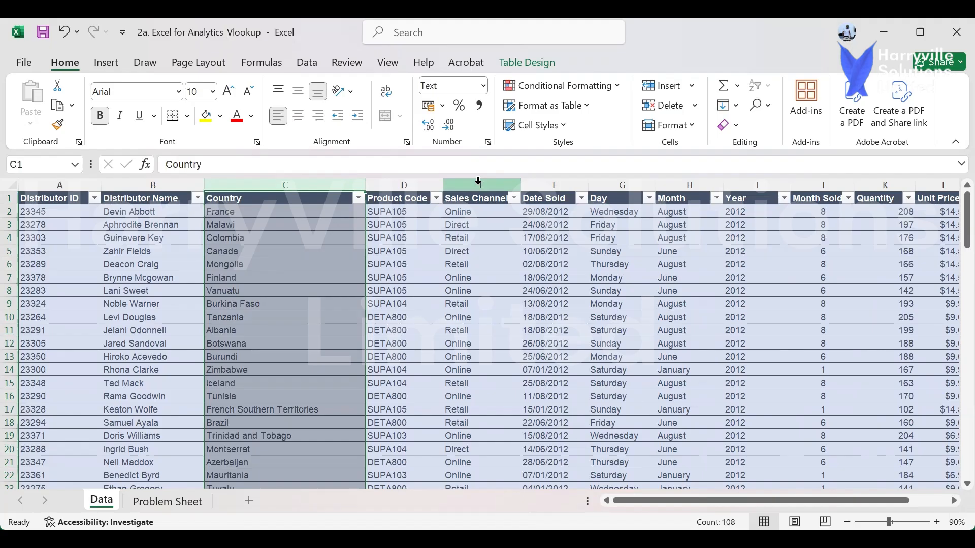
# Select the non-adjacent Country and Sales Channel columns together and save the workbook.
pyautogui.moveTo(421, 193); pyautogui.dragTo(452, 183)
pyautogui.click(458, 204)
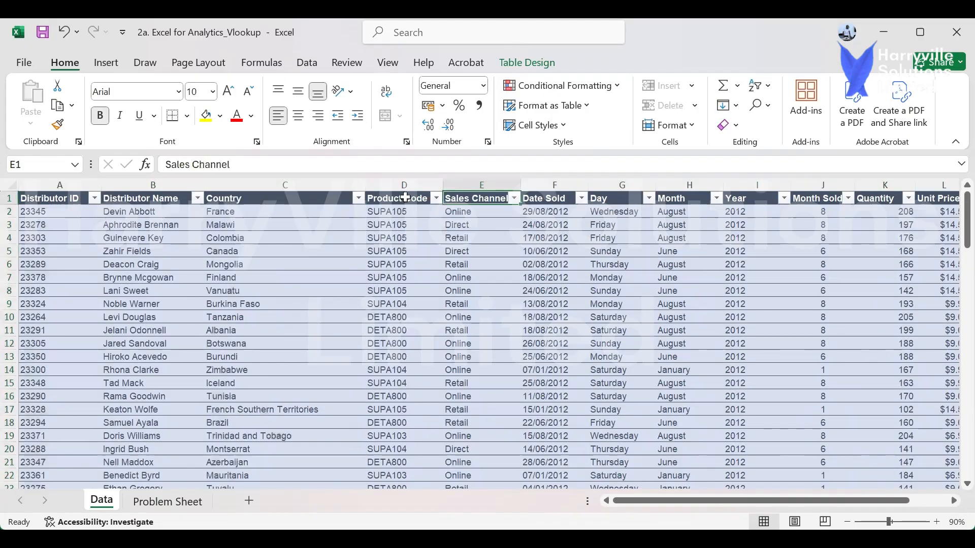
pyautogui.click(335, 185)
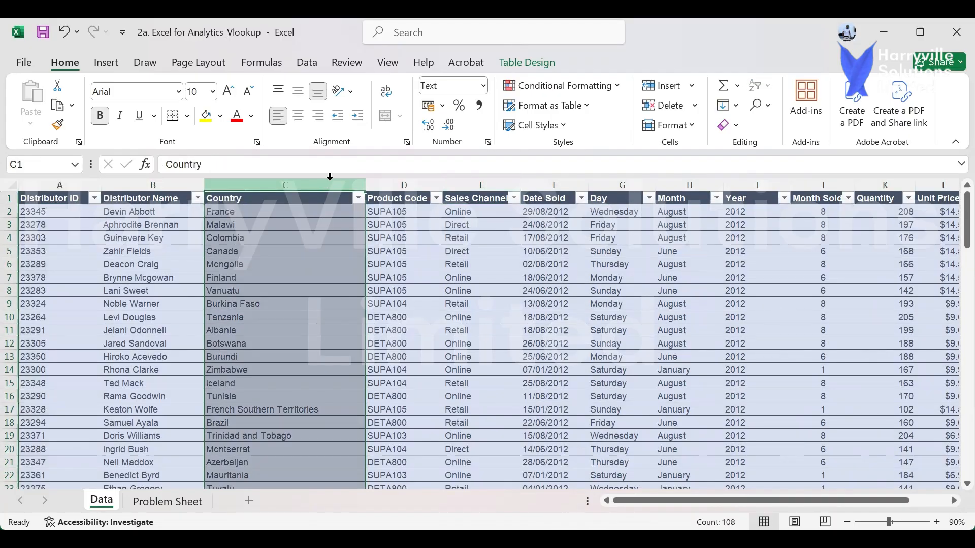
pyautogui.keyDown('ctrl'); pyautogui.click(479, 185); pyautogui.keyUp('ctrl')
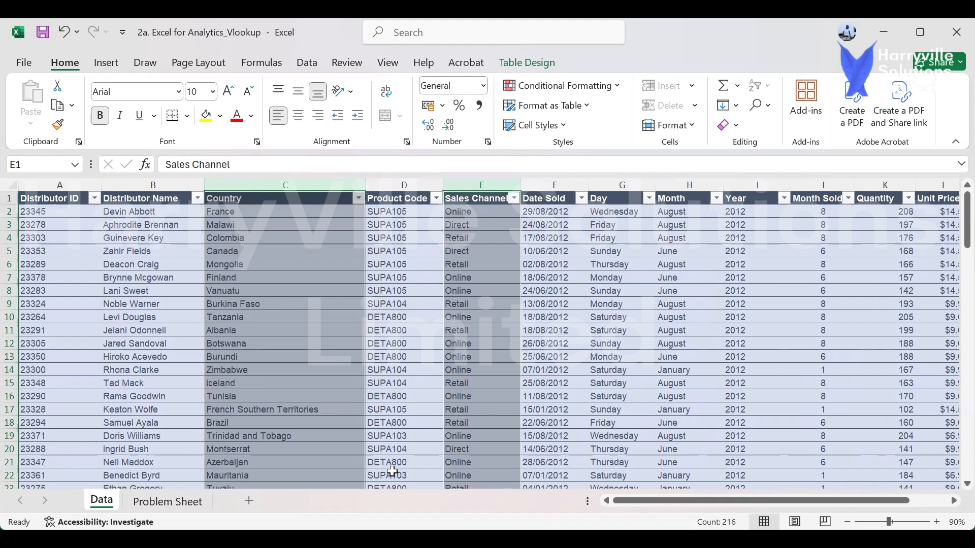
pyautogui.click(46, 32)
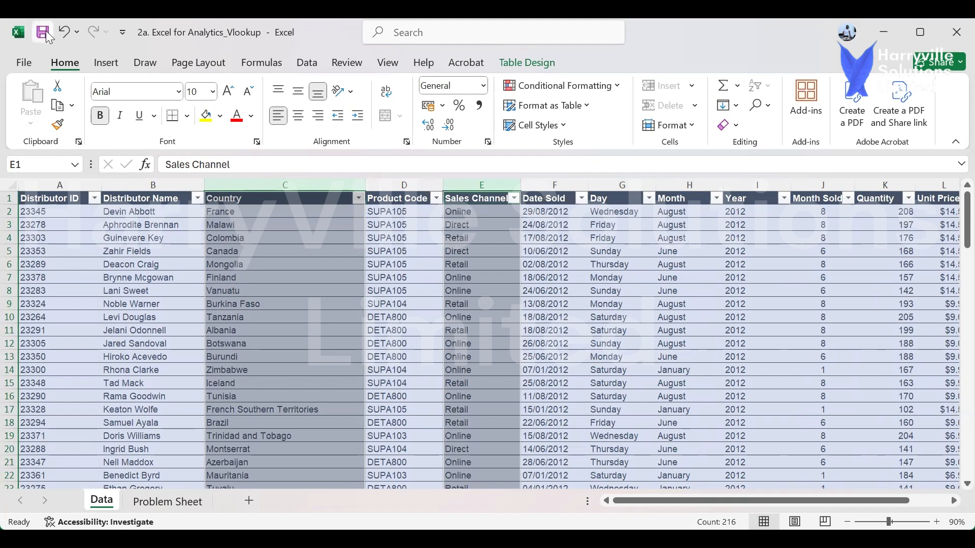
pyautogui.click(378, 253)
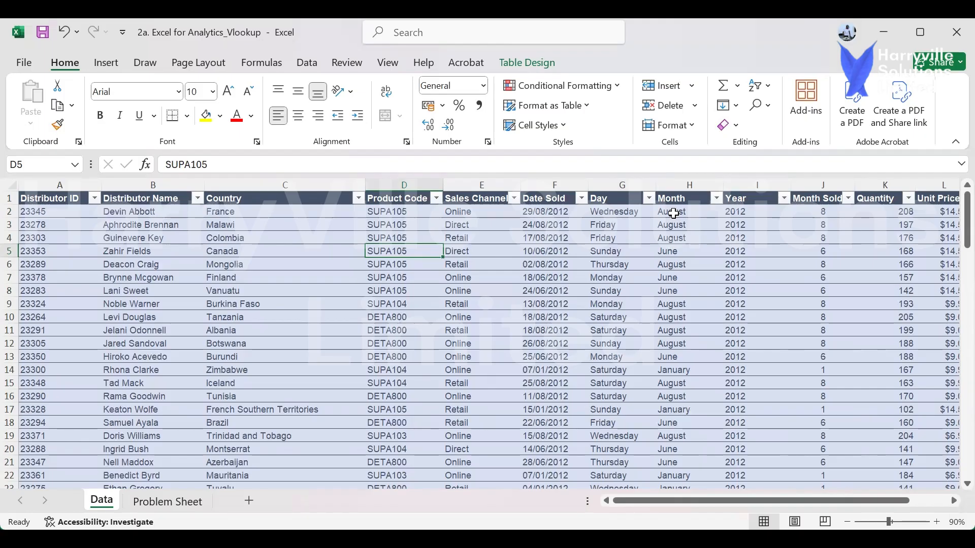
# Widen the Month Sold and Sales Channel columns slightly so their headers fit beside the filter arrows.
pyautogui.click(736, 500)
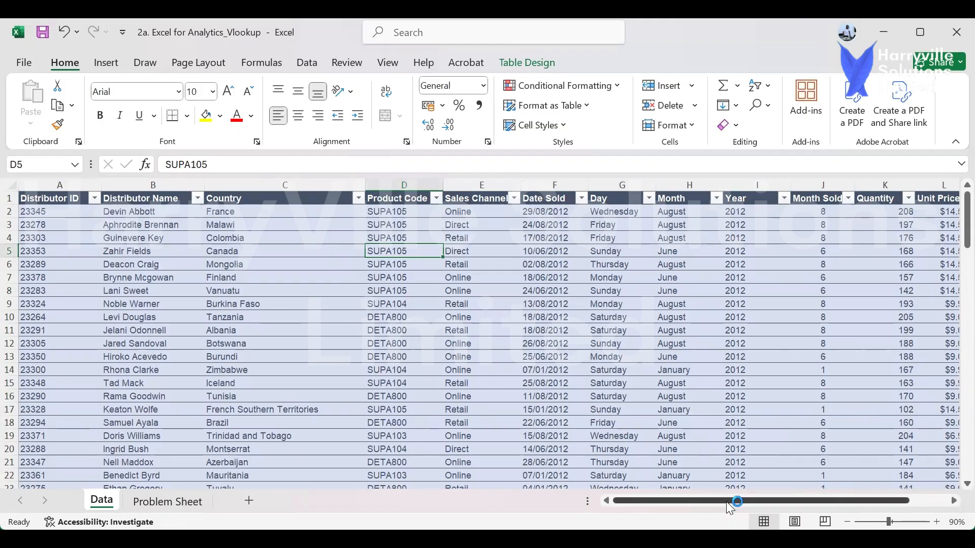
pyautogui.moveTo(726, 502); pyautogui.dragTo(768, 500)
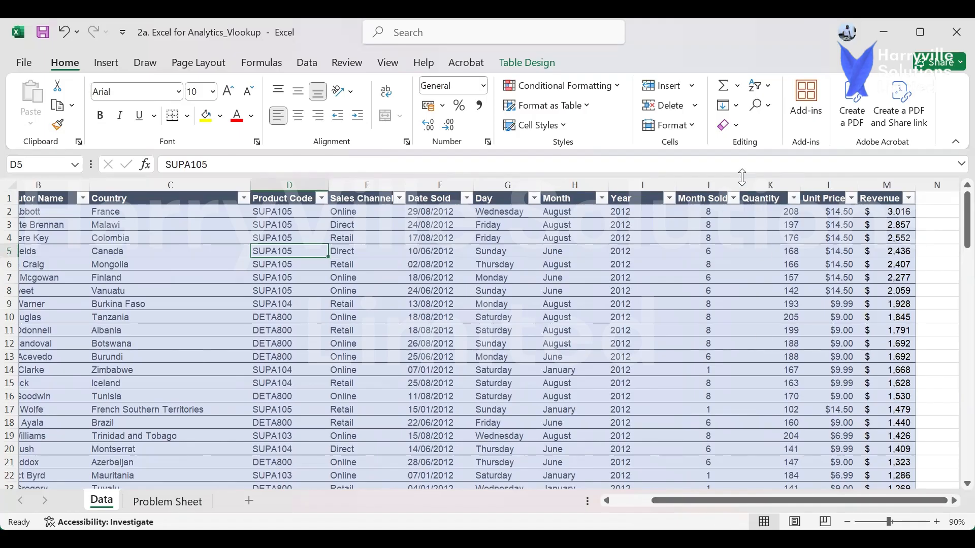
pyautogui.moveTo(741, 185); pyautogui.dragTo(751, 184)
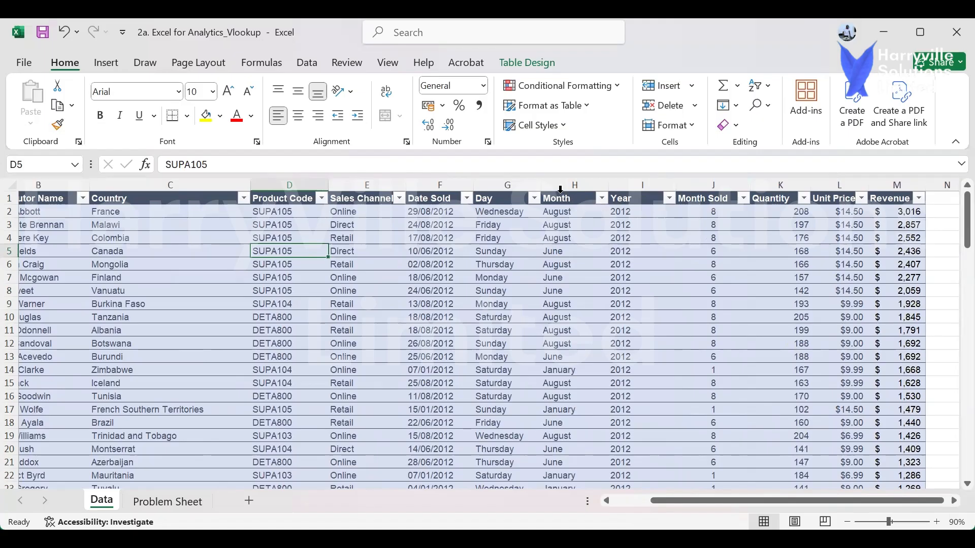
pyautogui.moveTo(405, 185); pyautogui.dragTo(413, 185)
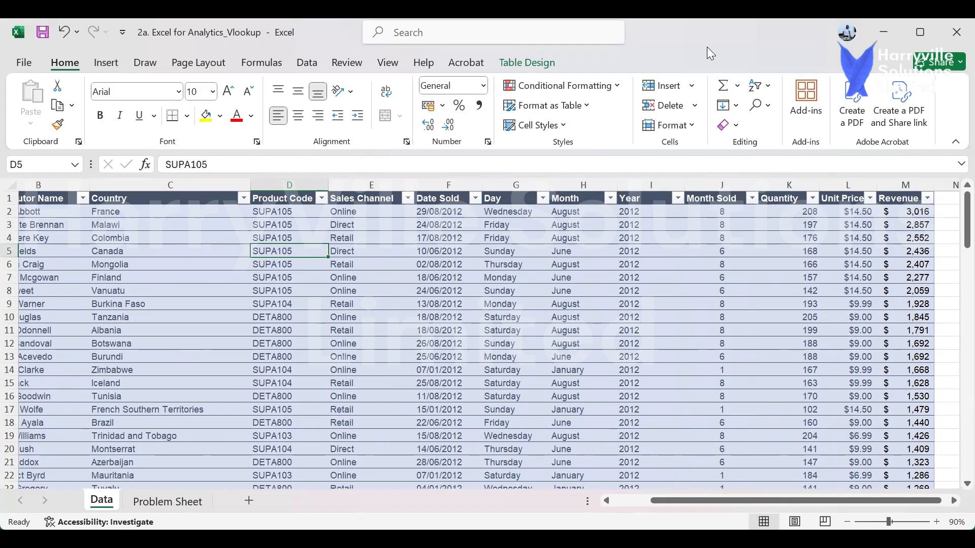
# Switch to the training PDF in Acrobat and read the VLOOKUP slides on syntax, uses and tips.
pyautogui.hotkey('alt', 'Tab')
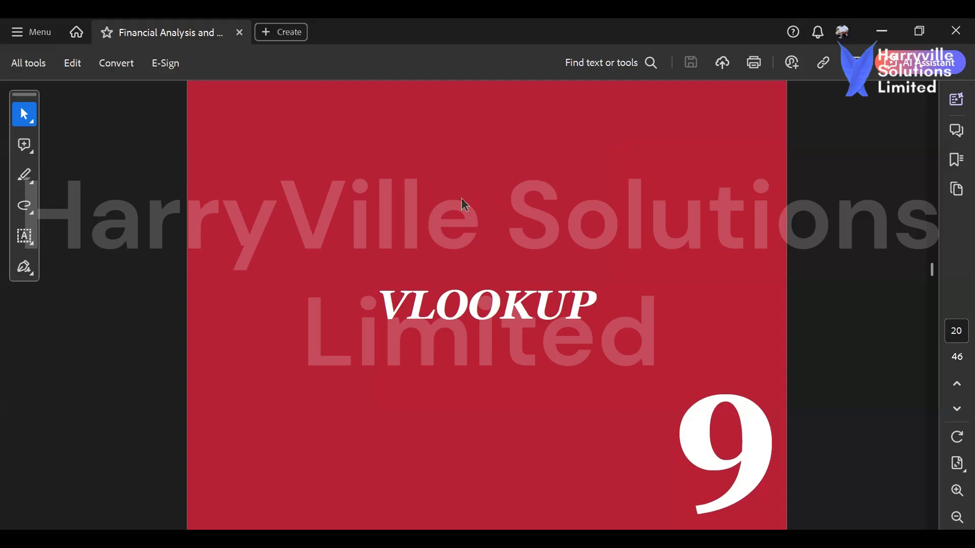
pyautogui.scroll(-1, 455, 200)
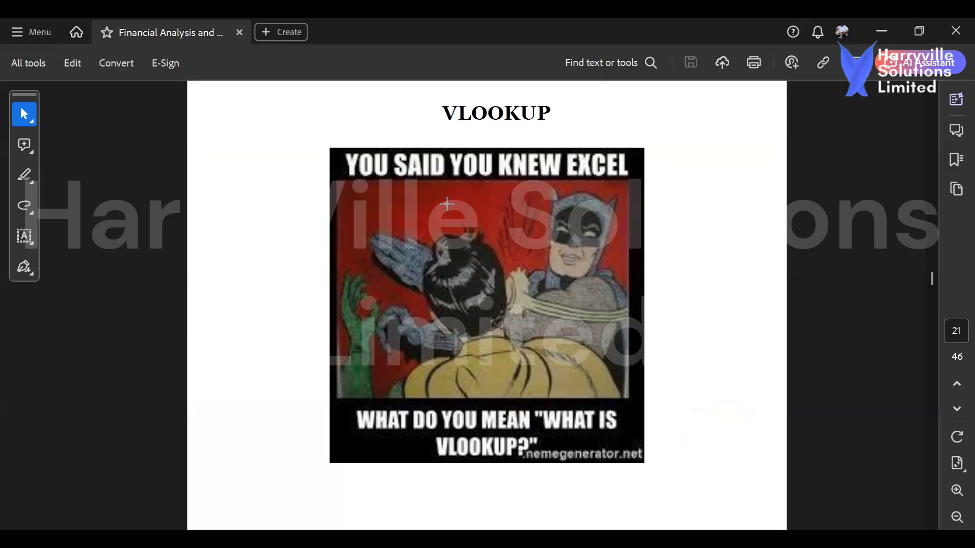
pyautogui.scroll(-3, 447, 204)
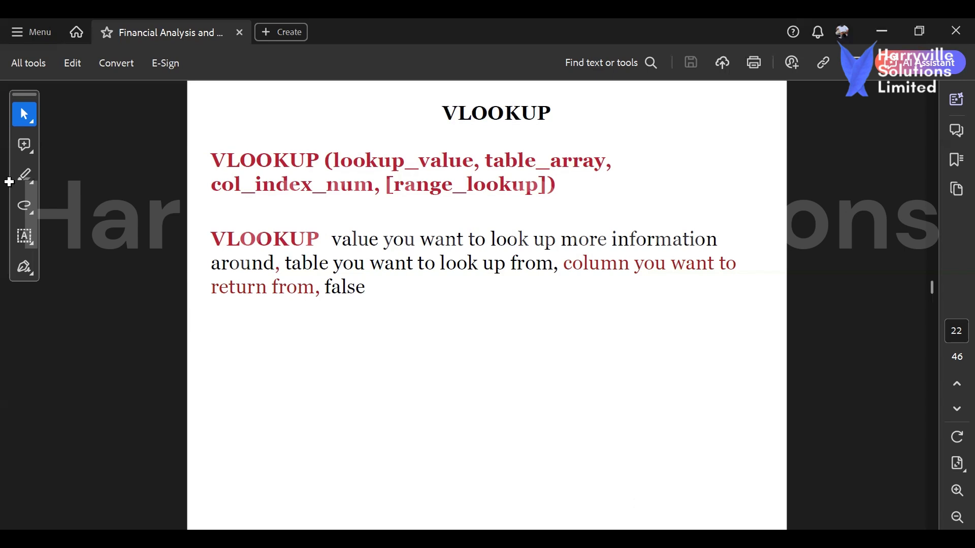
pyautogui.hotkey('alt', 'Tab')
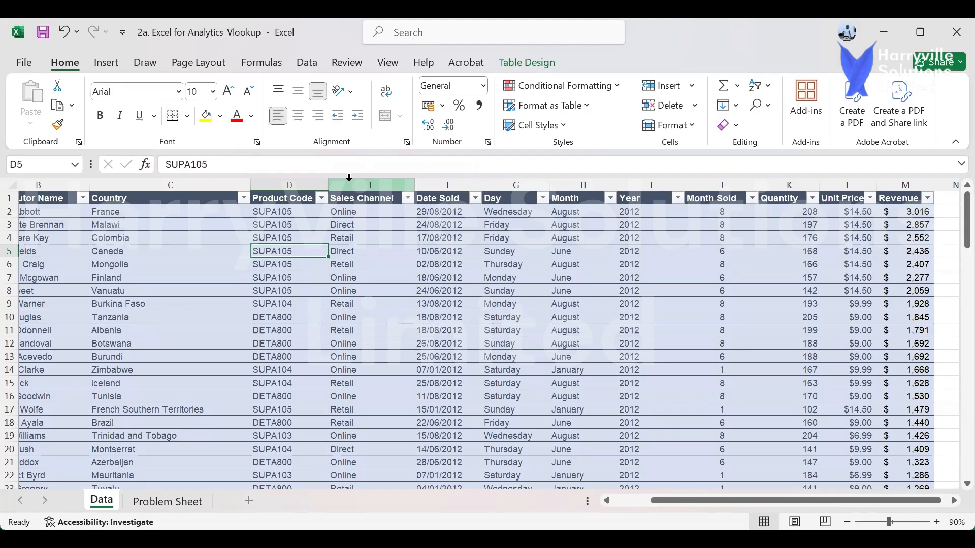
pyautogui.hotkey('alt', 'Tab')
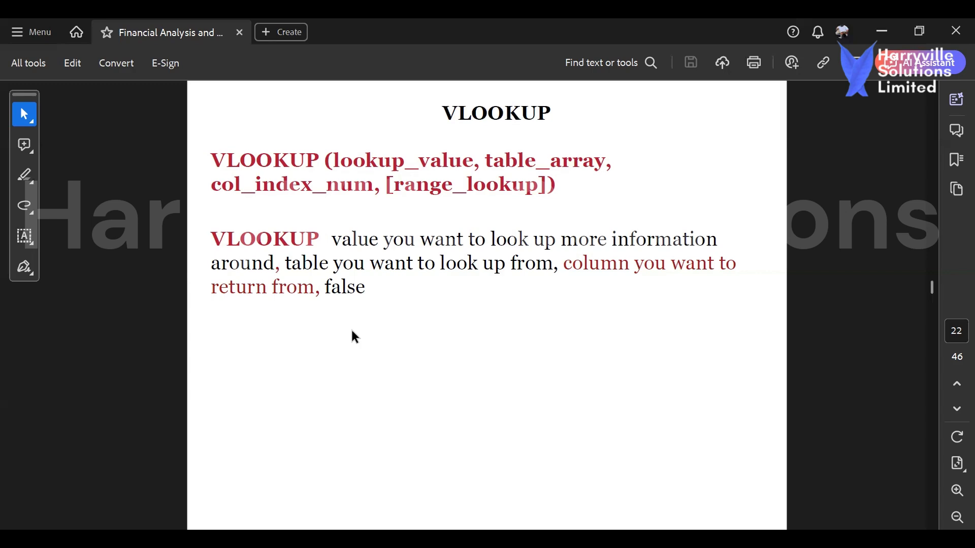
pyautogui.scroll(-1, 354, 335)
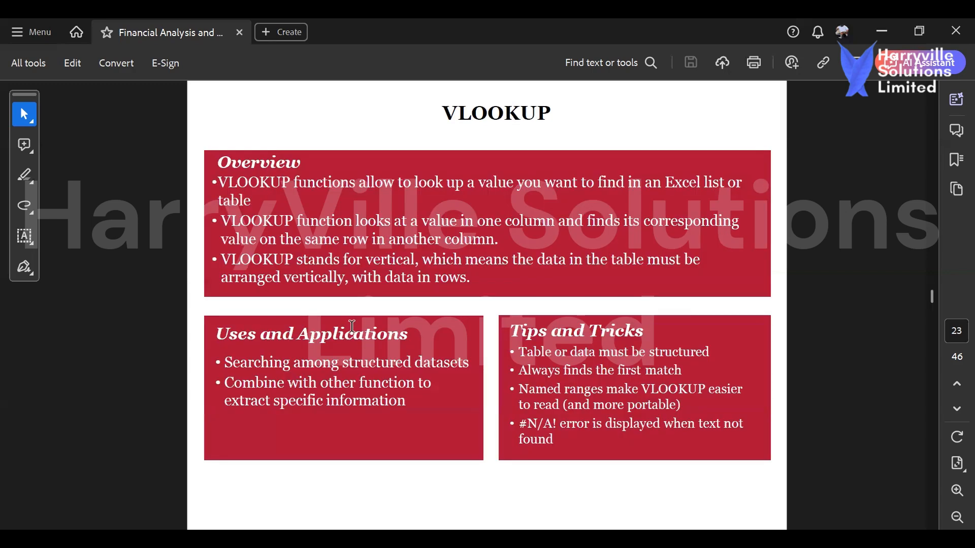
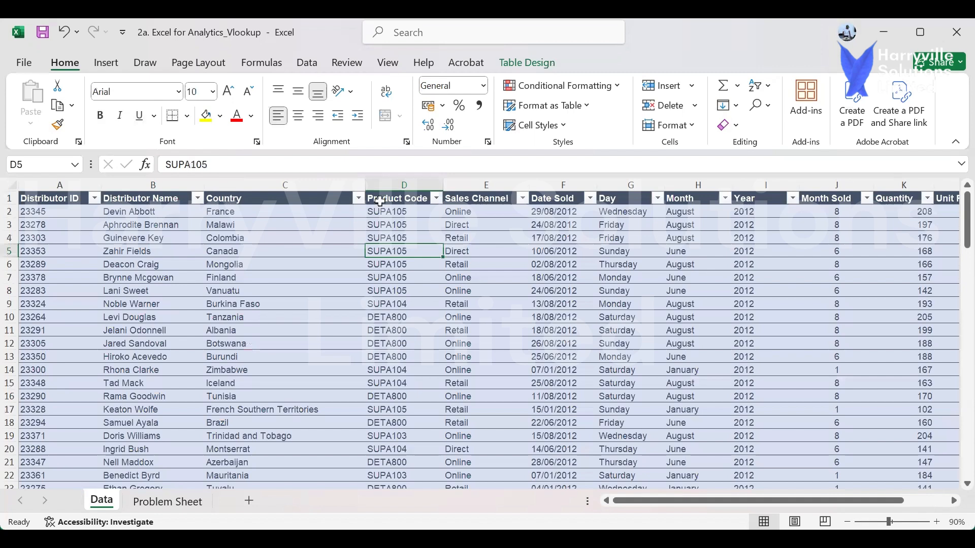
# Open Problem 1a on the Problem Sheet and select the first empty Name cell, C15.
pyautogui.click(163, 503)
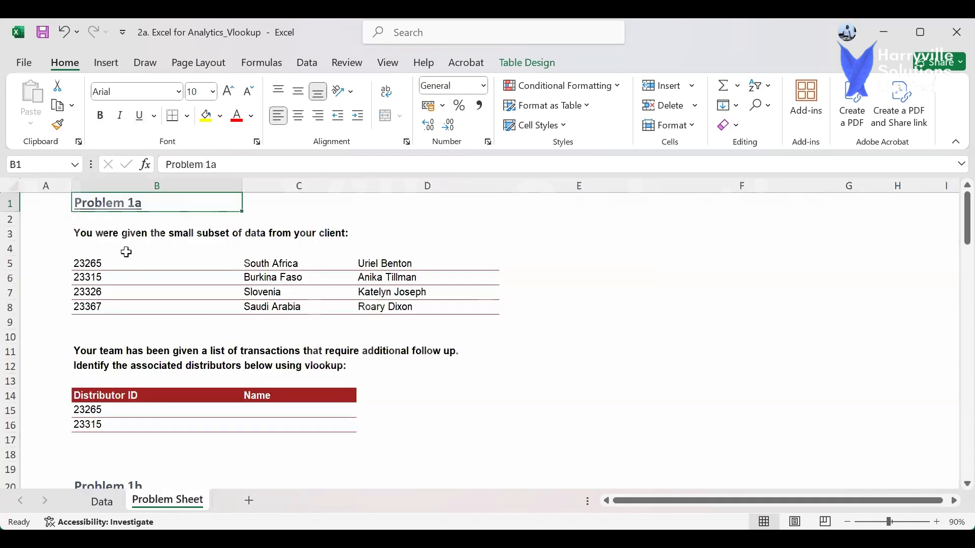
pyautogui.click(105, 500)
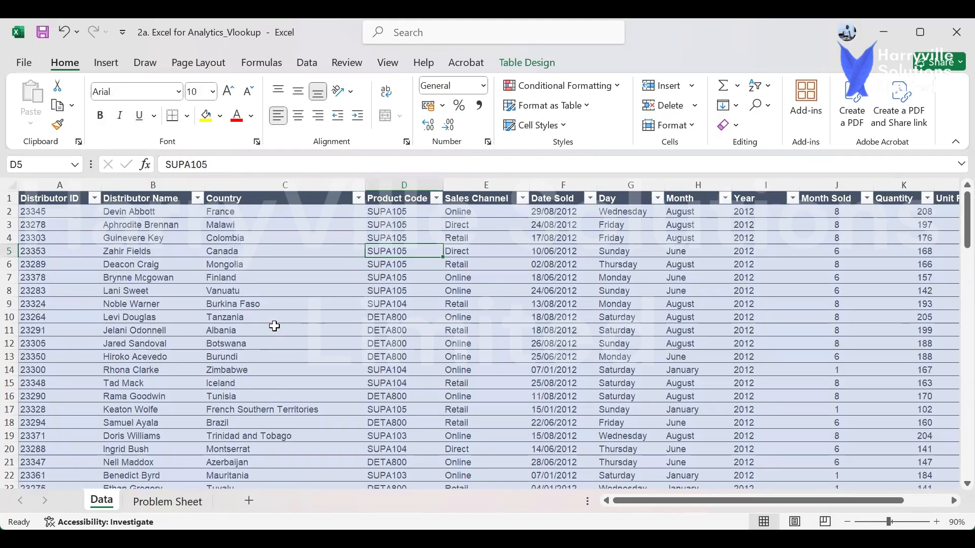
pyautogui.click(155, 505)
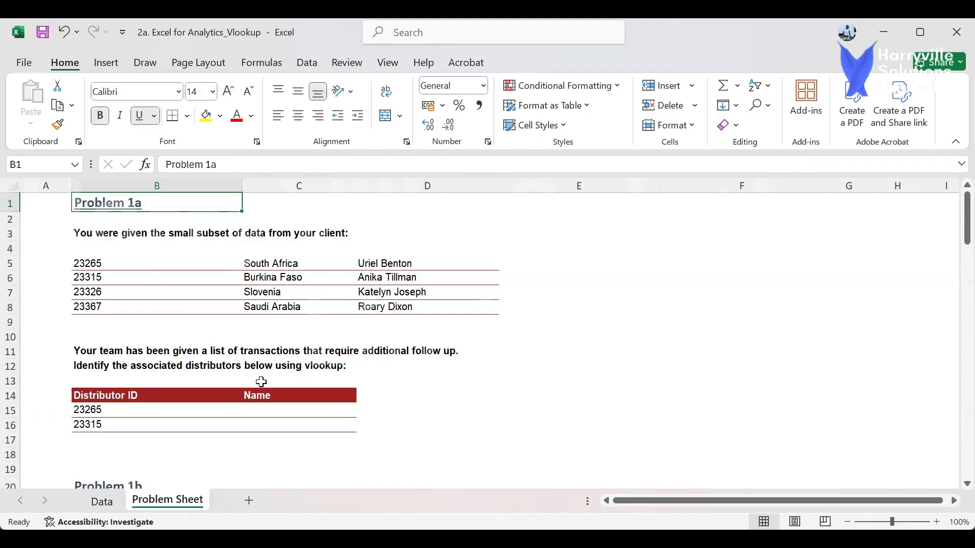
pyautogui.scroll(-1, 265, 378)
pyautogui.scroll(-2, 265, 379)
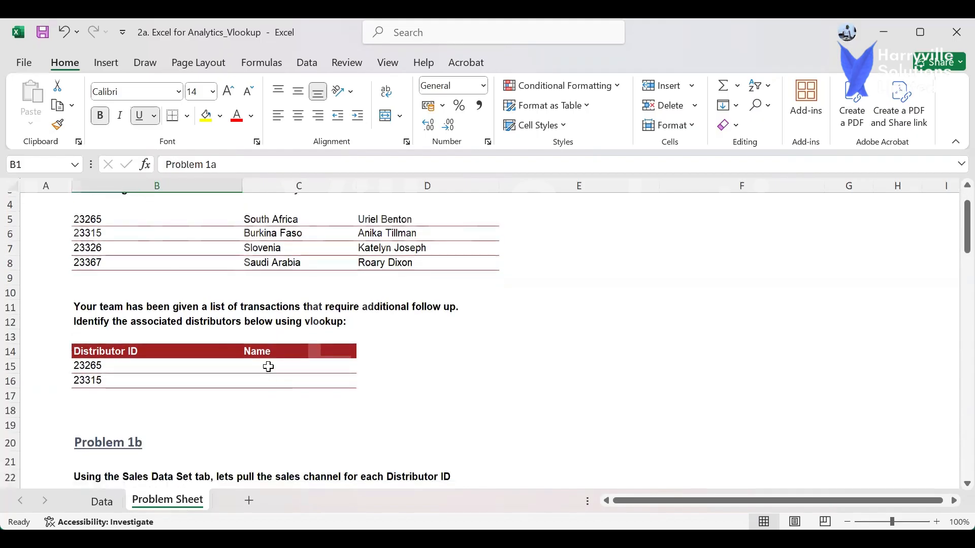
pyautogui.click(269, 367)
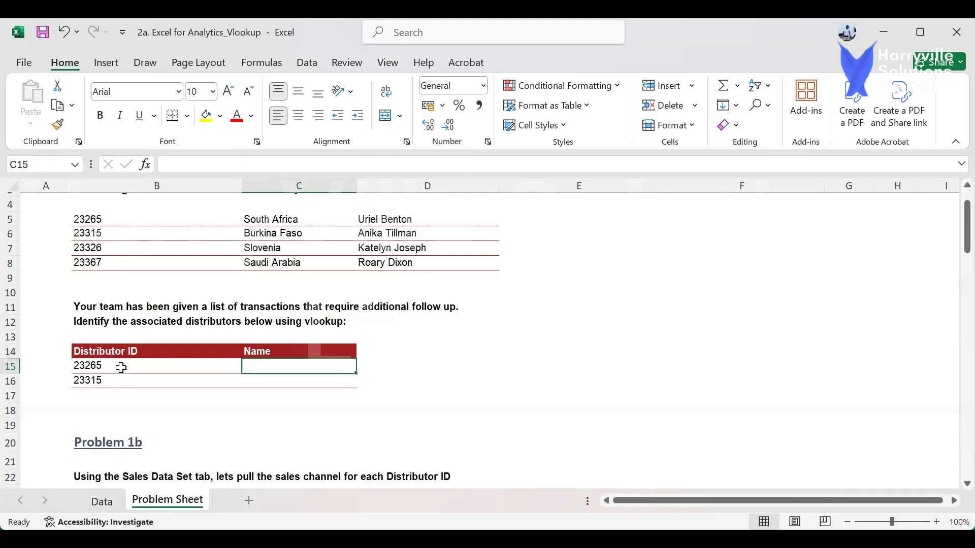
pyautogui.write('=')
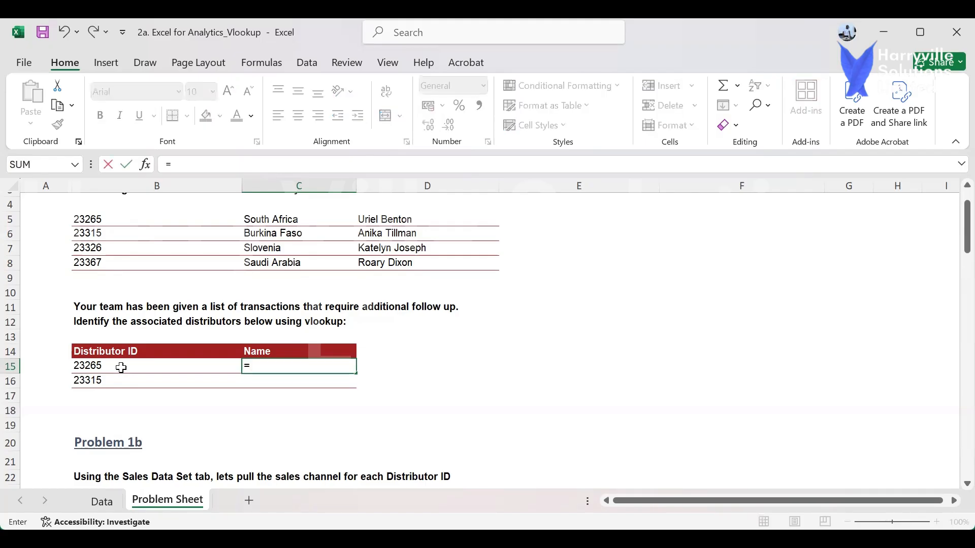
pyautogui.write('vlo')
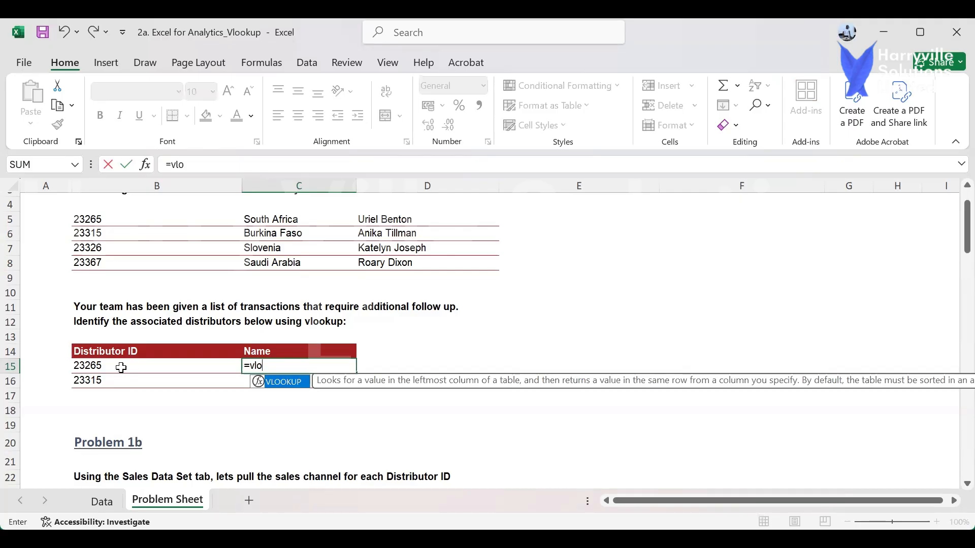
pyautogui.press('Tab')
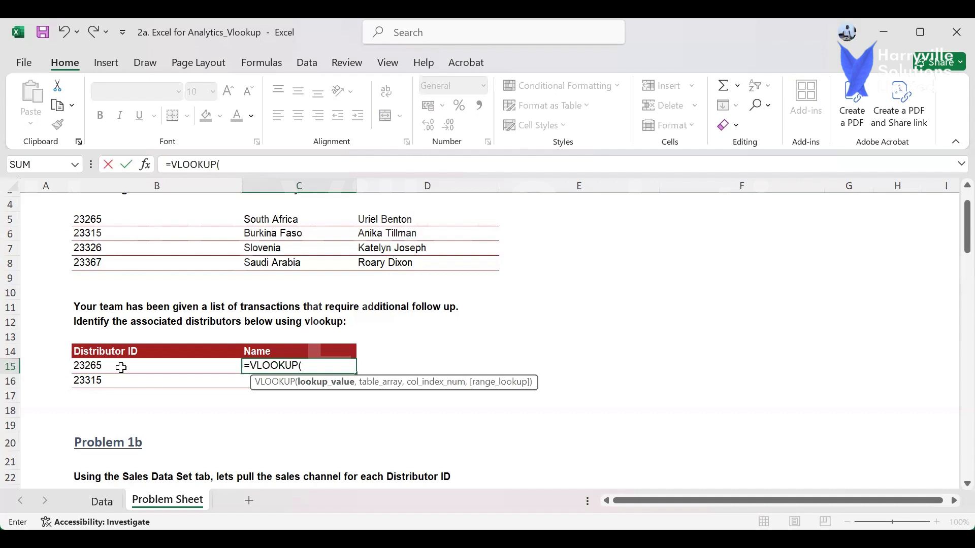
pyautogui.click(87, 367)
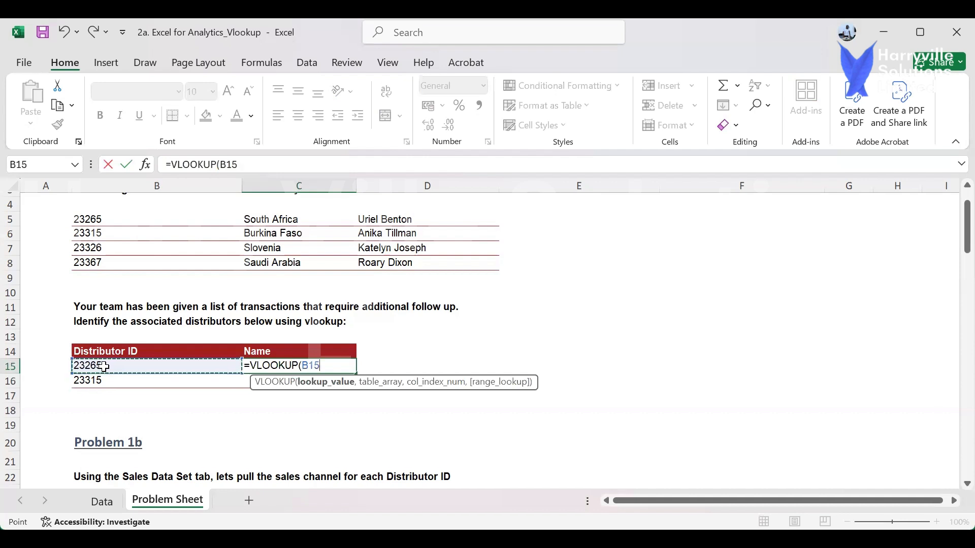
pyautogui.write(',')
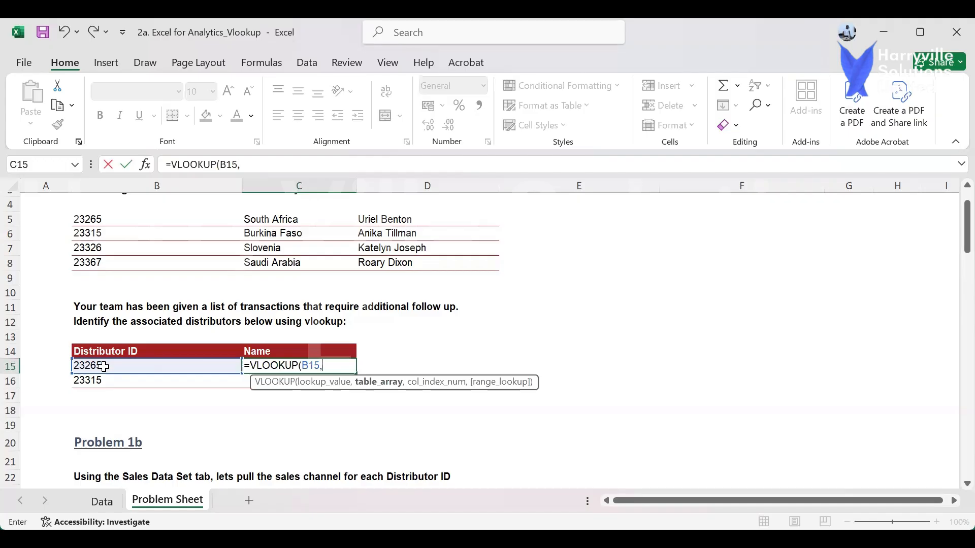
pyautogui.write('d')
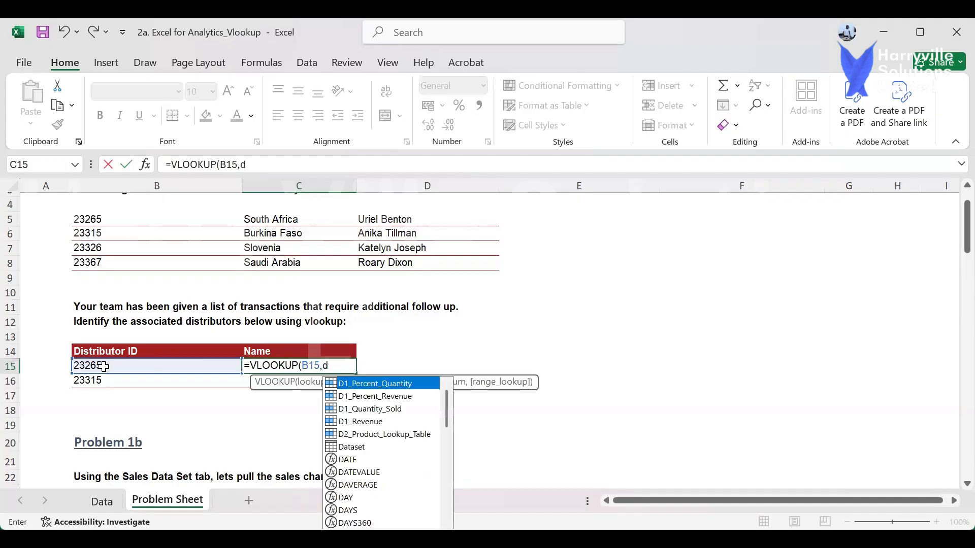
pyautogui.write('ata')
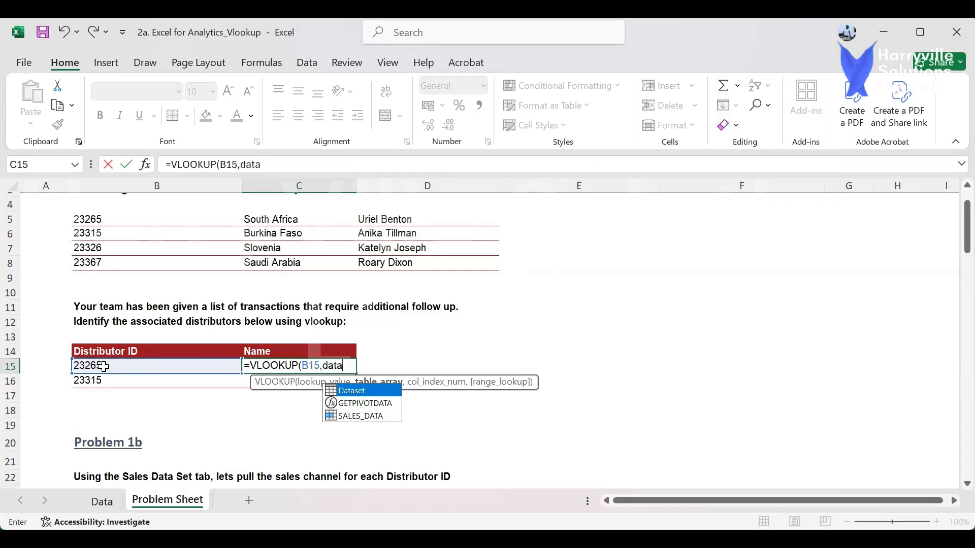
pyautogui.press('Tab')
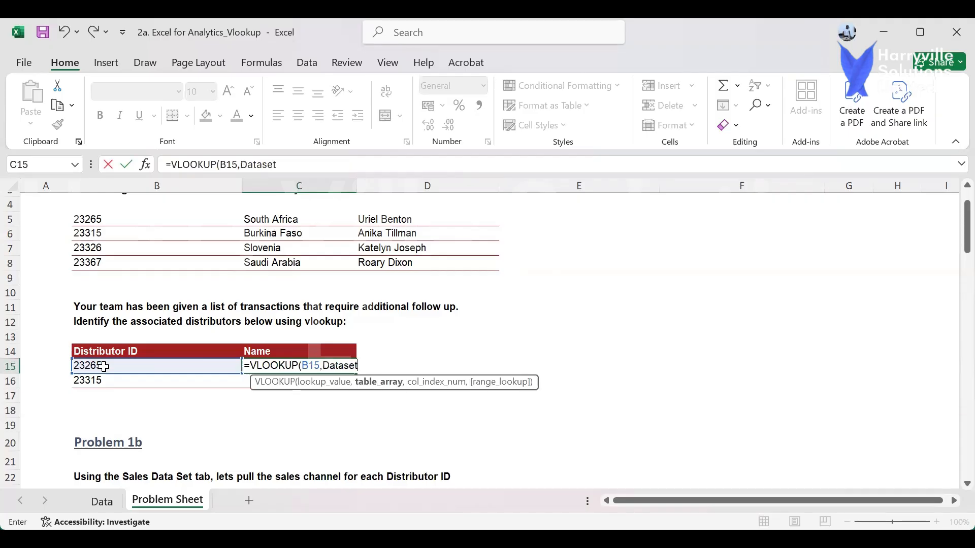
pyautogui.write(',')
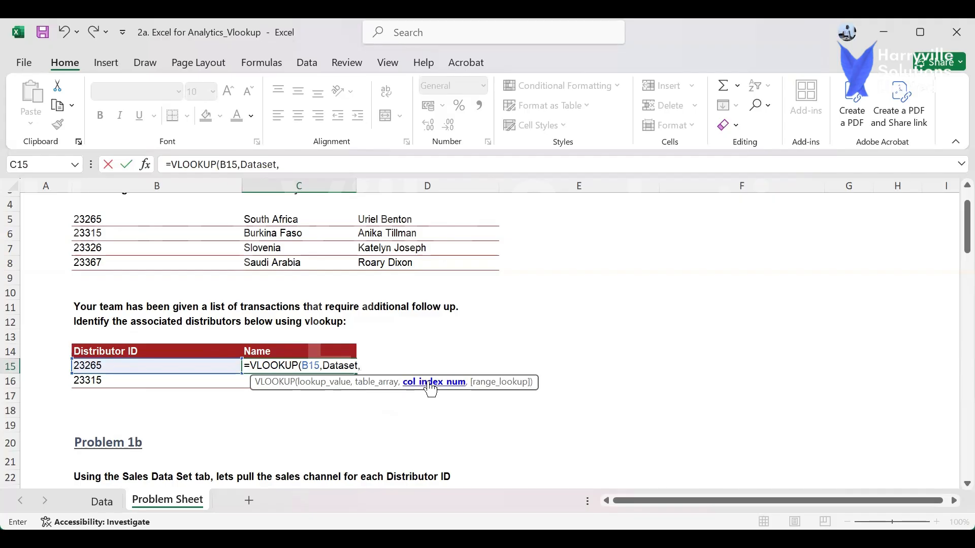
pyautogui.press('Escape')
# On the Data sheet, count through the columns from Distributor ID to Date Sold to determine the column index for the lookup.
pyautogui.click(101, 501)
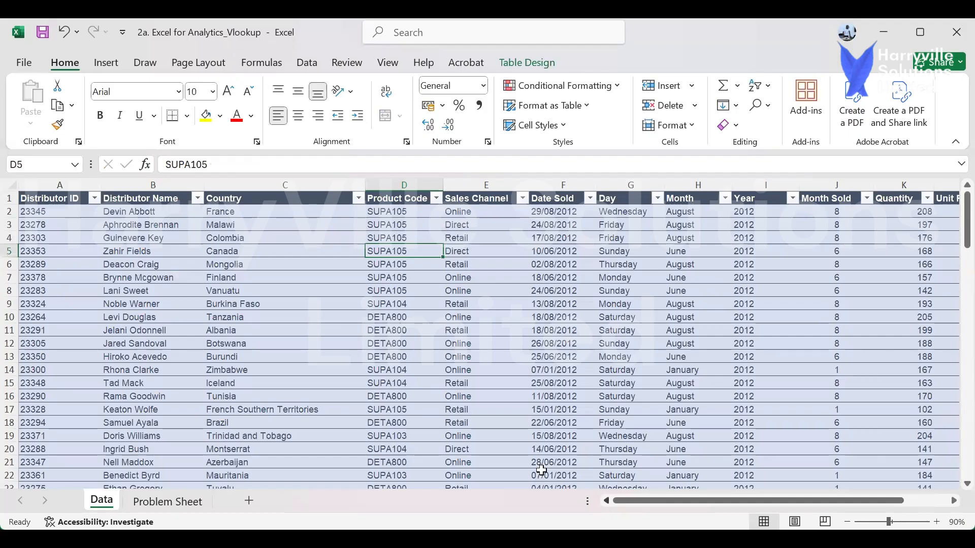
pyautogui.click(59, 183)
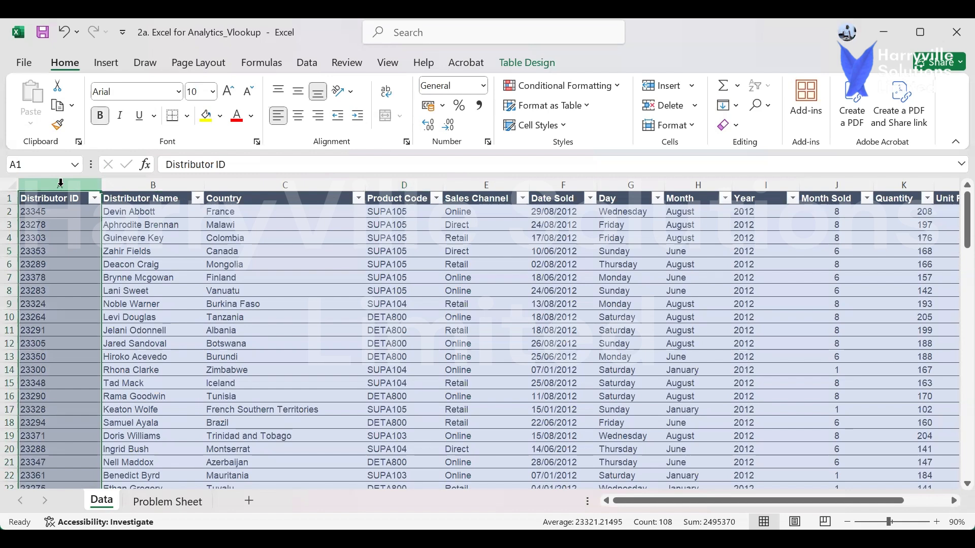
pyautogui.click(124, 184)
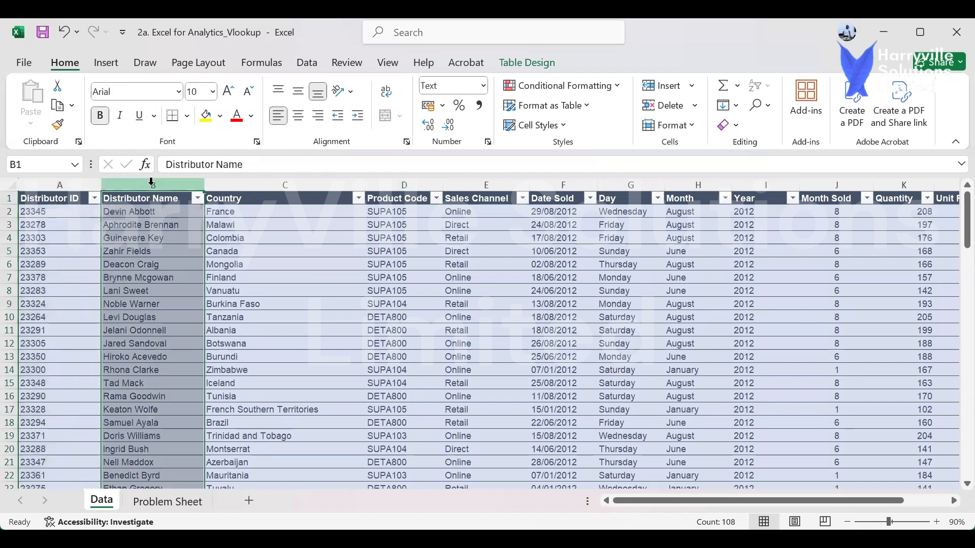
pyautogui.click(275, 184)
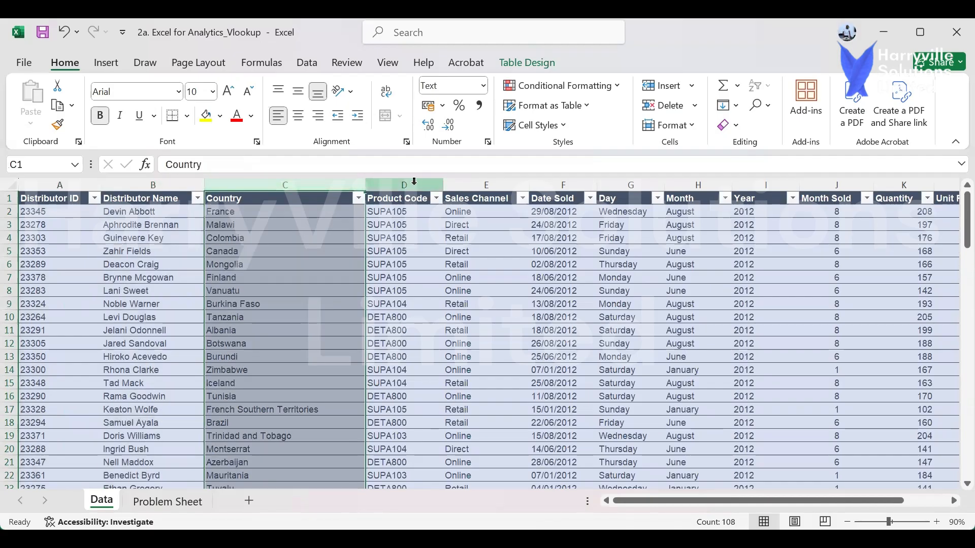
pyautogui.click(413, 184)
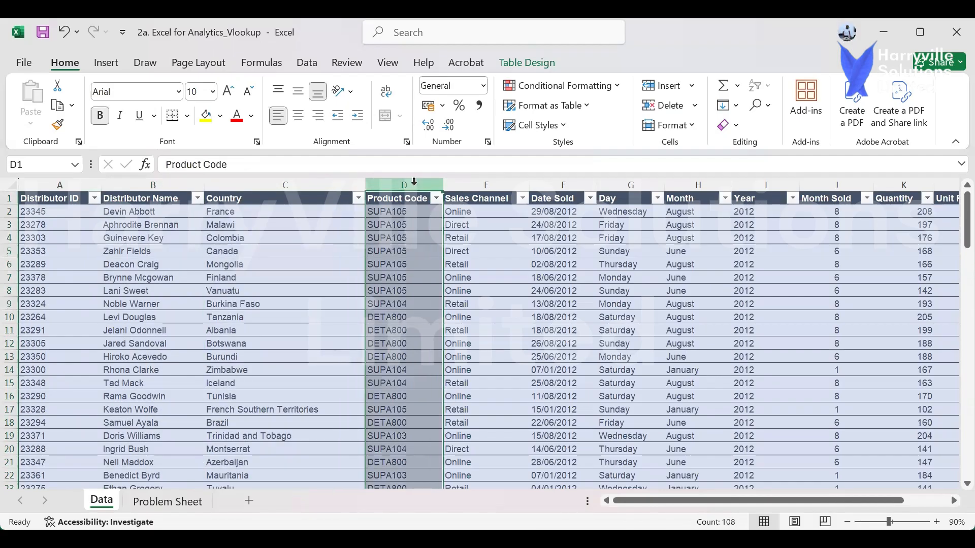
pyautogui.click(483, 184)
pyautogui.click(564, 183)
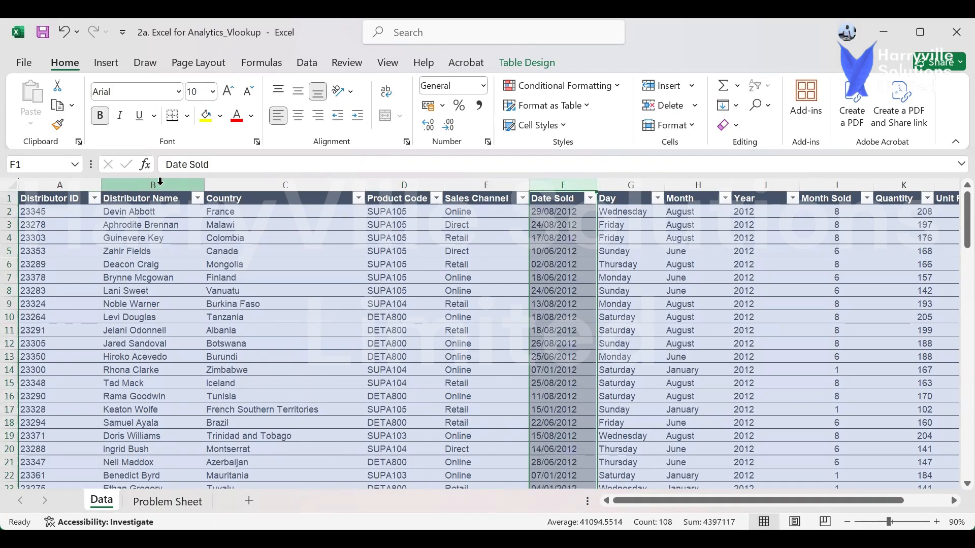
# In Problem 1a on the Problem Sheet, start a VLOOKUP formula in C15 with B15 as the lookup value.
pyautogui.click(173, 500)
pyautogui.write('=')
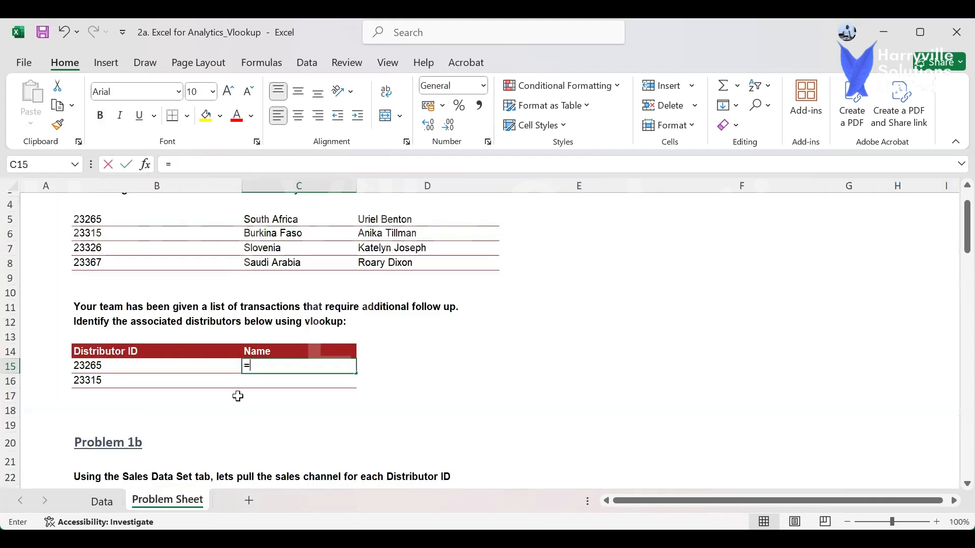
pyautogui.write('vl')
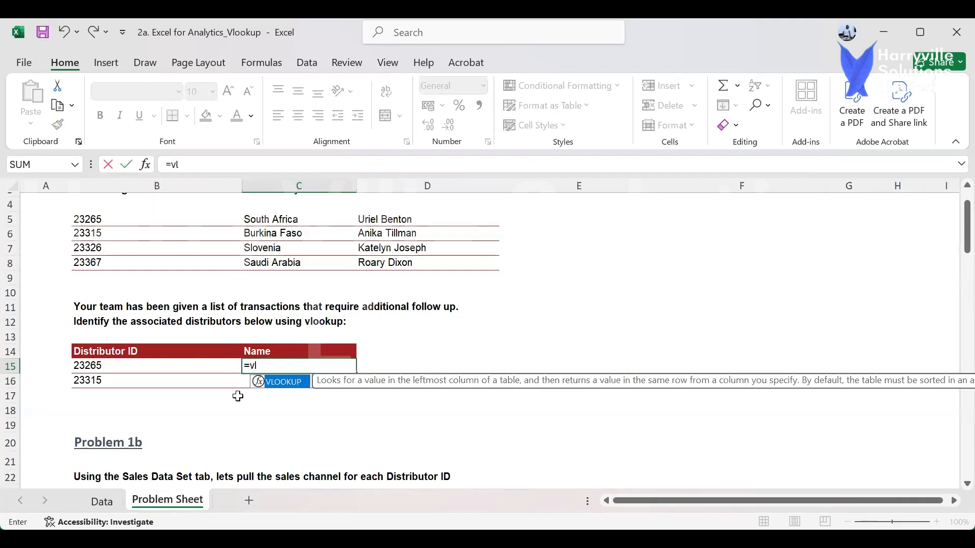
pyautogui.press('Tab')
pyautogui.click(185, 366)
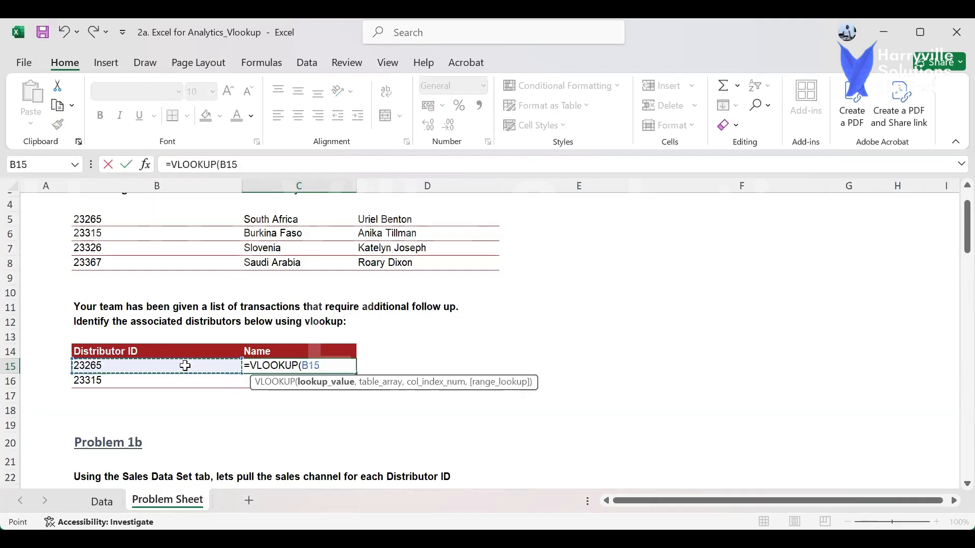
# Supply the Dataset table as the table array of the VLOOKUP in C15.
pyautogui.write(',d')
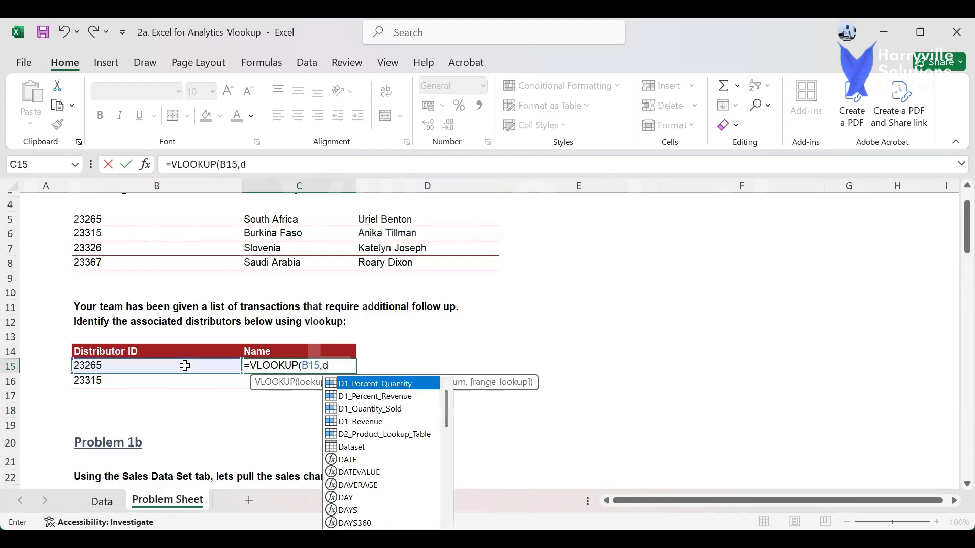
pyautogui.press('Down')
pyautogui.press('Down')
pyautogui.press('Down')
pyautogui.press('Down')
pyautogui.press('Down')
pyautogui.press('Tab')
pyautogui.write(',')
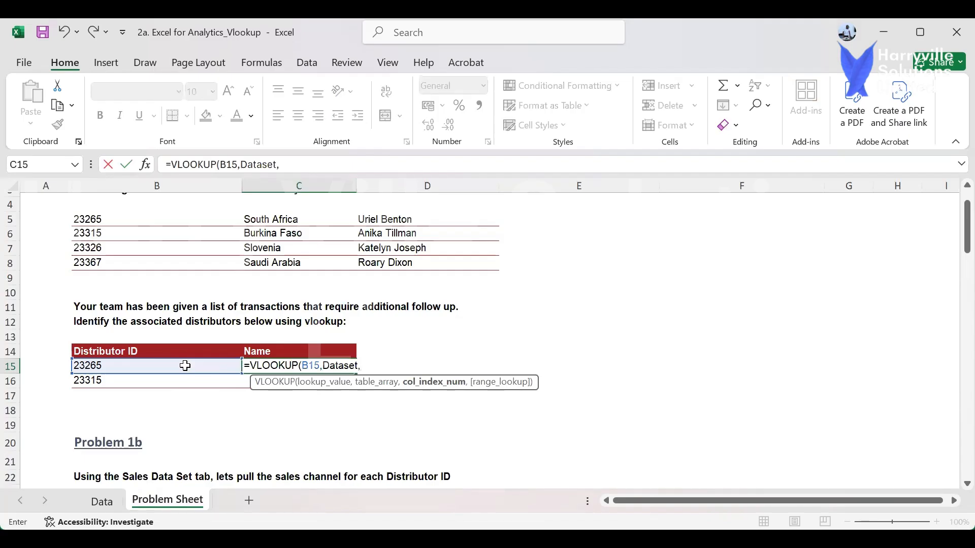
# Complete the C15 VLOOKUP with column index 2 and FALSE for an exact match, and enter it.
pyautogui.write('2m')
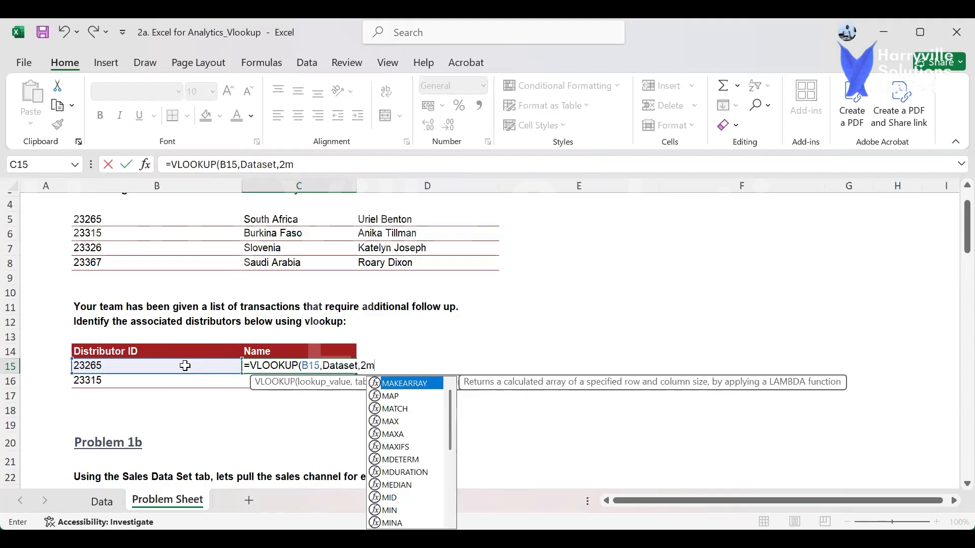
pyautogui.press('BackSpace')
pyautogui.write(',')
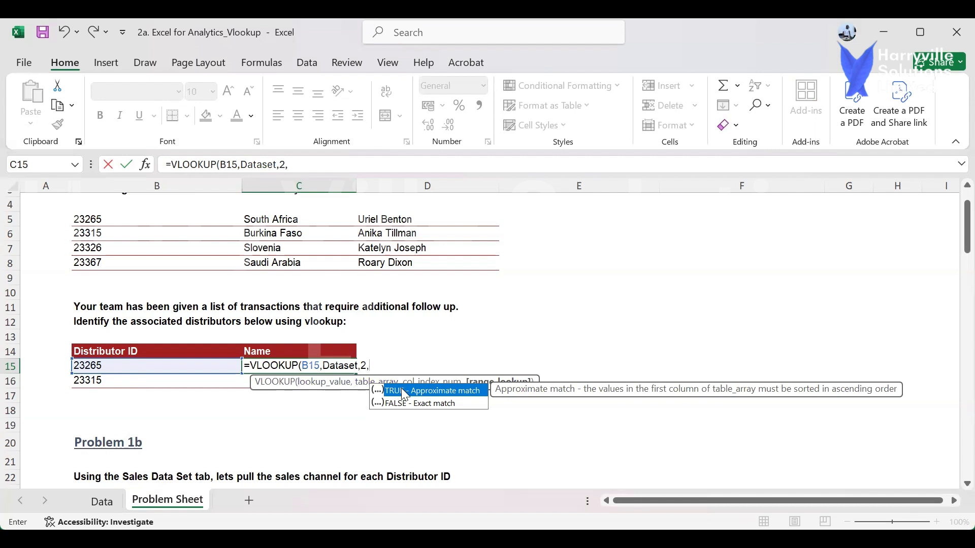
pyautogui.press('Down')
pyautogui.press('Tab')
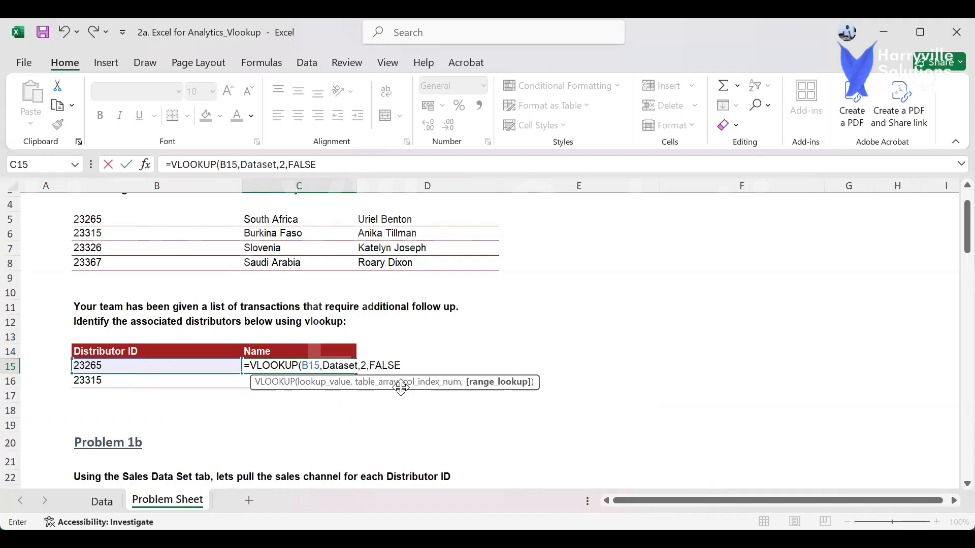
pyautogui.write(')')
pyautogui.press('Return')
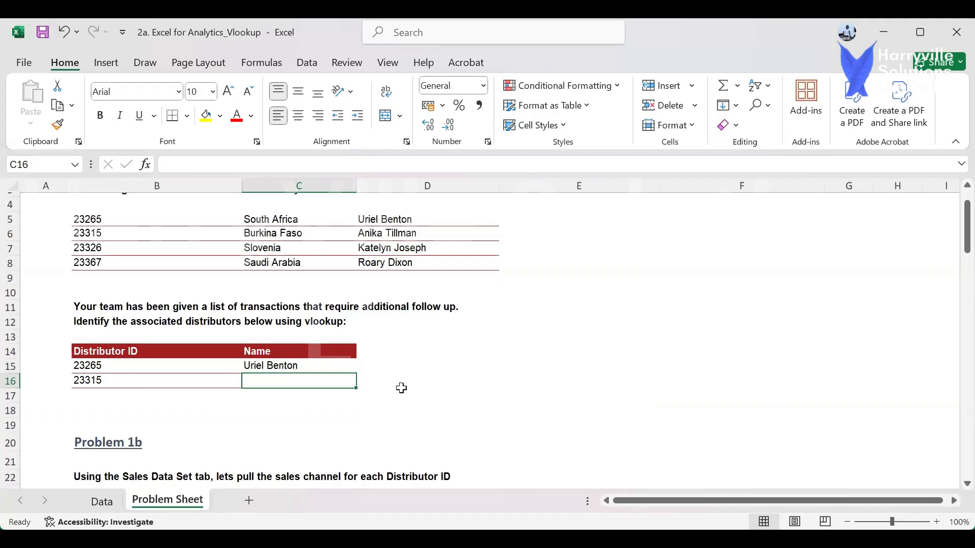
# Fill the C15 VLOOKUP down to C16 and check the formulas in both Name cells.
pyautogui.click(316, 366)
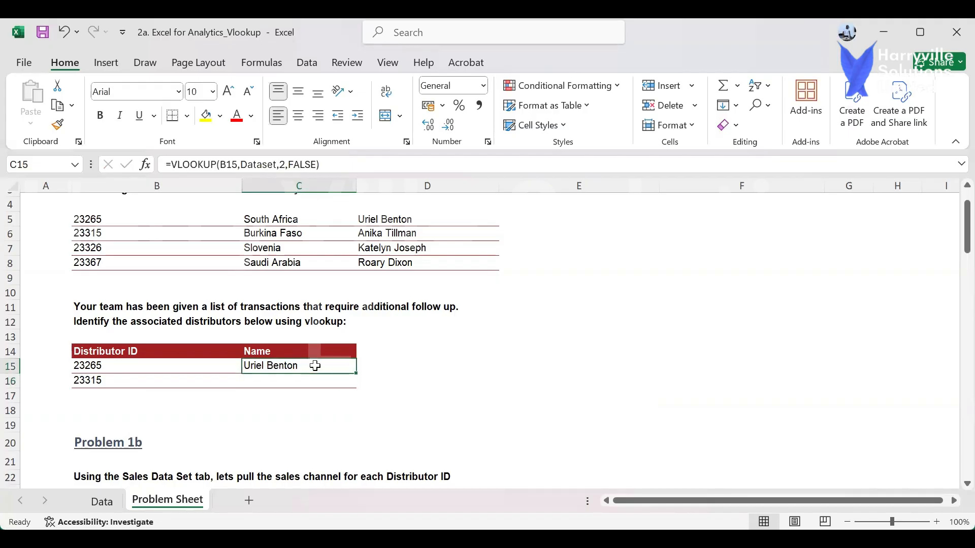
pyautogui.doubleClick(357, 373)
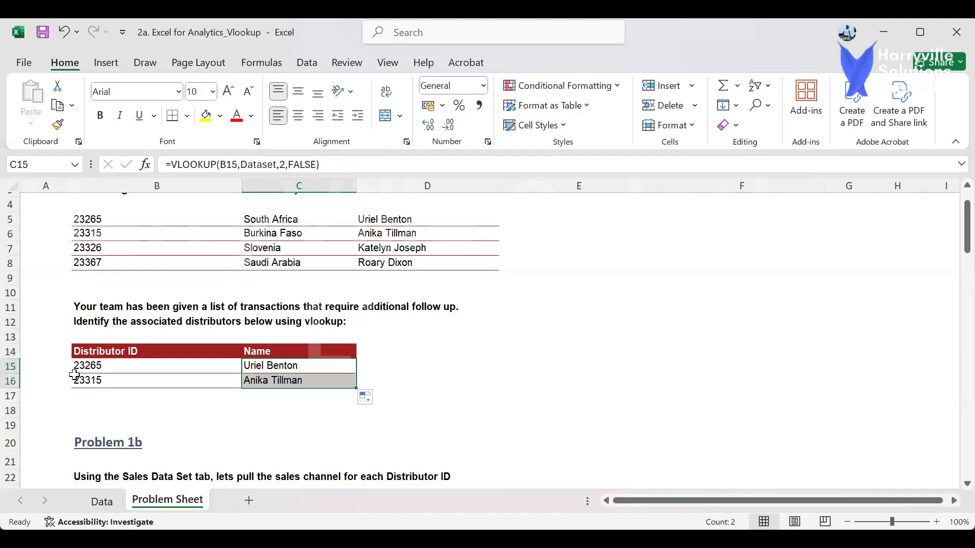
pyautogui.click(311, 381)
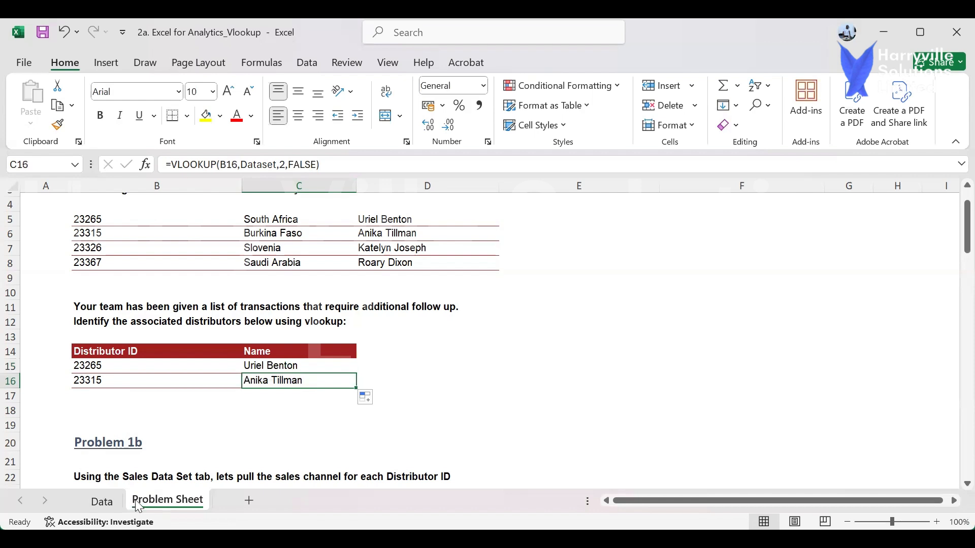
pyautogui.click(311, 365)
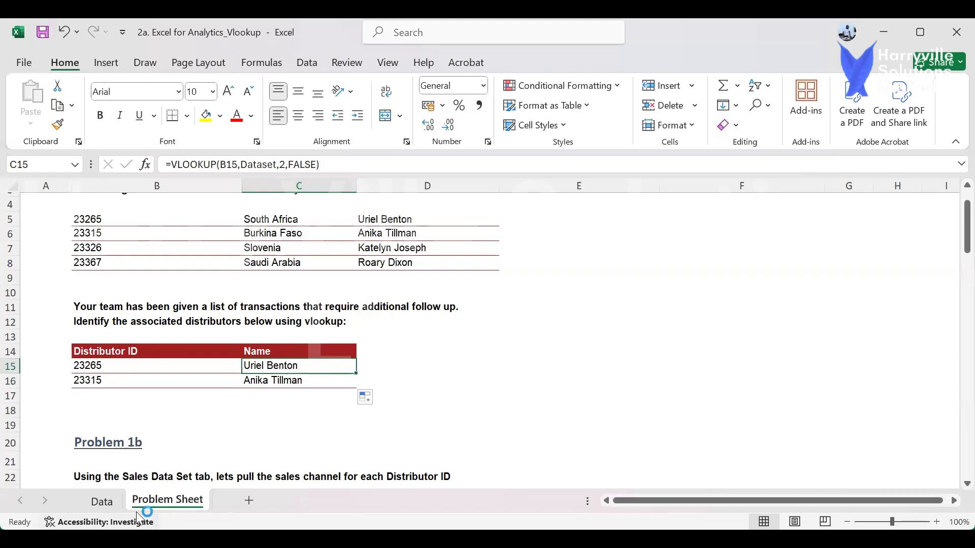
# Filter the Data sheet's Distributor Name column to only the name returned in C15, and compare the record with Problem 1a.
pyautogui.click(97, 501)
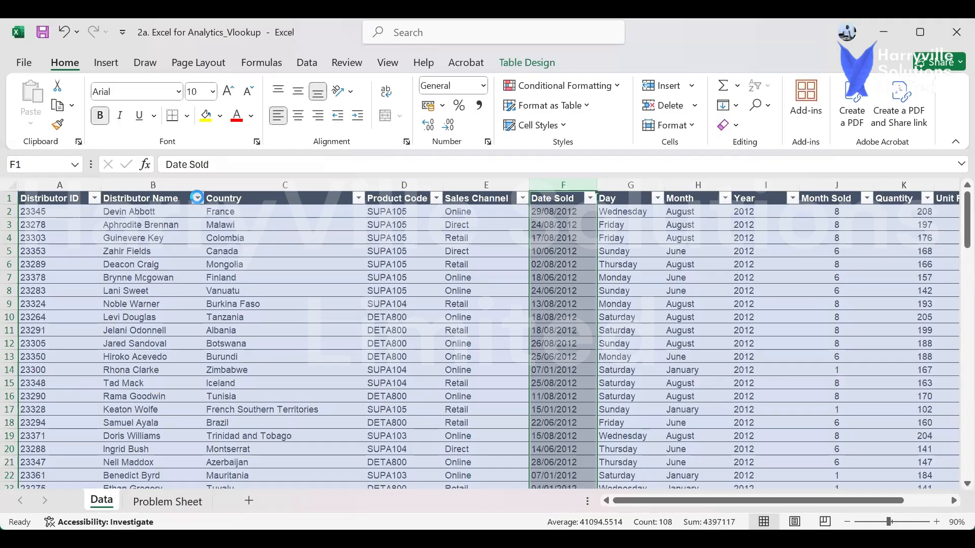
pyautogui.click(198, 201)
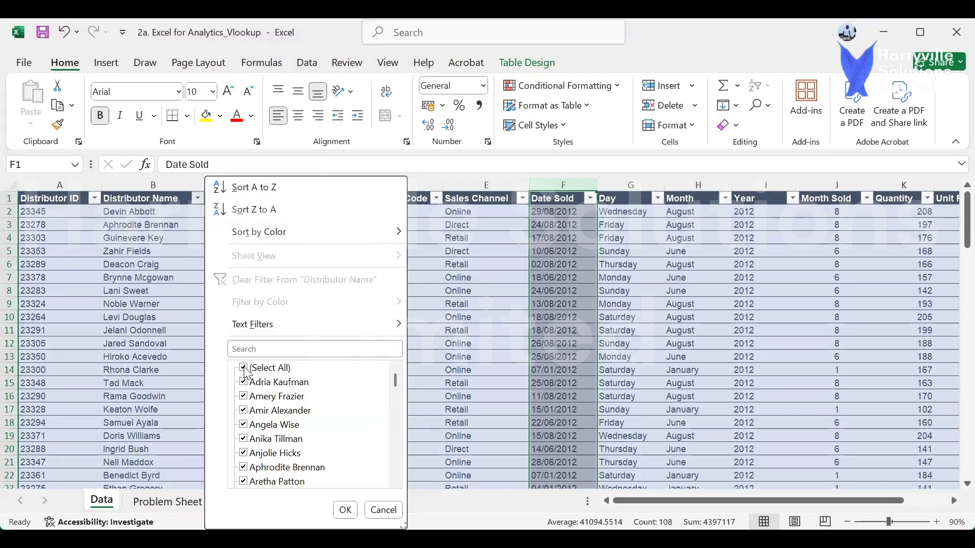
pyautogui.click(259, 367)
pyautogui.scroll(-10, 260, 396)
pyautogui.scroll(-15, 261, 401)
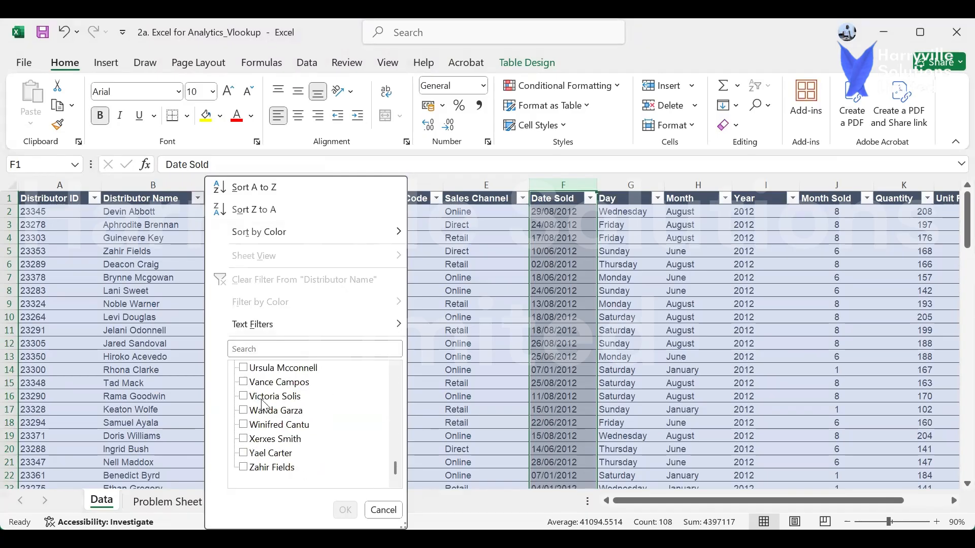
pyautogui.scroll(2, 256, 462)
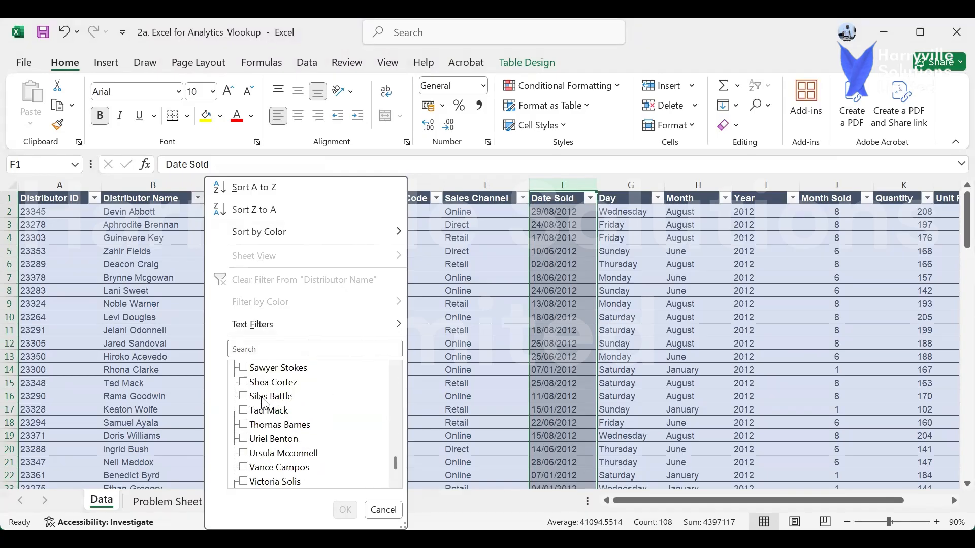
pyautogui.click(244, 438)
pyautogui.click(346, 511)
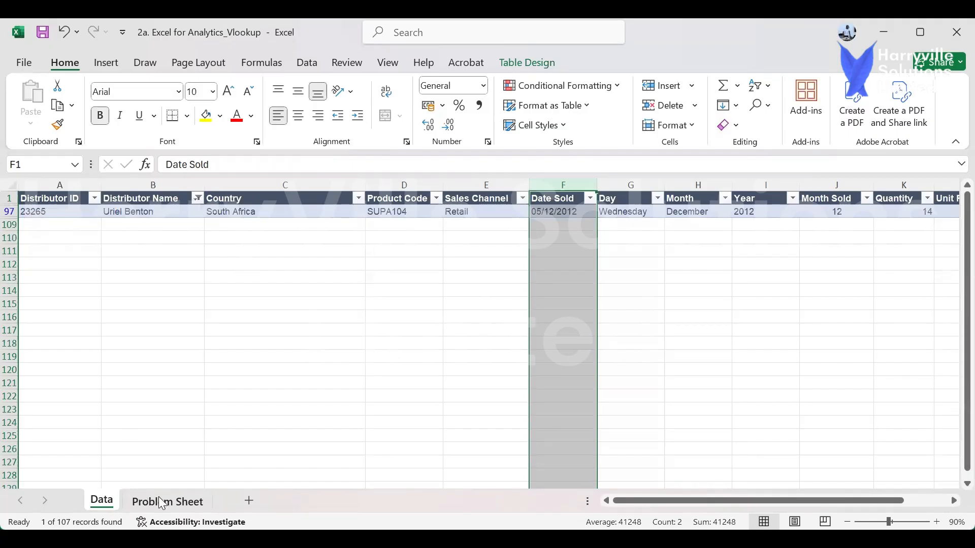
pyautogui.click(159, 502)
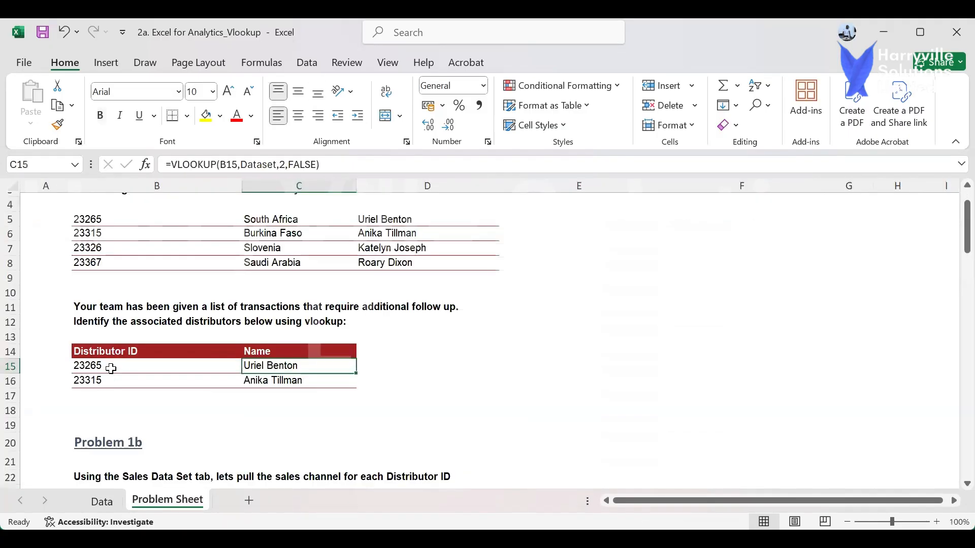
# Clear the Distributor Name filter on the Data sheet.
pyautogui.click(110, 502)
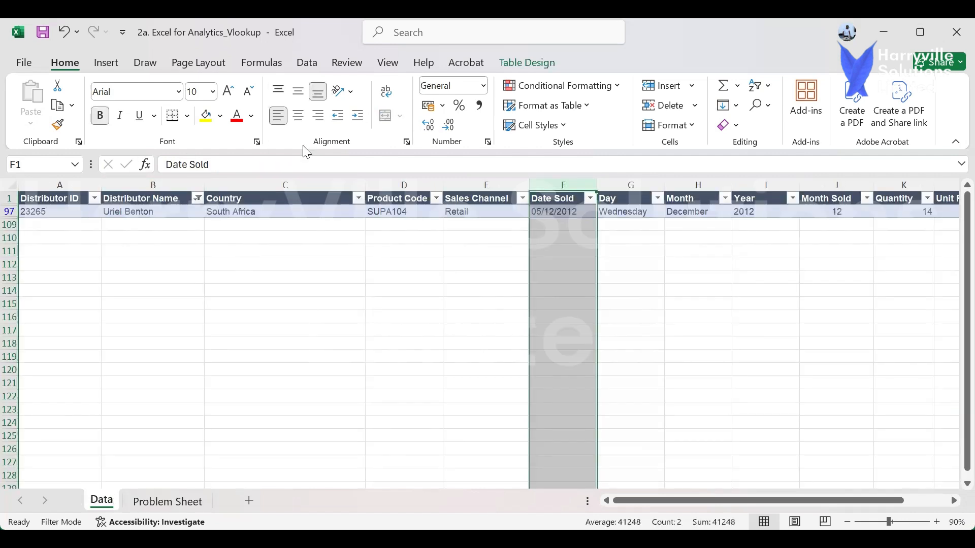
pyautogui.click(197, 198)
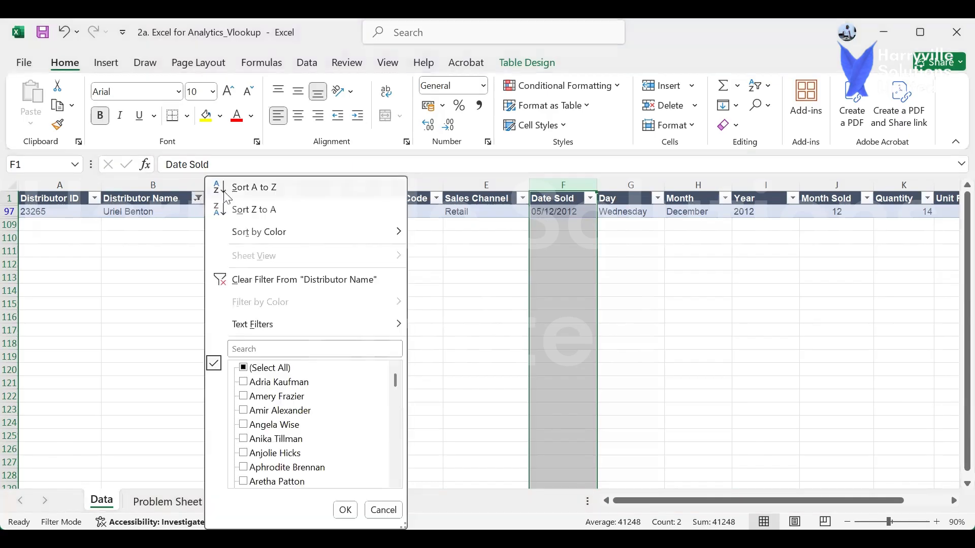
pyautogui.click(261, 288)
# Go to Problem 1b on the Problem Sheet and select the first empty Sales Channel cell, C25.
pyautogui.click(191, 503)
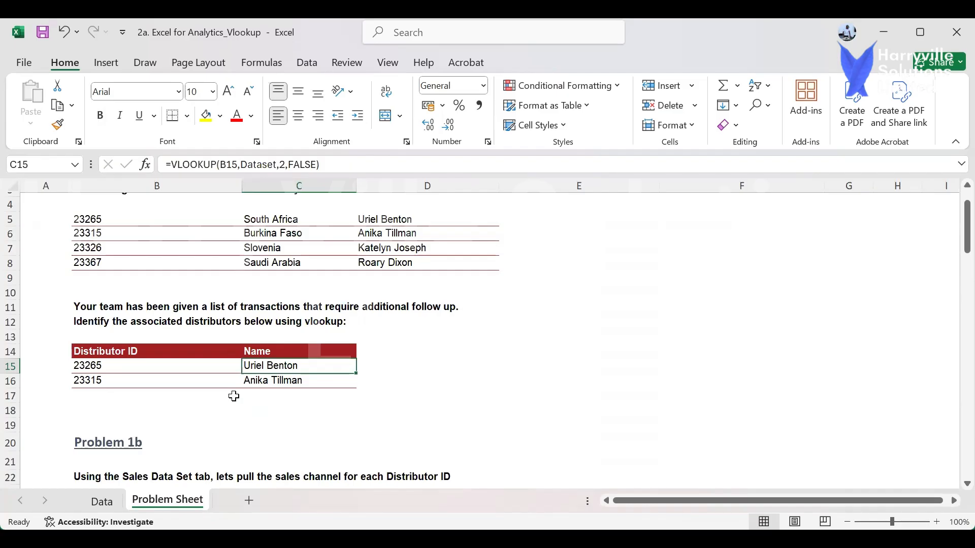
pyautogui.scroll(-3, 233, 367)
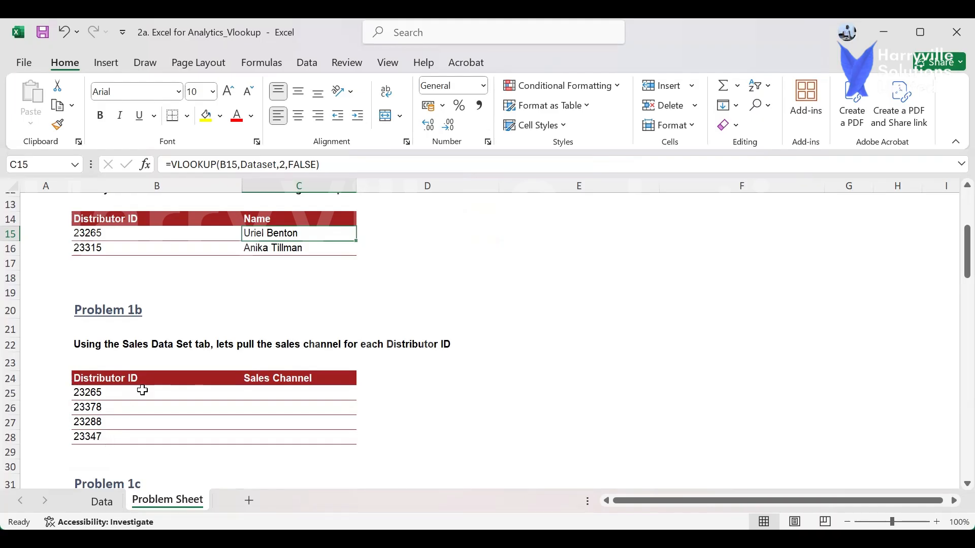
pyautogui.click(271, 394)
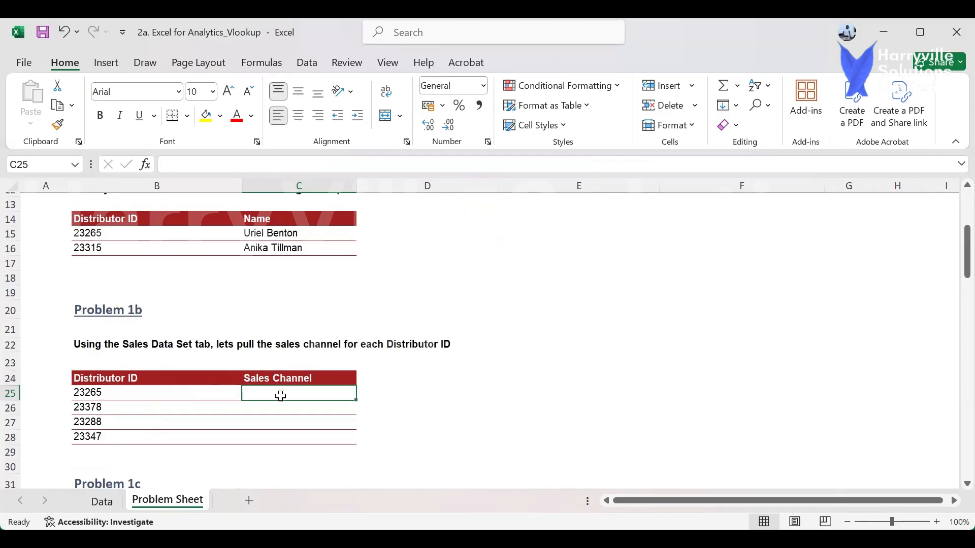
pyautogui.click(297, 231)
pyautogui.click(295, 391)
# On the Data sheet, count the columns from Distributor ID to Sales Channel to determine the lookup's column index.
pyautogui.click(108, 502)
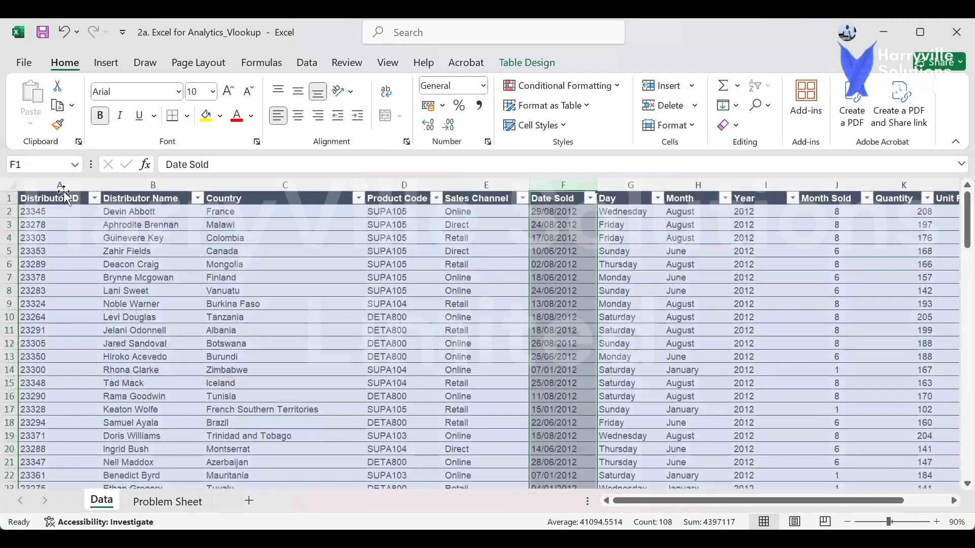
pyautogui.click(61, 182)
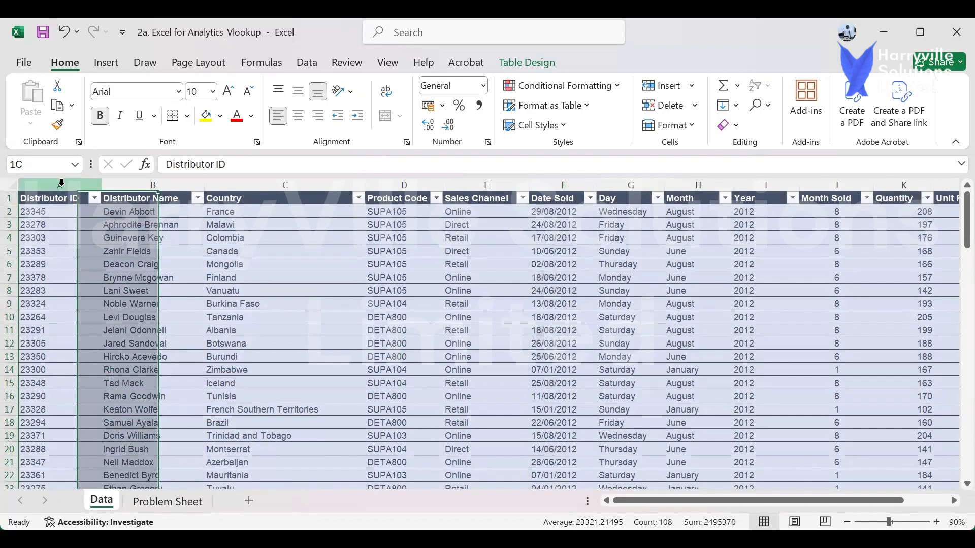
pyautogui.click(147, 182)
pyautogui.click(284, 184)
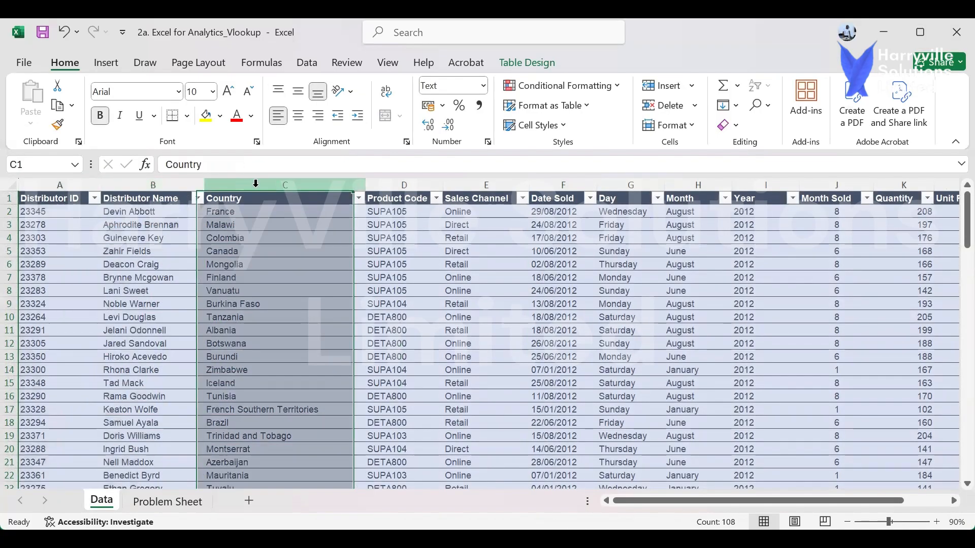
pyautogui.click(432, 185)
pyautogui.click(474, 183)
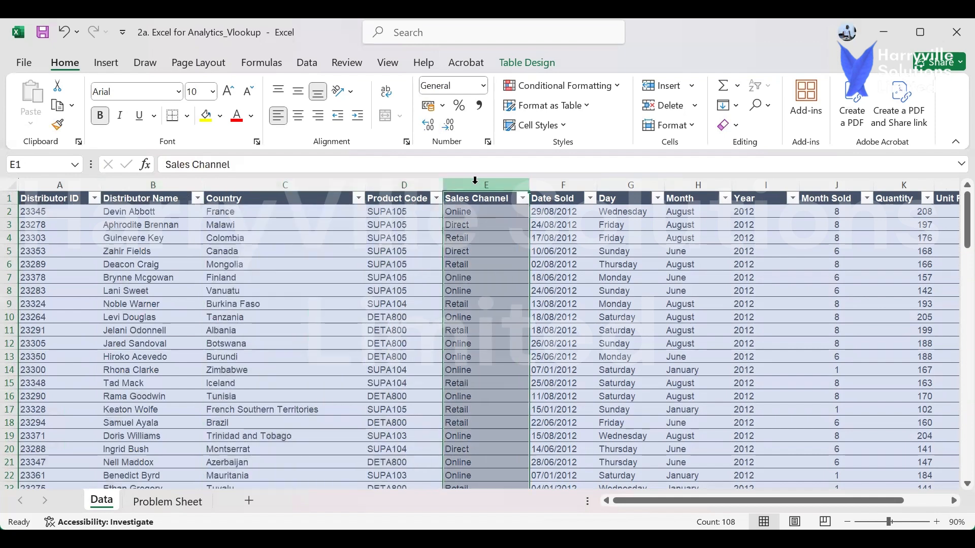
# In Problem 1b on the Problem Sheet, start a VLOOKUP formula in C25 with B25 as the lookup value.
pyautogui.click(180, 503)
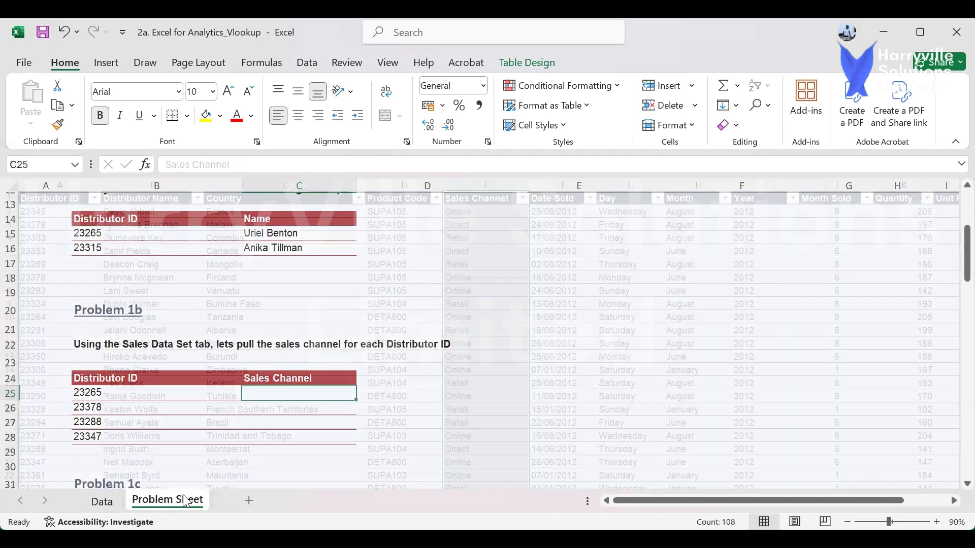
pyautogui.doubleClick(272, 389)
pyautogui.write('=')
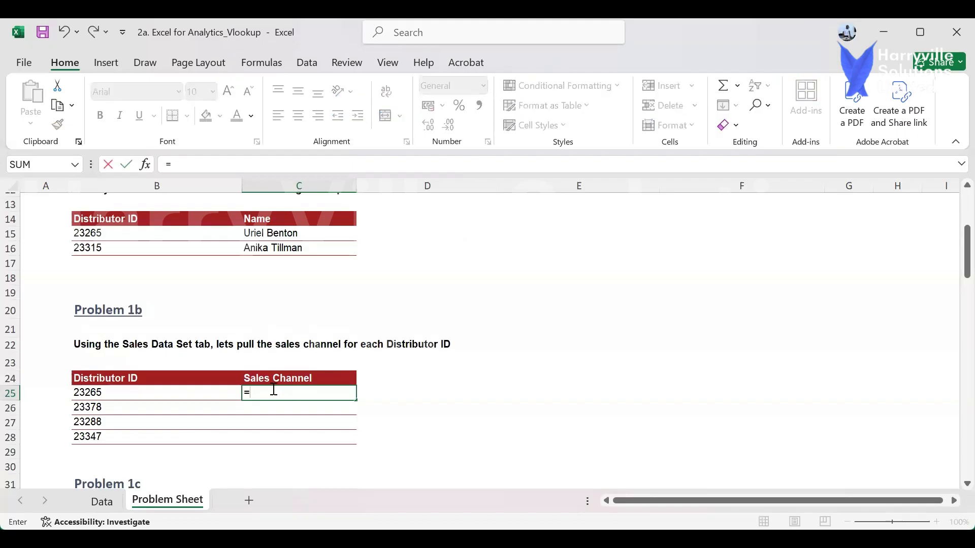
pyautogui.write('vlo')
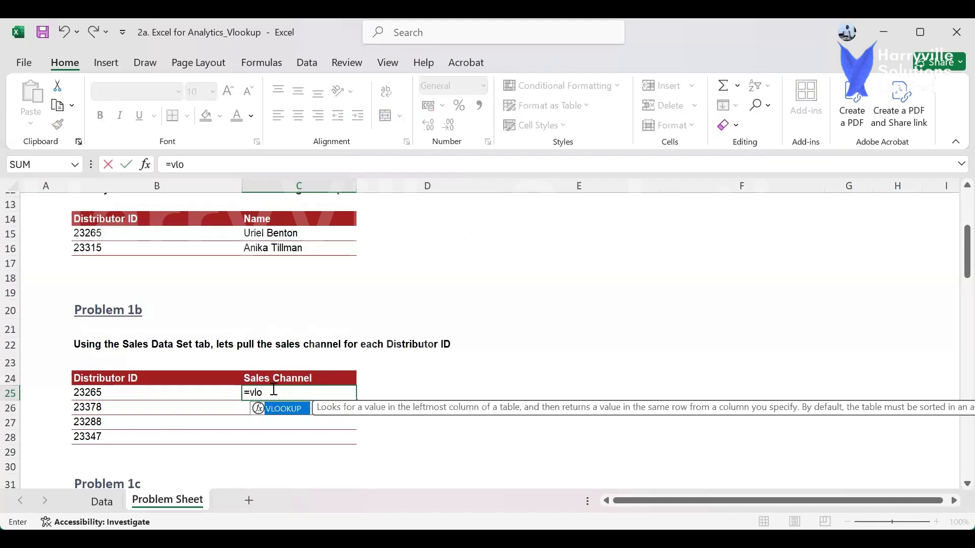
pyautogui.press('Tab')
pyautogui.click(206, 397)
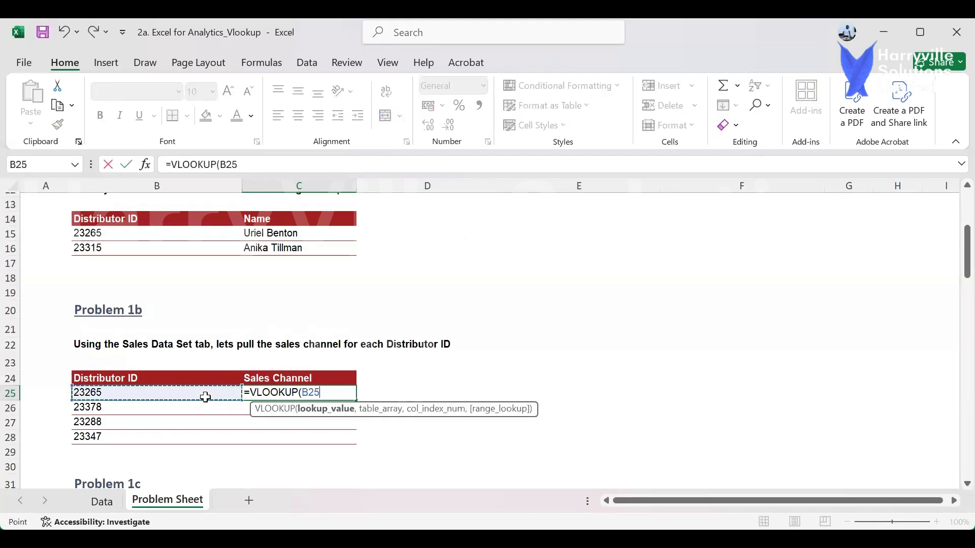
# Complete the VLOOKUP in C25 with the Dataset table, column index 5 and FALSE, and fill it down through C28.
pyautogui.write(',')
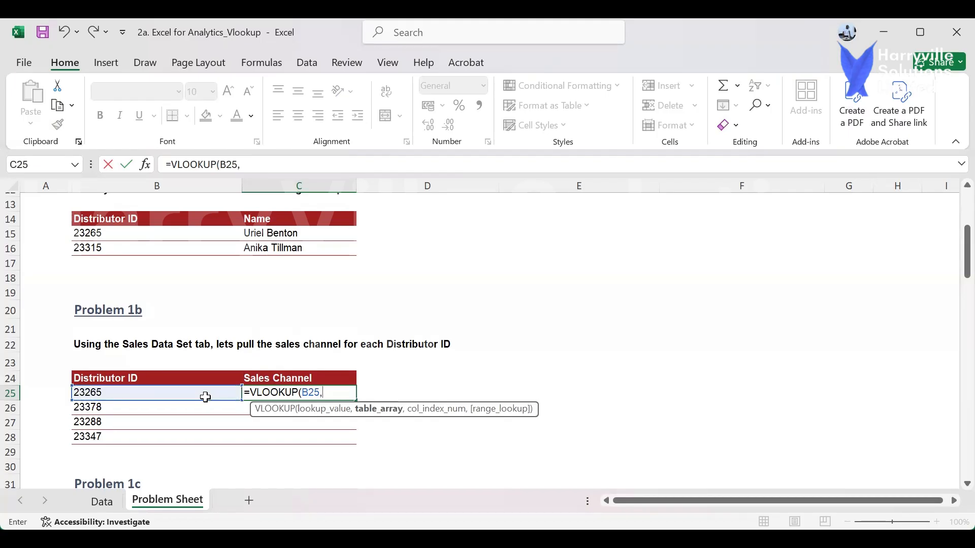
pyautogui.write('d')
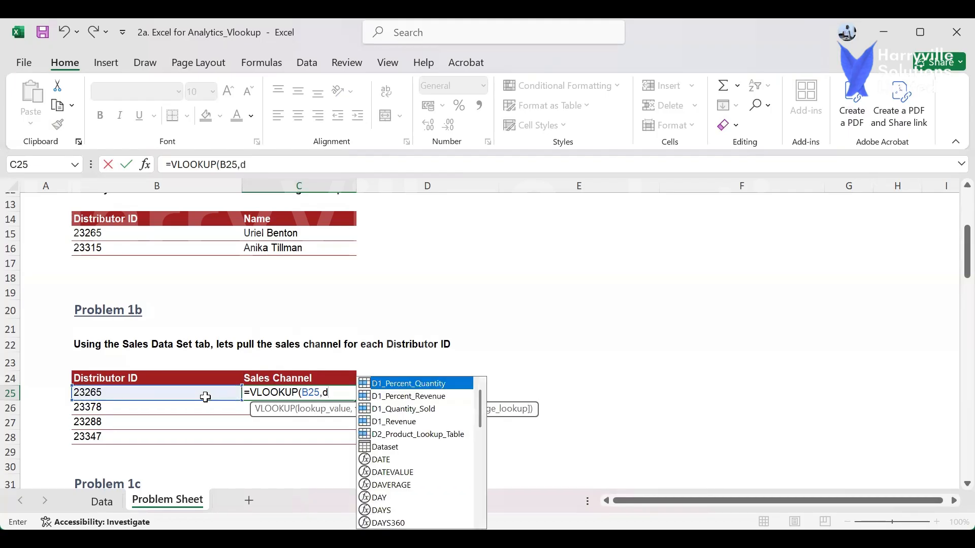
pyautogui.write('a')
pyautogui.press('Tab')
pyautogui.write(',')
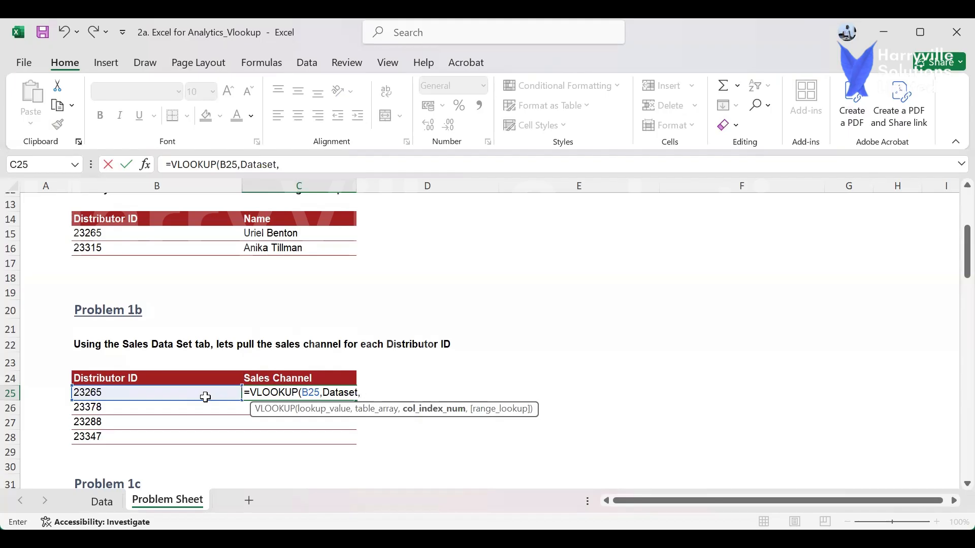
pyautogui.write('5,')
pyautogui.press('Down')
pyautogui.press('Tab')
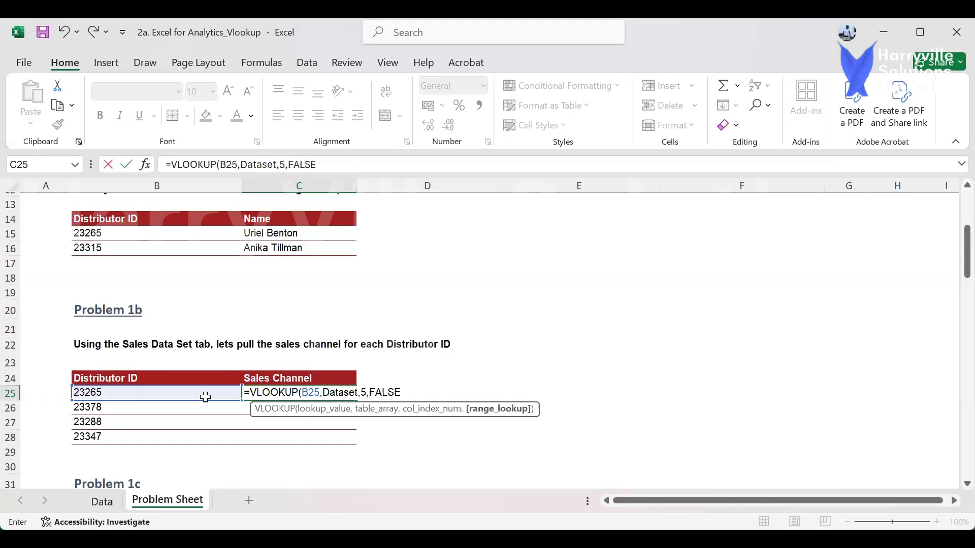
pyautogui.write(')')
pyautogui.press('Return')
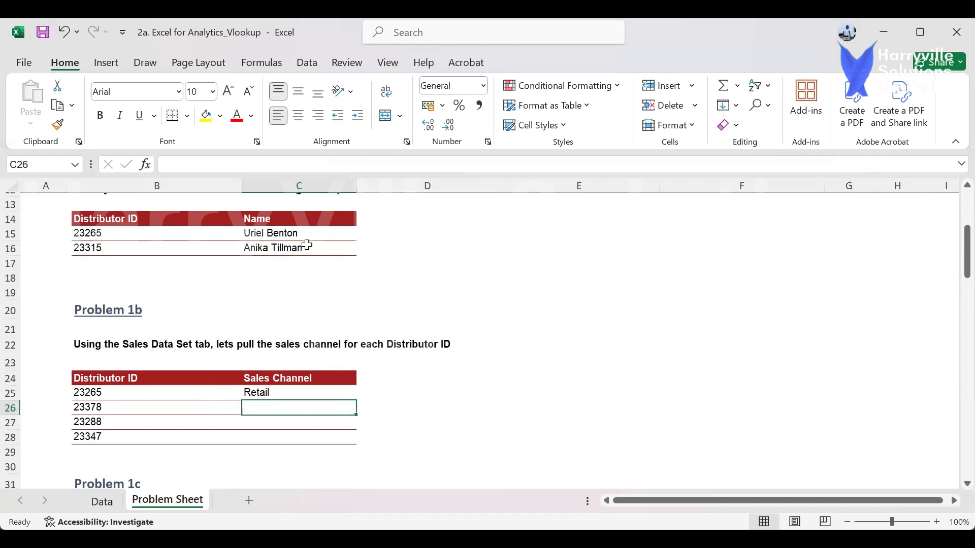
pyautogui.click(301, 389)
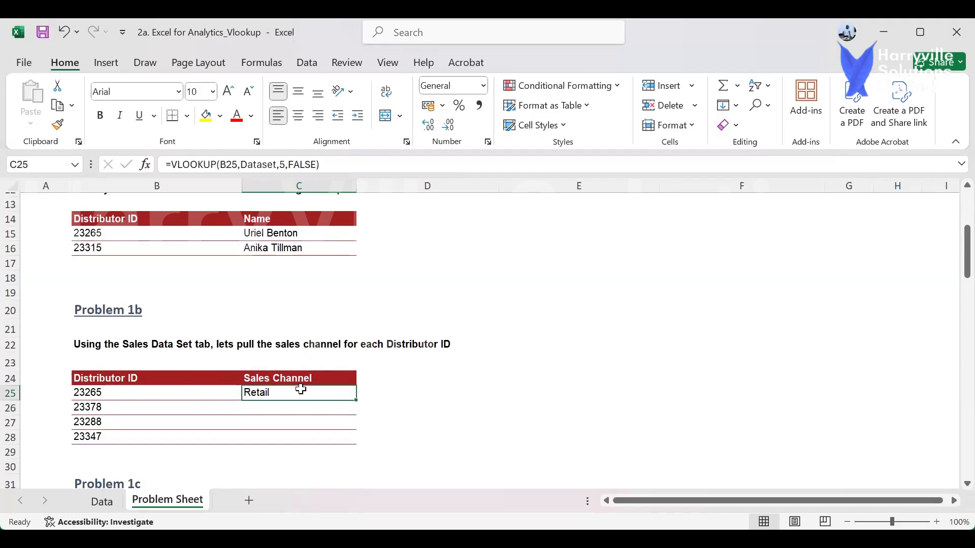
pyautogui.doubleClick(355, 400)
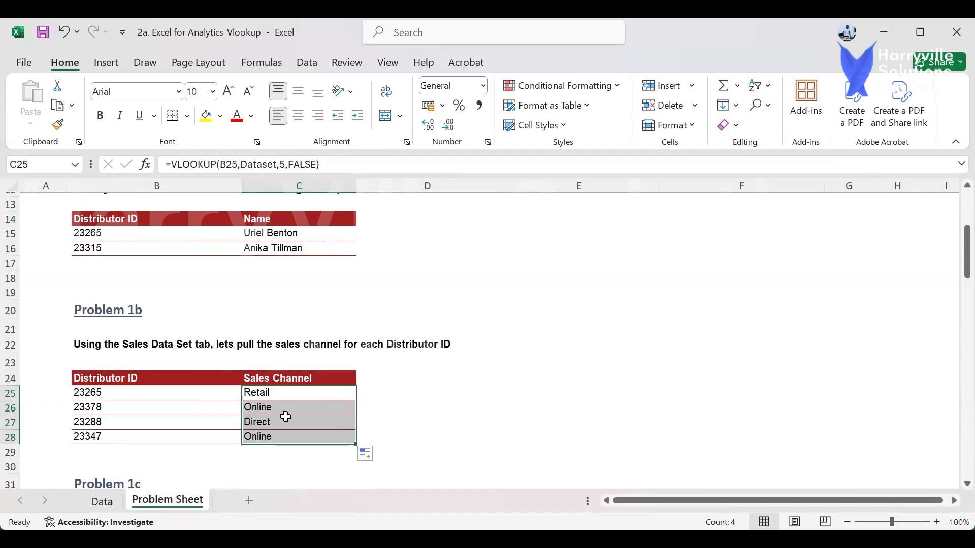
pyautogui.click(103, 502)
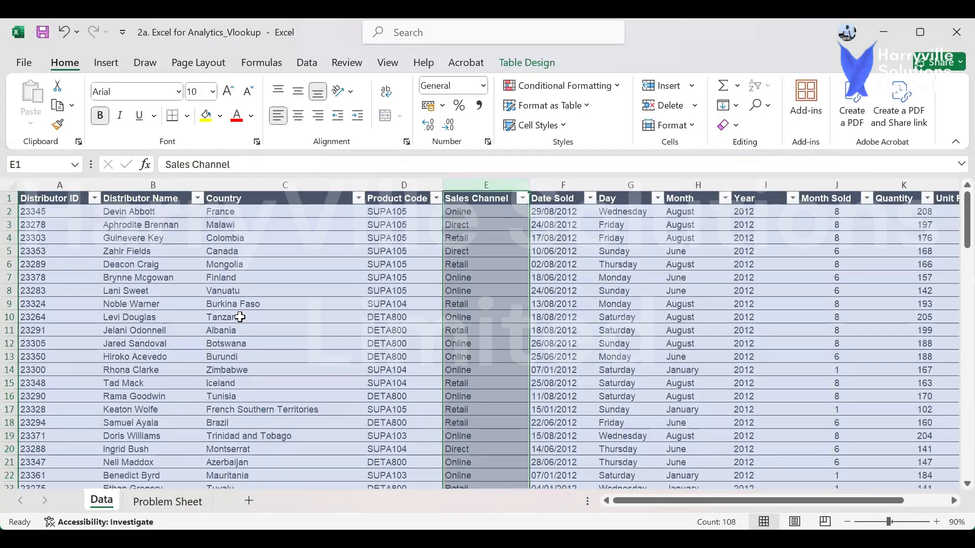
pyautogui.click(241, 318)
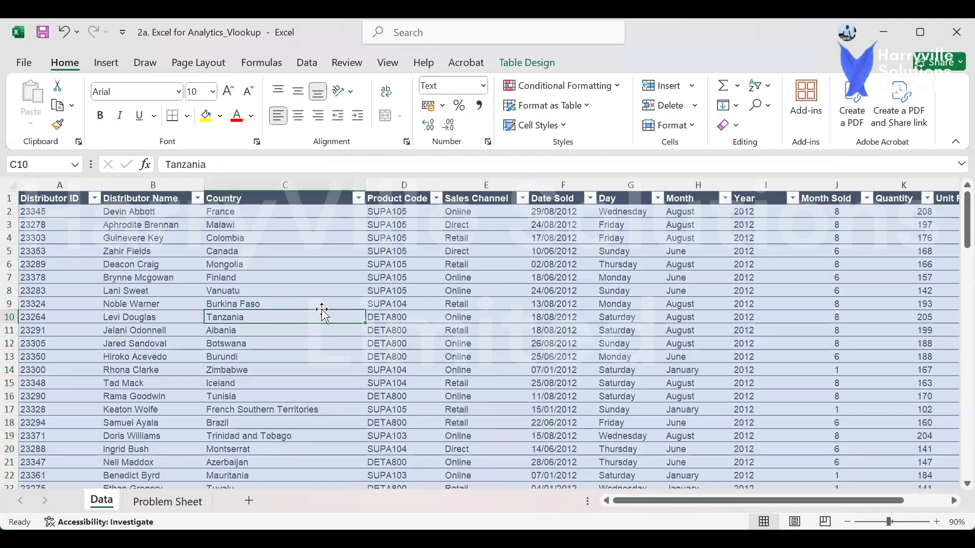
pyautogui.click(167, 501)
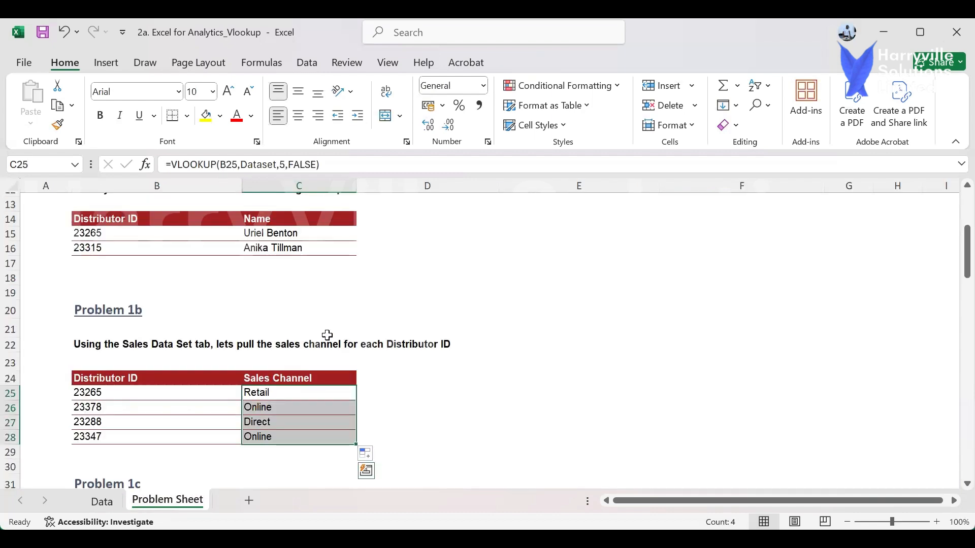
# Beside the Problem 1c table, enter the sample Unique ID SC-002 in G35 and its sales channel Online in F35.
pyautogui.scroll(-1, 344, 321)
pyautogui.scroll(-3, 428, 328)
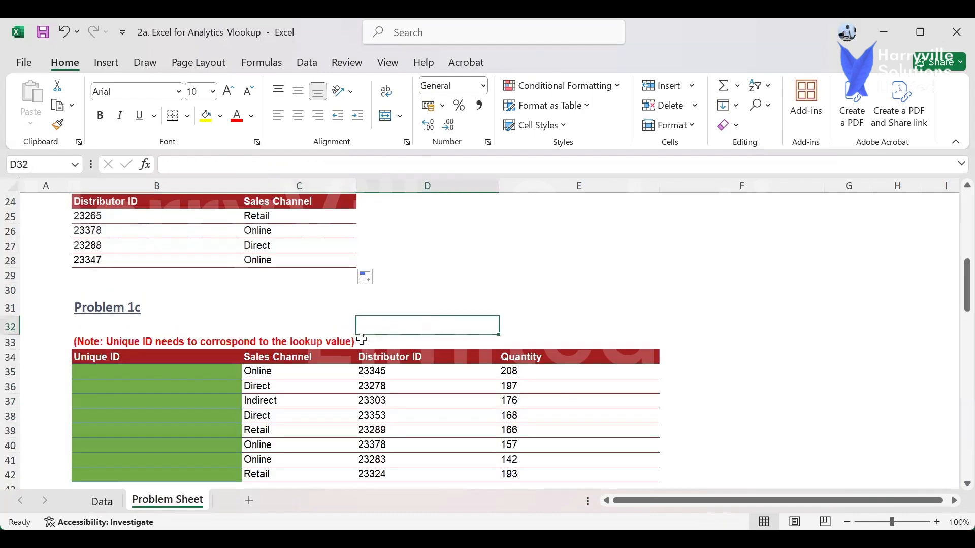
pyautogui.scroll(-2, 333, 310)
pyautogui.scroll(-1, 333, 308)
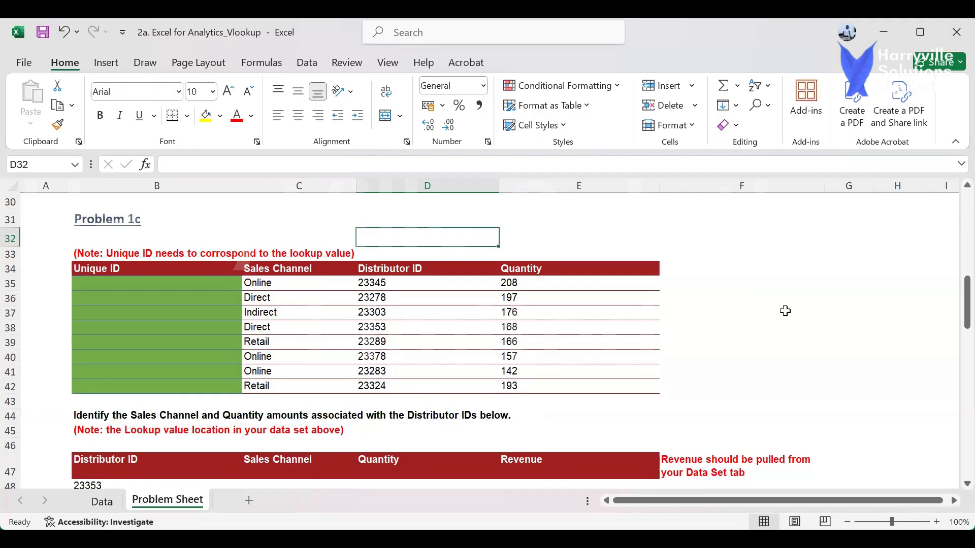
pyautogui.click(767, 294)
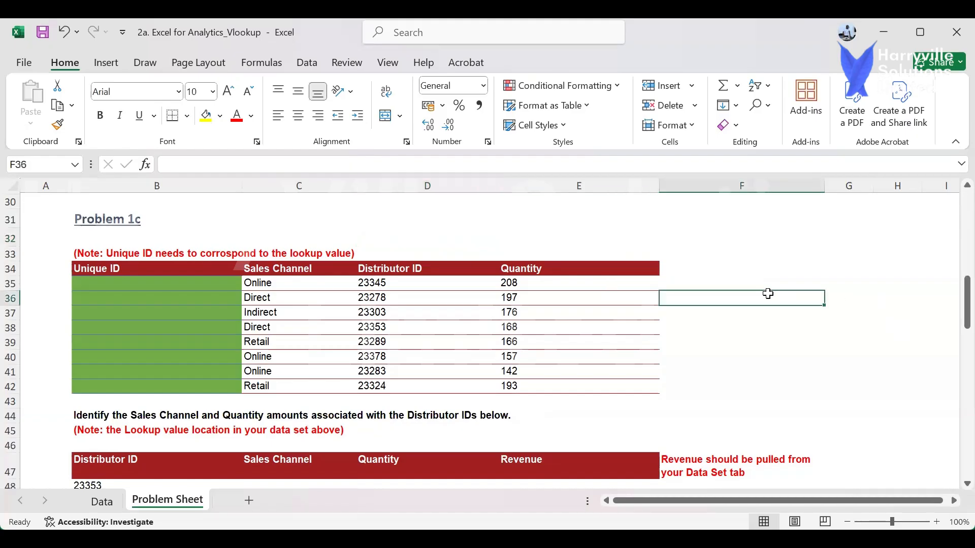
pyautogui.click(865, 286)
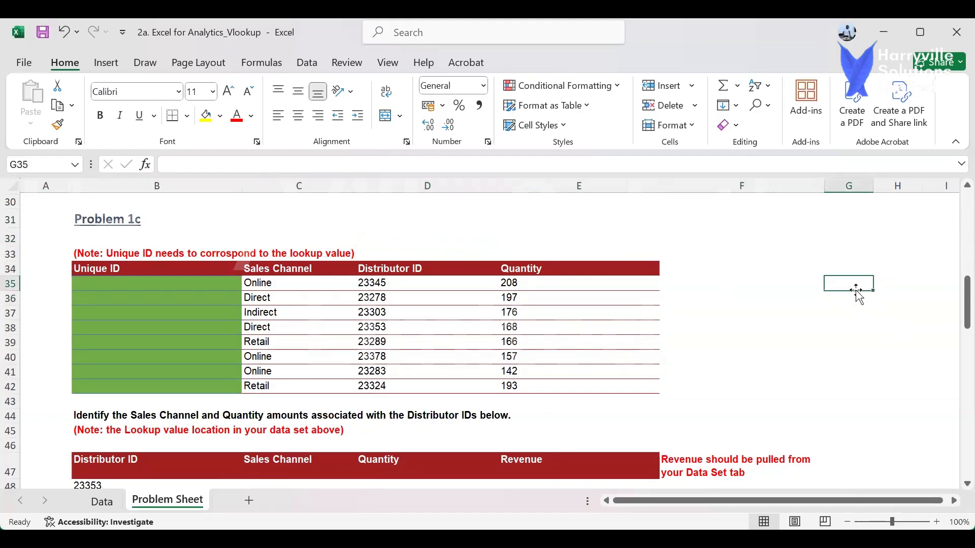
pyautogui.write('SC')
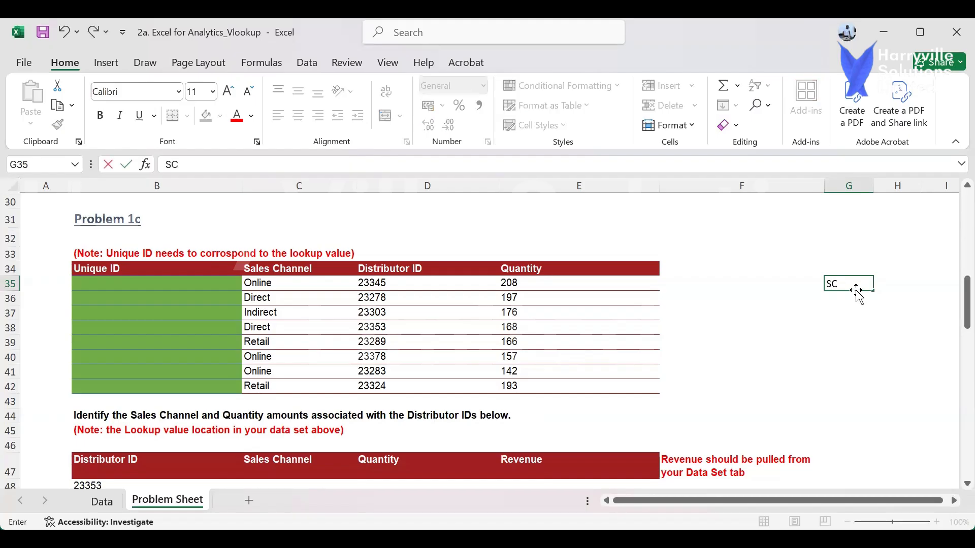
pyautogui.write('-002')
pyautogui.press('Return')
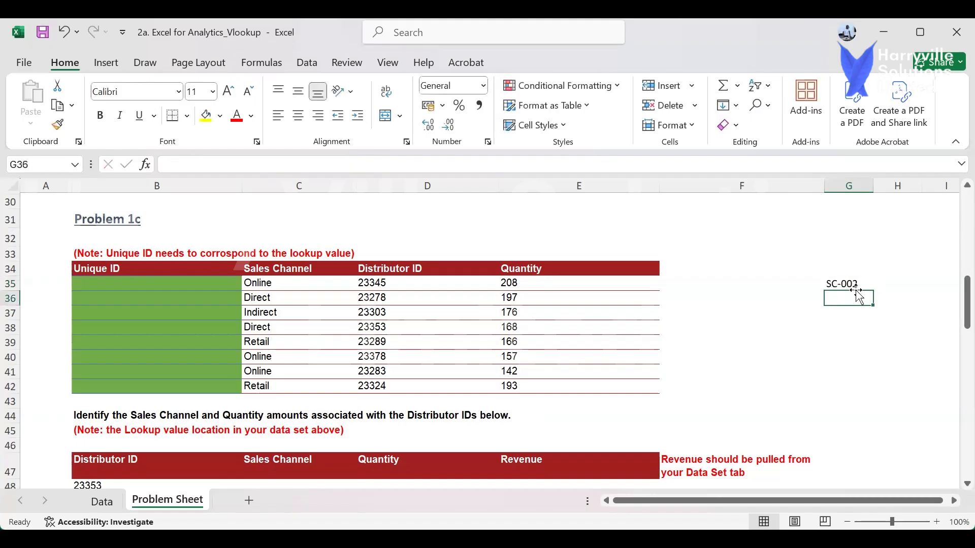
pyautogui.click(794, 281)
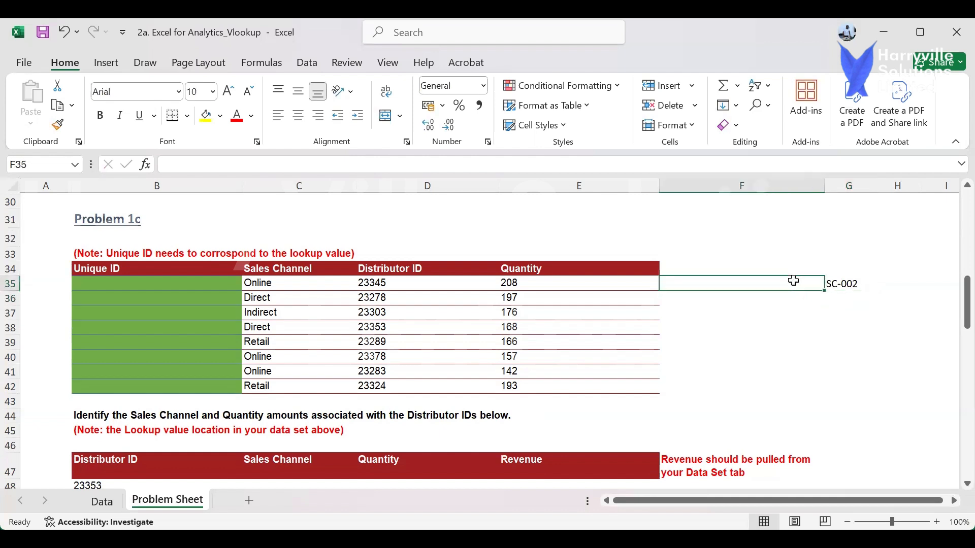
pyautogui.write('O')
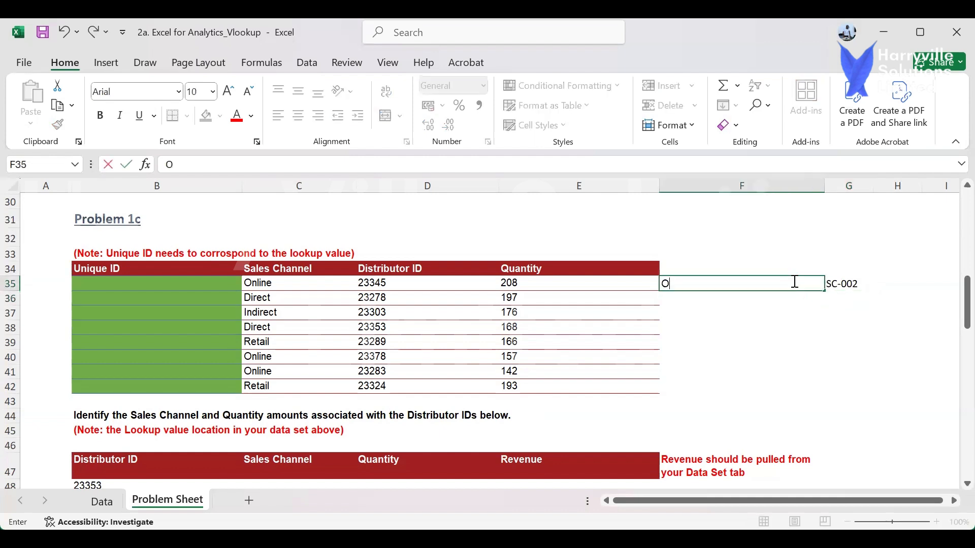
pyautogui.write('nline')
pyautogui.press('Return')
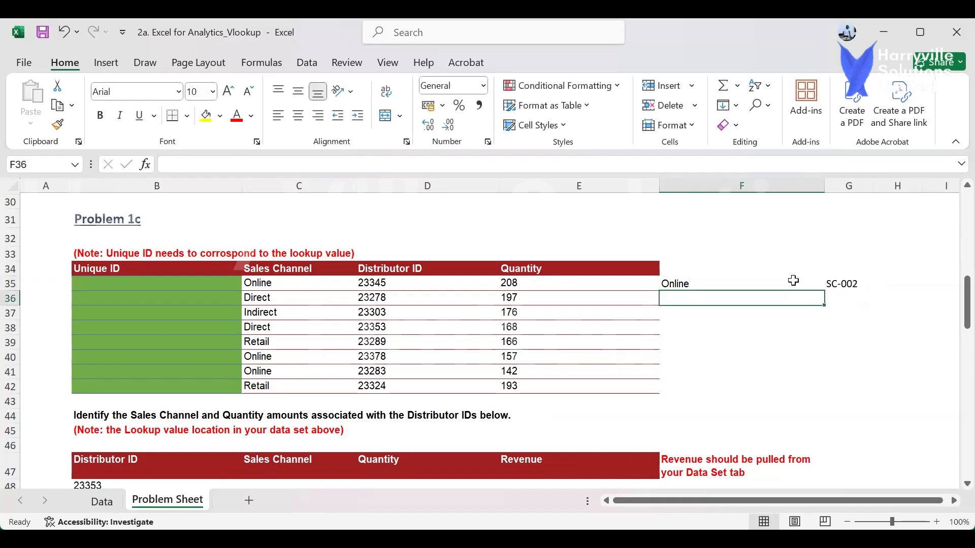
# Clear the sample sales channel and Unique ID from F35 and G35.
pyautogui.click(751, 282)
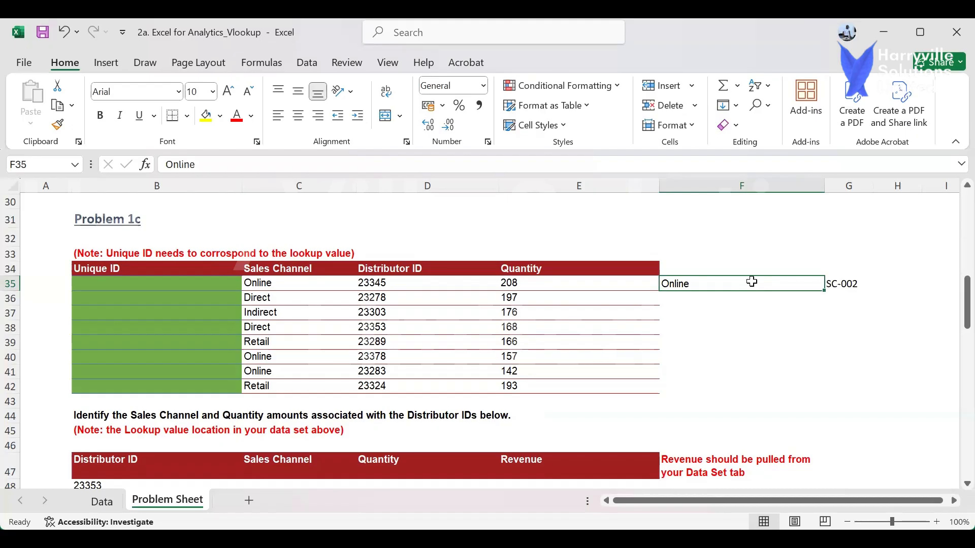
pyautogui.press('Delete')
pyautogui.press('Right')
pyautogui.press('Delete')
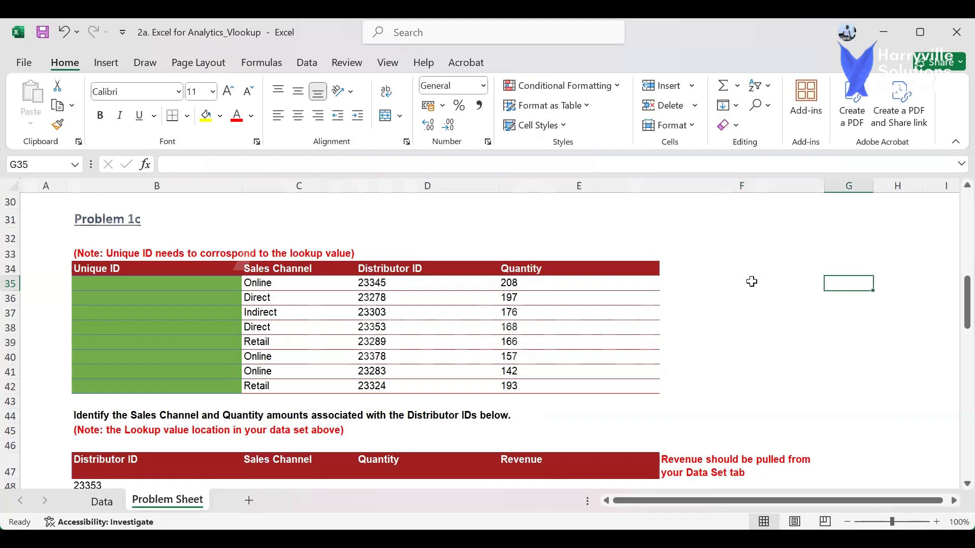
pyautogui.press('Down')
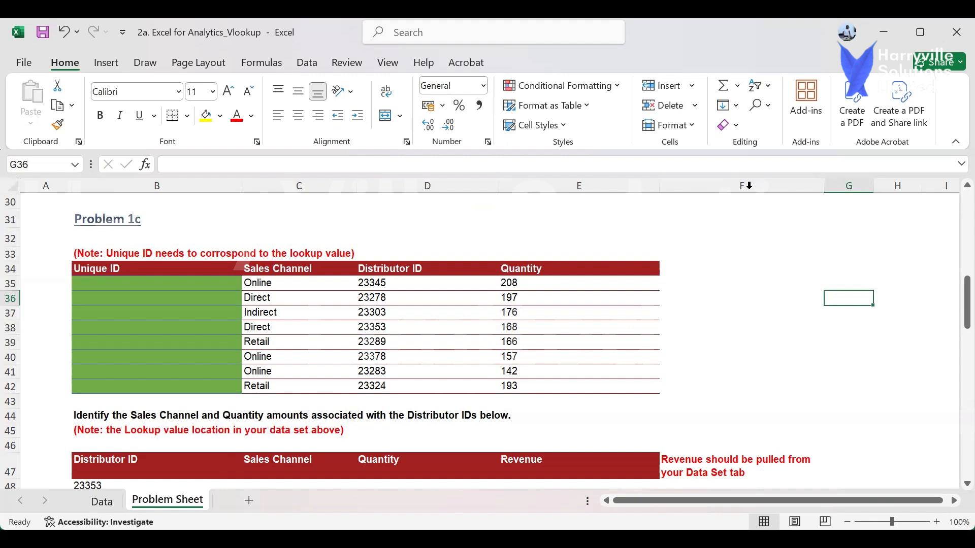
pyautogui.hotkey('alt', 'r')
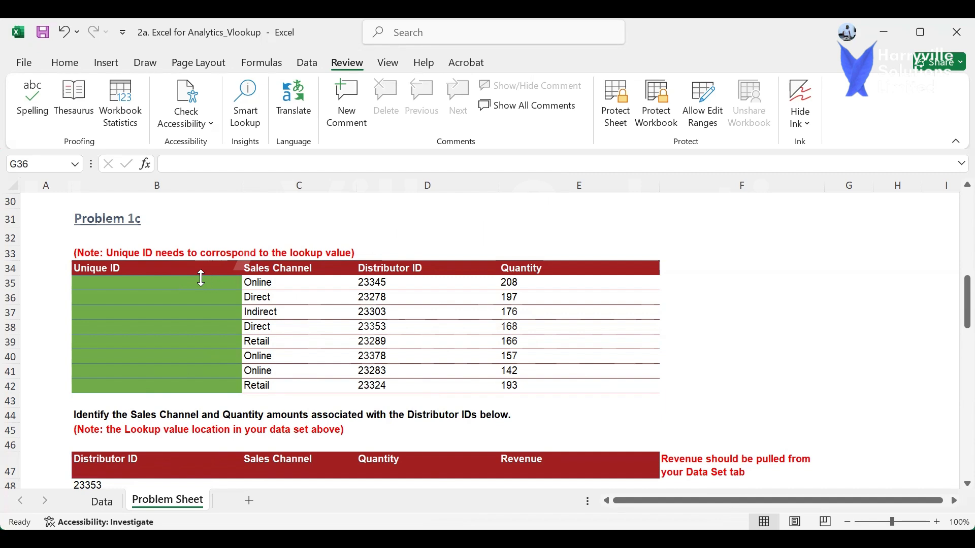
pyautogui.click(106, 499)
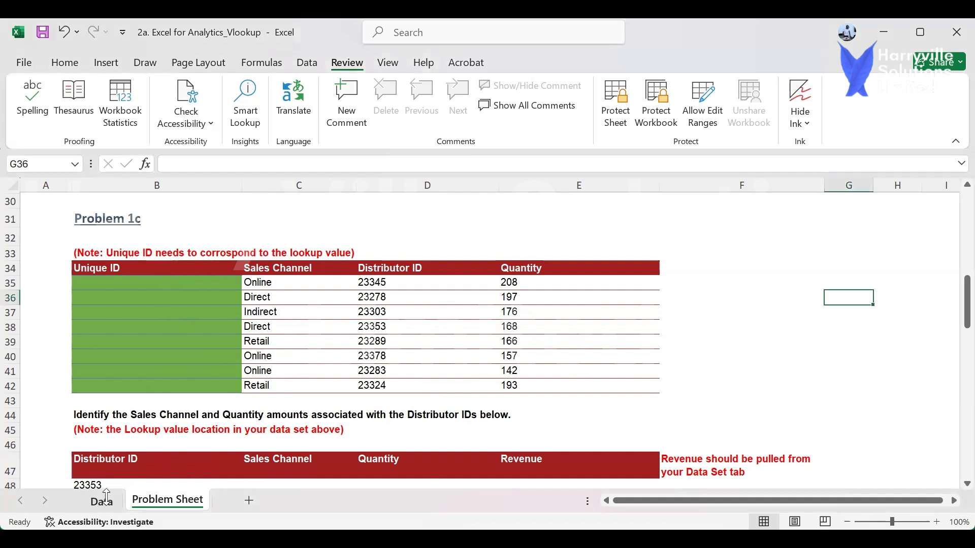
pyautogui.click(106, 498)
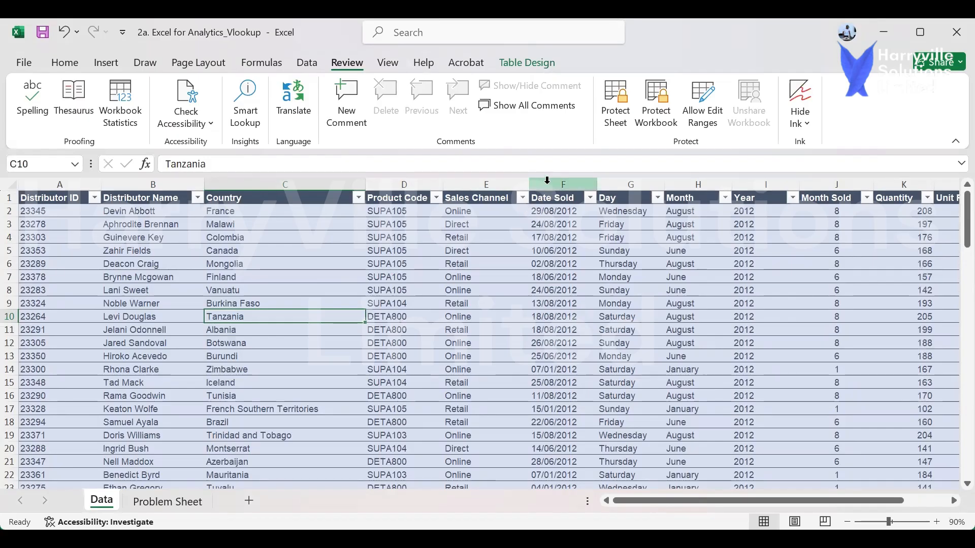
pyautogui.click(170, 503)
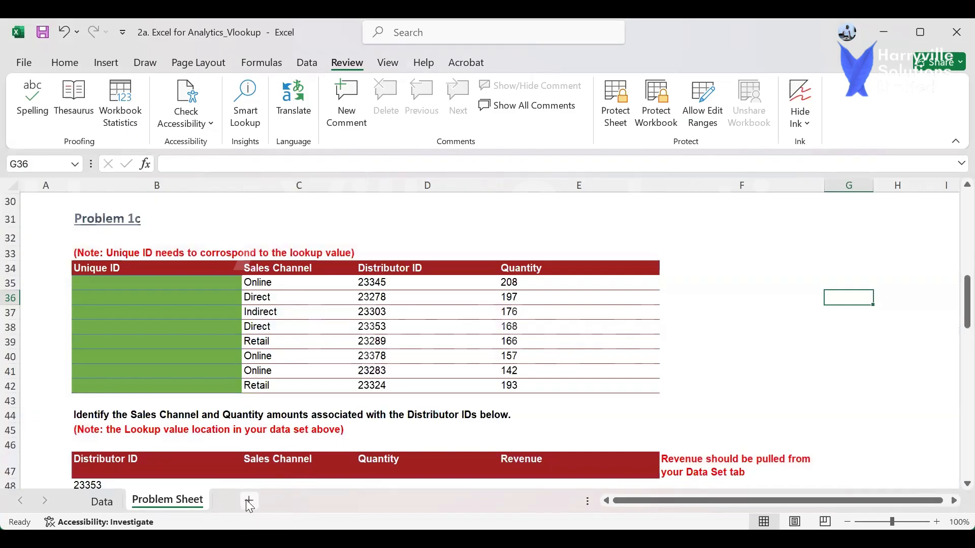
# Add a new worksheet, enter the headers Sales Channel in A1 and Unique ID in B1, and widen column A to show its header.
pyautogui.click(247, 501)
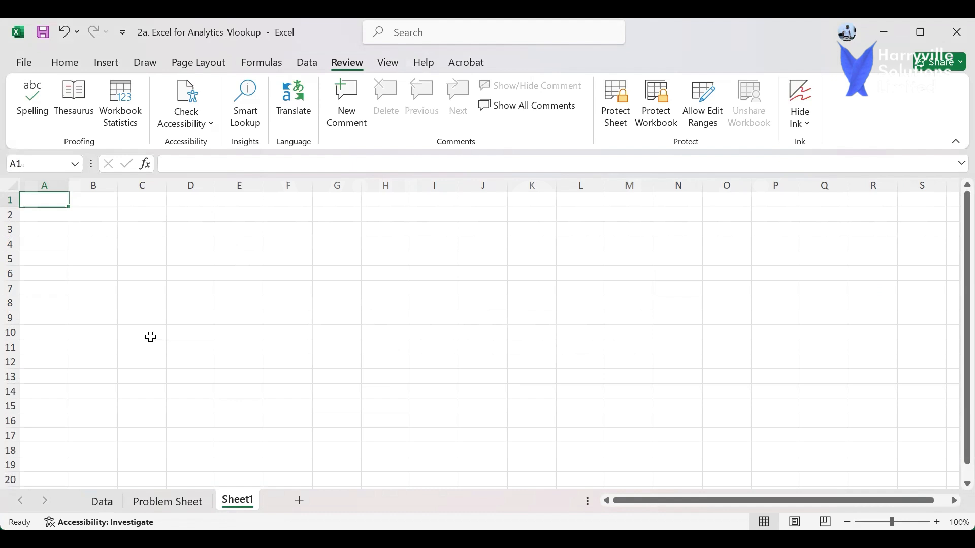
pyautogui.write('Sale')
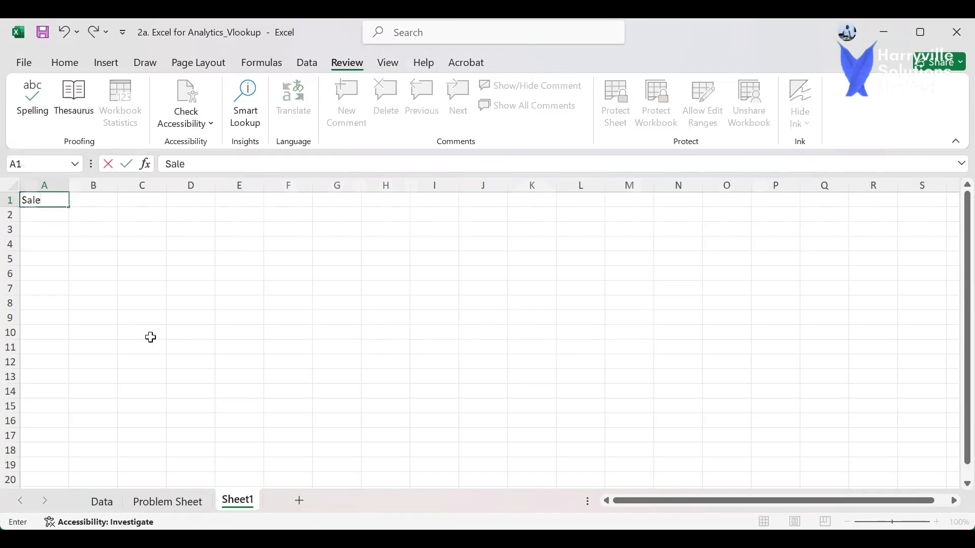
pyautogui.write('s Channel')
pyautogui.press('Tab')
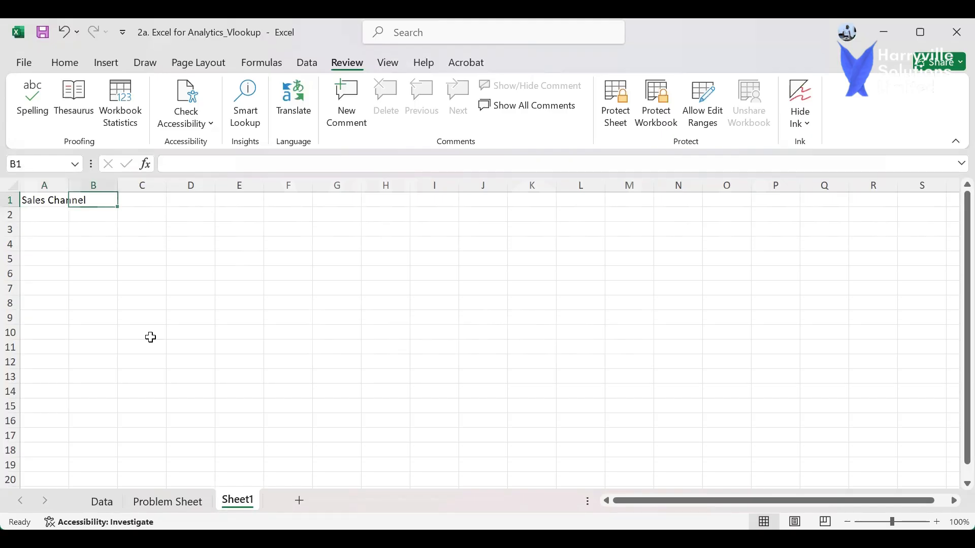
pyautogui.write('U')
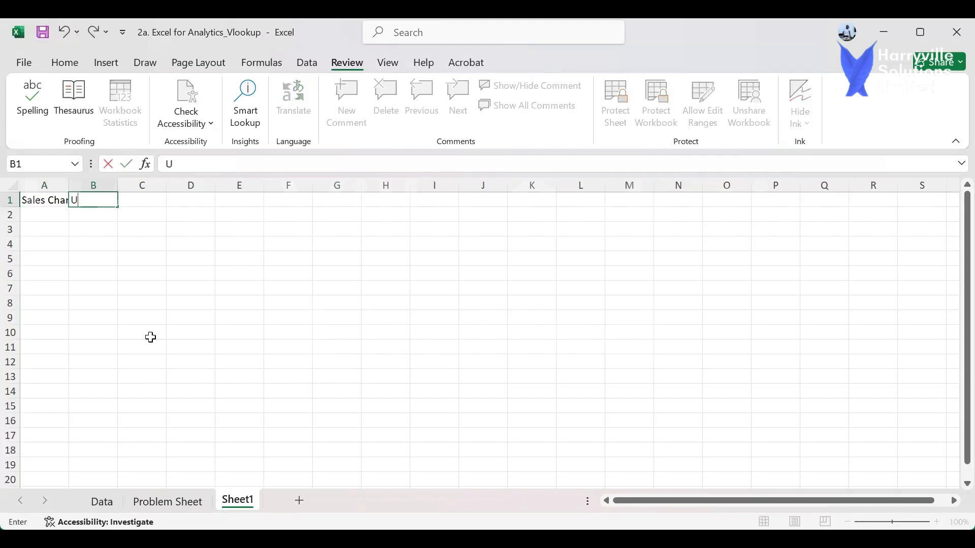
pyautogui.write('nique ID')
pyautogui.press('Return')
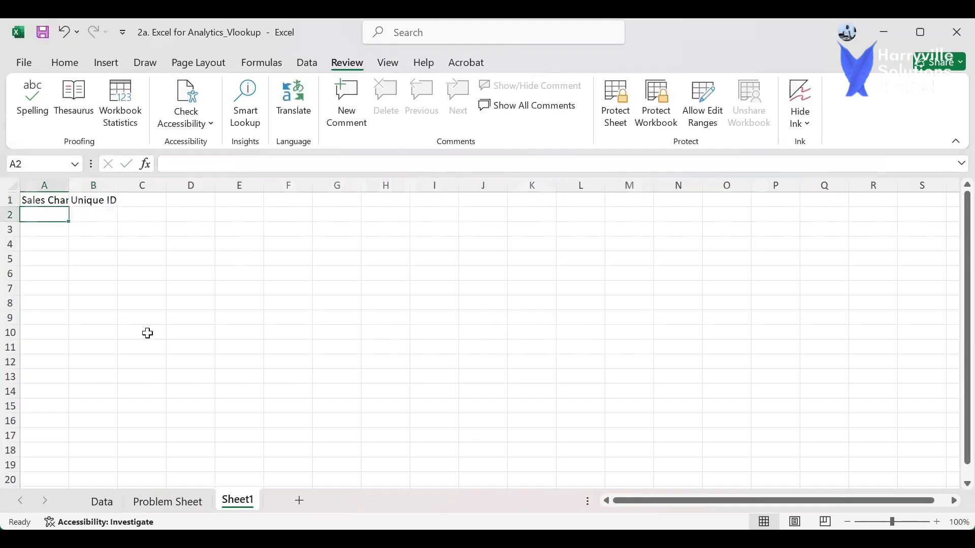
pyautogui.doubleClick(69, 185)
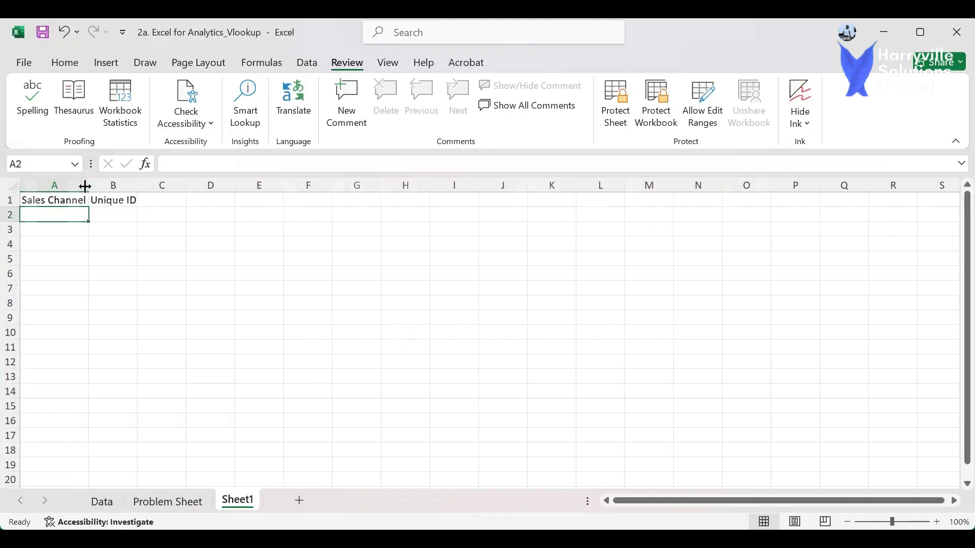
pyautogui.moveTo(87, 186); pyautogui.dragTo(156, 184)
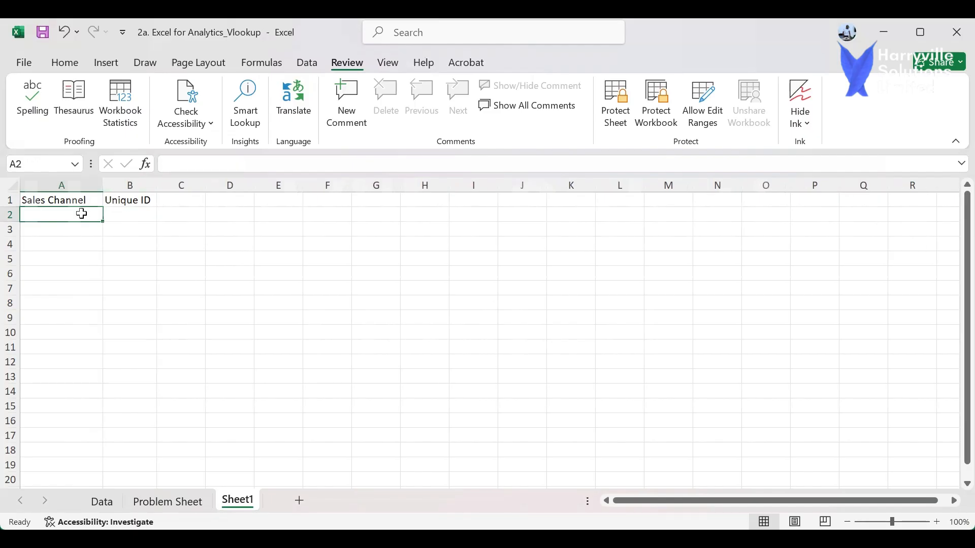
# Review the distinct Sales Channel values in the Data sheet's filter list and return to the new worksheet.
pyautogui.click(178, 504)
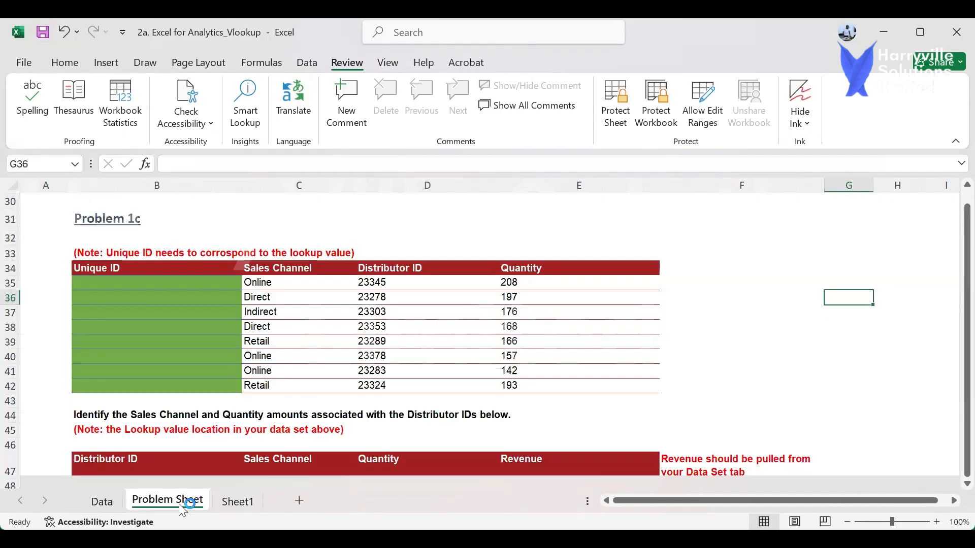
pyautogui.click(102, 503)
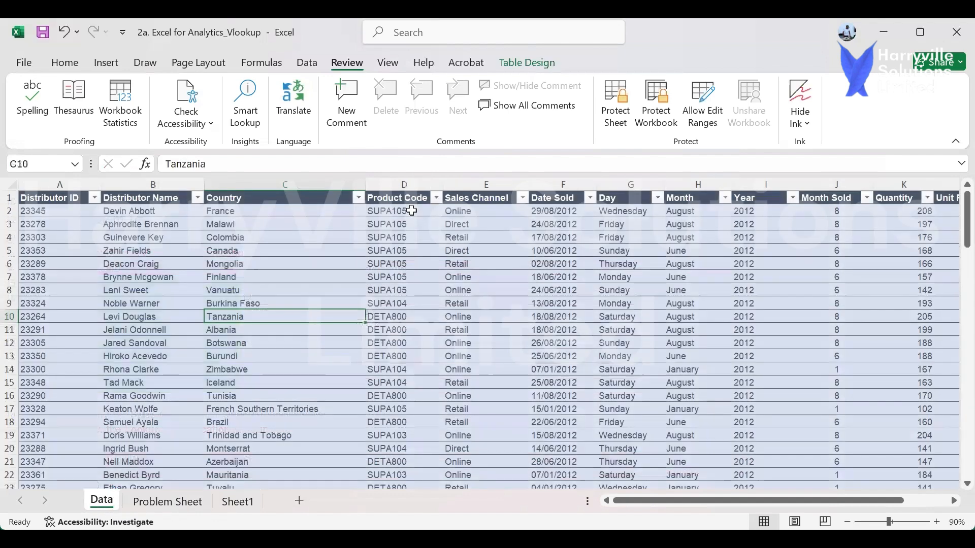
pyautogui.click(522, 198)
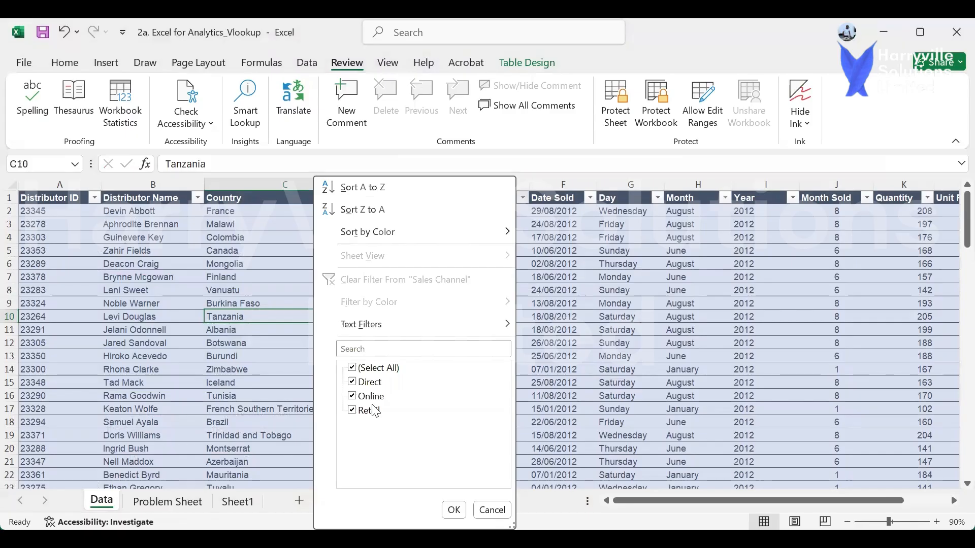
pyautogui.click(143, 506)
pyautogui.click(225, 502)
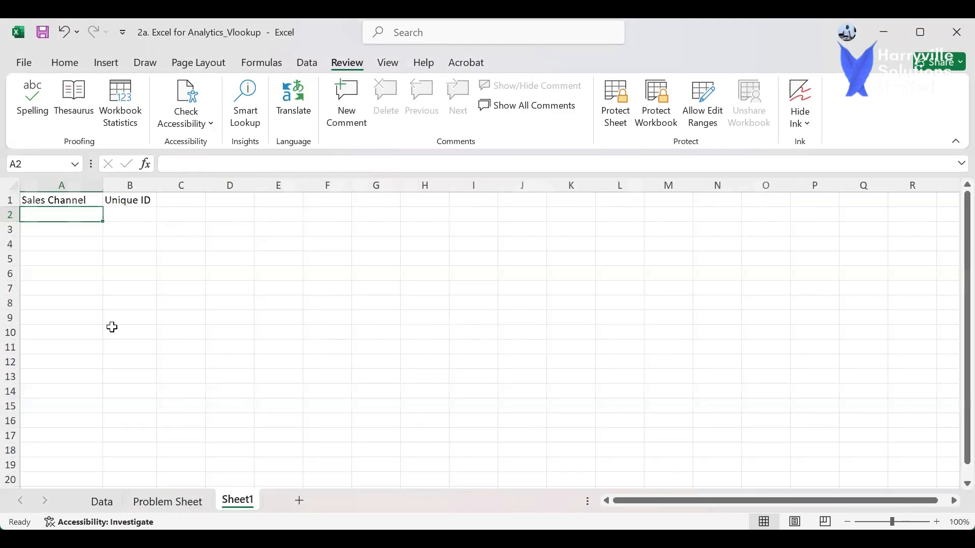
# Rename the new worksheet as SC Unique ID.
pyautogui.doubleClick(237, 500)
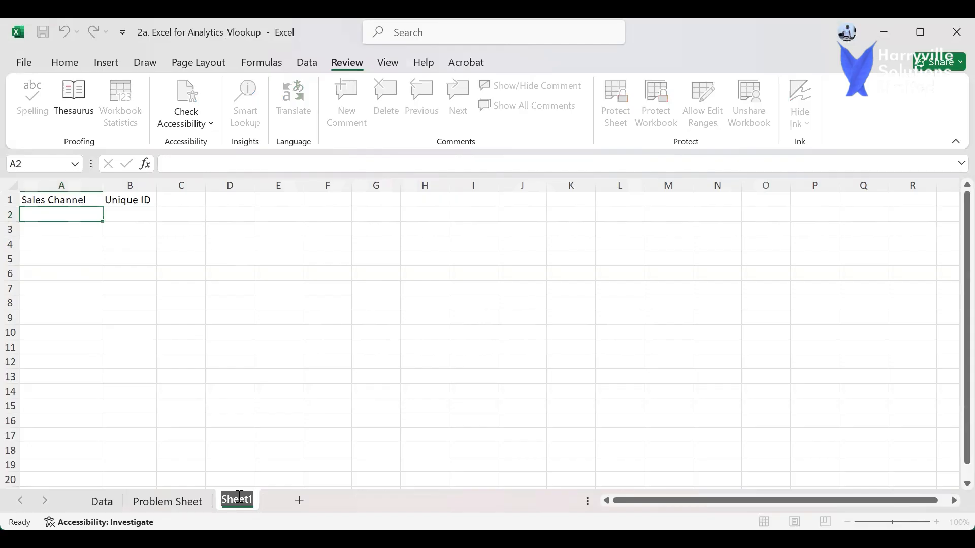
pyautogui.write('SC')
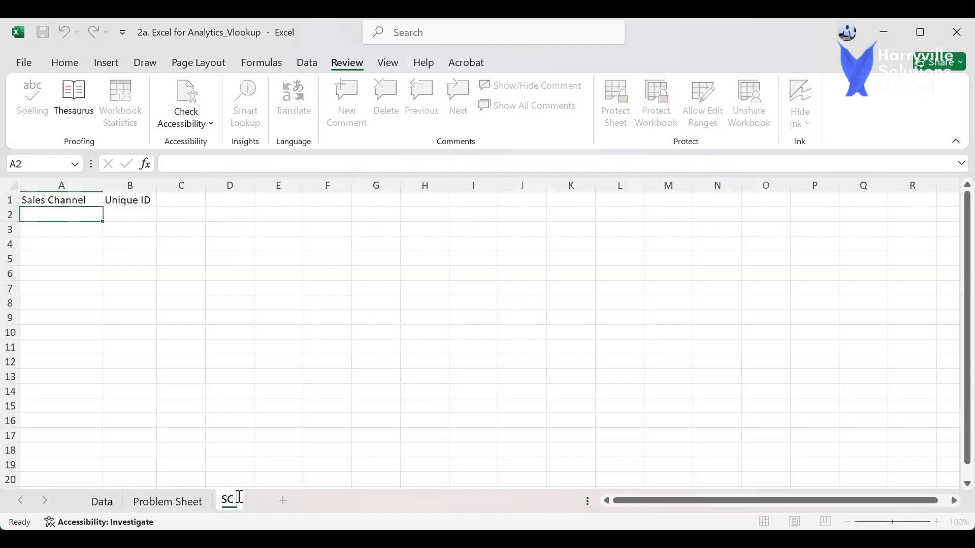
pyautogui.write(' Unique I')
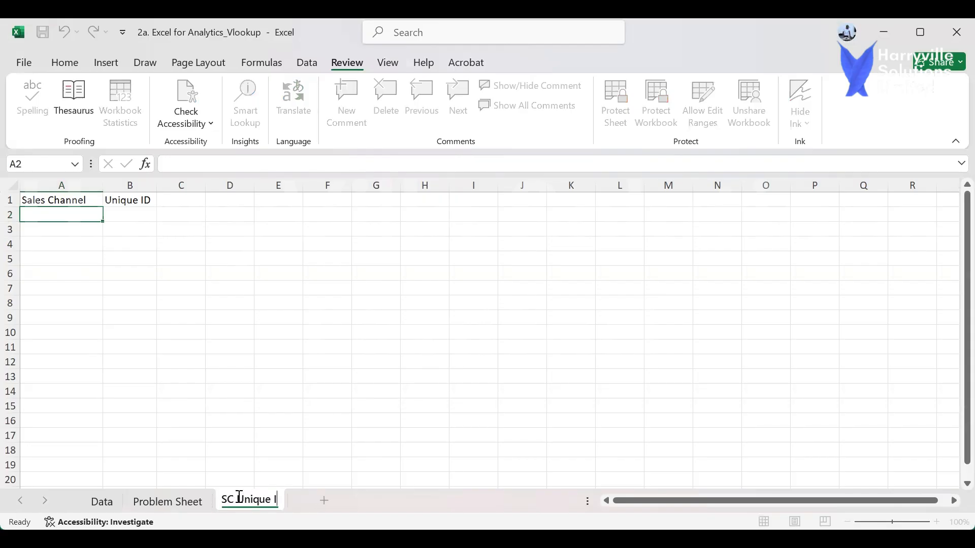
pyautogui.write('D')
pyautogui.press('Return')
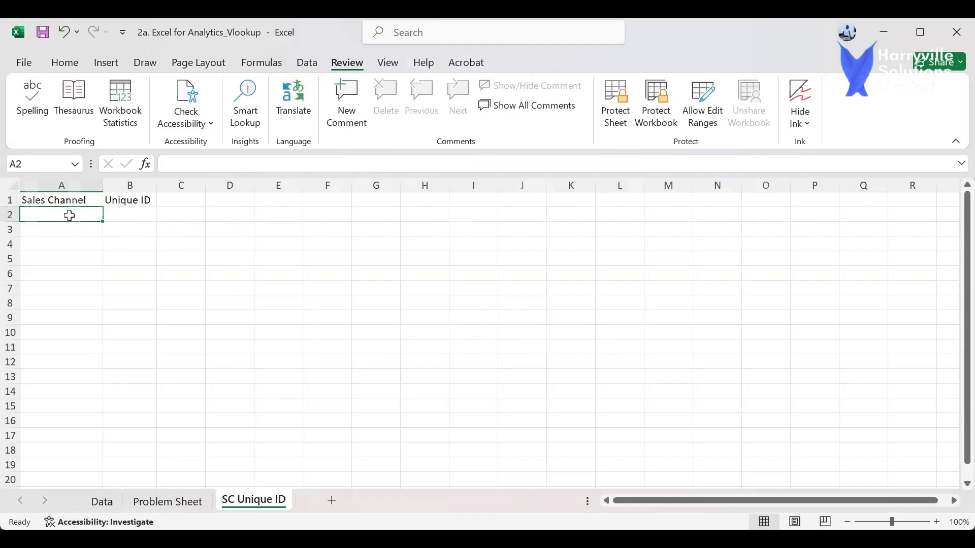
# Enter the sales channels Online, Direct and Retail in cells A2 to A4.
pyautogui.write('On')
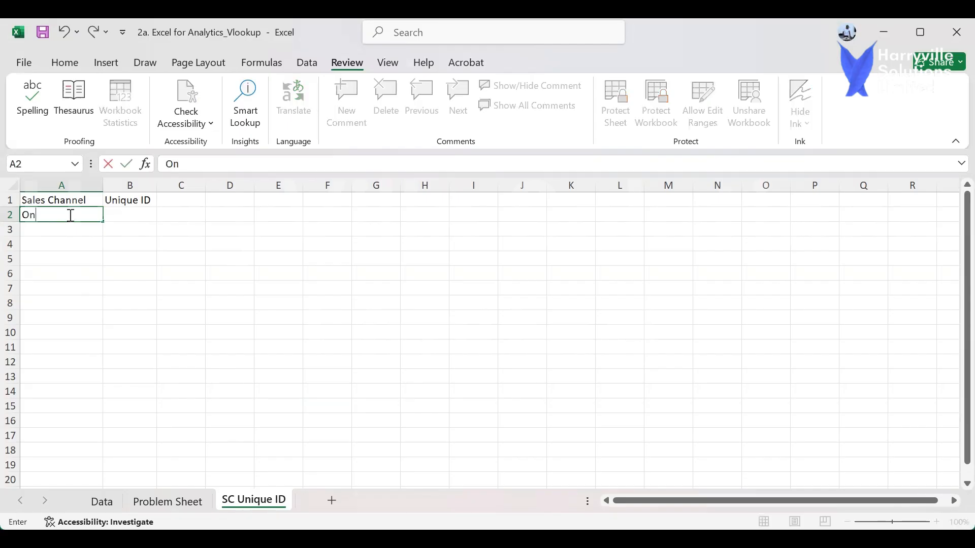
pyautogui.write('line')
pyautogui.press('Return')
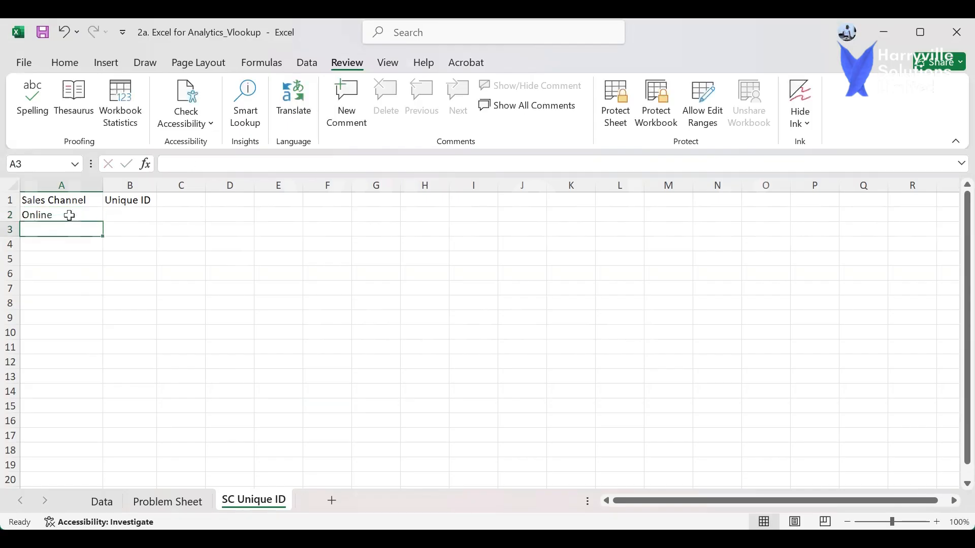
pyautogui.write('Direct')
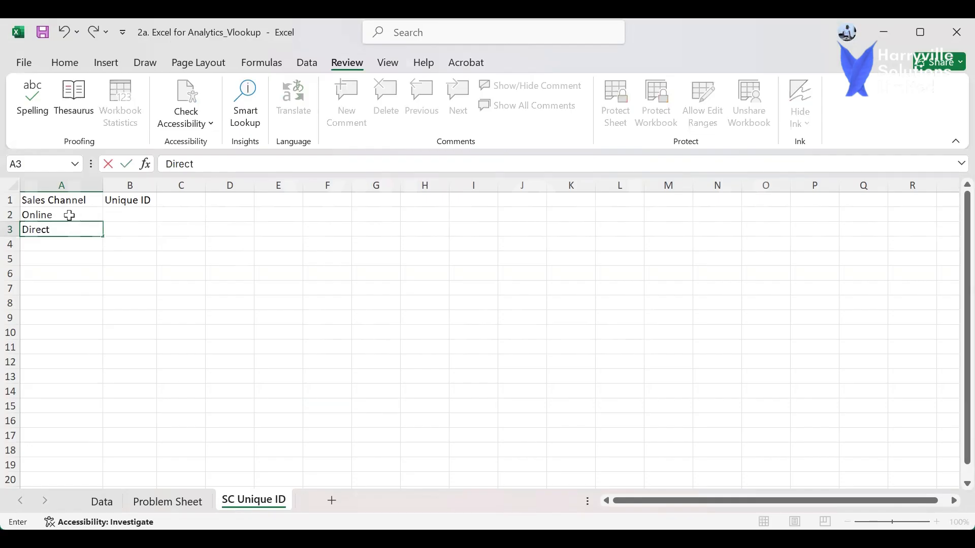
pyautogui.press('Return')
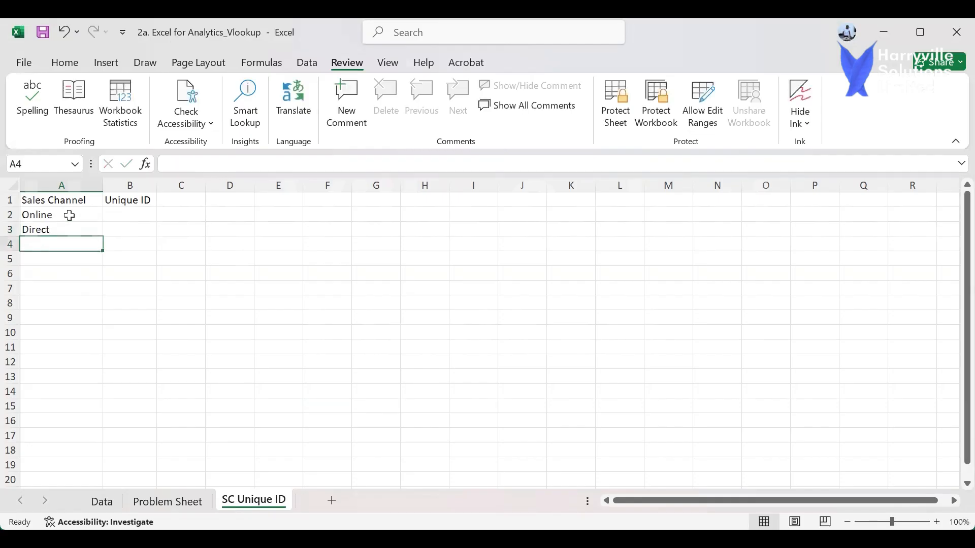
pyautogui.write('Retail')
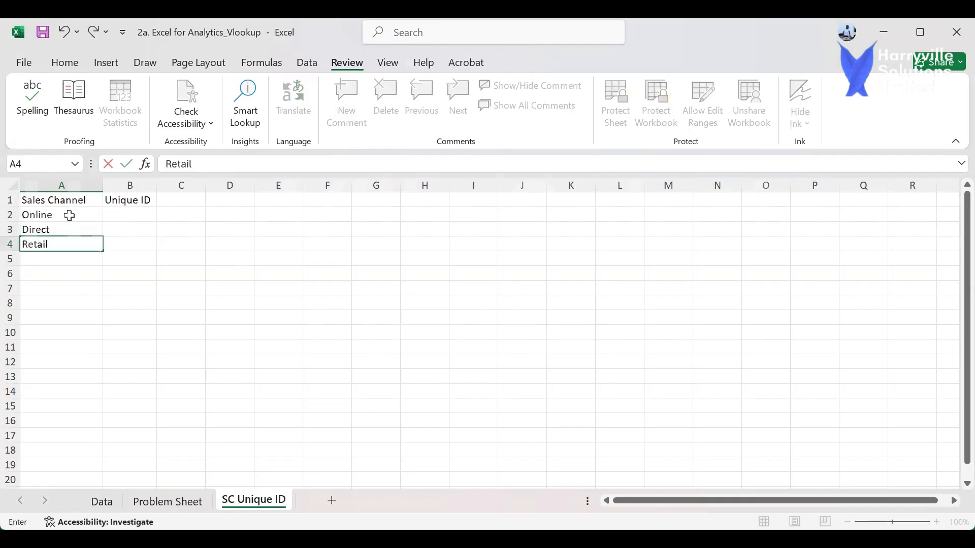
pyautogui.press('Return')
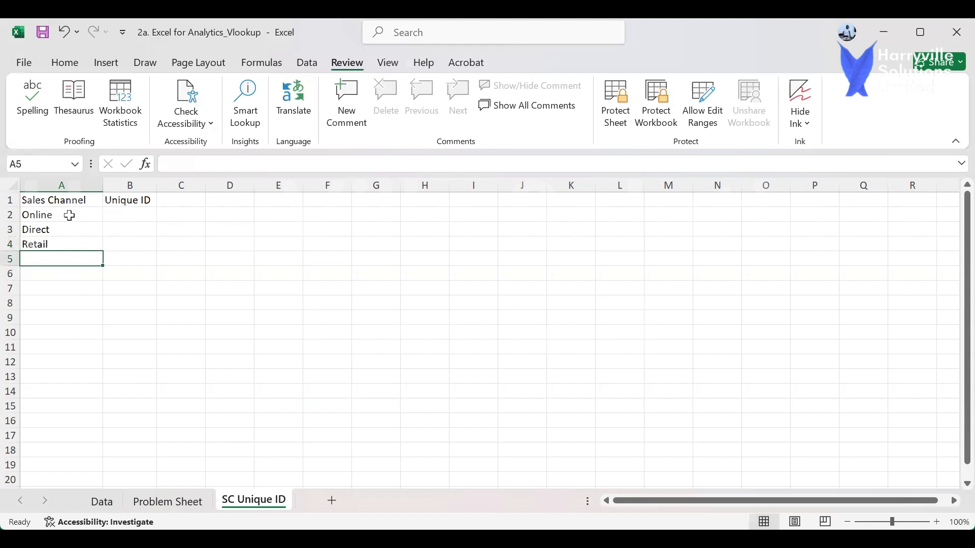
# Enter the unique IDs SC-001, SC-002 and SC-003 in cells B2 to B4.
pyautogui.press('Up')
pyautogui.press('Up')
pyautogui.press('Up')
pyautogui.press('Right')
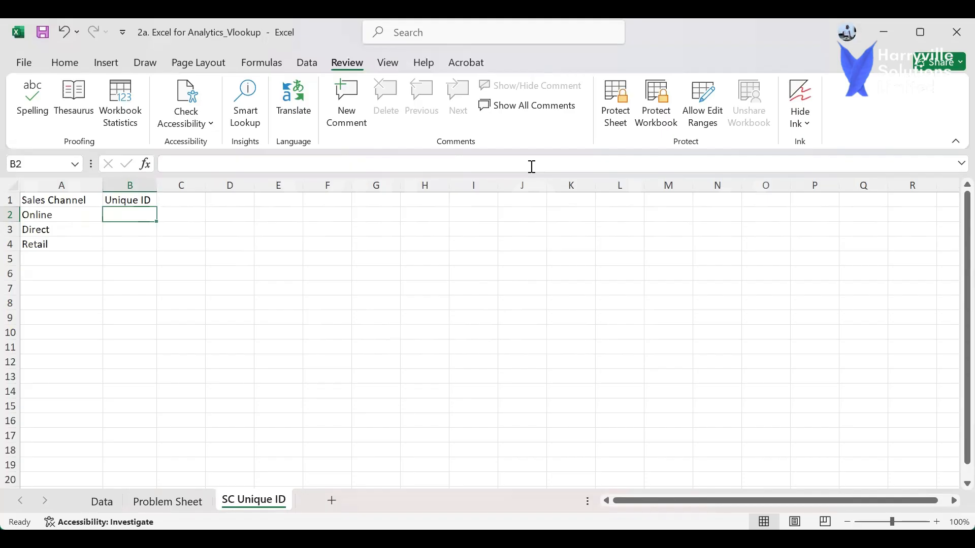
pyautogui.write('S')
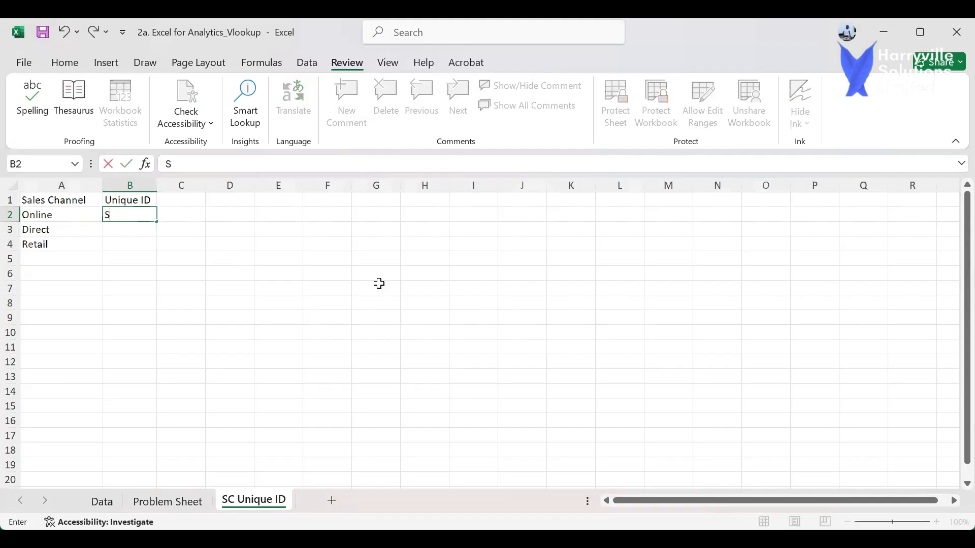
pyautogui.write('C-o')
pyautogui.press('BackSpace')
pyautogui.write('001')
pyautogui.press('Return')
pyautogui.write('SC-')
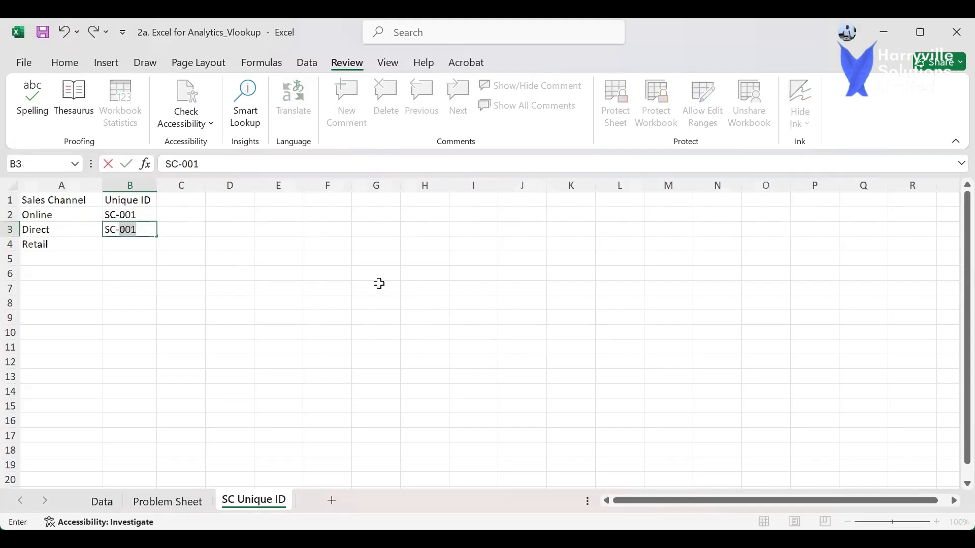
pyautogui.write('002')
pyautogui.press('Return')
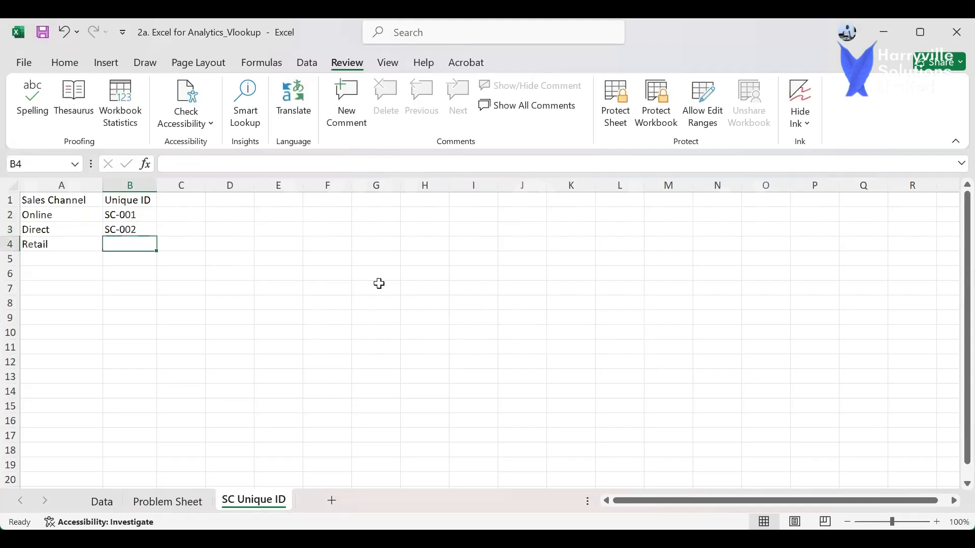
pyautogui.write('SC-')
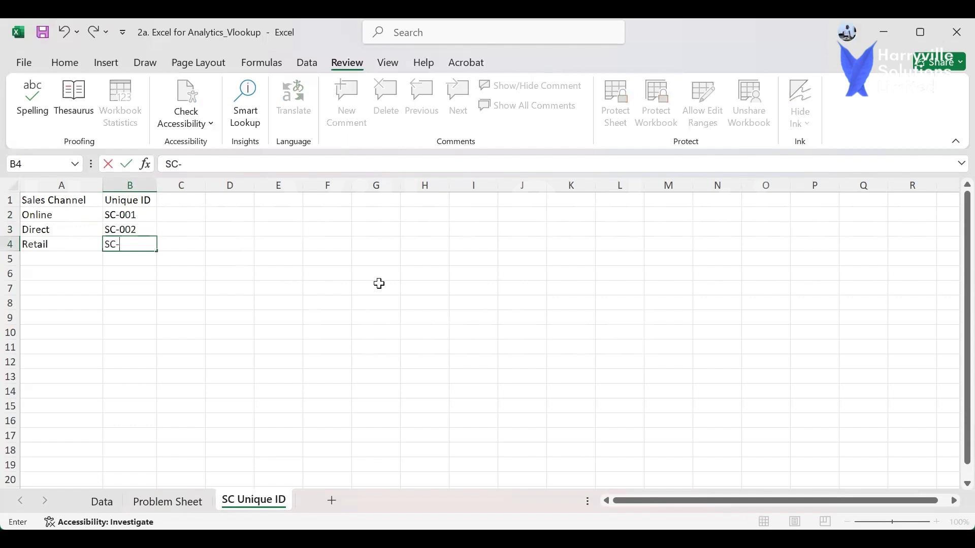
pyautogui.write('003')
pyautogui.press('Return')
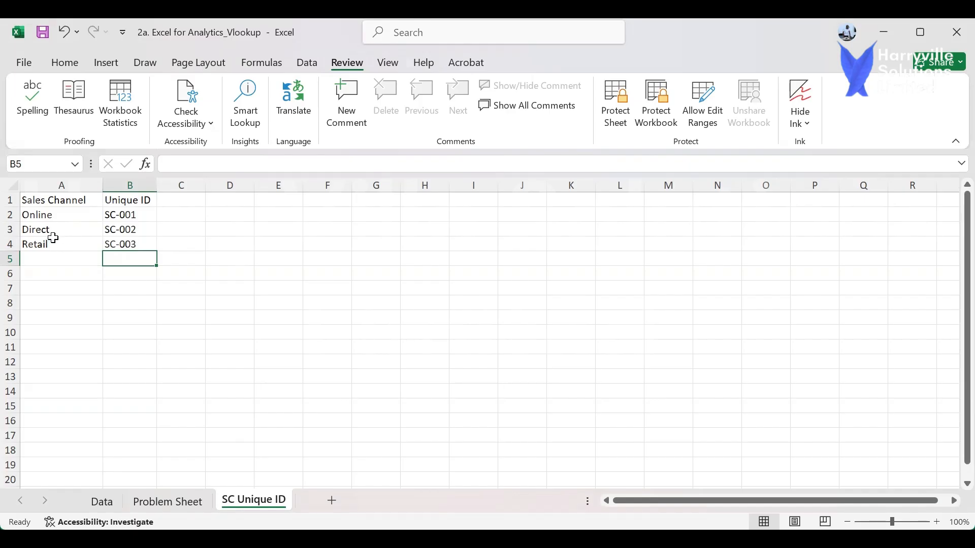
# Convert the range A1:B4 into a table that has headers.
pyautogui.press('Up')
pyautogui.press('Up')
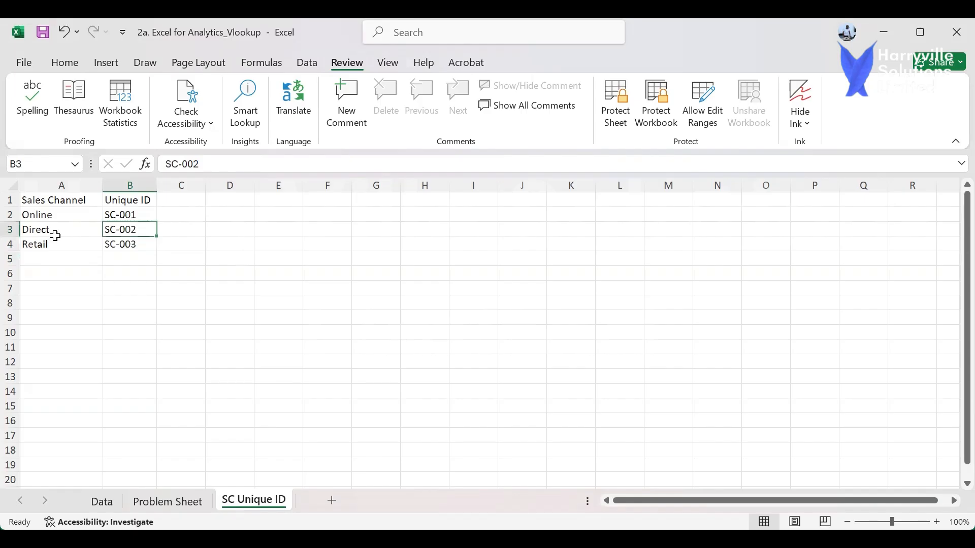
pyautogui.hotkey('ctrl', 'a')
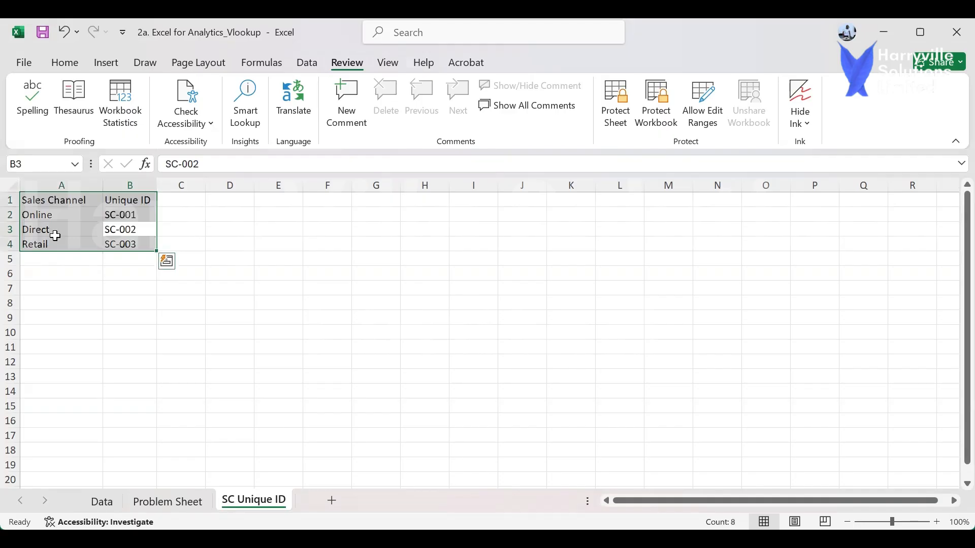
pyautogui.hotkey('ctrl', 't')
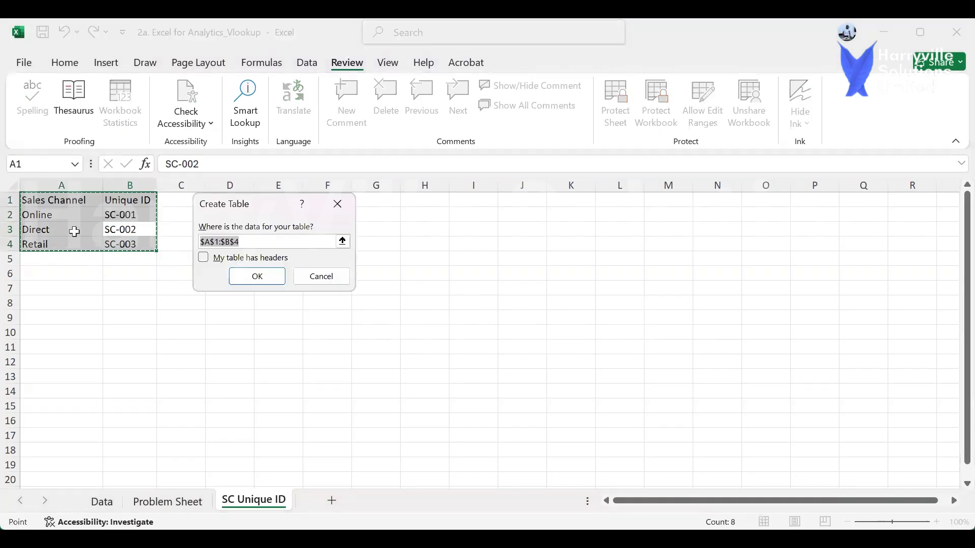
pyautogui.click(206, 259)
pyautogui.click(204, 258)
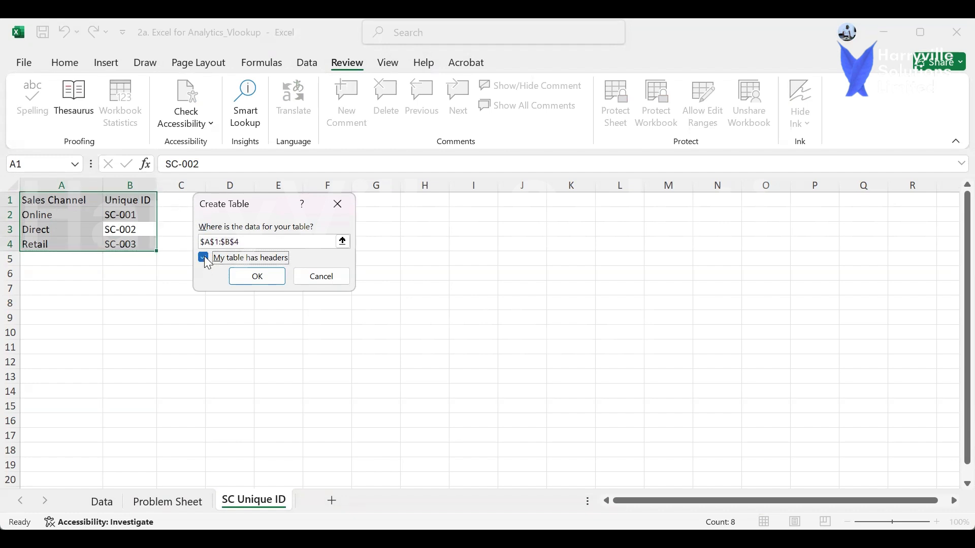
pyautogui.click(262, 278)
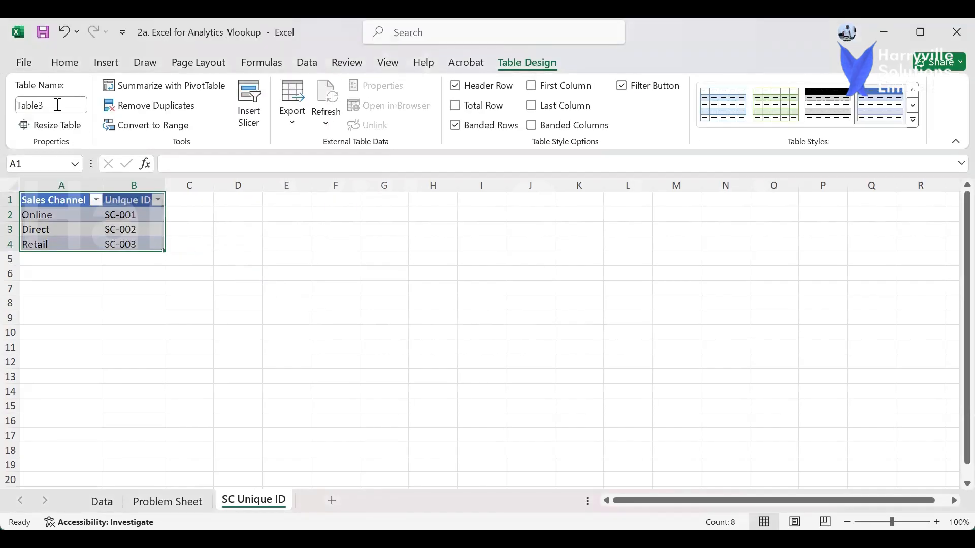
# Name the new table UniqueID and widen columns A and B slightly so the headers fit beside the filter arrows.
pyautogui.click(57, 105)
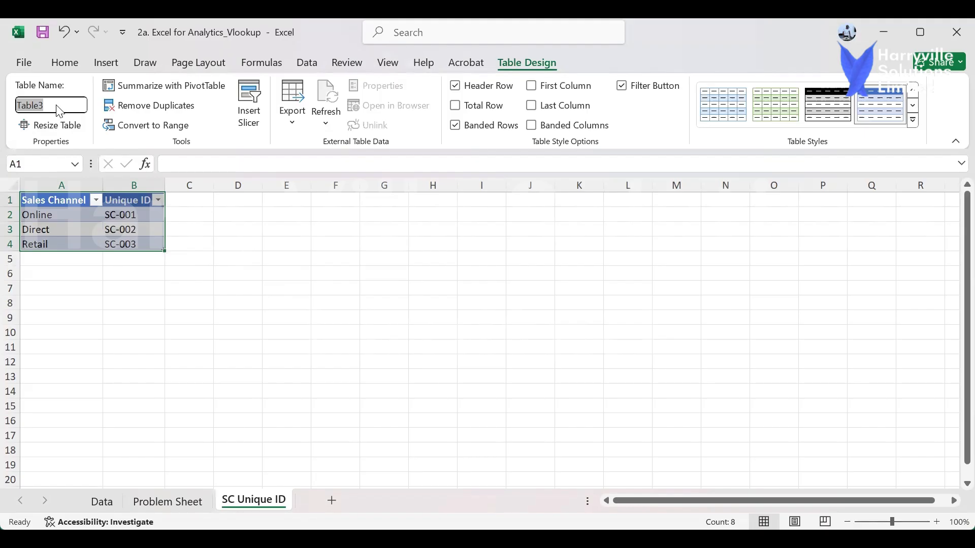
pyautogui.write('UniqueID')
pyautogui.press('Return')
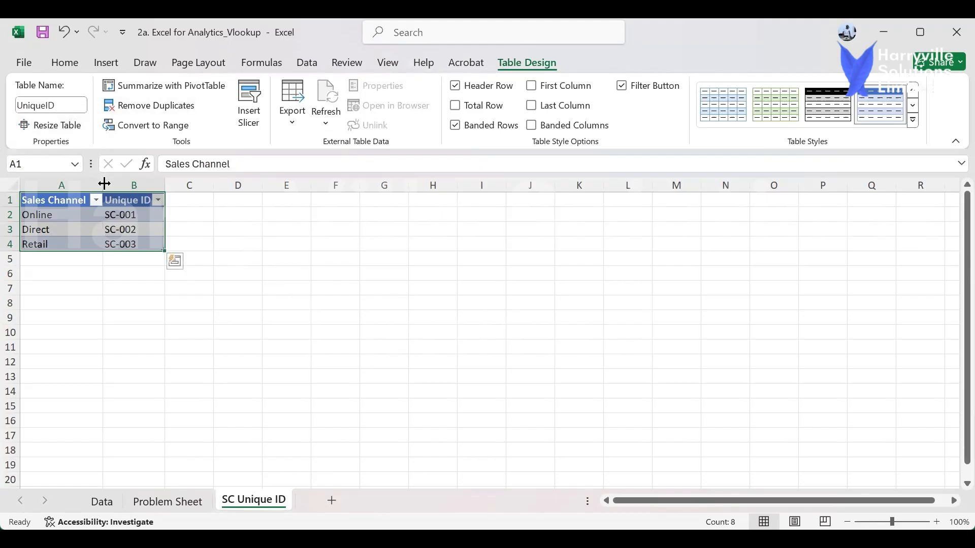
pyautogui.moveTo(104, 184); pyautogui.dragTo(116, 184)
pyautogui.moveTo(177, 184); pyautogui.dragTo(180, 183)
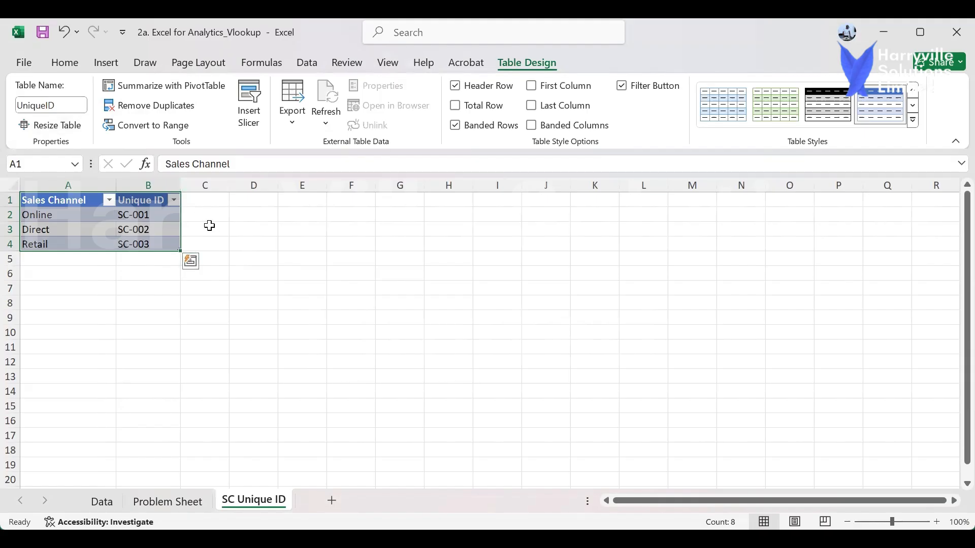
pyautogui.click(210, 226)
# Compare the sales channels in the Problem 1c table with those listed on the SC Unique ID sheet.
pyautogui.click(168, 502)
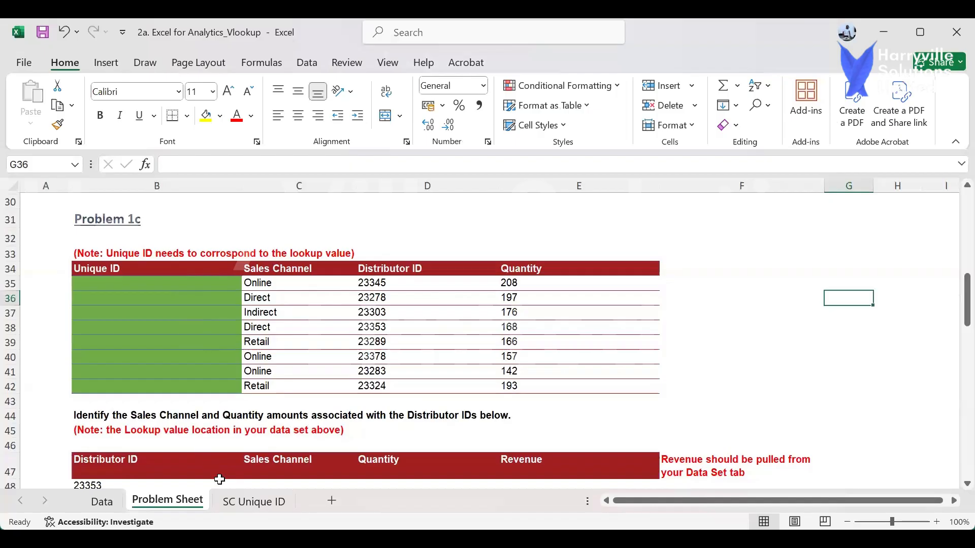
pyautogui.click(234, 502)
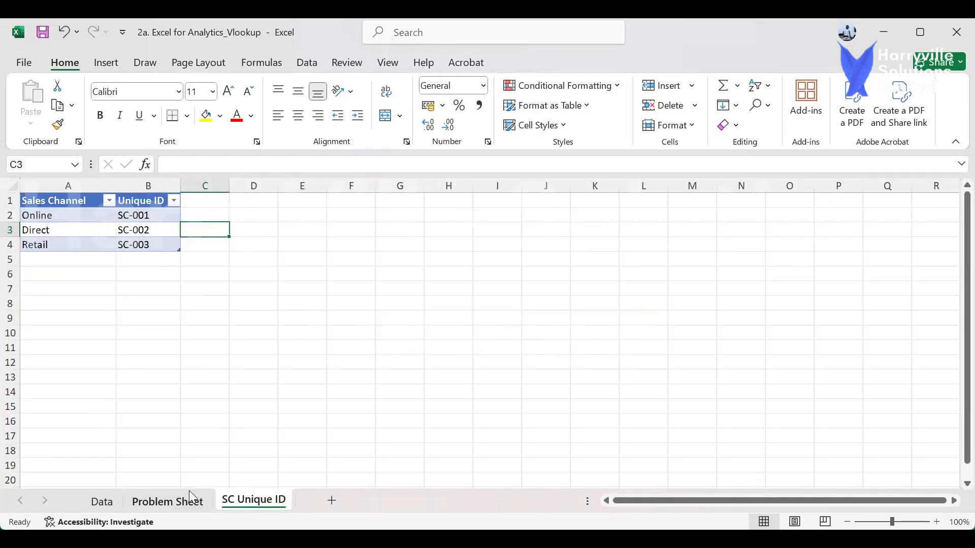
pyautogui.click(193, 504)
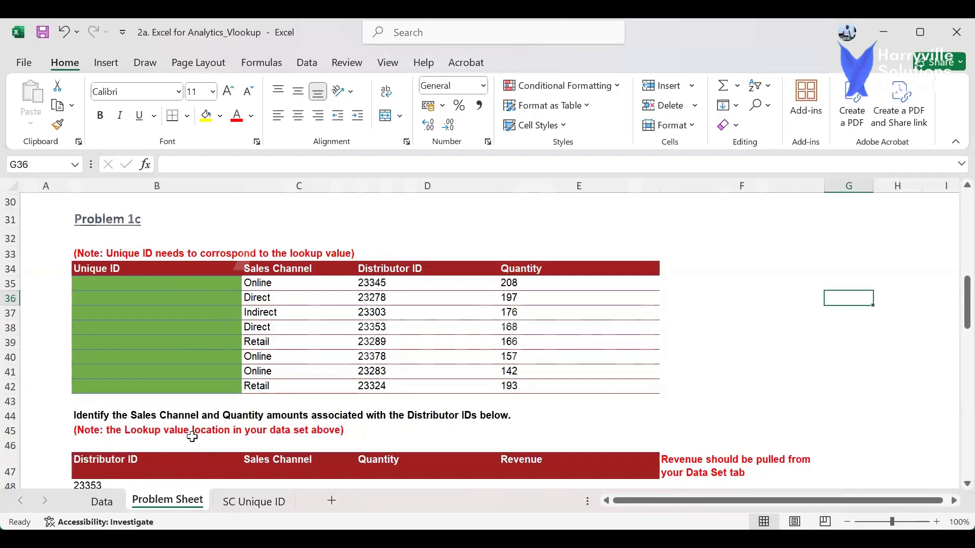
pyautogui.click(239, 501)
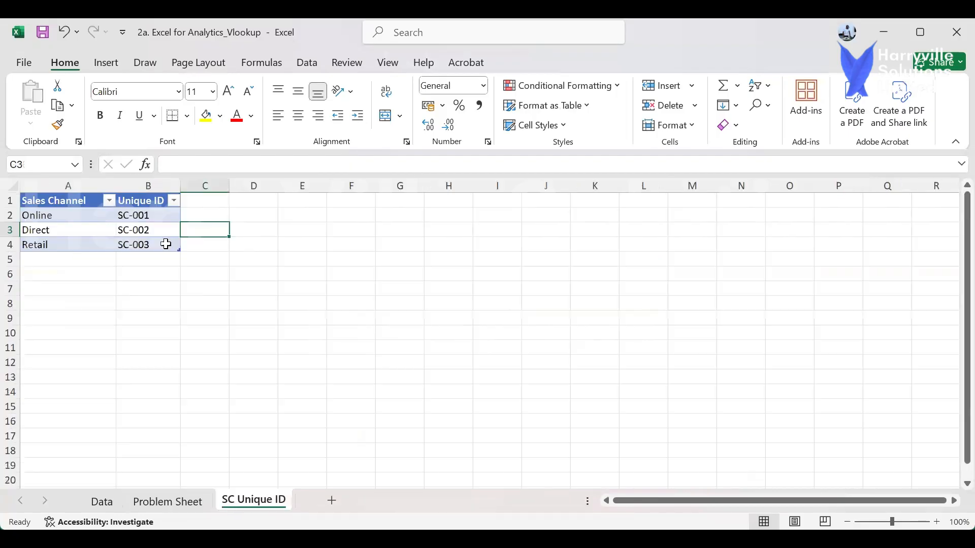
pyautogui.click(173, 503)
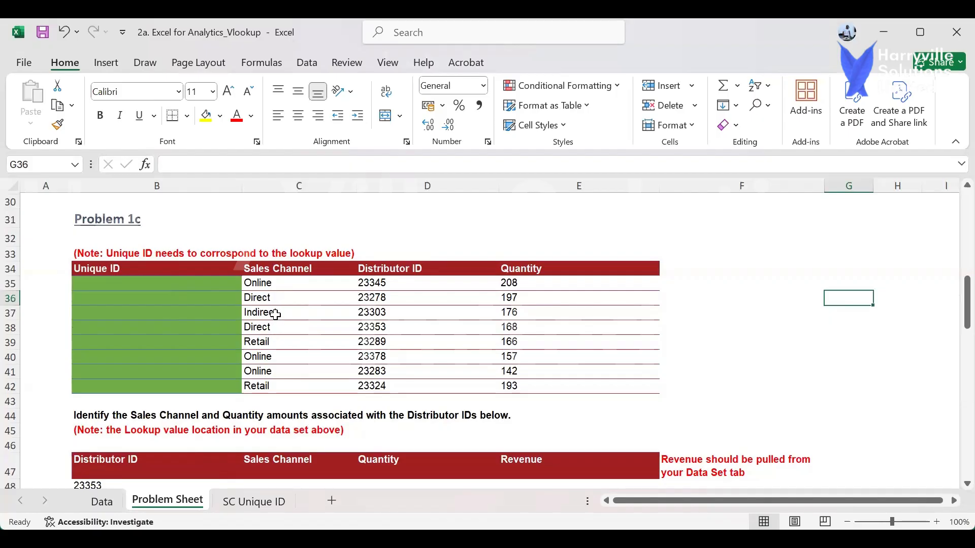
# Add a row to the UniqueID table with sales channel Indirect in A5 and unique ID SC-004 in B5.
pyautogui.click(254, 501)
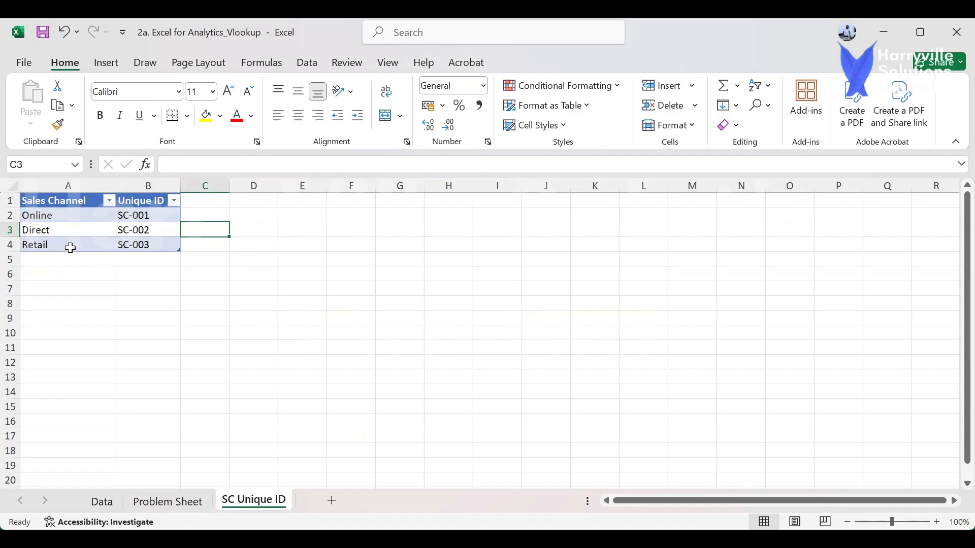
pyautogui.click(147, 244)
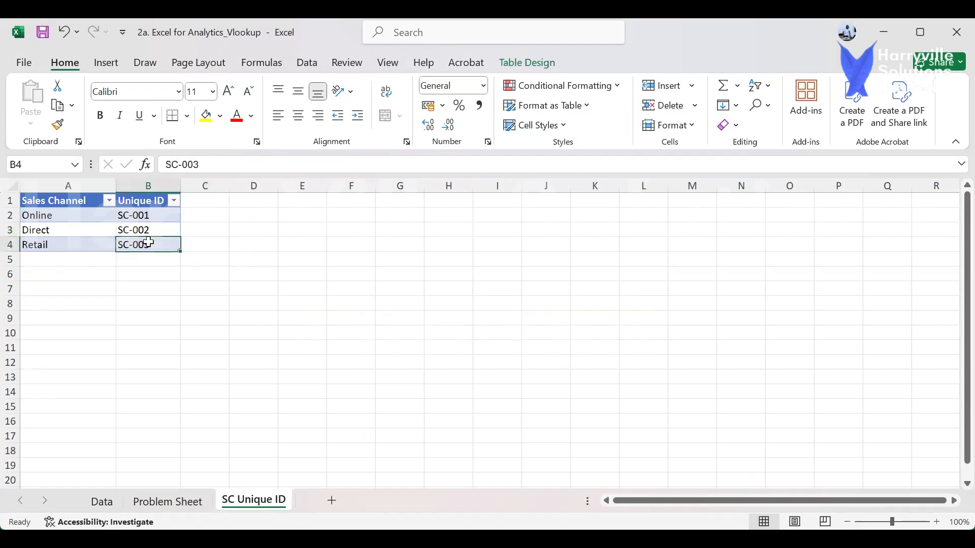
pyautogui.press('Down')
pyautogui.press('Left')
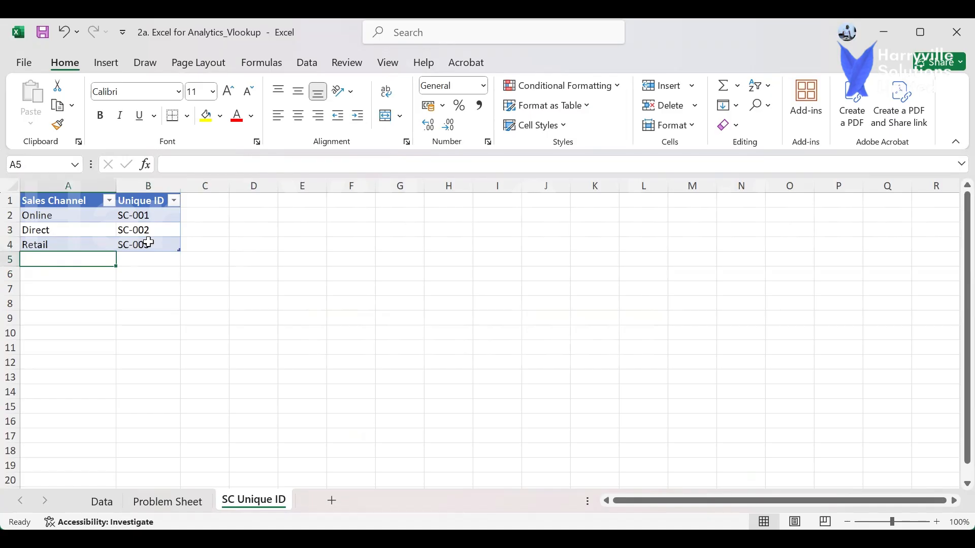
pyautogui.write('Indrie')
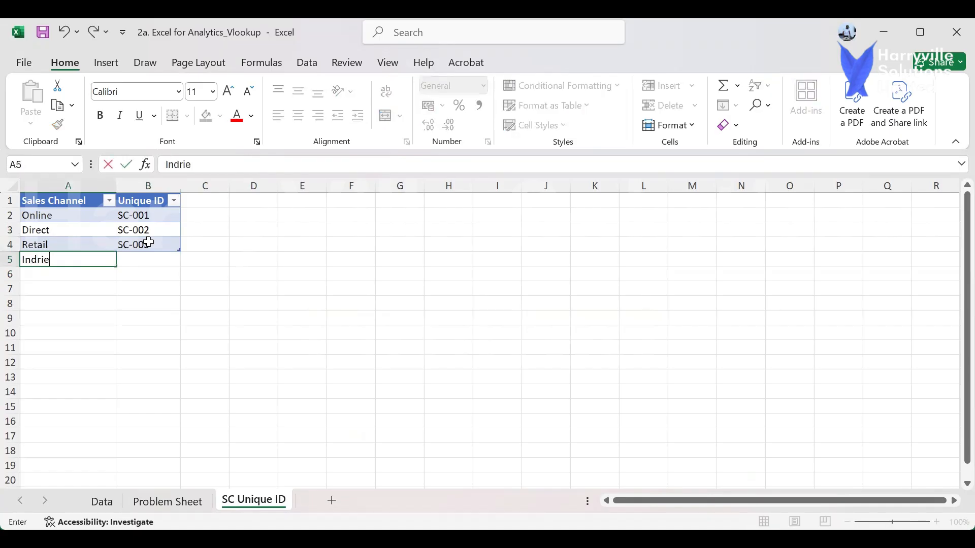
pyautogui.press('BackSpace')
pyautogui.press('BackSpace')
pyautogui.press('BackSpace')
pyautogui.write('irect')
pyautogui.press('Tab')
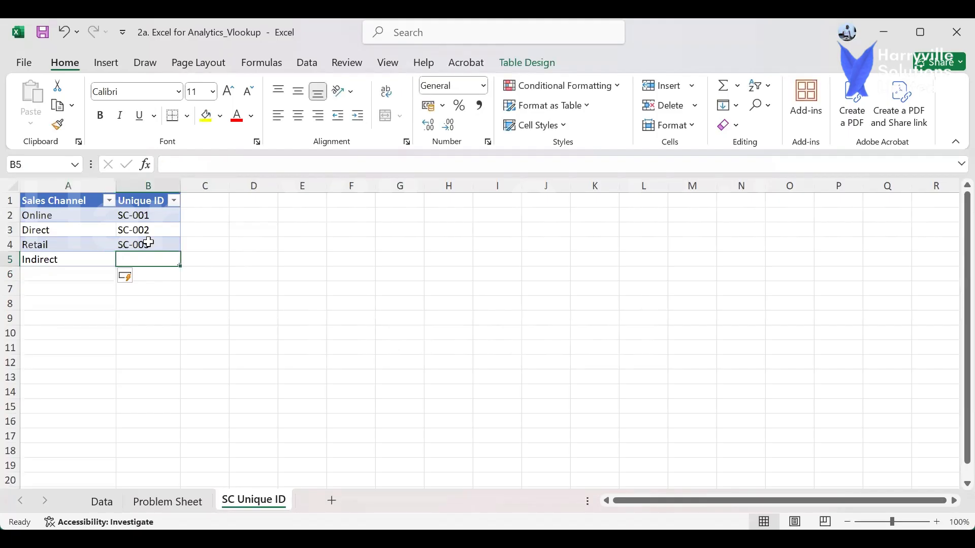
pyautogui.write('SC-004')
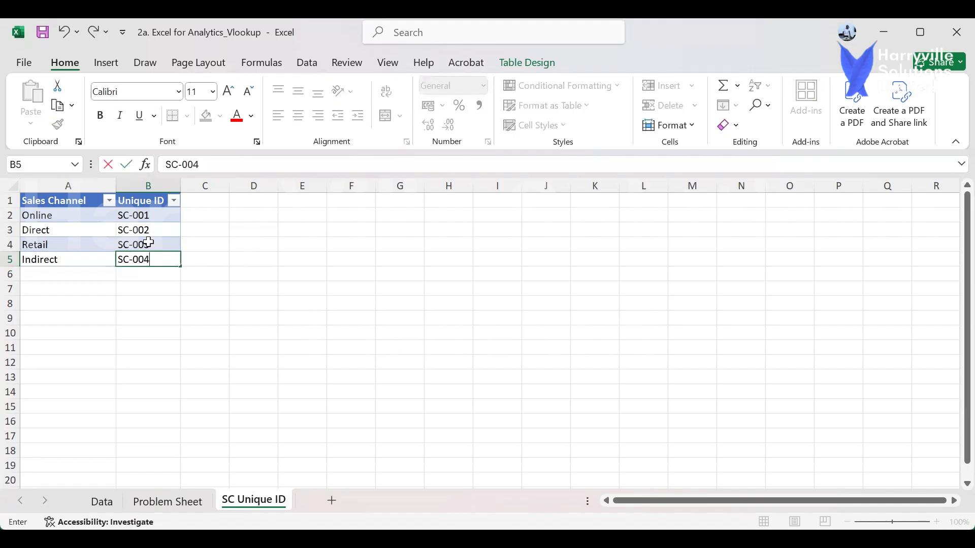
pyautogui.press('Return')
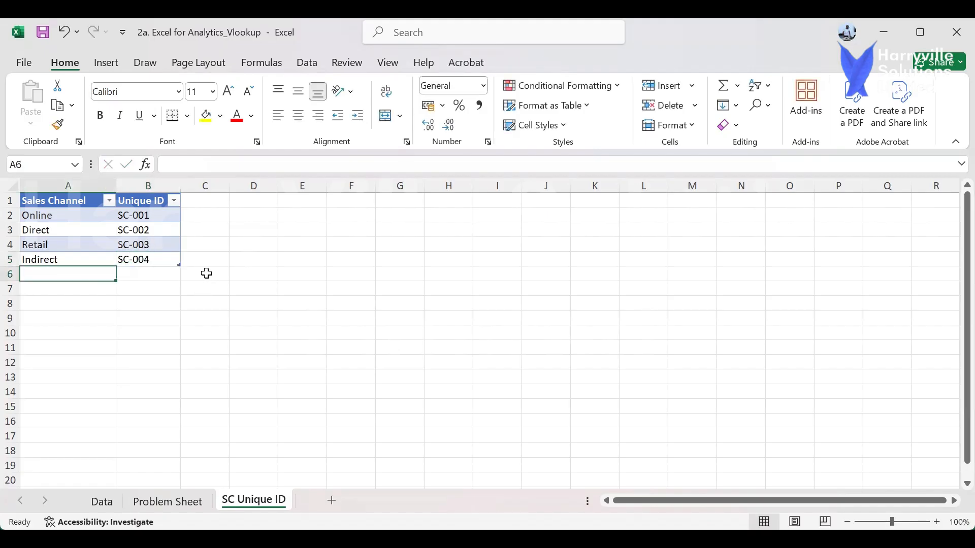
# Save the workbook and compare Problem 1c's empty Unique ID column with the lookup table on the SC Unique ID sheet.
pyautogui.hotkey('ctrl', 's')
pyautogui.click(161, 500)
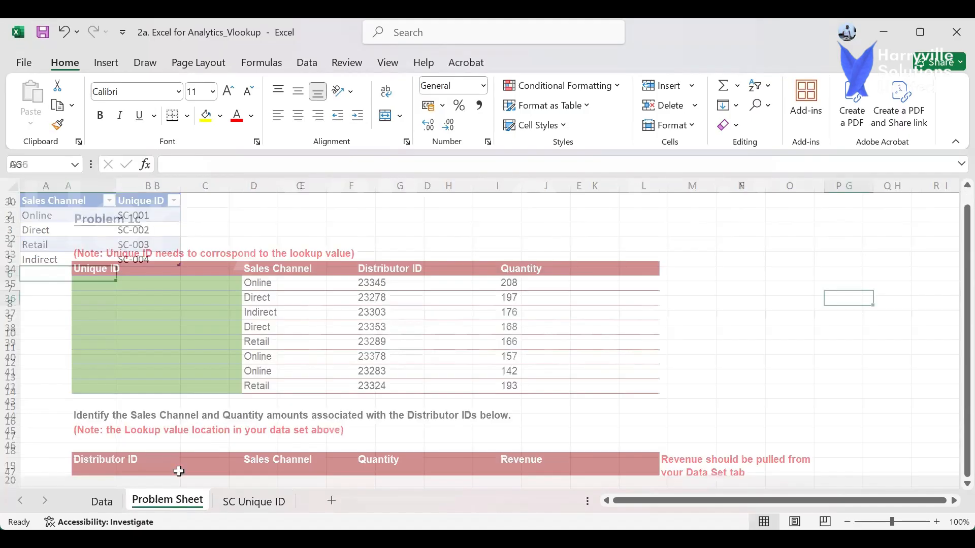
pyautogui.click(176, 283)
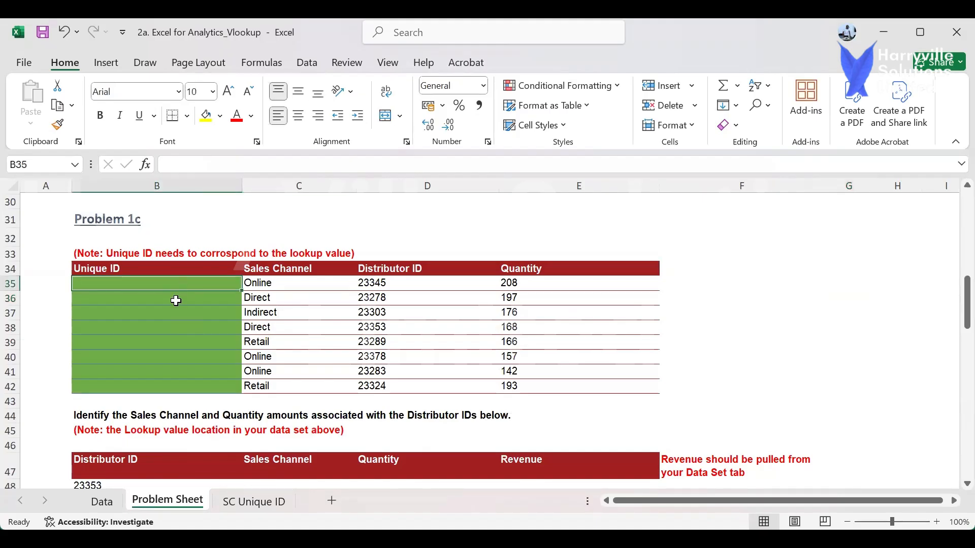
pyautogui.click(226, 503)
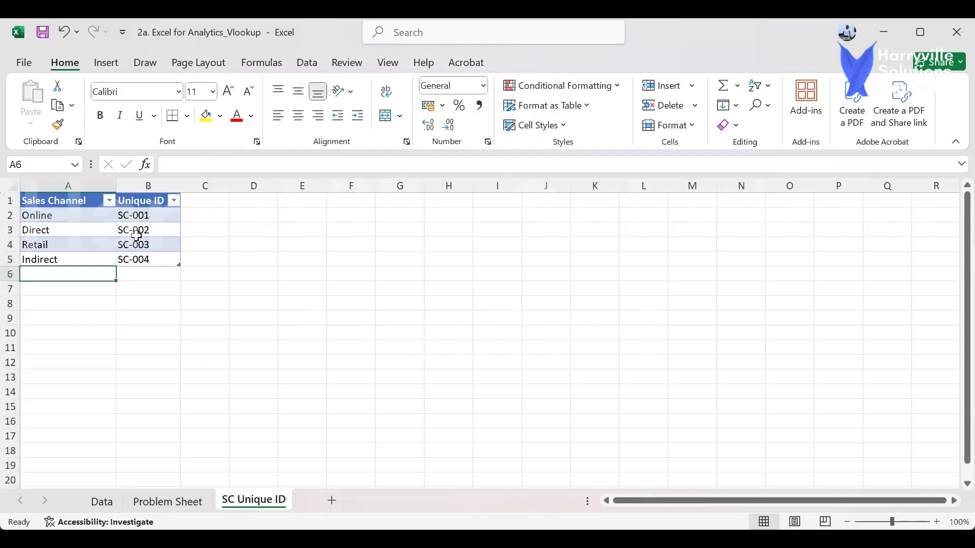
pyautogui.click(173, 502)
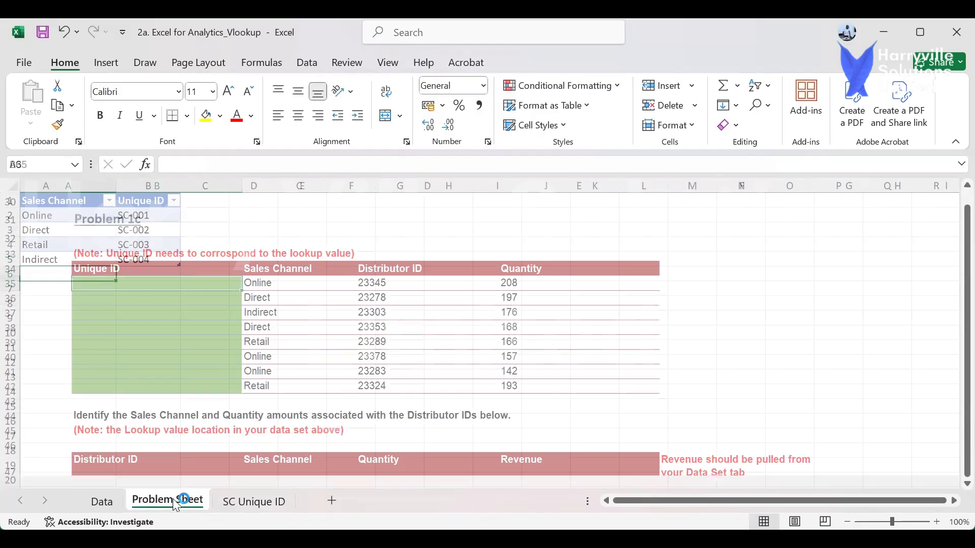
# Enter =VLOOKUP(C35,UniqueID,2,FALSE) in cell B35 of Problem 1c's Unique ID column.
pyautogui.write('=')
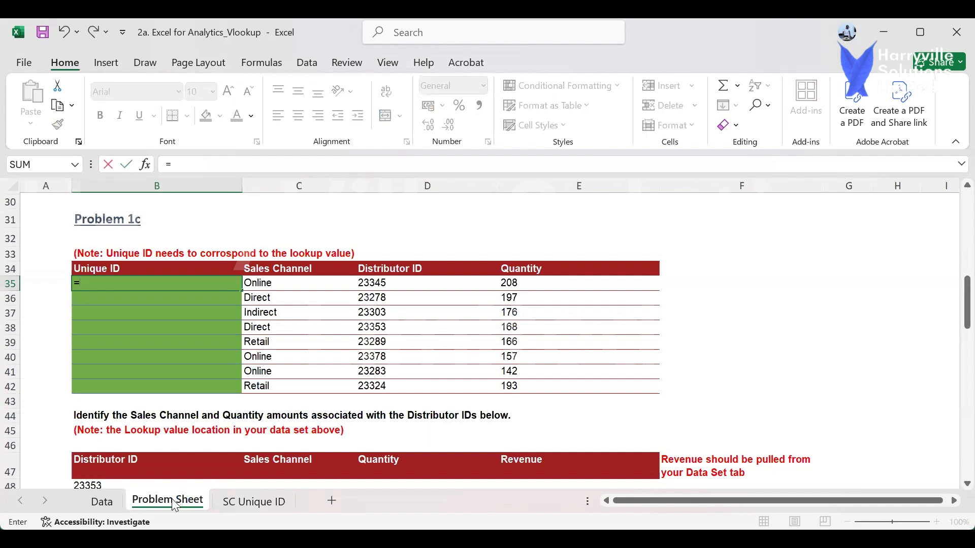
pyautogui.write('VLOOKUP(')
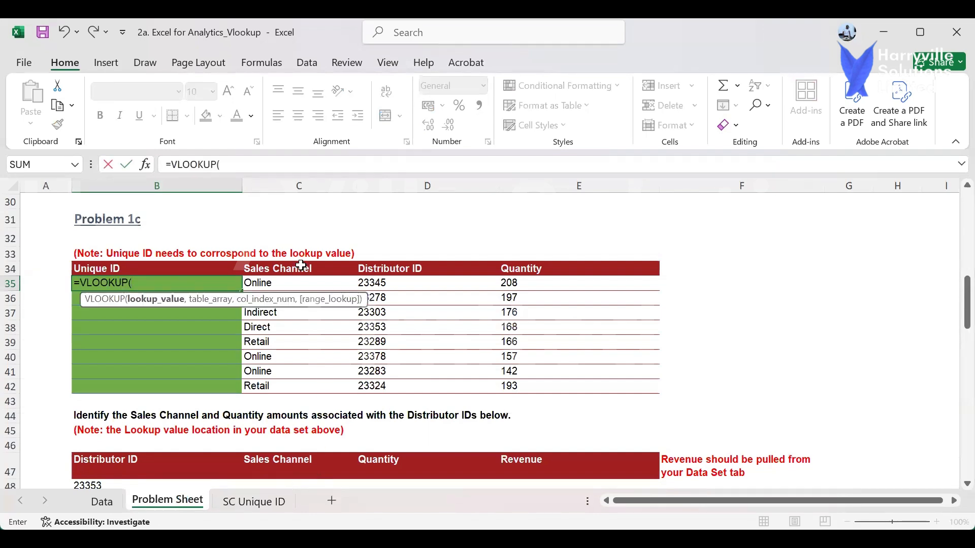
pyautogui.click(304, 286)
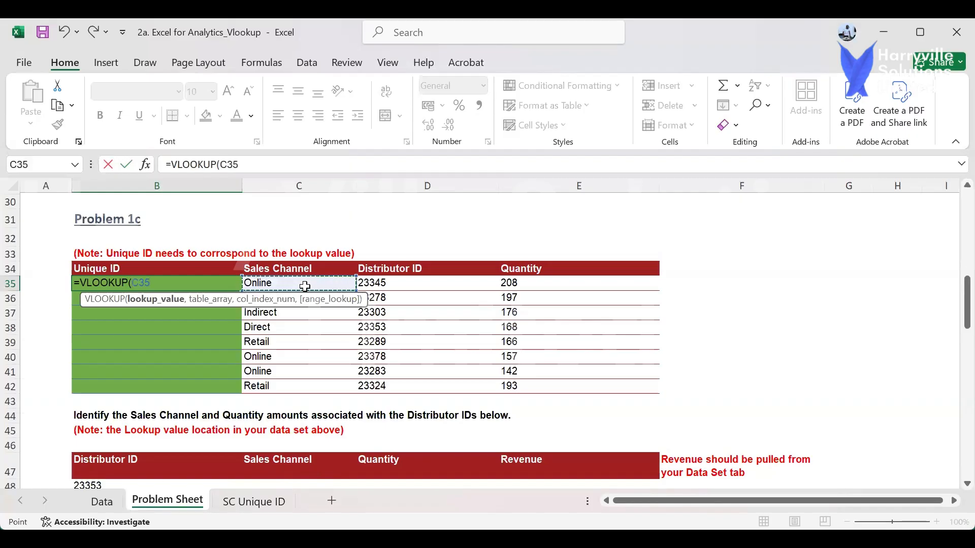
pyautogui.write(',')
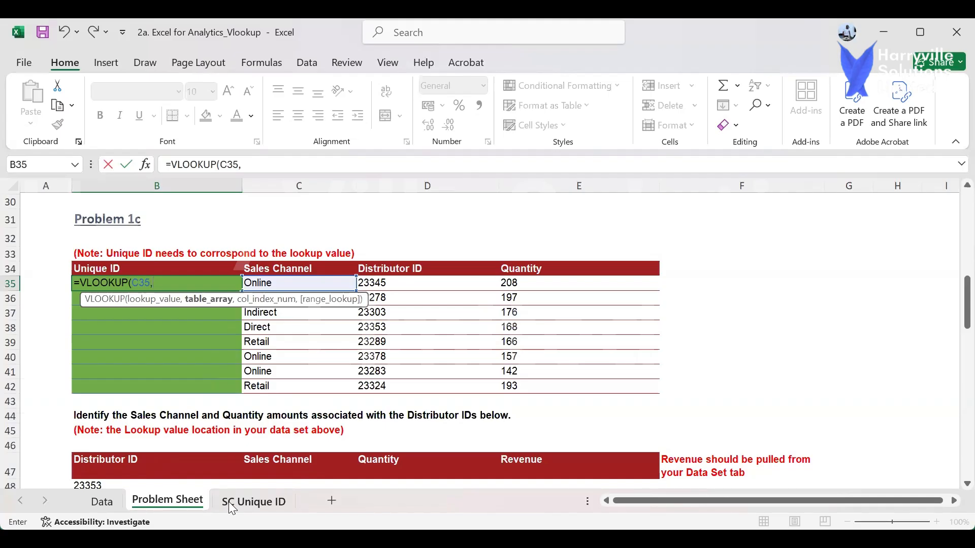
pyautogui.write('uniqu')
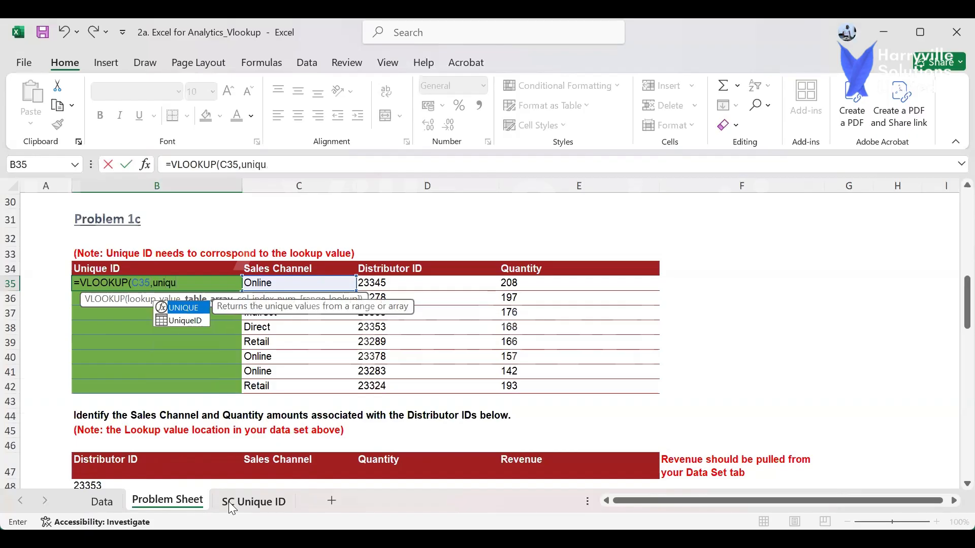
pyautogui.press('Down')
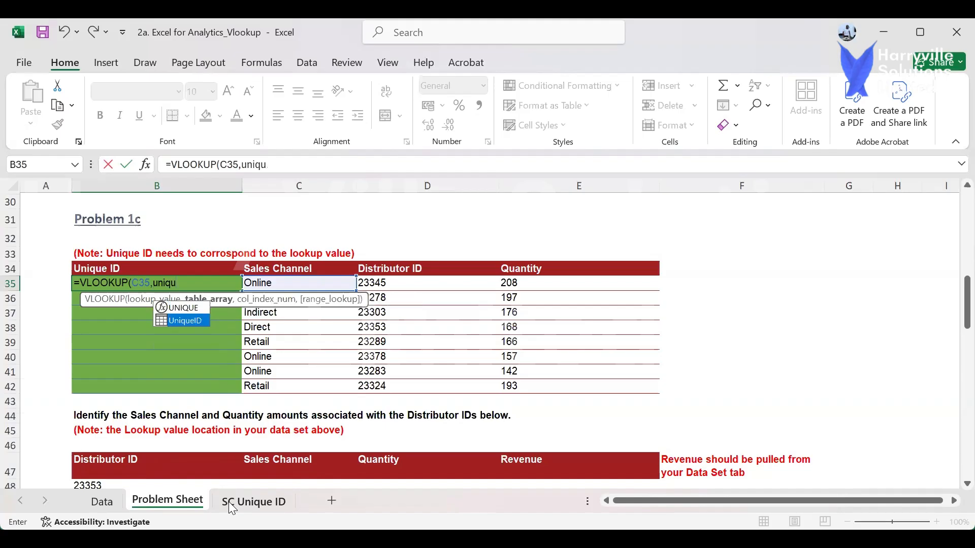
pyautogui.press('Tab')
pyautogui.write(',')
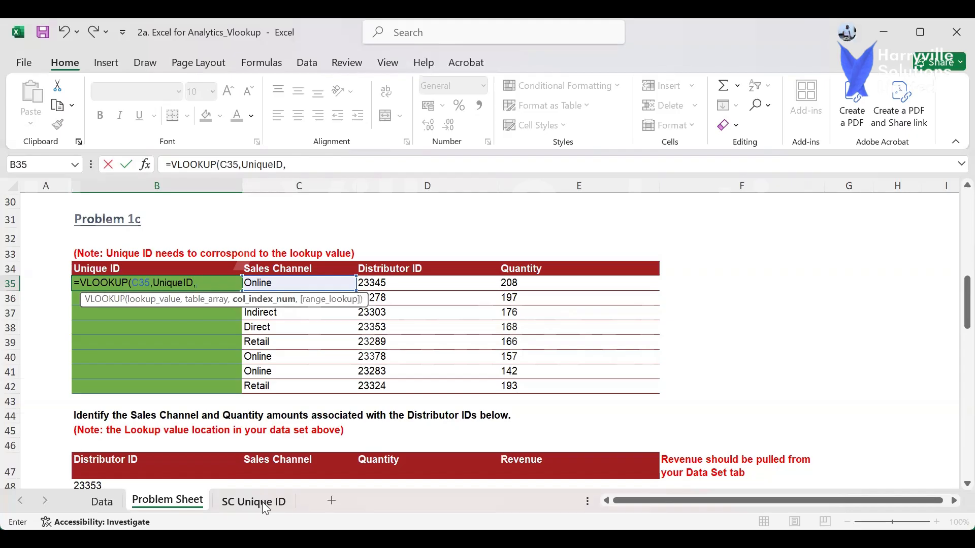
pyautogui.write('2,')
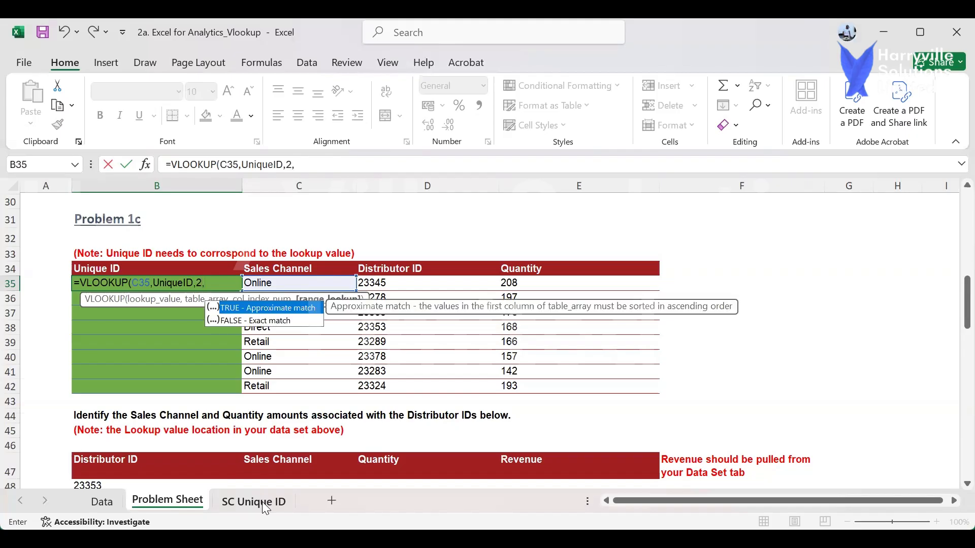
pyautogui.write('FALSE)')
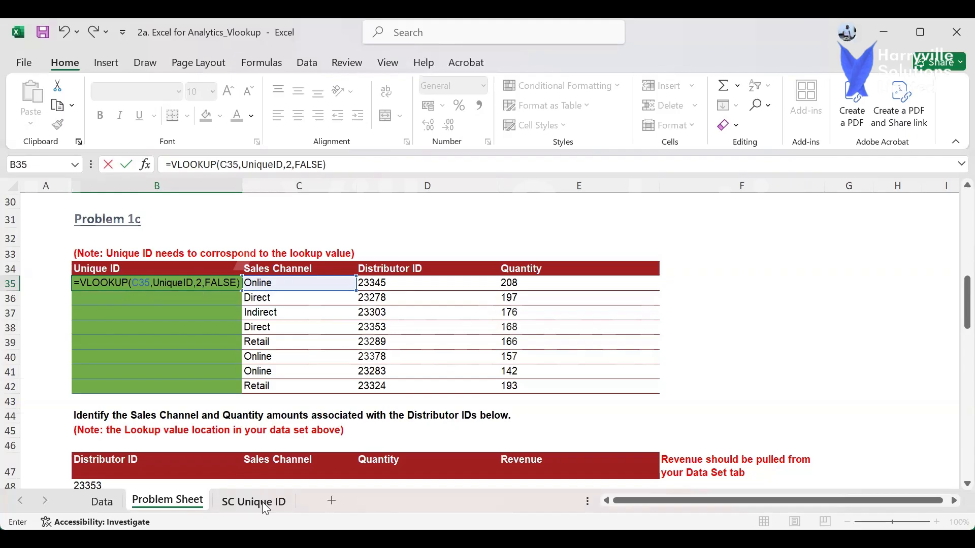
pyautogui.press('Return')
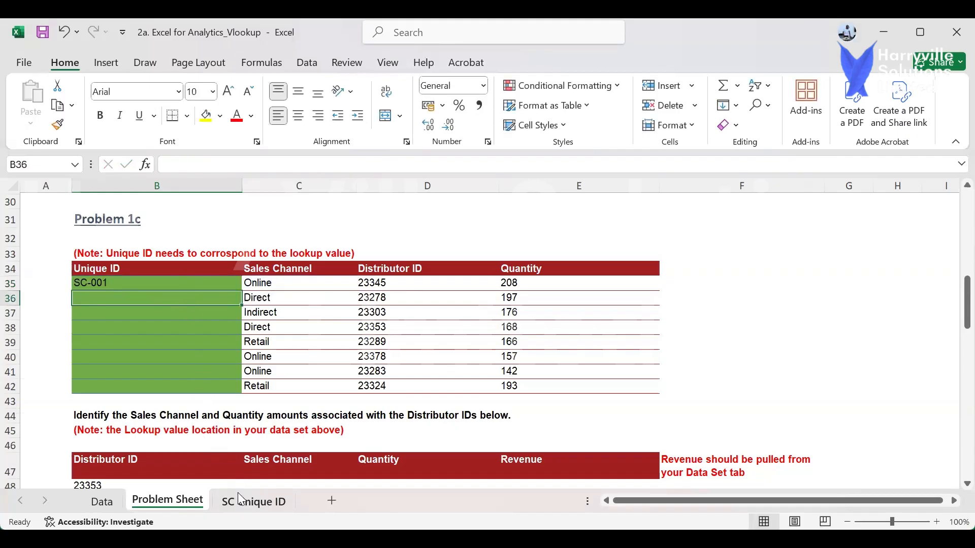
# Check the result against the SC Unique ID sheet and fill the B35 formula down through B42 on the Problem Sheet.
pyautogui.click(254, 502)
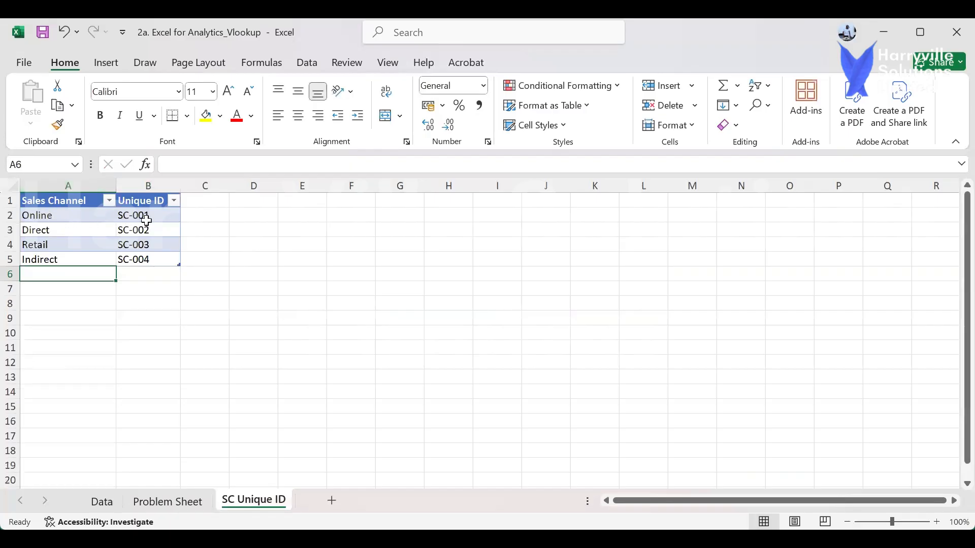
pyautogui.click(161, 502)
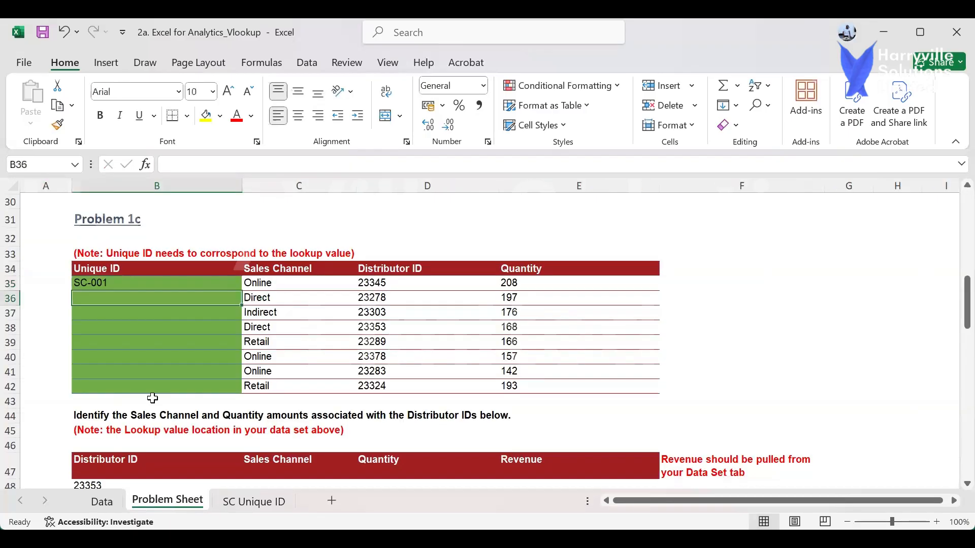
pyautogui.click(136, 283)
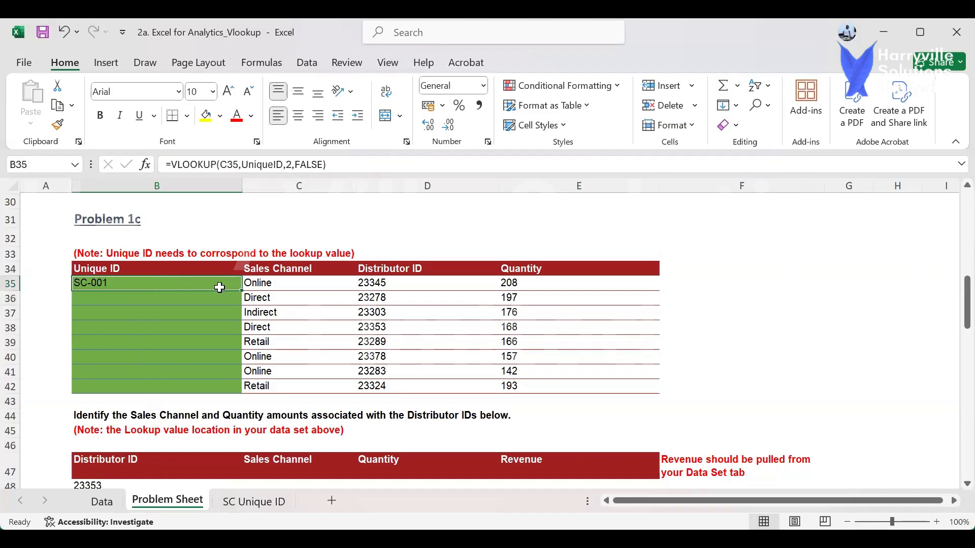
pyautogui.doubleClick(241, 292)
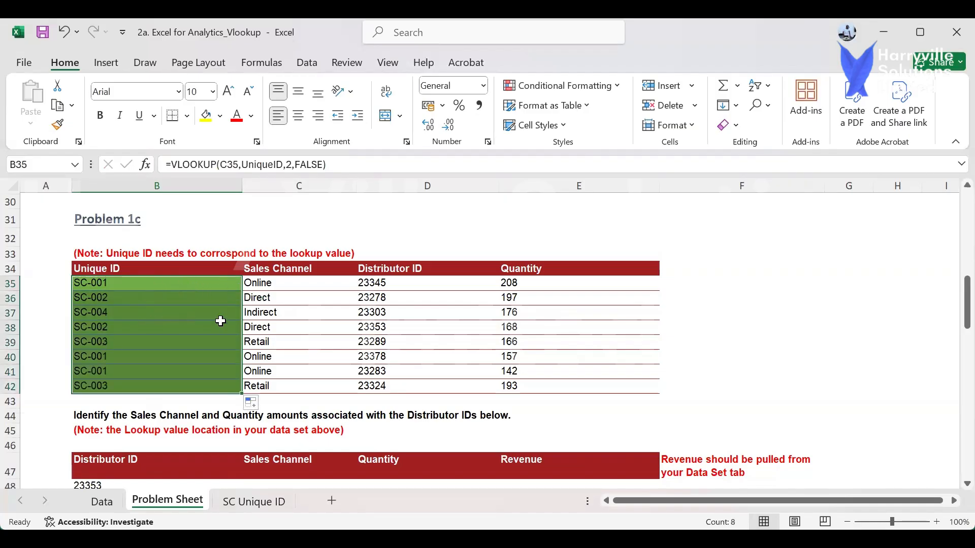
pyautogui.click(143, 316)
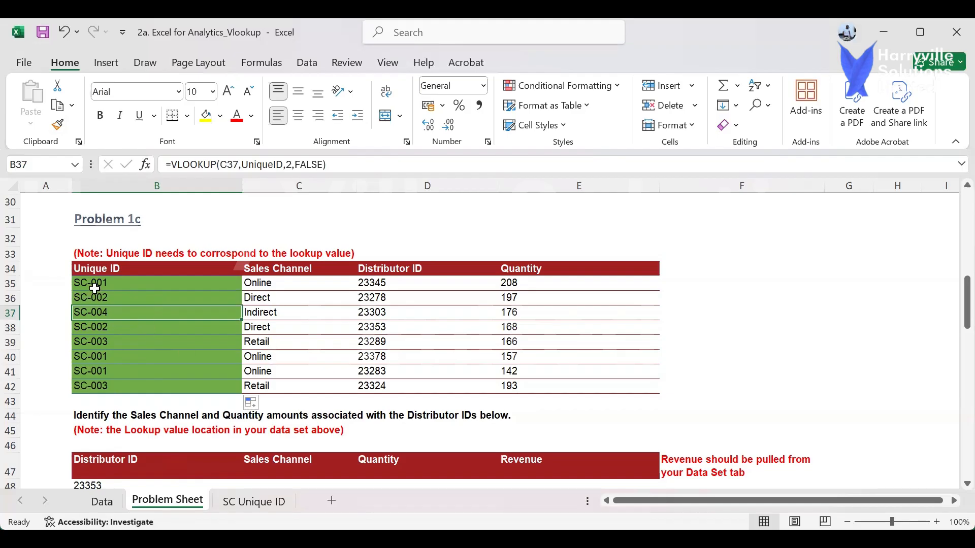
# Insert a new column between Sales Channel and Date Sold on the Data sheet.
pyautogui.click(94, 504)
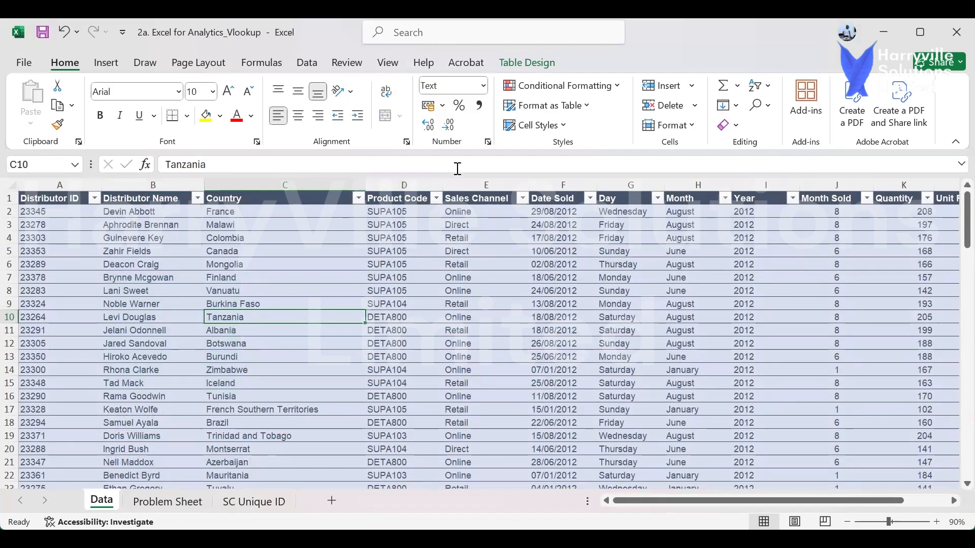
pyautogui.click(487, 184)
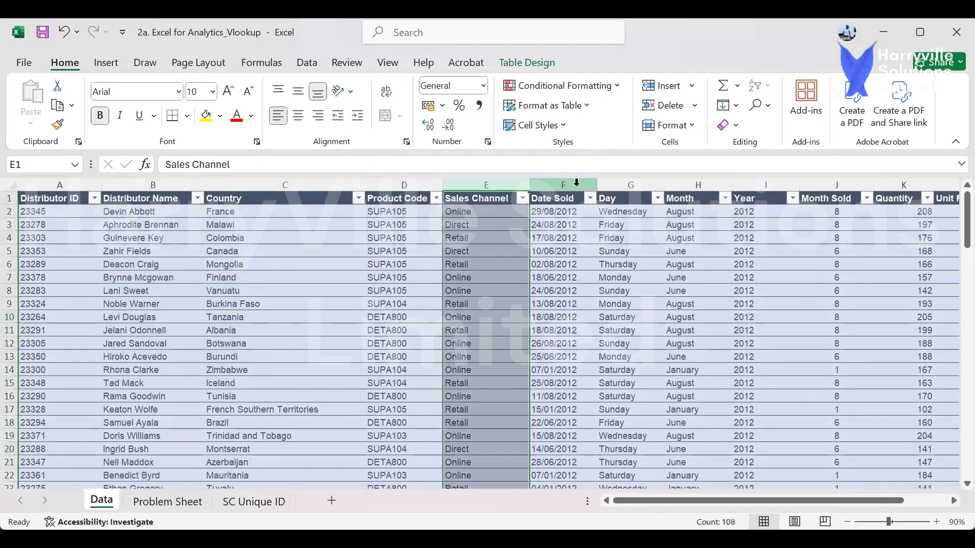
pyautogui.click(571, 181)
pyautogui.rightClick(571, 181)
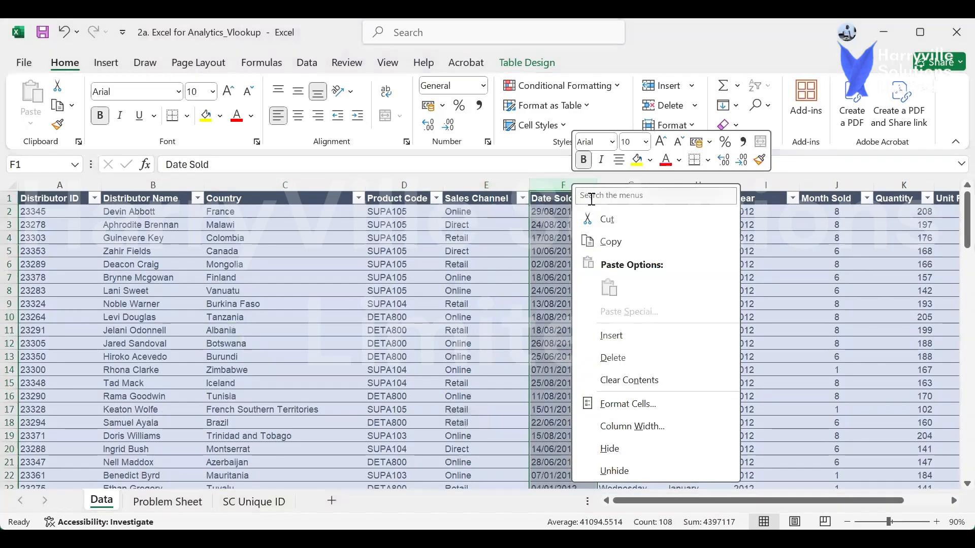
pyautogui.click(623, 344)
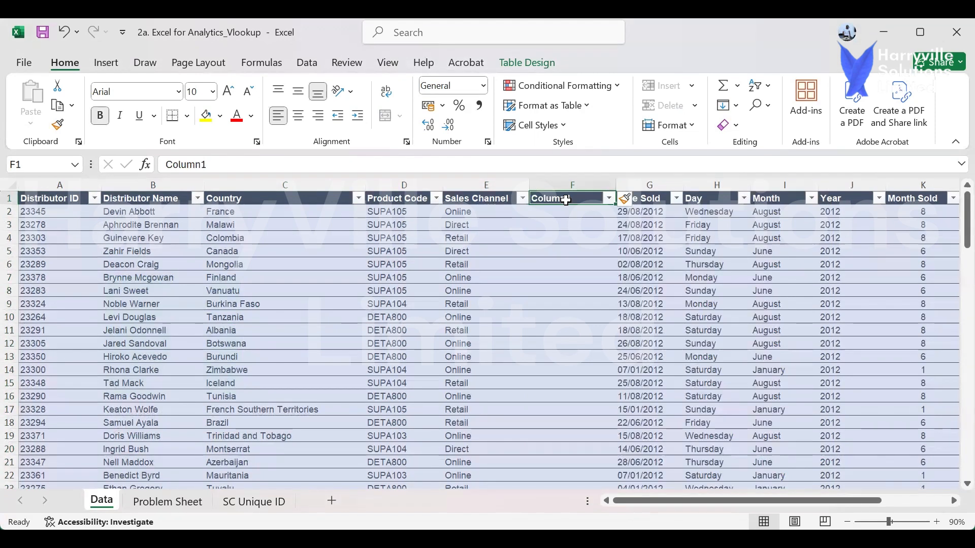
# Name the new column's header in F1 SC_UniqueID.
pyautogui.write('Sa')
pyautogui.press('BackSpace')
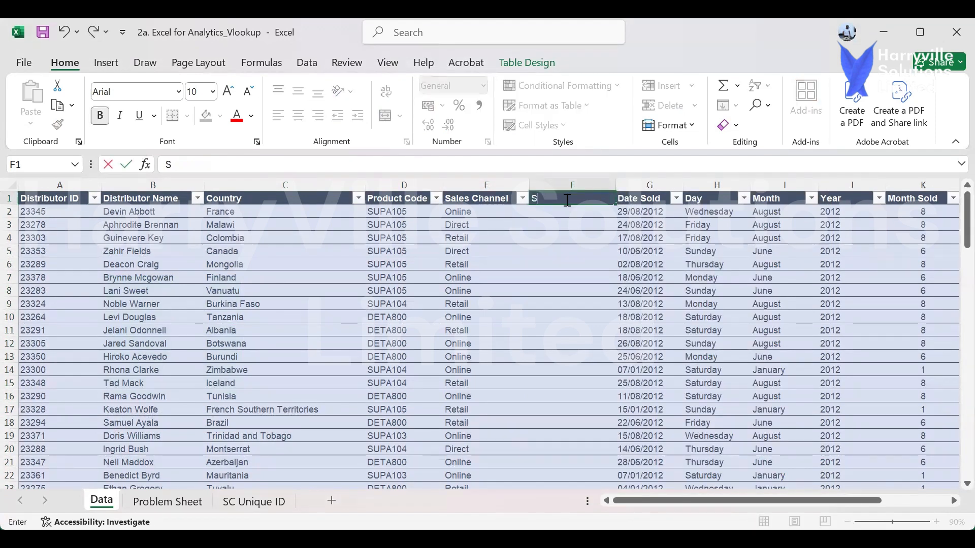
pyautogui.write('C')
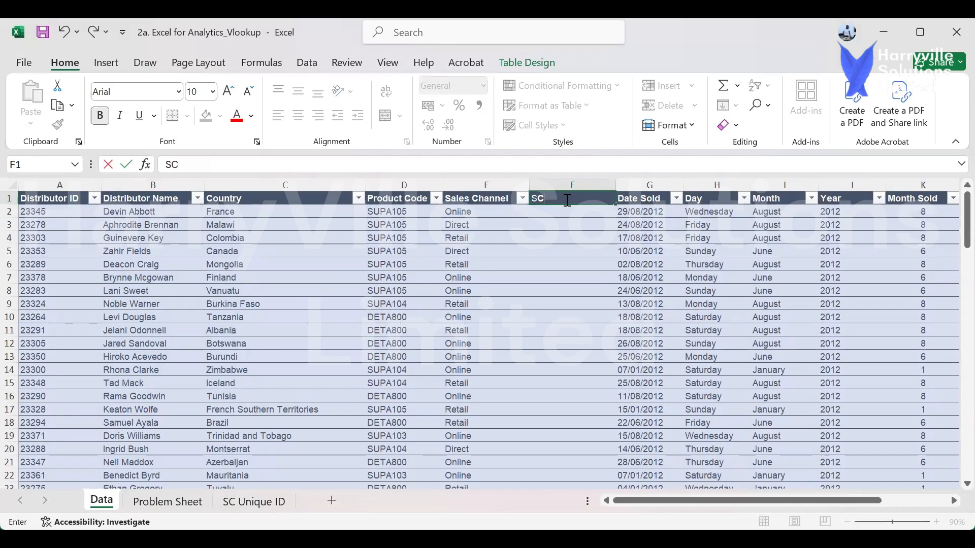
pyautogui.write(' U')
pyautogui.press('BackSpace')
pyautogui.press('BackSpace')
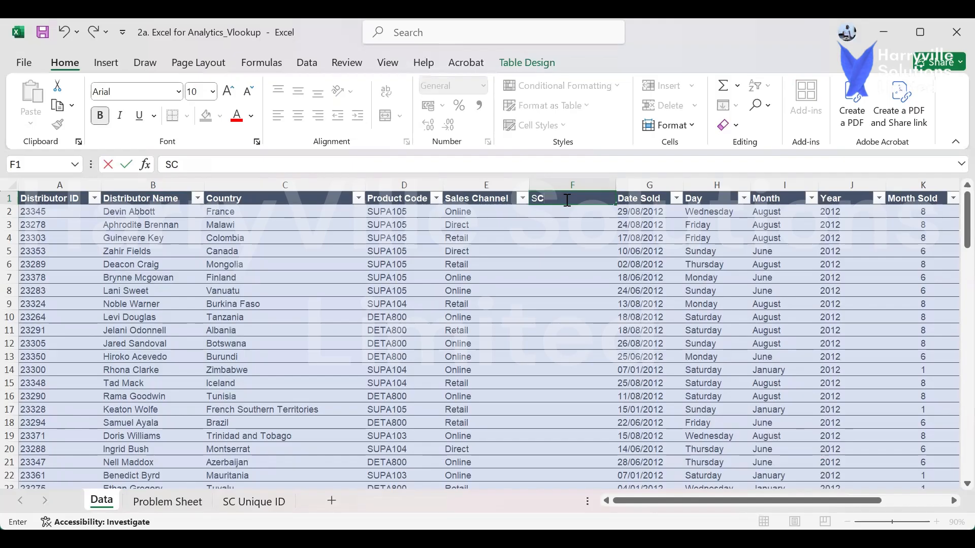
pyautogui.write('_UniqueID')
pyautogui.press('Return')
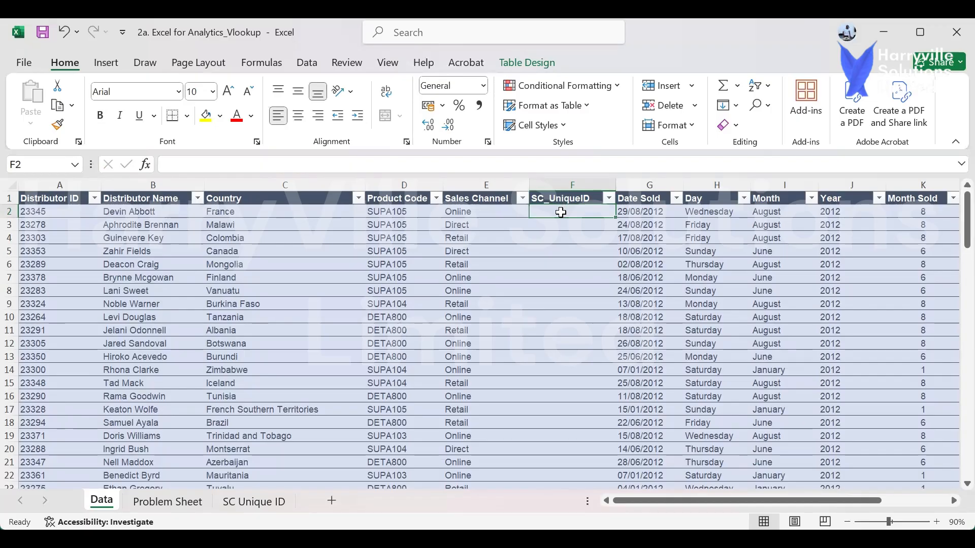
# Begin a VLOOKUP formula in cell F2 of the SC_UniqueID column.
pyautogui.write('=')
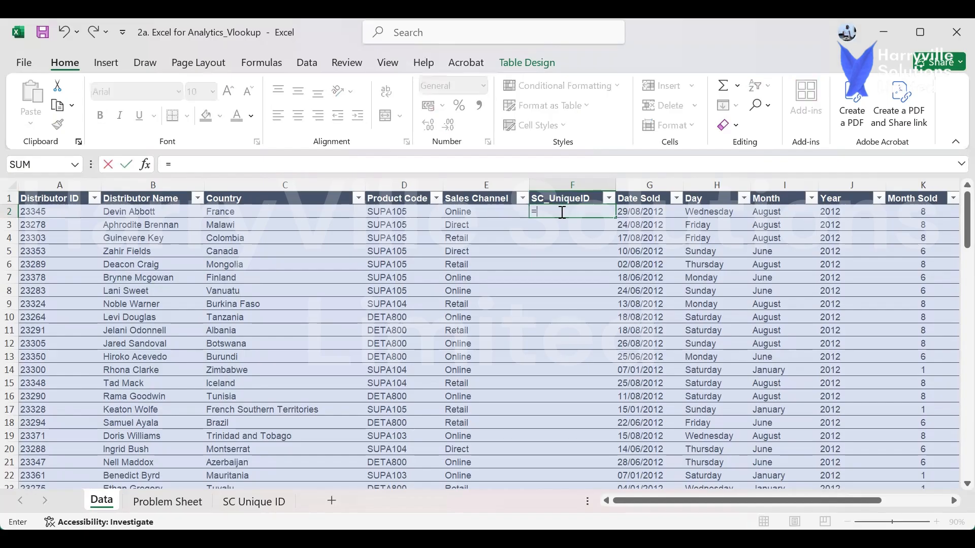
pyautogui.write('v')
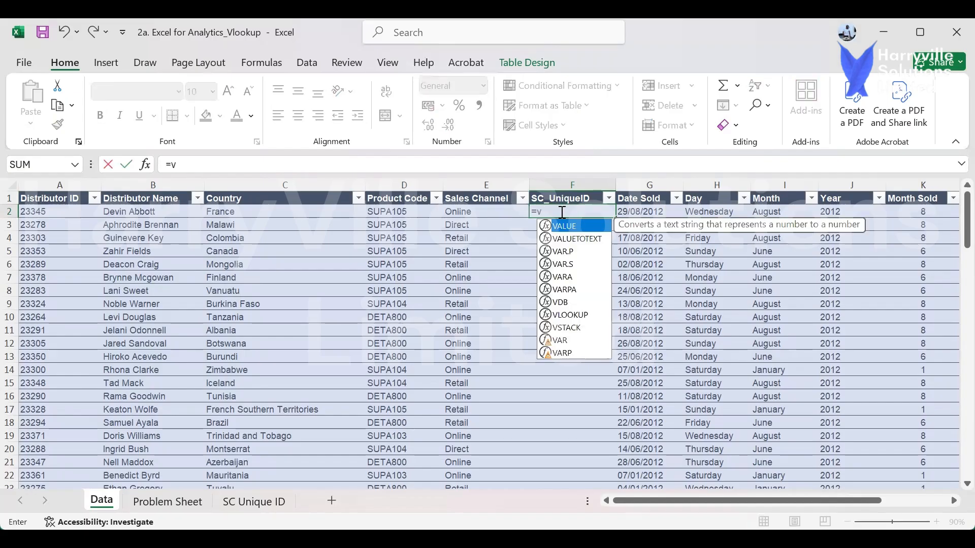
pyautogui.write('l')
pyautogui.press('Tab')
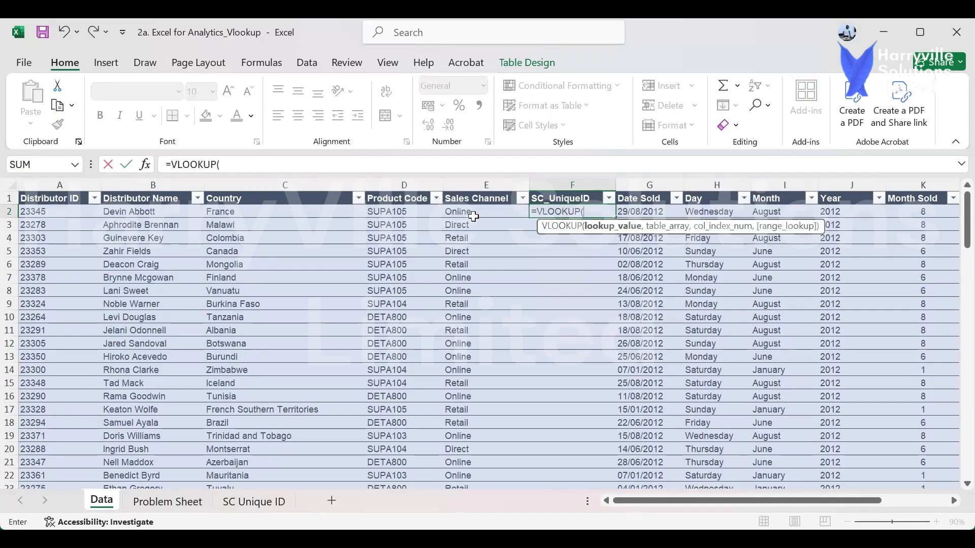
pyautogui.click(470, 212)
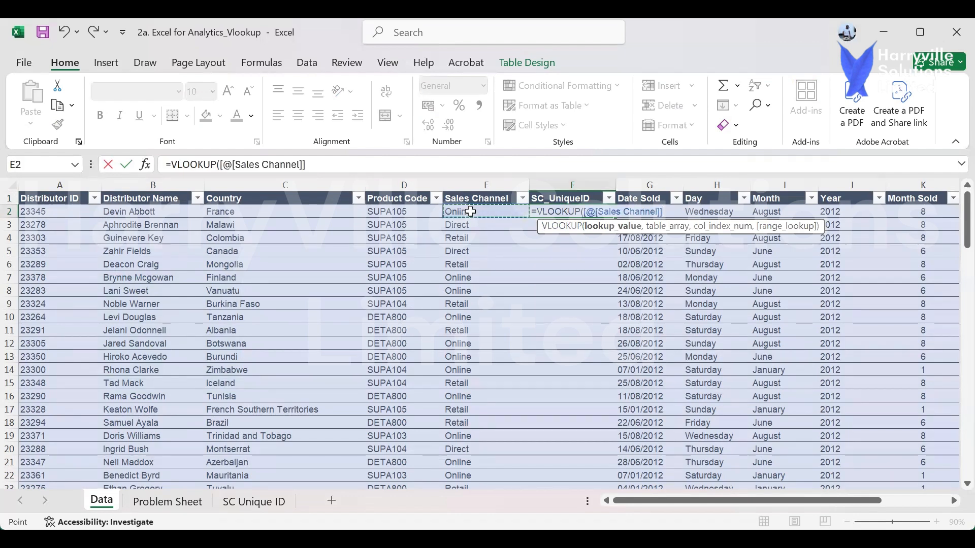
pyautogui.press('BackSpace')
pyautogui.press('BackSpace')
pyautogui.press('BackSpace')
pyautogui.press('BackSpace')
pyautogui.press('BackSpace')
pyautogui.press('BackSpace')
pyautogui.press('BackSpace')
pyautogui.press('BackSpace')
pyautogui.press('BackSpace')
pyautogui.press('BackSpace')
pyautogui.press('BackSpace')
pyautogui.press('BackSpace')
pyautogui.press('BackSpace')
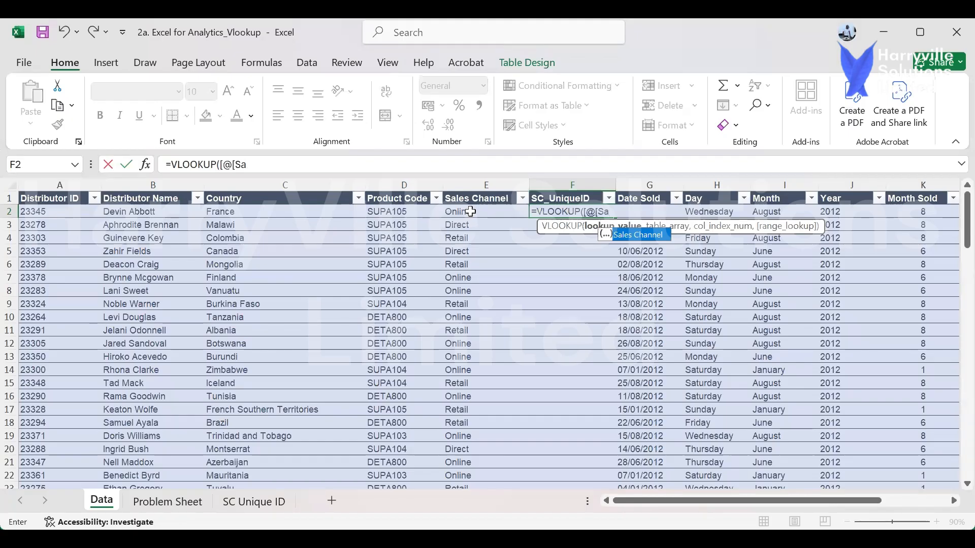
pyautogui.press('BackSpace')
pyautogui.press('BackSpace')
pyautogui.press('BackSpace')
pyautogui.press('BackSpace')
pyautogui.press('BackSpace')
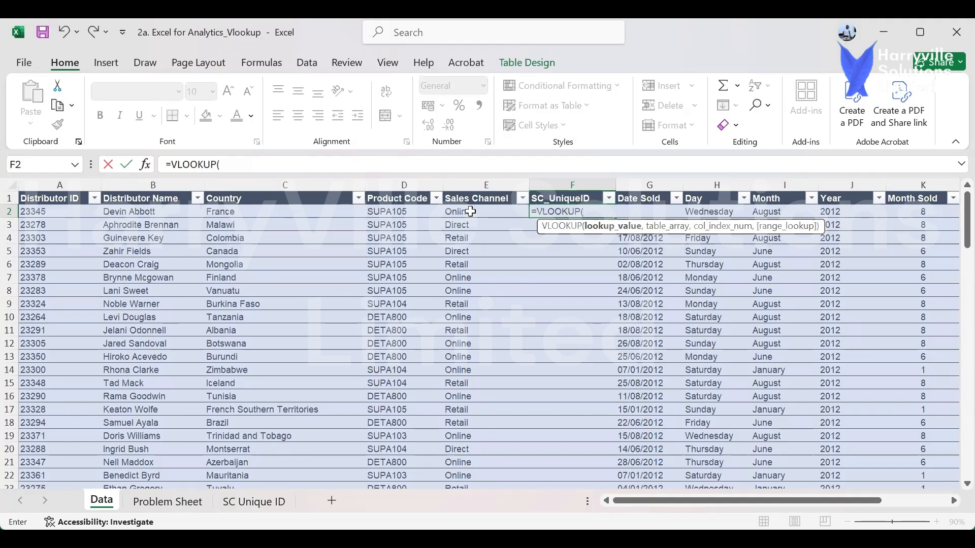
# Complete the F2 formula as =VLOOKUP(E2, UniqueID,2,FALSE) and check the distinct values in the SC_UniqueID column's filter list.
pyautogui.write('E')
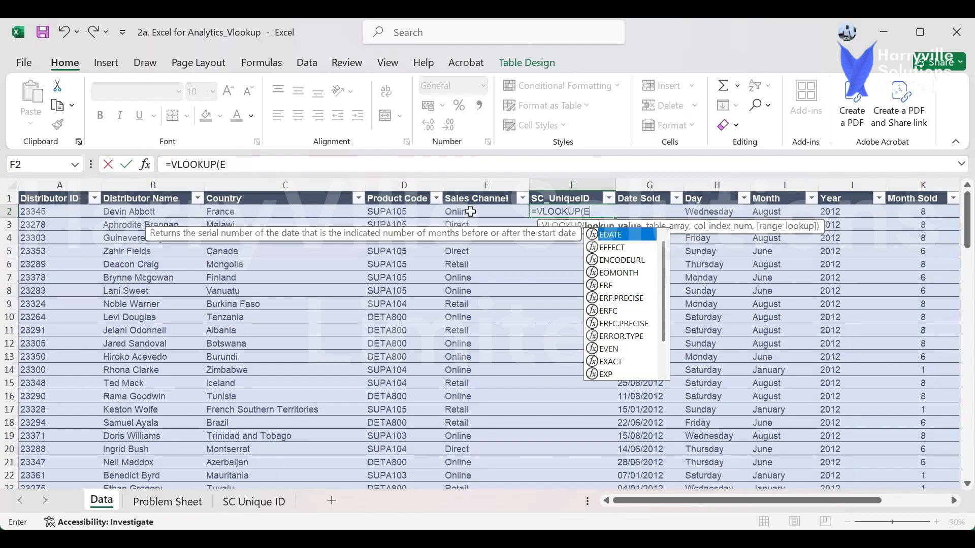
pyautogui.write('2,')
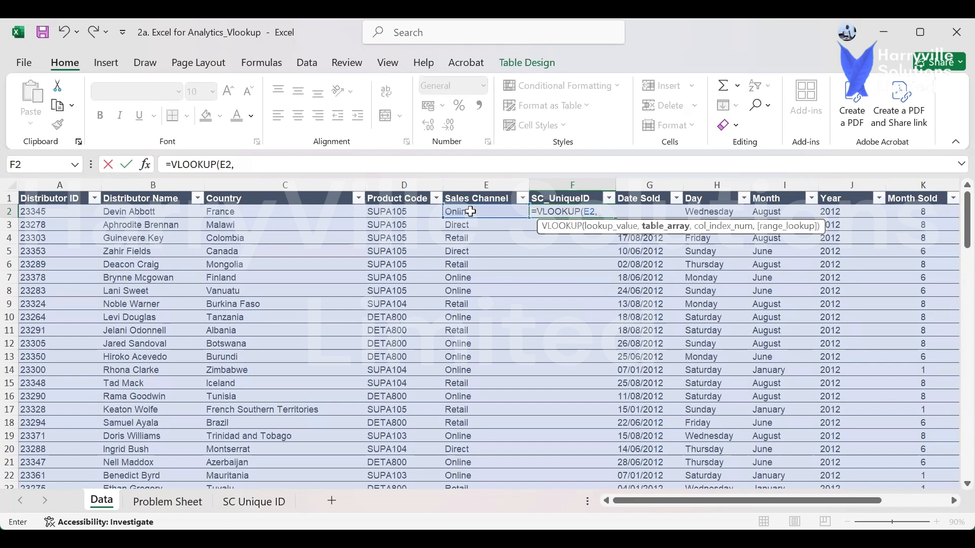
pyautogui.write(' uni')
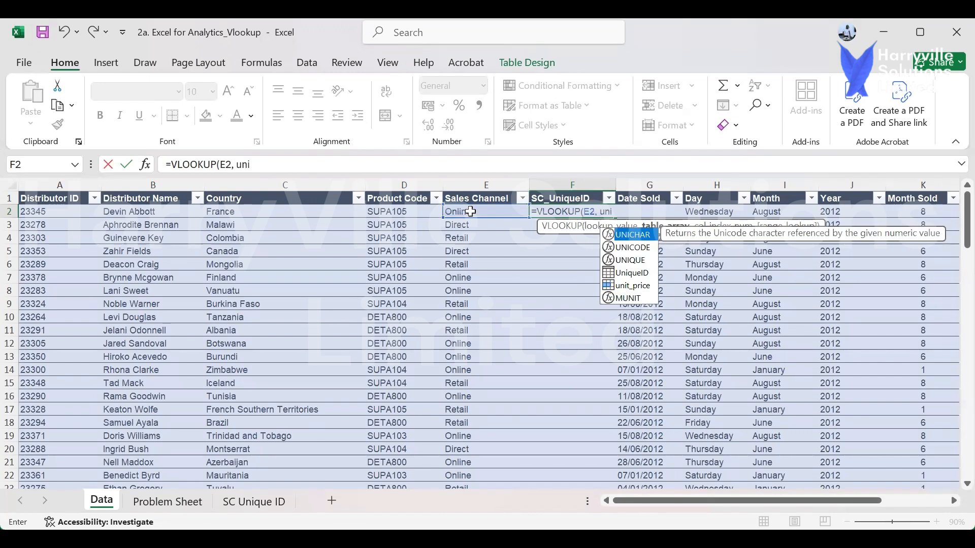
pyautogui.write('q')
pyautogui.press('Tab')
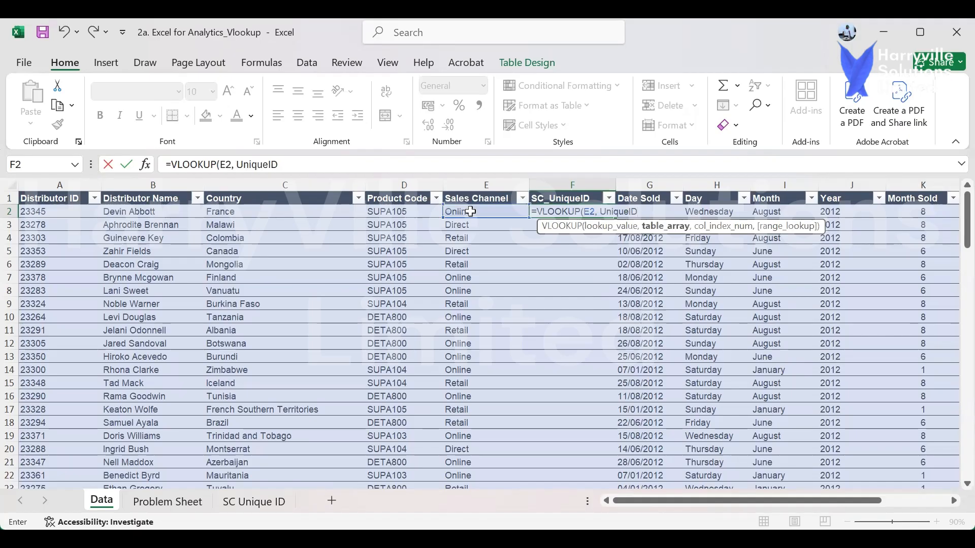
pyautogui.write(',')
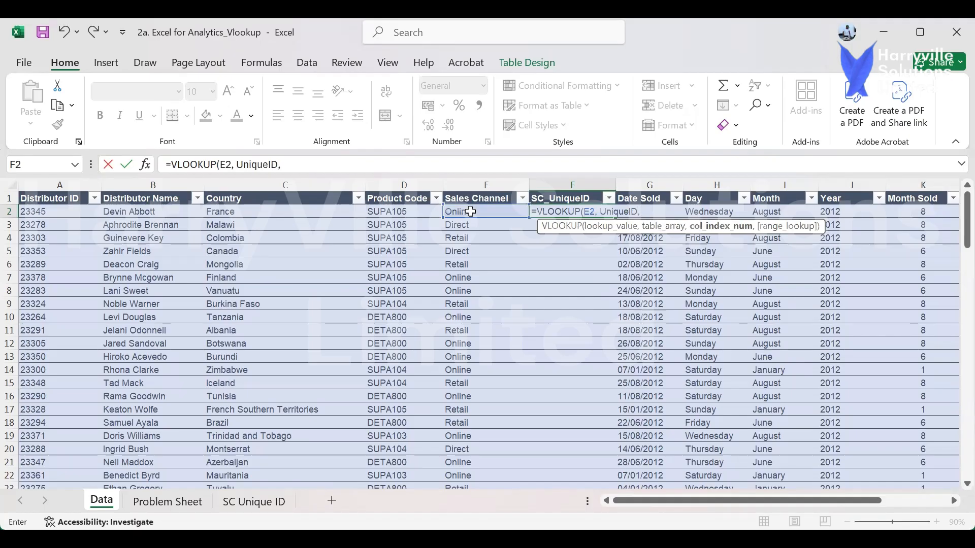
pyautogui.write('2,')
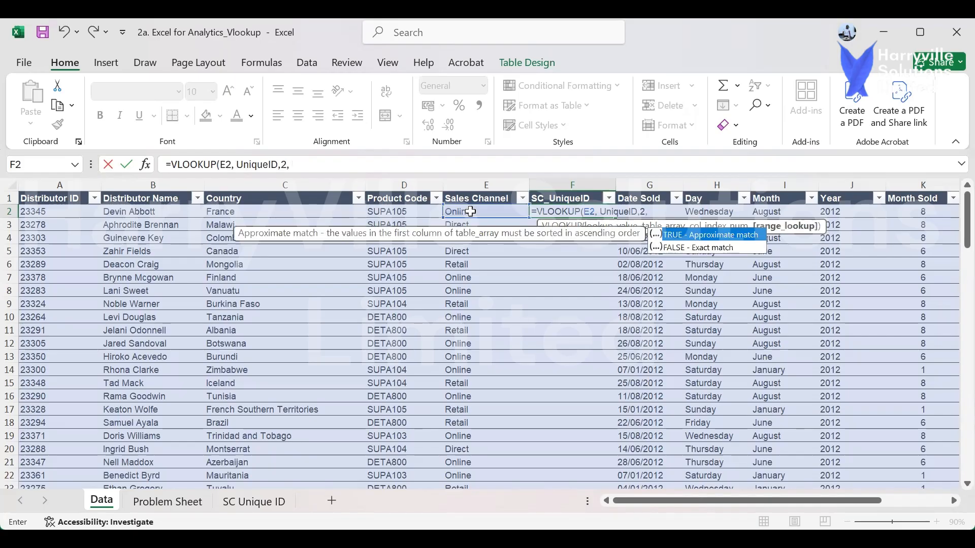
pyautogui.press('Down')
pyautogui.press('Tab')
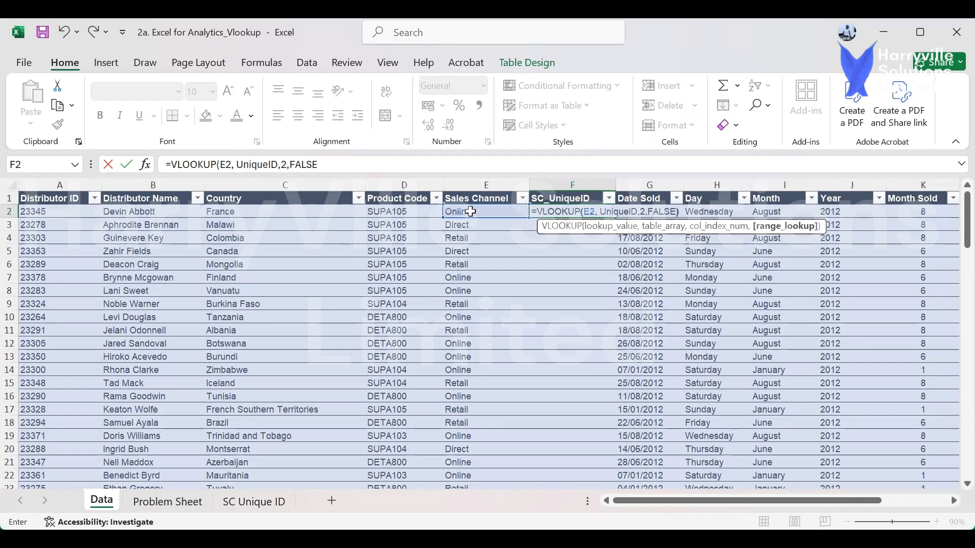
pyautogui.write(')')
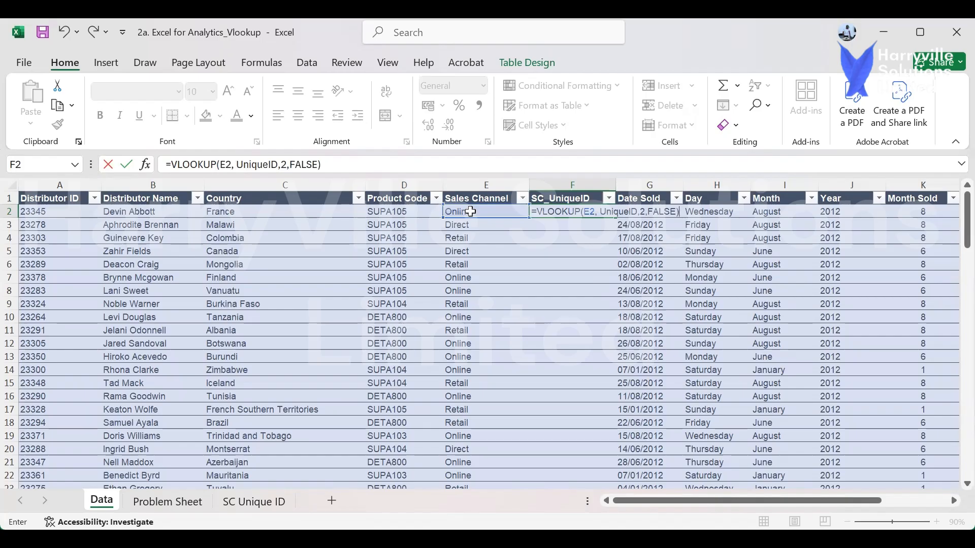
pyautogui.press('Return')
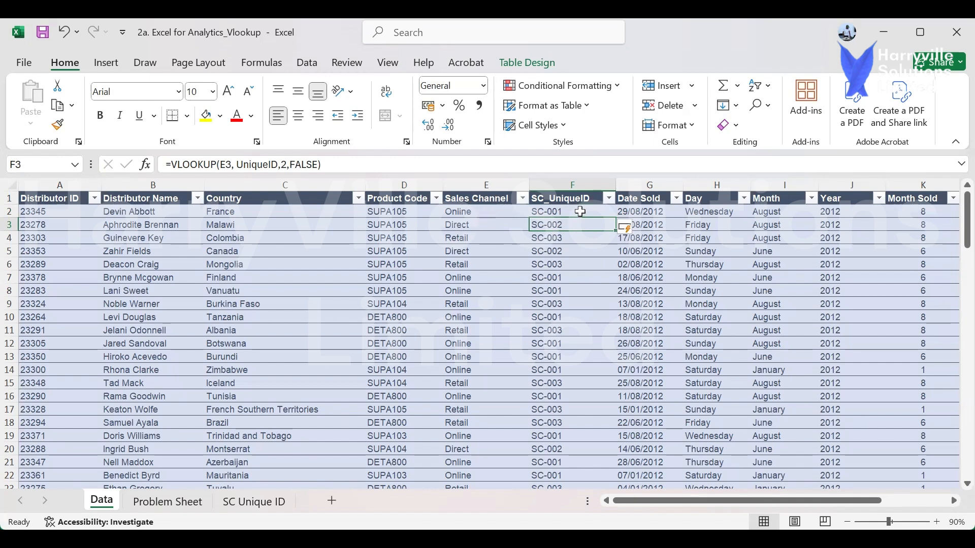
pyautogui.click(610, 198)
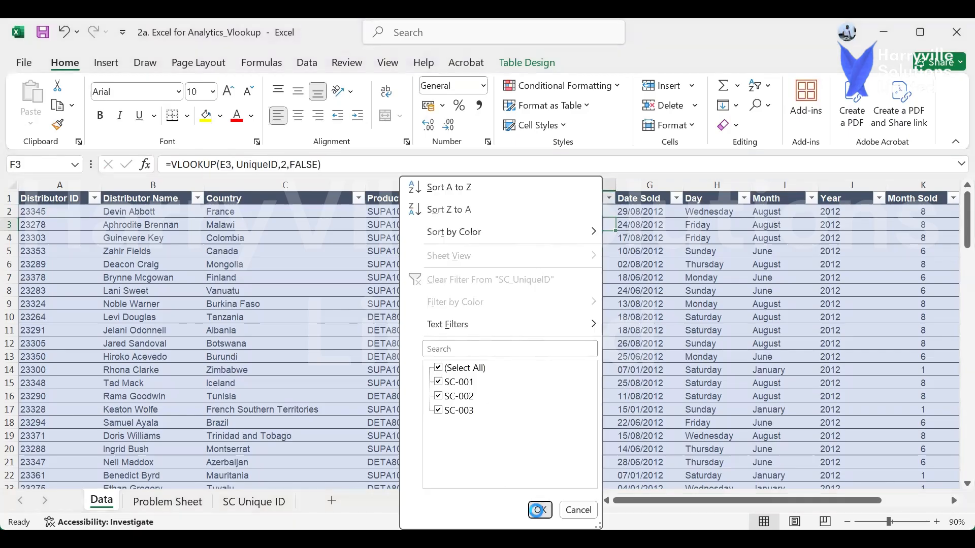
pyautogui.click(540, 509)
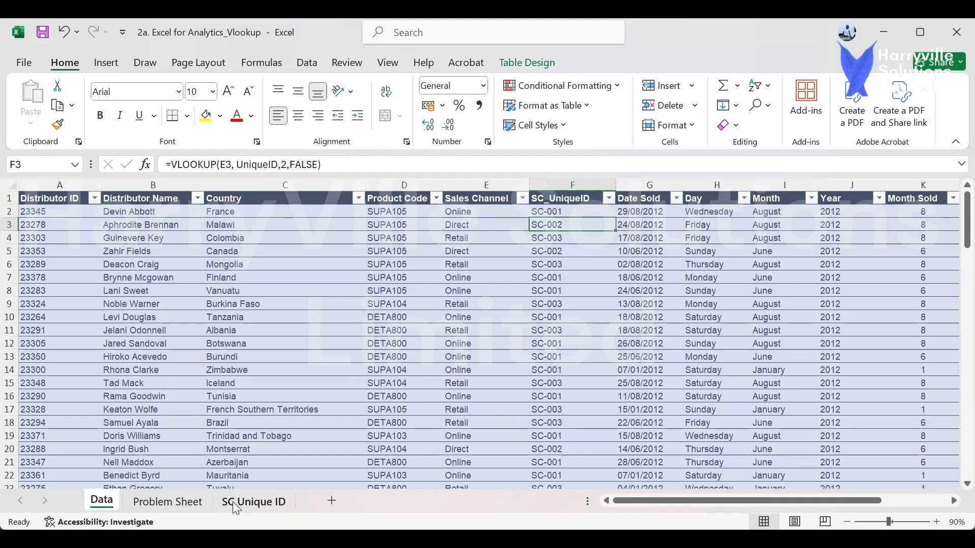
# On the Problem Sheet, begin a VLOOKUP in Sales Channel cell C48 with the distributor ID in B48 as the lookup value.
pyautogui.click(192, 502)
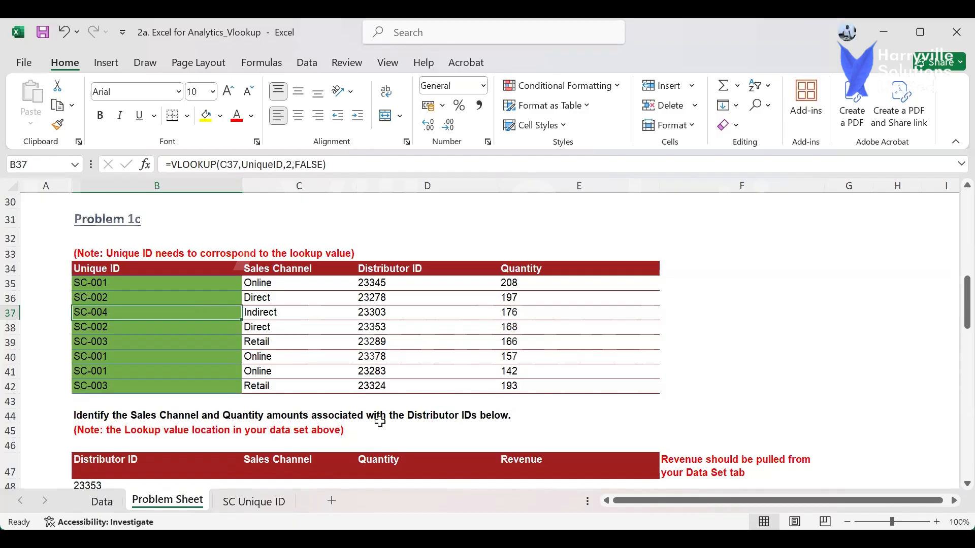
pyautogui.scroll(-4, 379, 421)
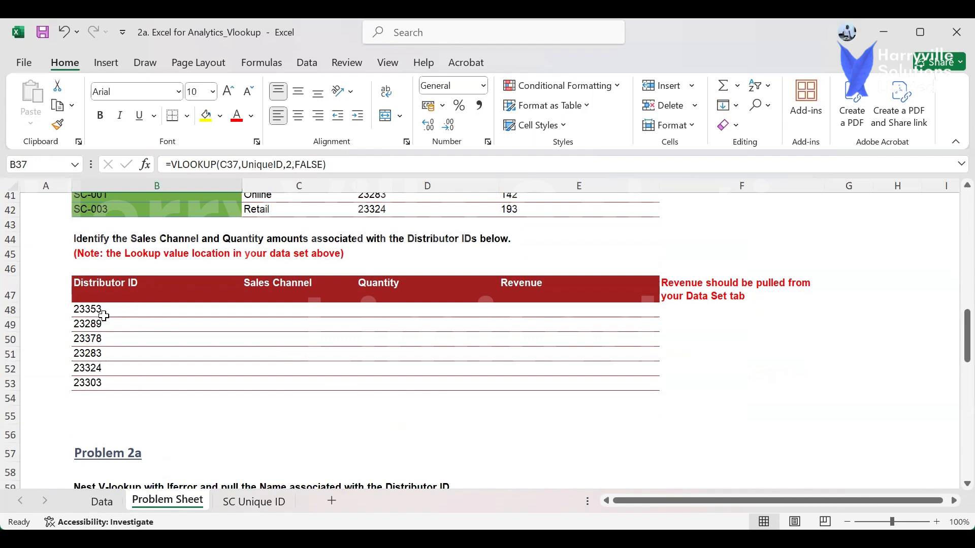
pyautogui.click(140, 312)
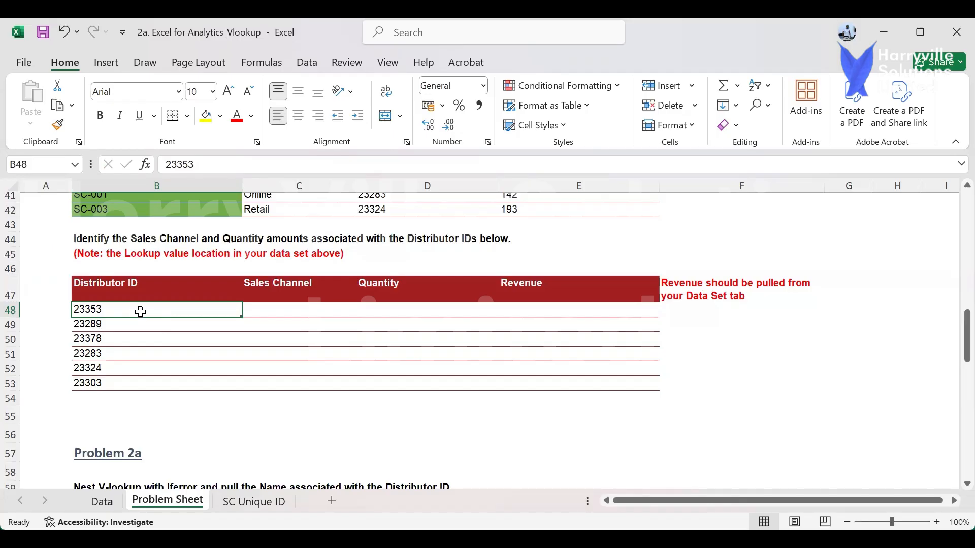
pyautogui.hotkey('ctrl', 'a')
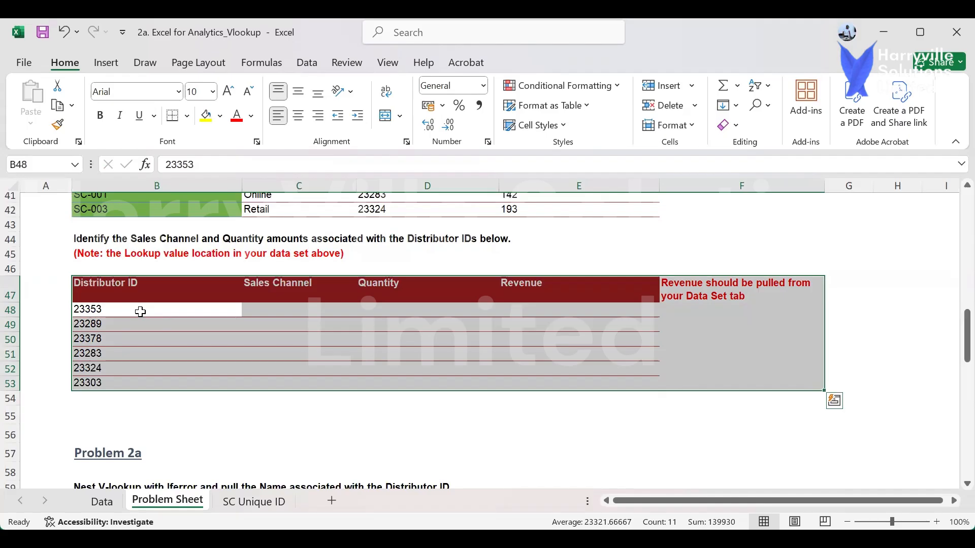
pyautogui.click(287, 310)
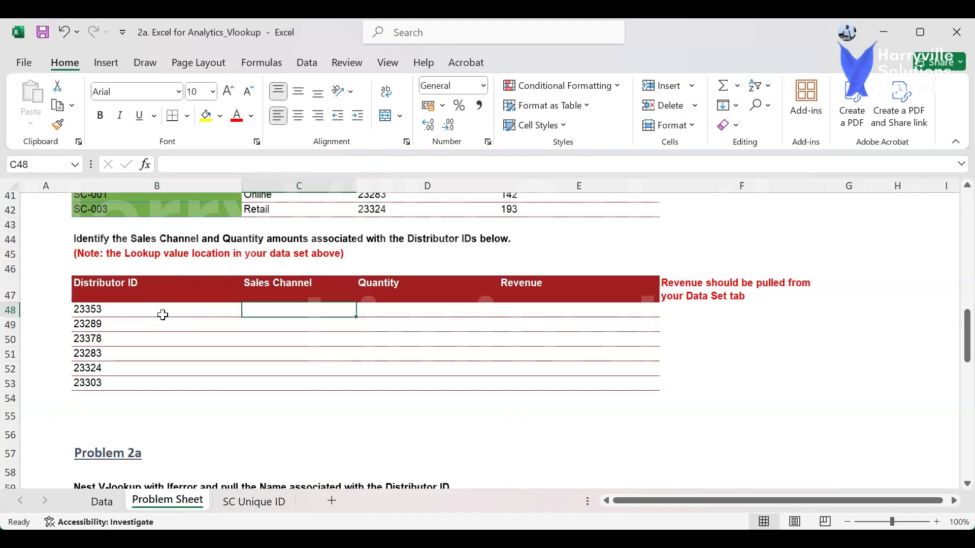
pyautogui.write('=')
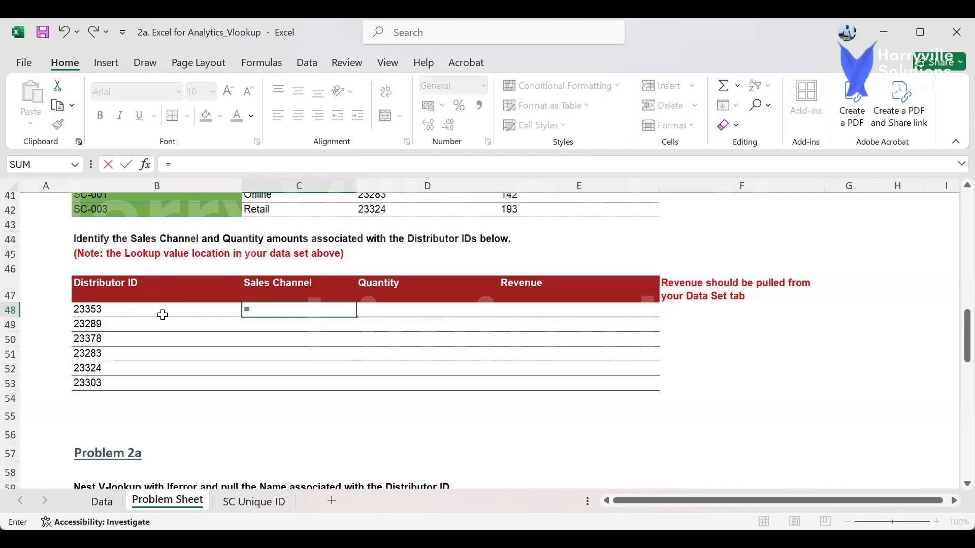
pyautogui.write('vloo')
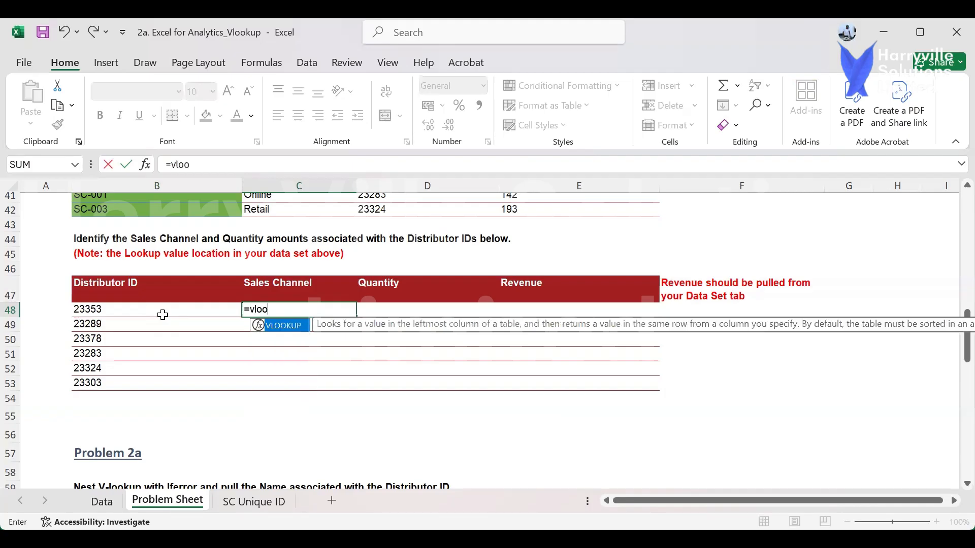
pyautogui.press('Tab')
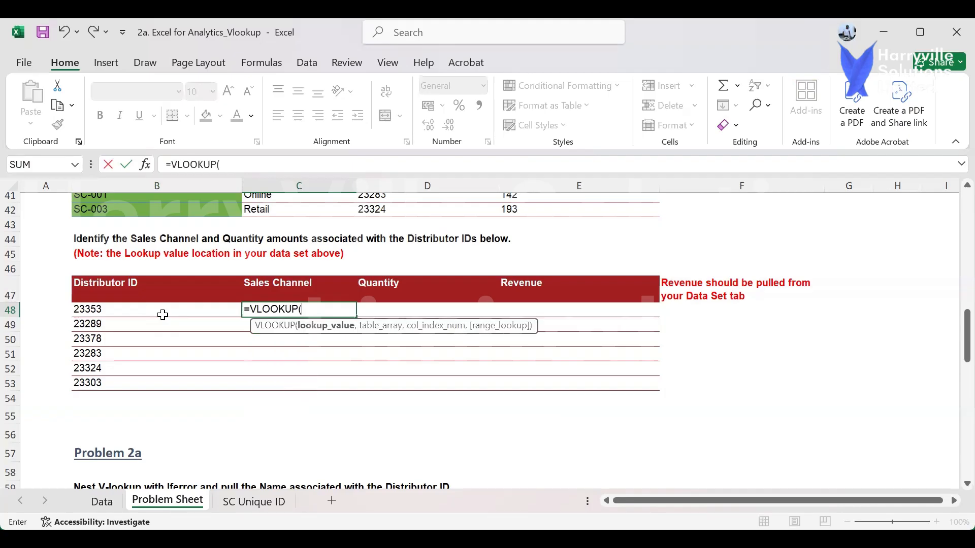
pyautogui.click(155, 309)
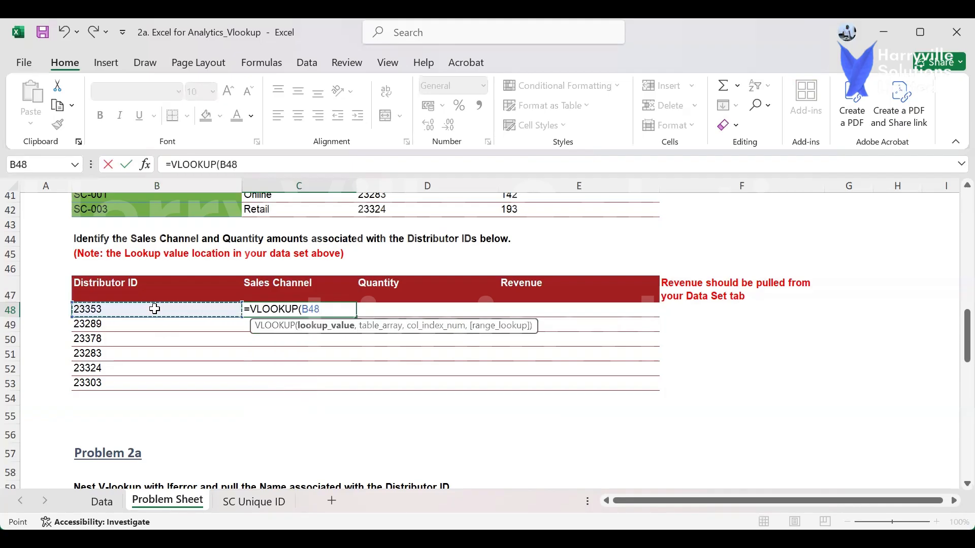
pyautogui.write(',')
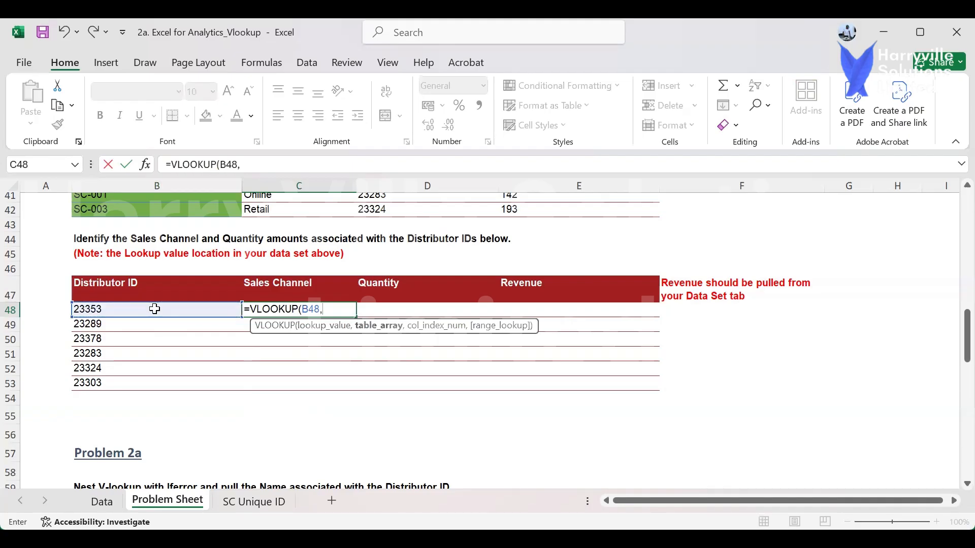
# Complete the C48 formula as =VLOOKUP(B48,Dataset,5,FALSE) and fill it down through C53.
pyautogui.write('d')
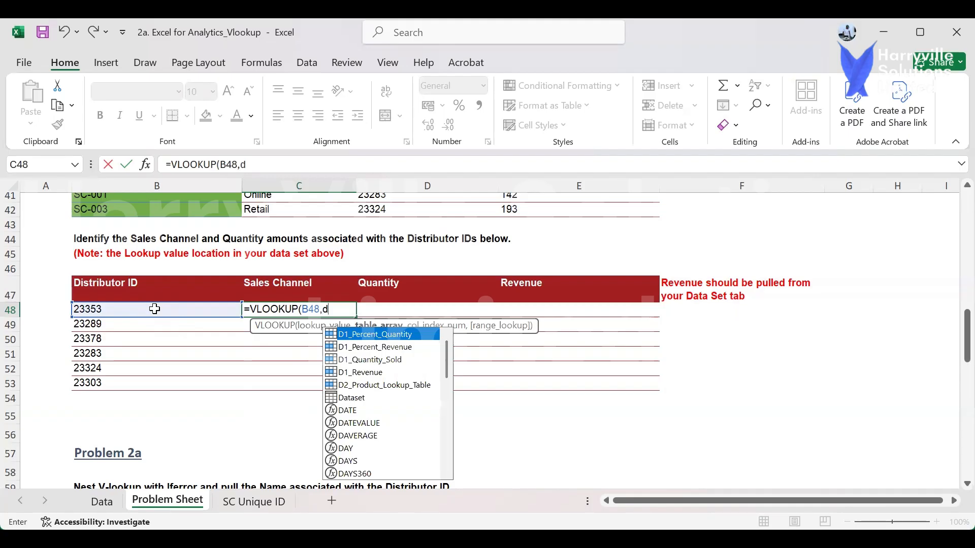
pyautogui.write('a')
pyautogui.press('Tab')
pyautogui.write(',')
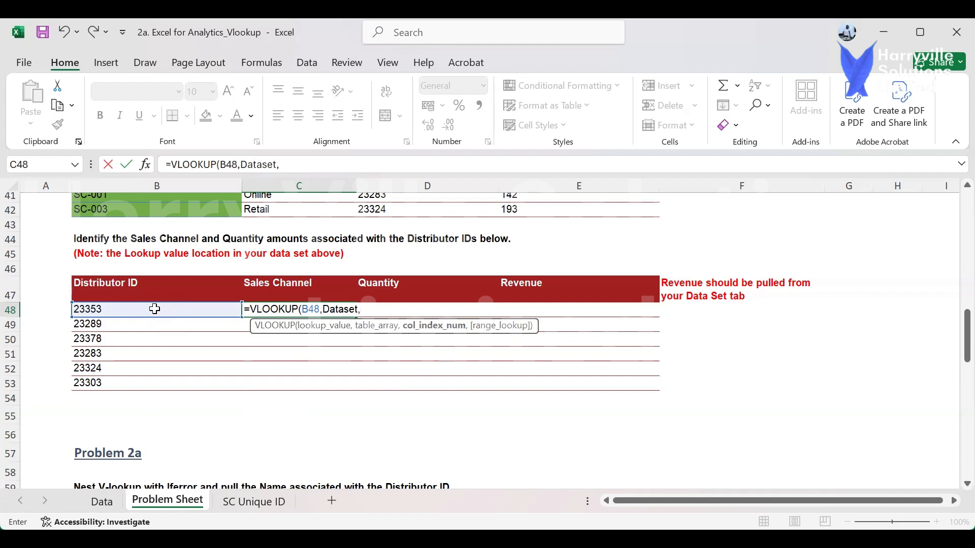
pyautogui.write('5,')
pyautogui.press('Down')
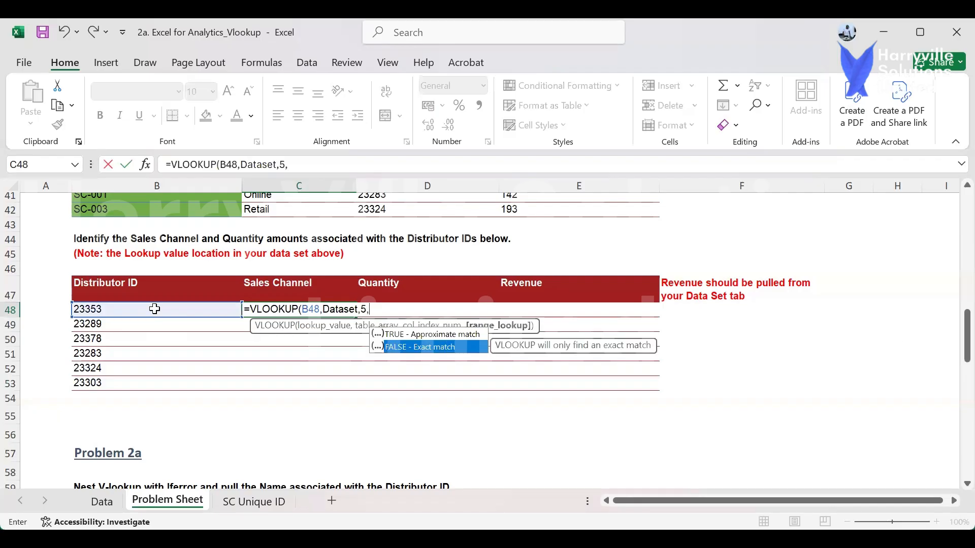
pyautogui.press('Tab')
pyautogui.write(')')
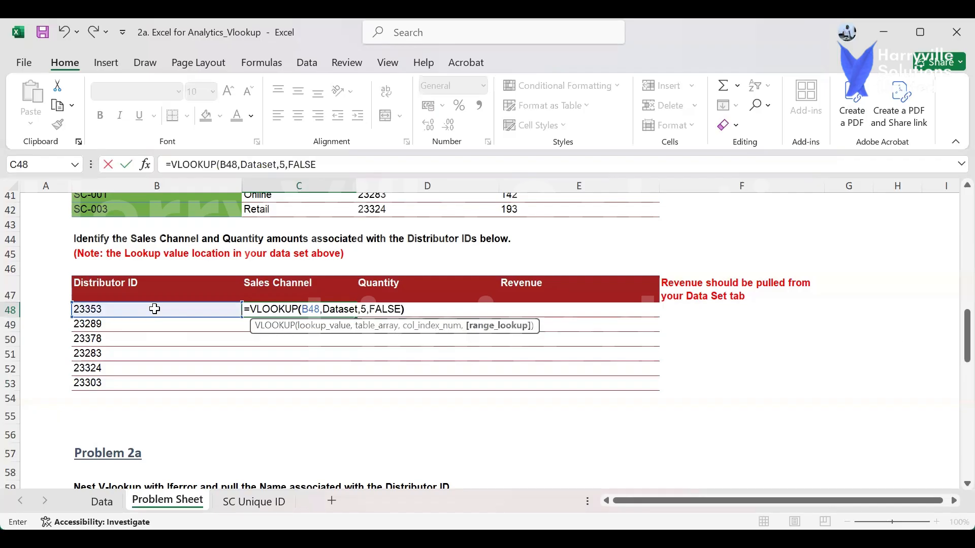
pyautogui.press('Return')
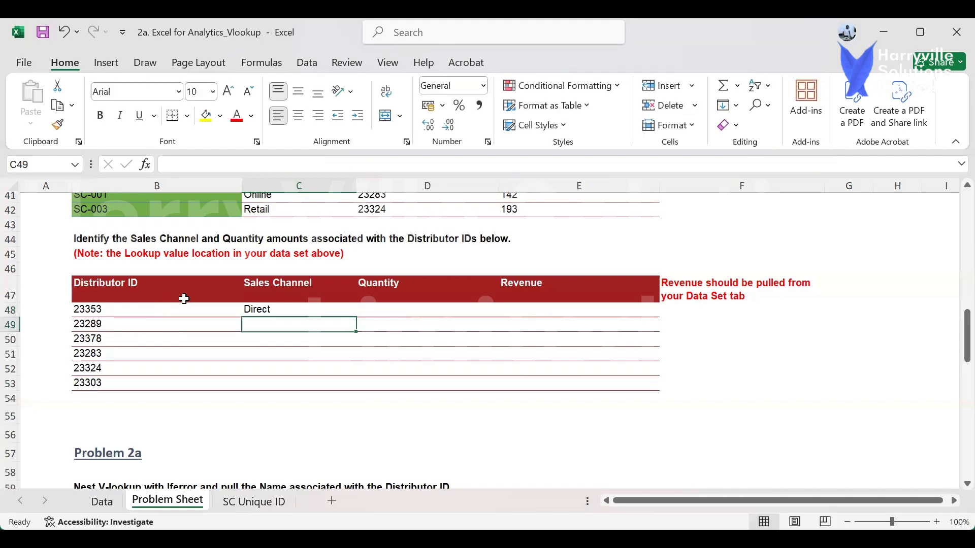
pyautogui.click(282, 308)
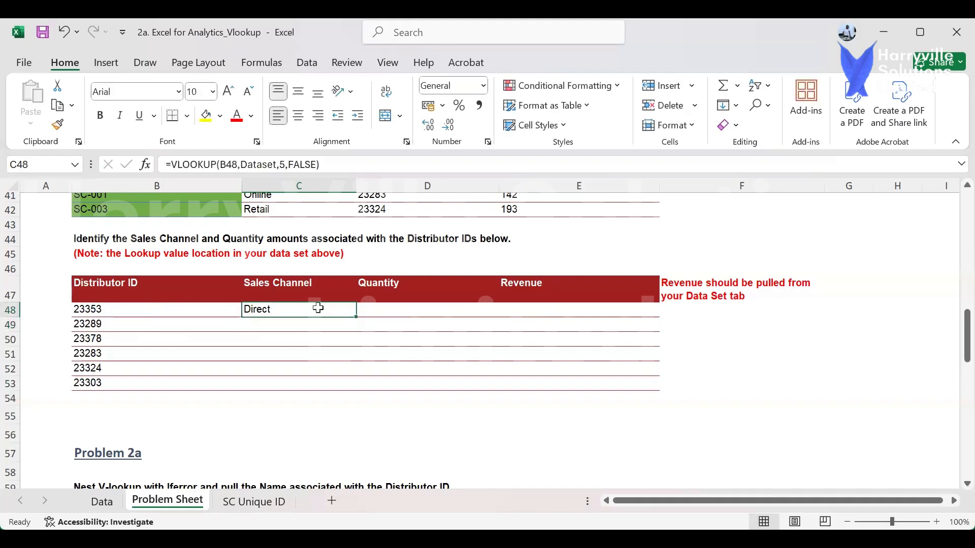
pyautogui.doubleClick(357, 317)
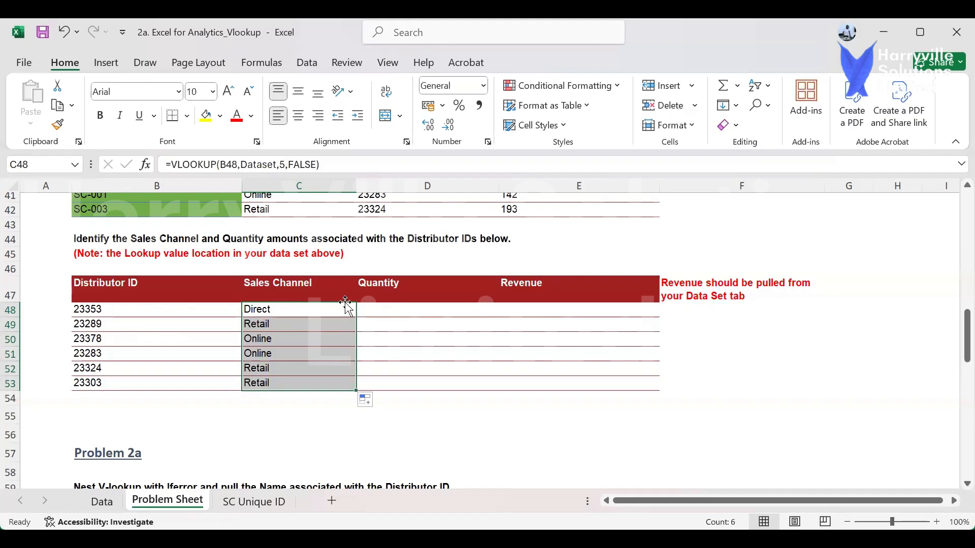
# Count across the Data sheet's columns from Sales Channel to Quantity and Revenue to find their column index numbers for the next lookups.
pyautogui.click(383, 309)
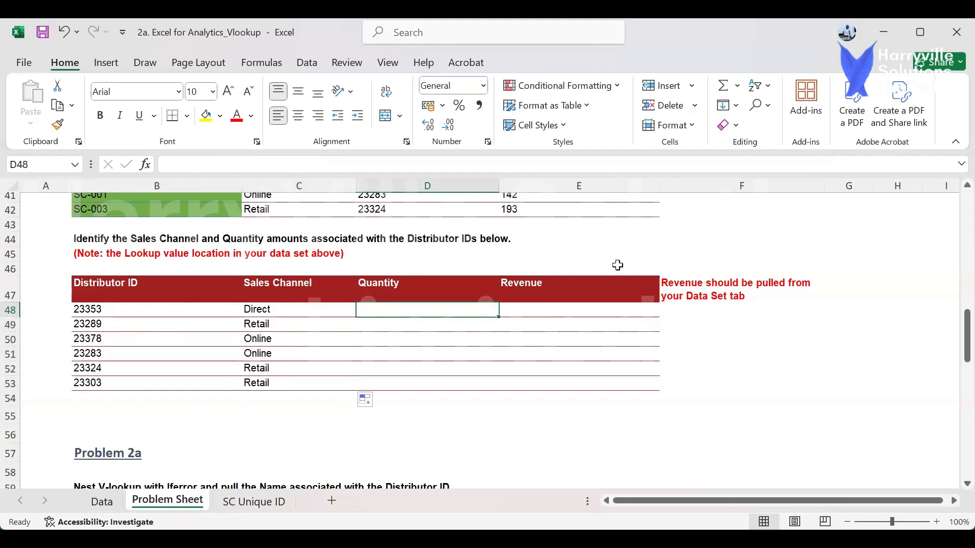
pyautogui.click(102, 503)
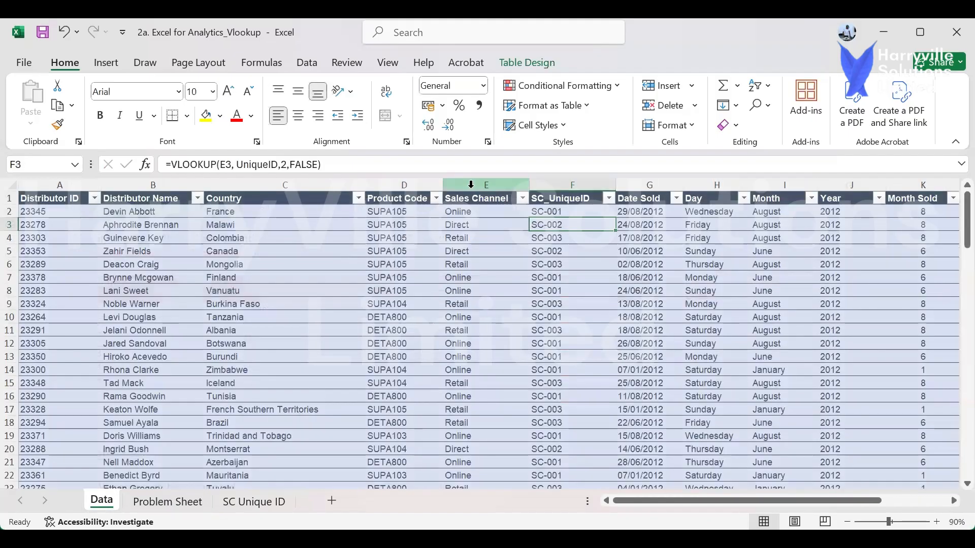
pyautogui.click(471, 193)
pyautogui.click(558, 194)
pyautogui.click(635, 193)
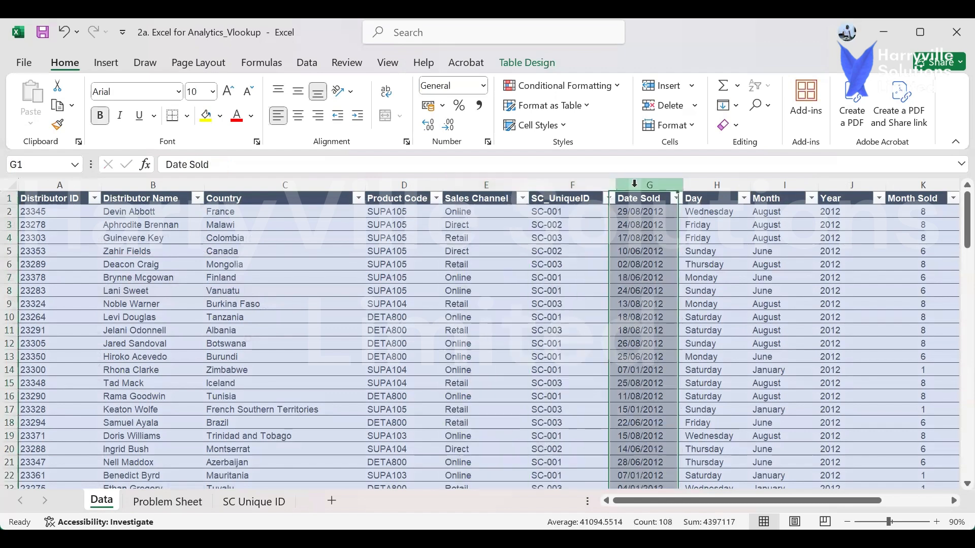
pyautogui.click(704, 194)
pyautogui.click(771, 179)
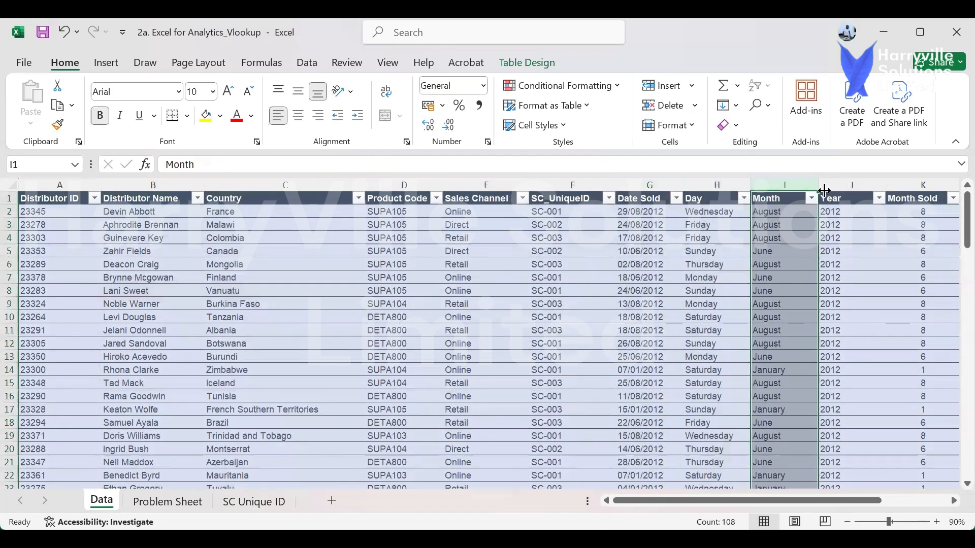
pyautogui.click(843, 182)
pyautogui.click(903, 181)
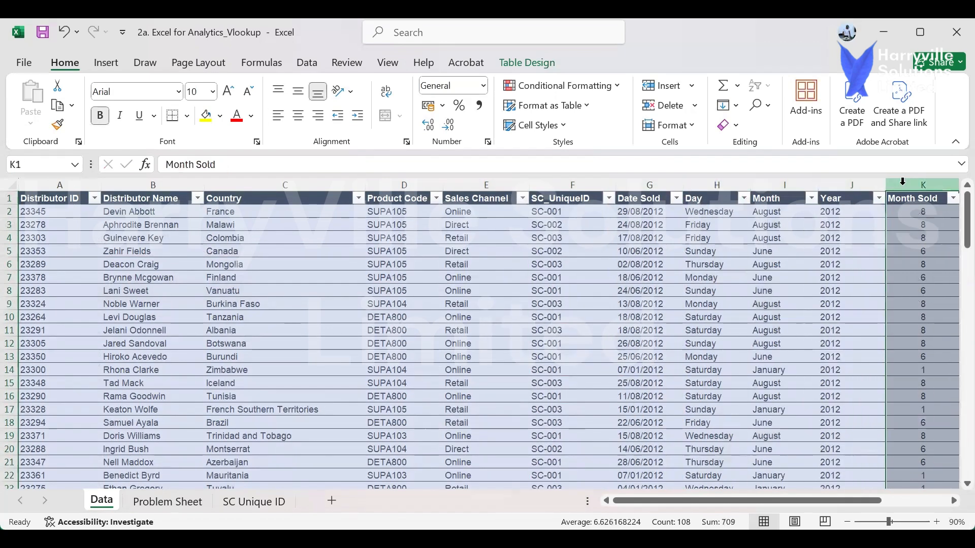
pyautogui.press('Right')
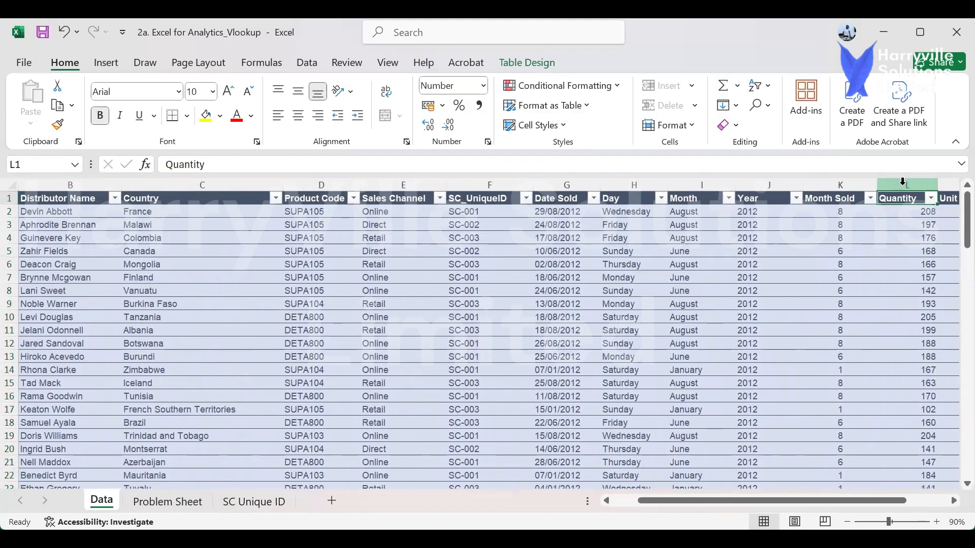
pyautogui.press('Right')
pyautogui.press('Right')
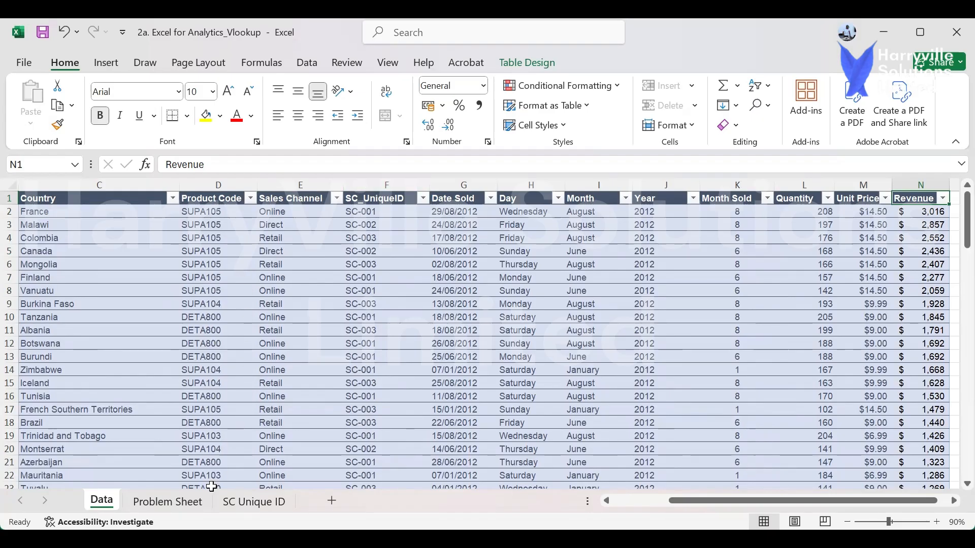
# Recount the Data sheet's columns from Sales Channel through Quantity to work out the column index number for Quantity.
pyautogui.click(186, 507)
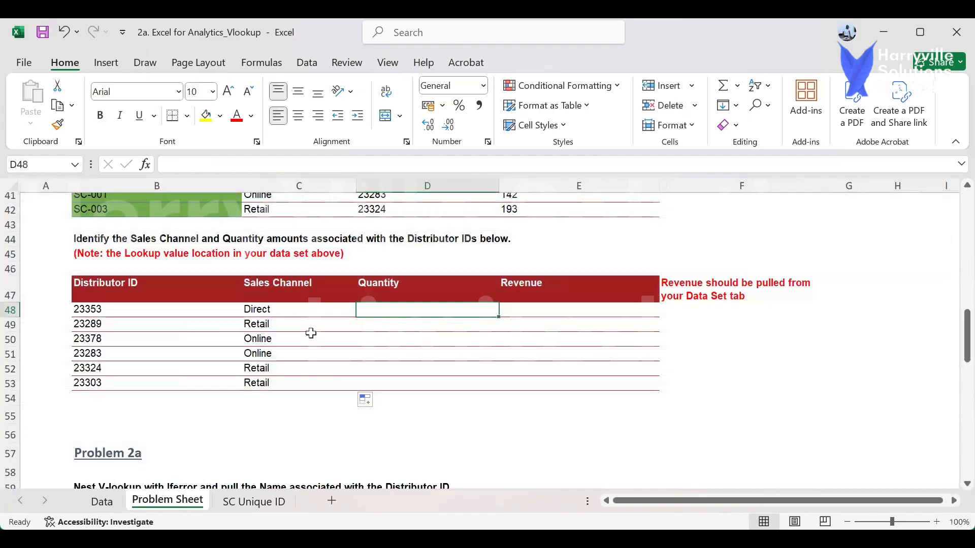
pyautogui.click(104, 502)
pyautogui.click(291, 183)
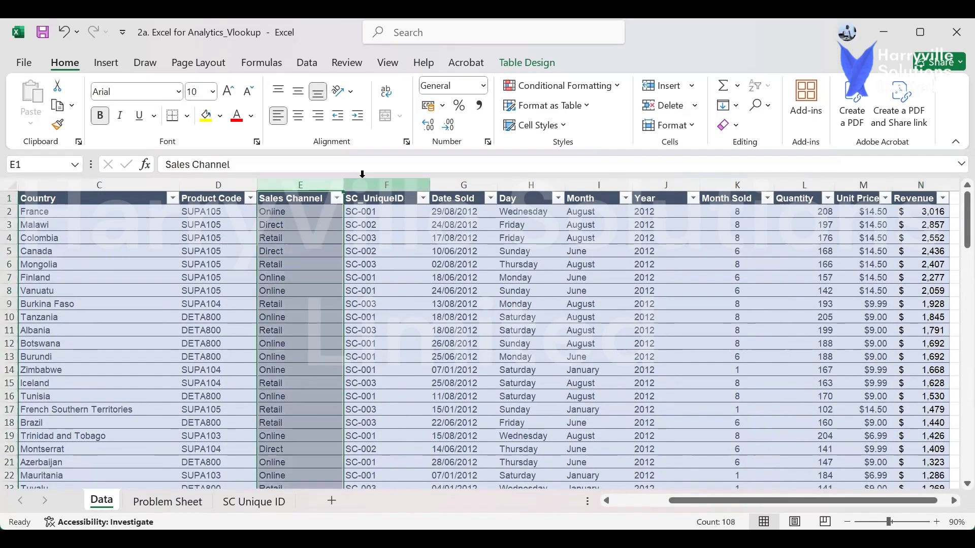
pyautogui.click(375, 184)
pyautogui.click(449, 183)
pyautogui.click(532, 184)
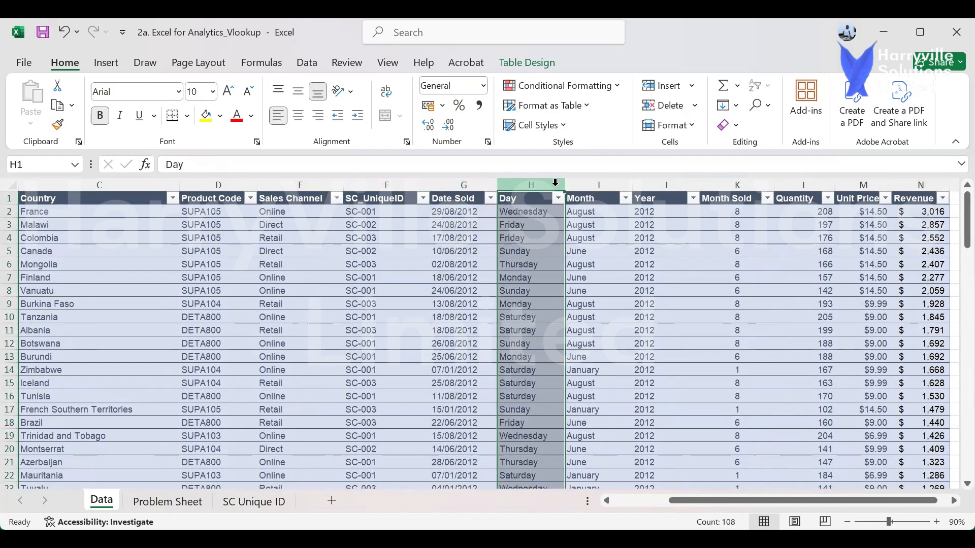
pyautogui.click(599, 184)
pyautogui.click(668, 183)
pyautogui.click(737, 183)
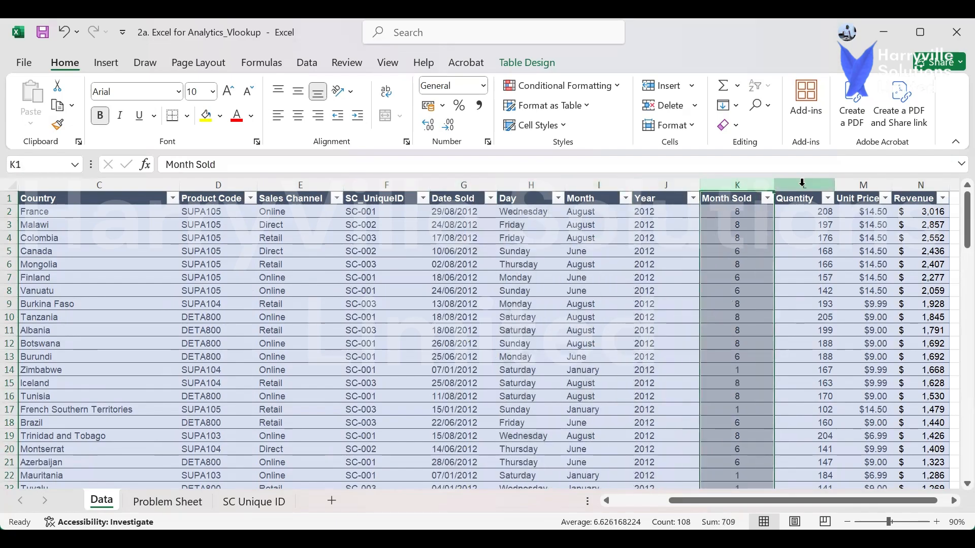
pyautogui.click(804, 183)
# On the Problem Sheet, begin a VLOOKUP in Quantity cell D48 with the distributor ID in B48 as the lookup value.
pyautogui.click(162, 504)
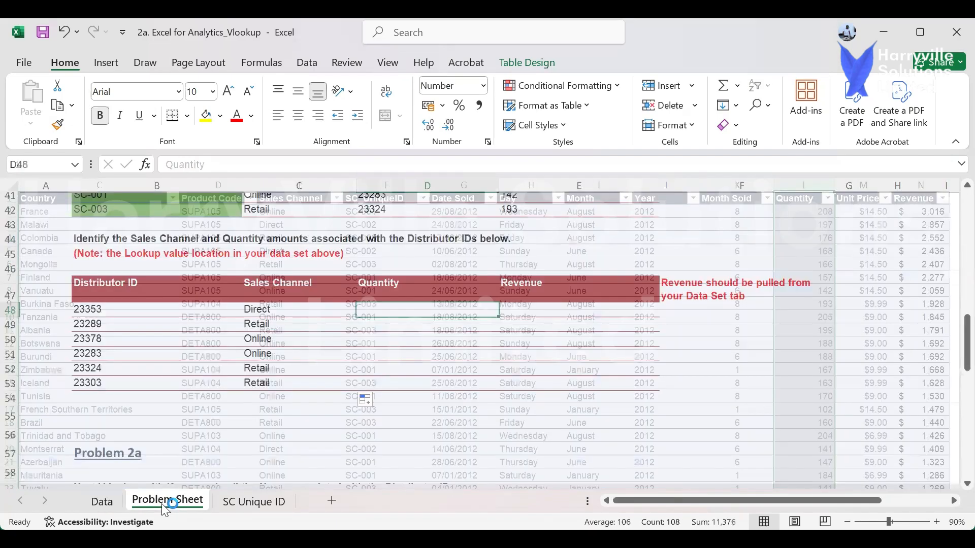
pyautogui.write('=v')
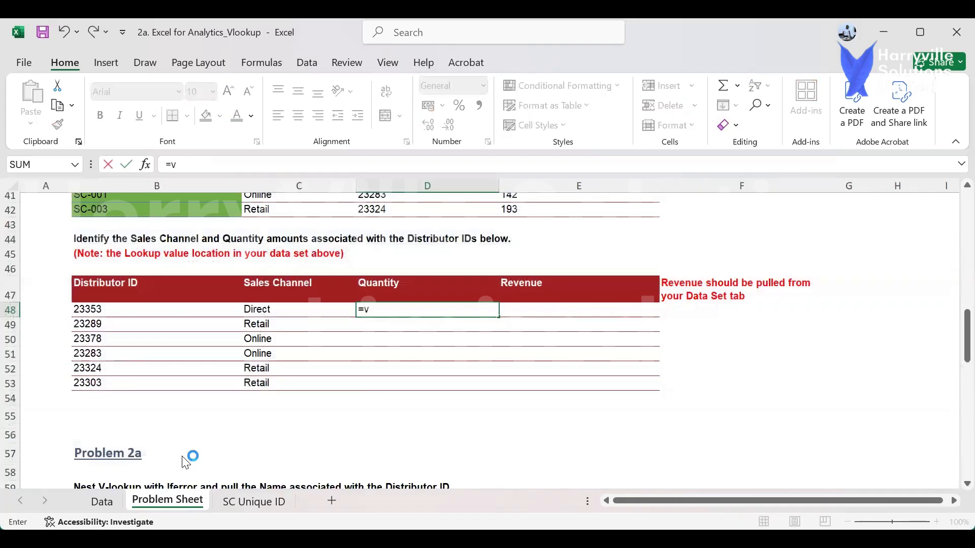
pyautogui.press('Tab')
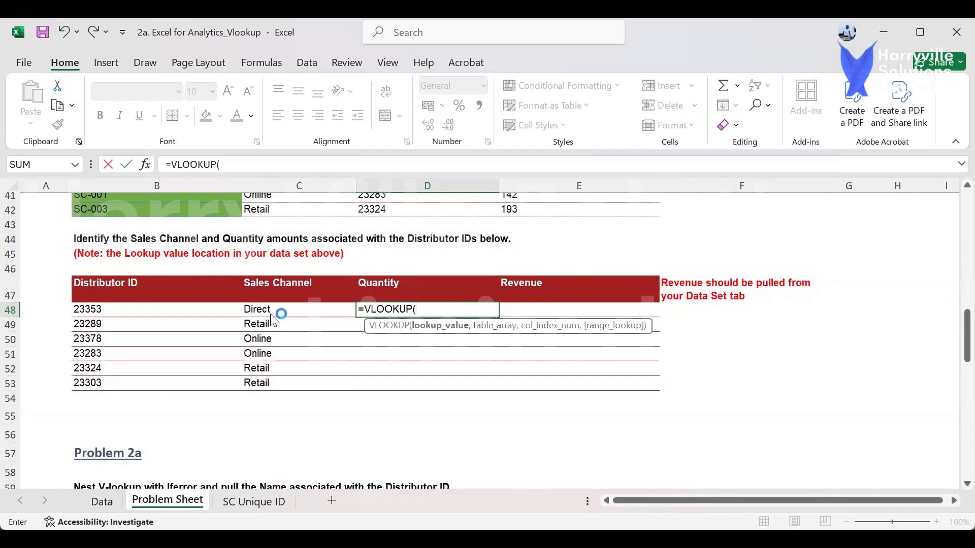
pyautogui.click(96, 309)
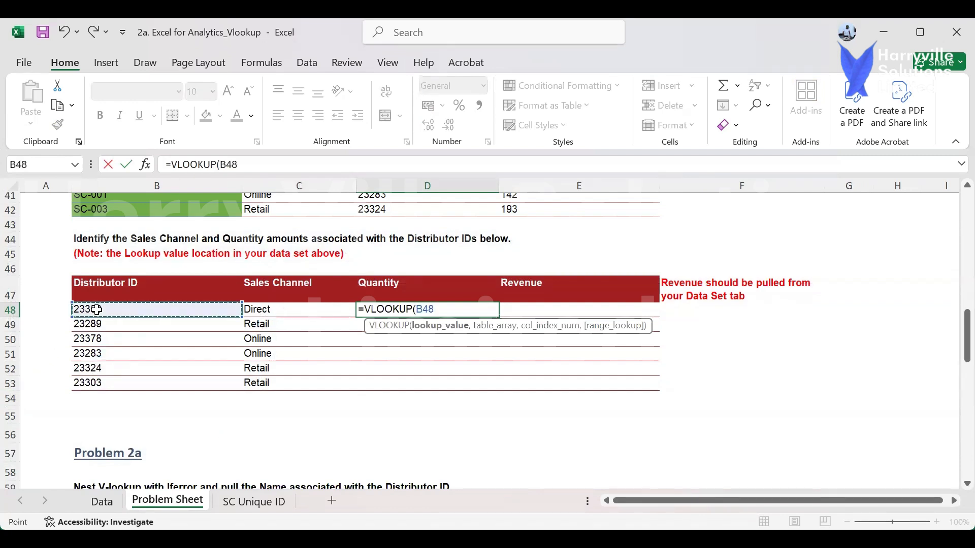
pyautogui.write(',')
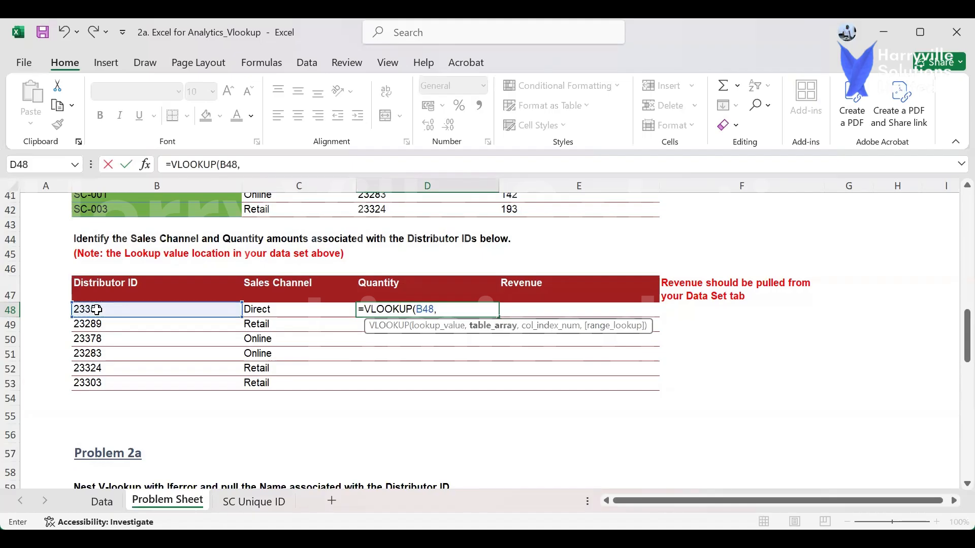
# Complete the D48 formula as =VLOOKUP(B48,Dataset,12,FALSE).
pyautogui.write('daa')
pyautogui.press('BackSpace')
pyautogui.press('Tab')
pyautogui.write(',')
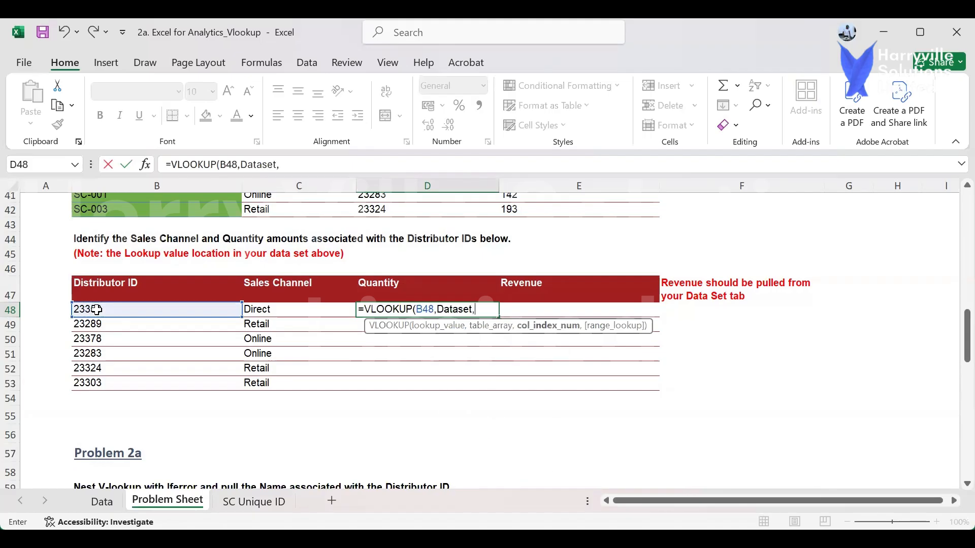
pyautogui.write('12,')
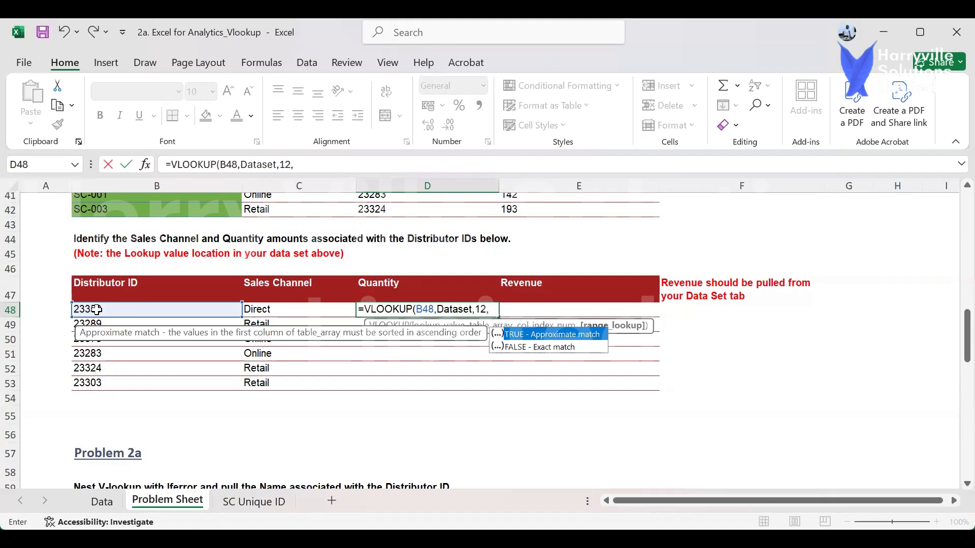
pyautogui.press('Down')
pyautogui.press('Tab')
pyautogui.write(')')
pyautogui.press('Return')
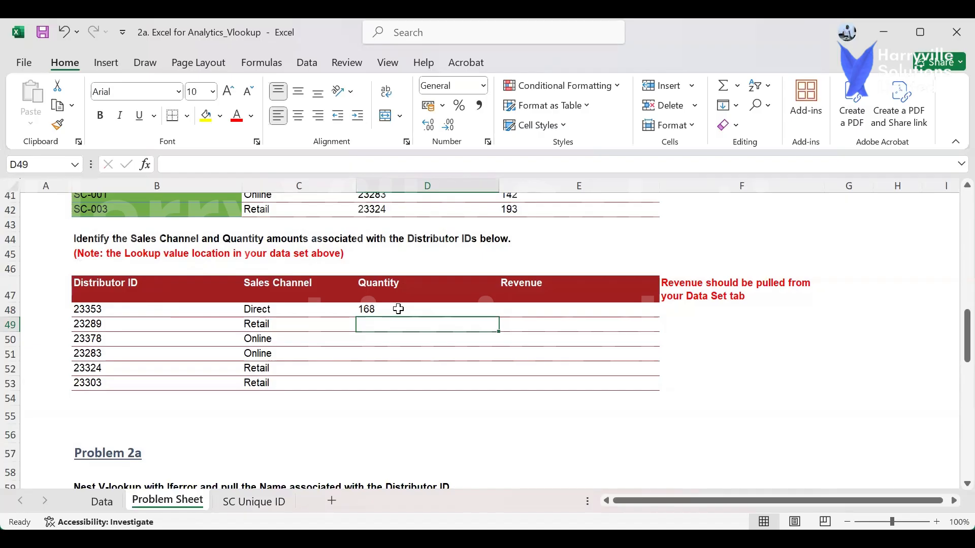
# Fill the Quantity formula in D48 down through D53.
pyautogui.moveTo(388, 318); pyautogui.dragTo(389, 316)
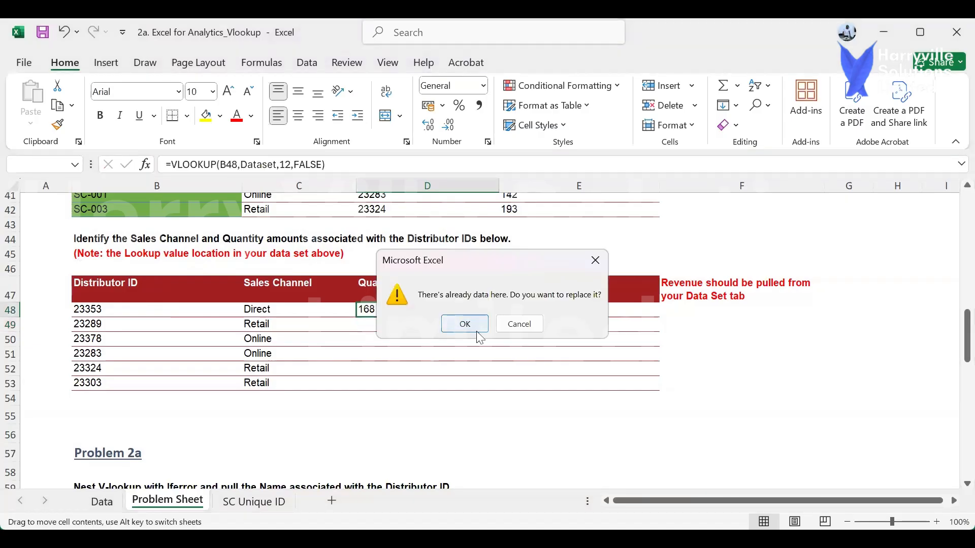
pyautogui.click(465, 324)
pyautogui.click(493, 310)
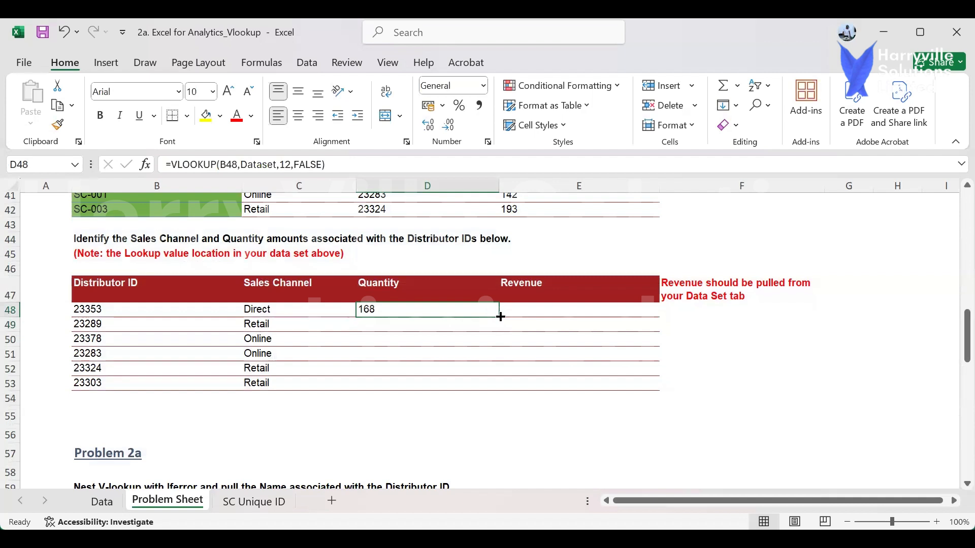
pyautogui.doubleClick(500, 317)
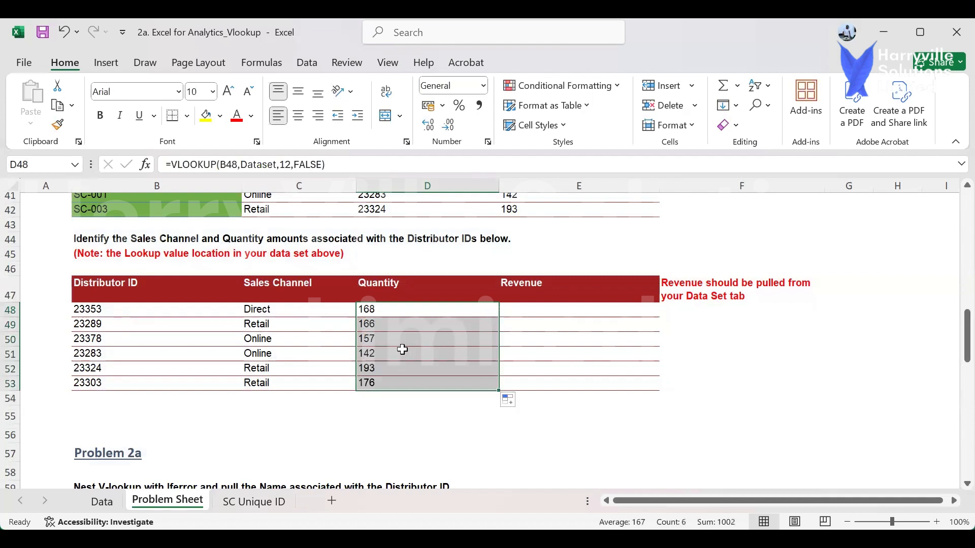
# Count the Data sheet's columns onward from Quantity to Revenue to work out the column index number for Revenue cell E48.
pyautogui.click(556, 312)
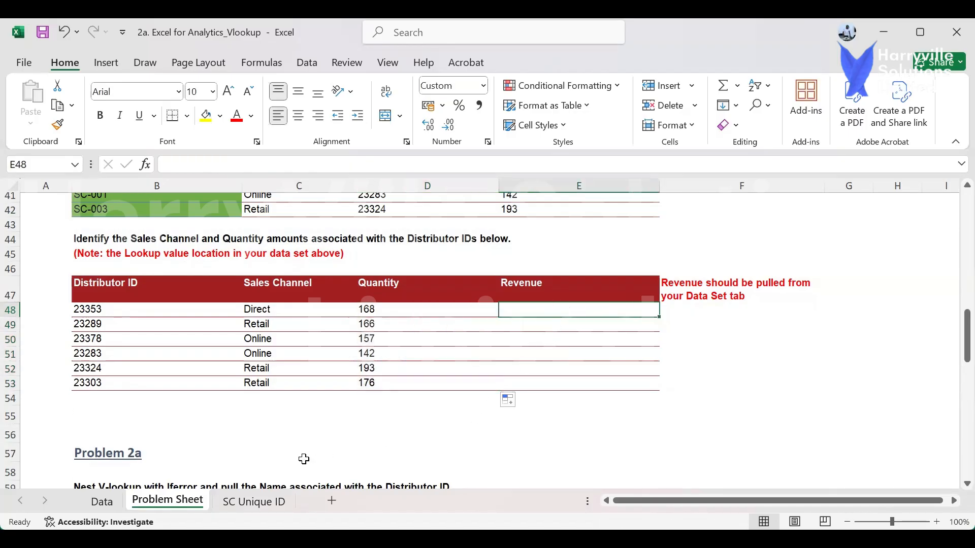
pyautogui.click(101, 502)
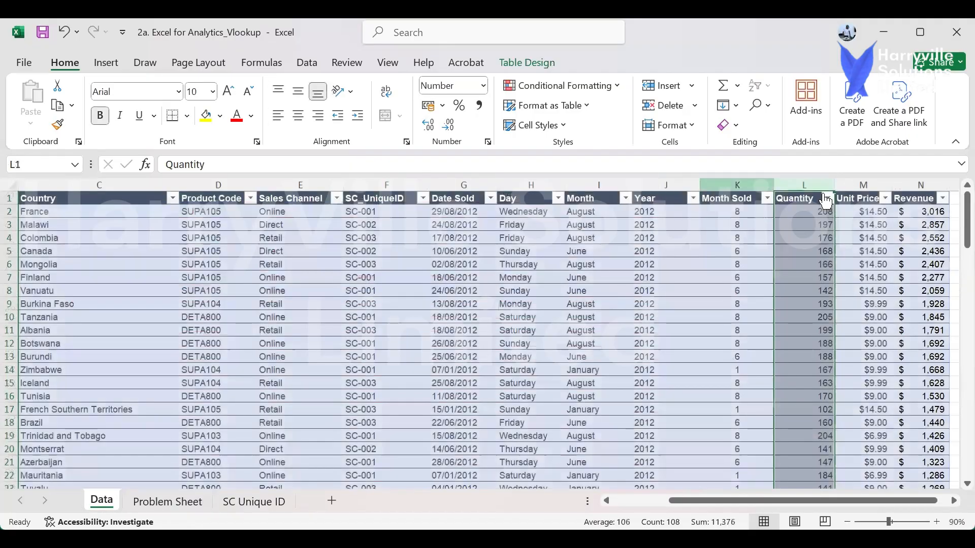
pyautogui.click(860, 183)
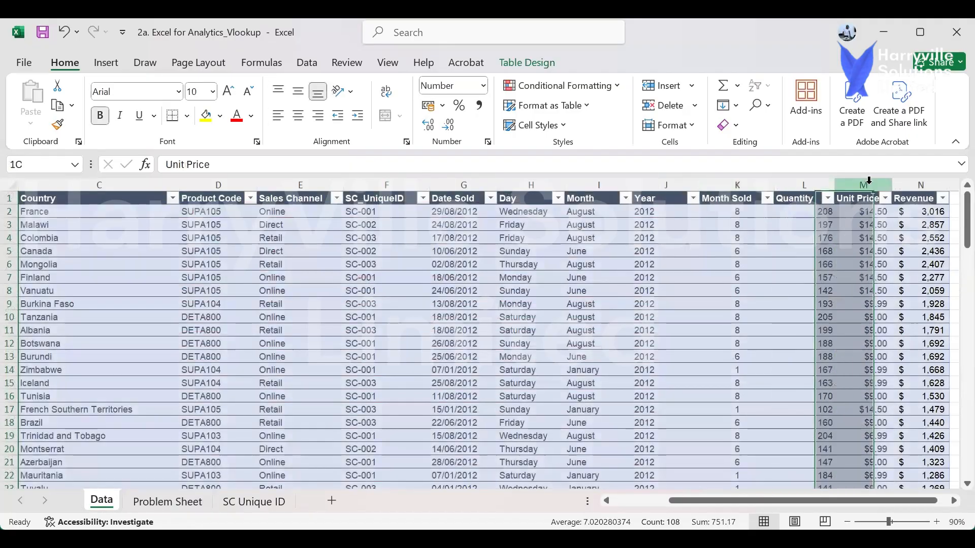
pyautogui.click(917, 186)
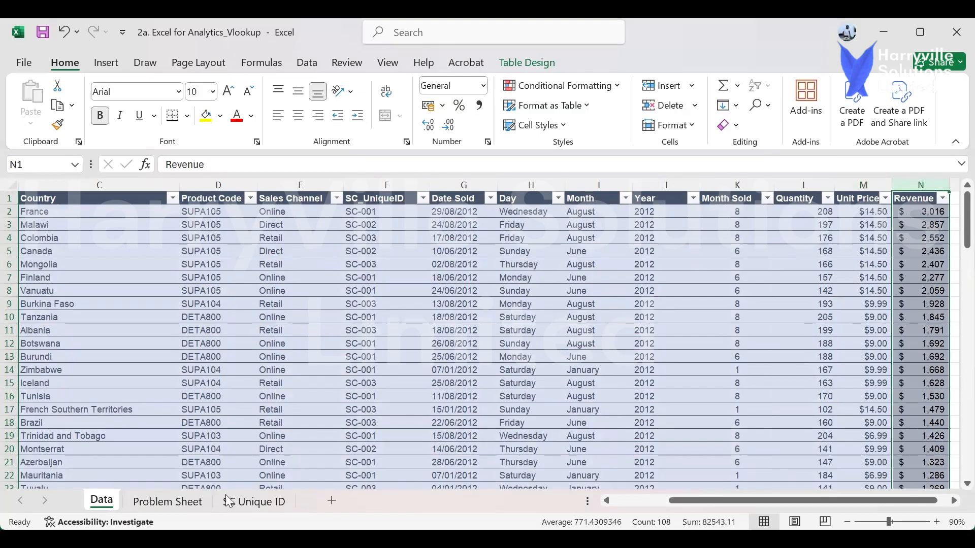
pyautogui.click(172, 503)
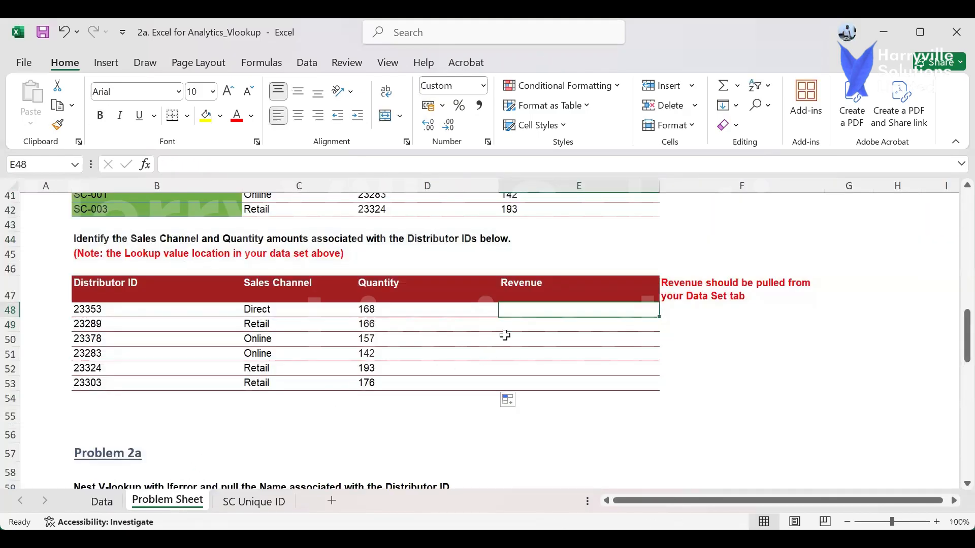
# Try to reuse the D48 Quantity formula in Revenue cell E48 with column index 15, and clear the cell.
pyautogui.click(452, 308)
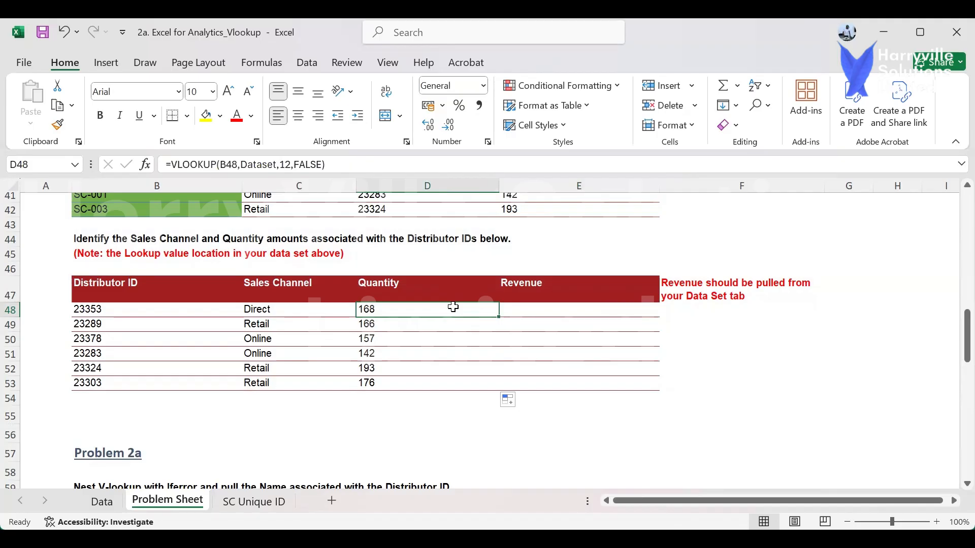
pyautogui.hotkey('ctrl', 'c')
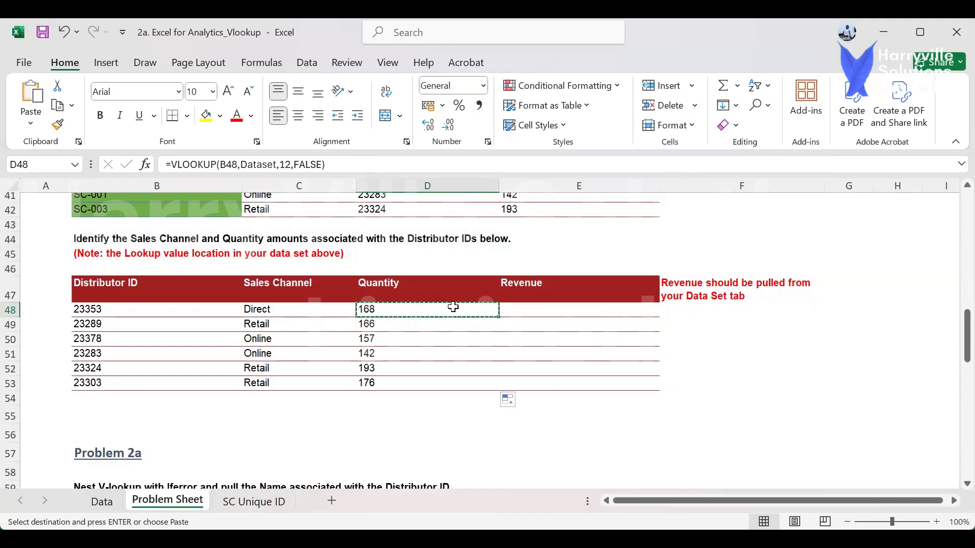
pyautogui.press('Right')
pyautogui.hotkey('ctrl', 'v')
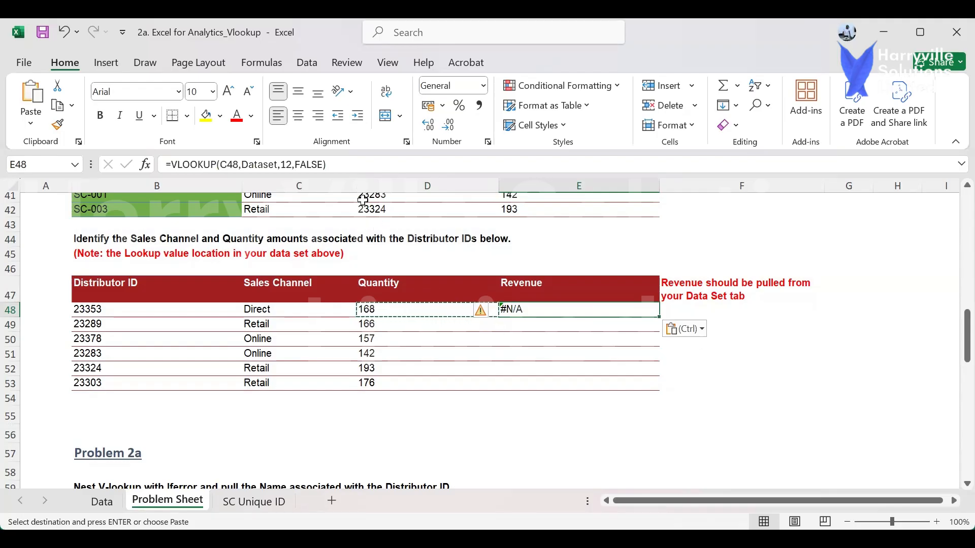
pyautogui.press('Escape')
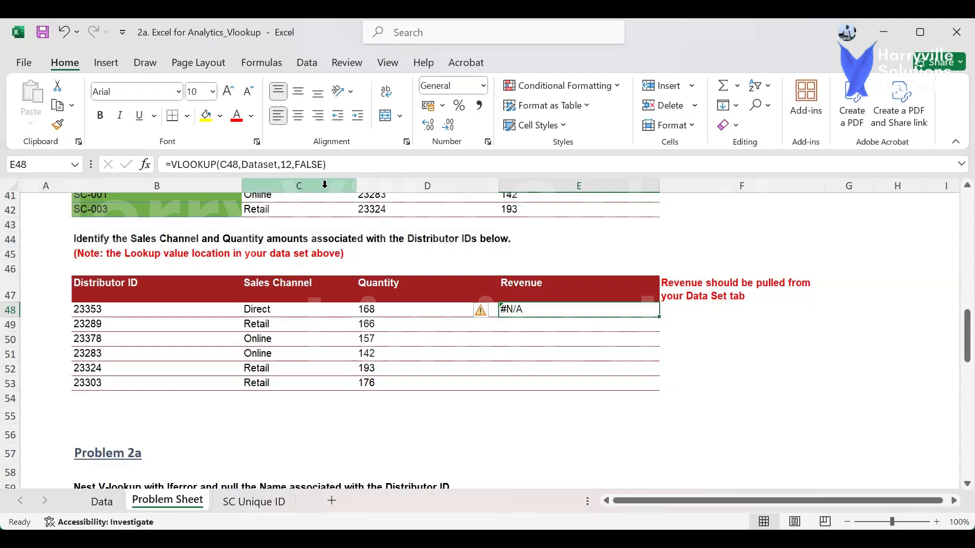
pyautogui.click(291, 165)
pyautogui.press('BackSpace')
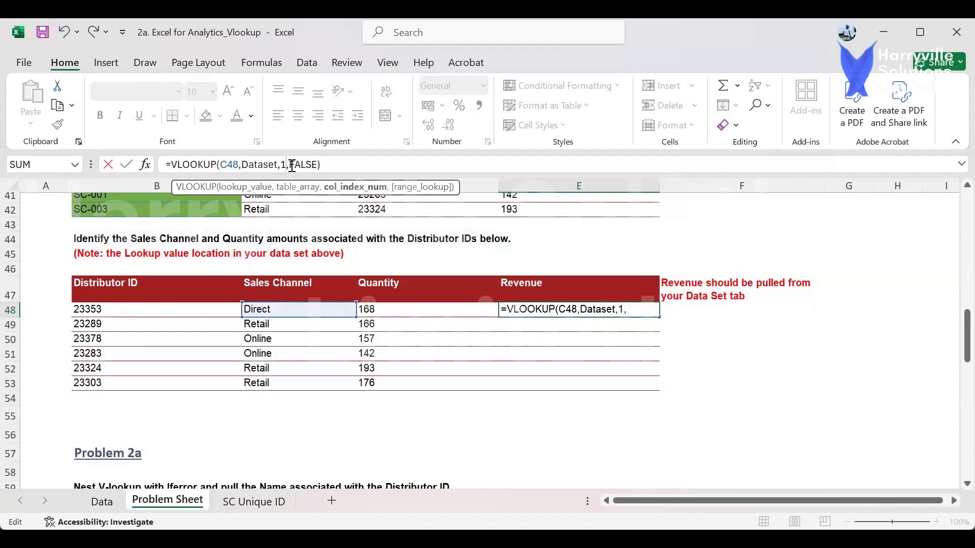
pyautogui.write('5')
pyautogui.press('Return')
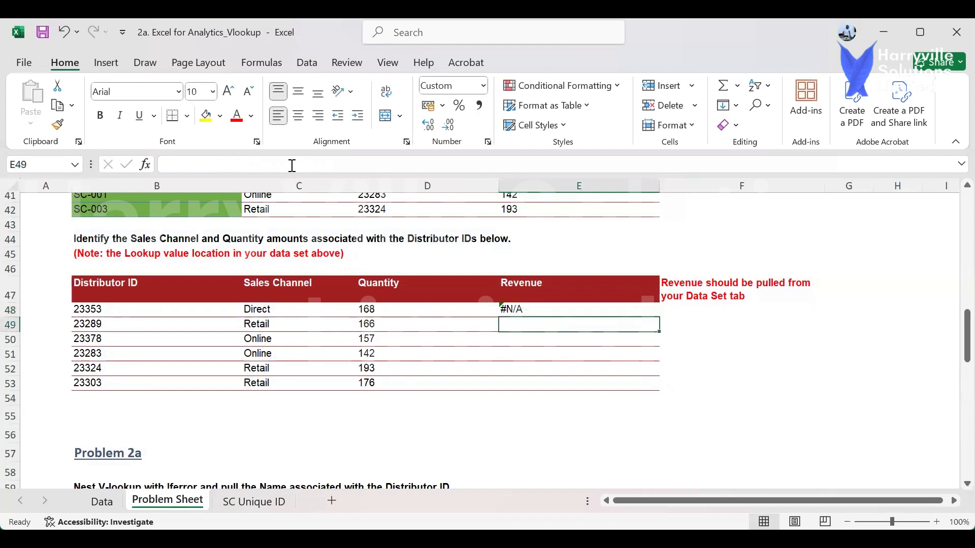
pyautogui.press('Up')
pyautogui.press('Delete')
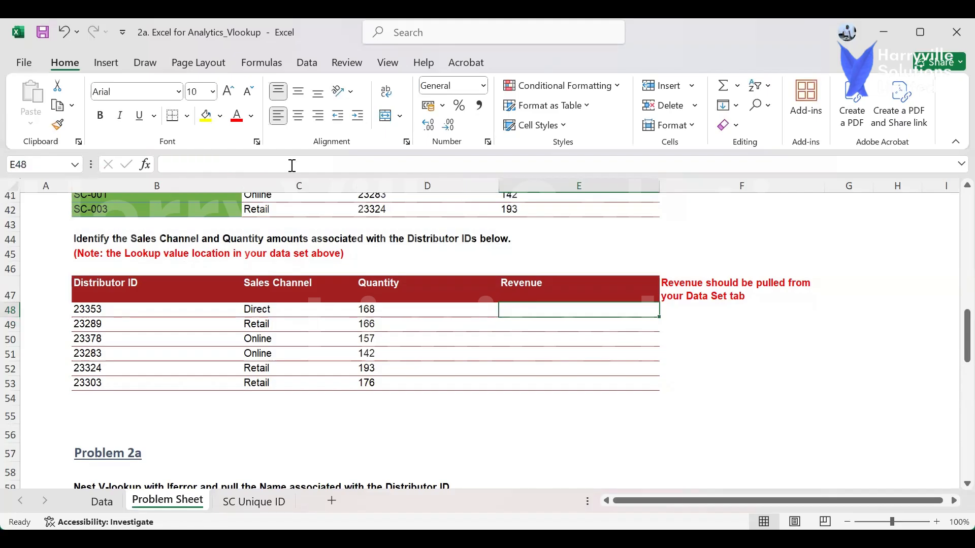
# Enter =VLOOKUP(B48,Dataset,15,FALSE) in Revenue cell E48 and reselect the cell to inspect its formula.
pyautogui.write('=')
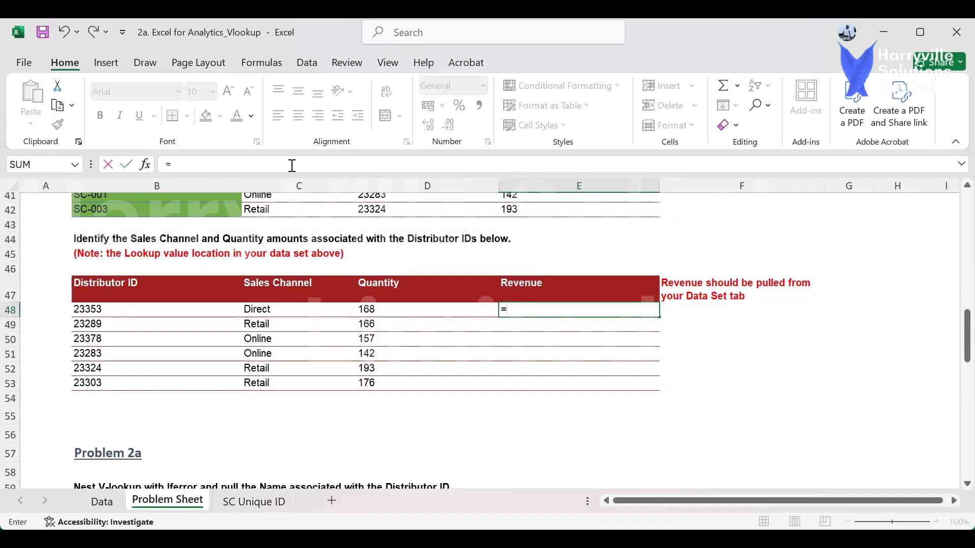
pyautogui.write('VLOOKUP(')
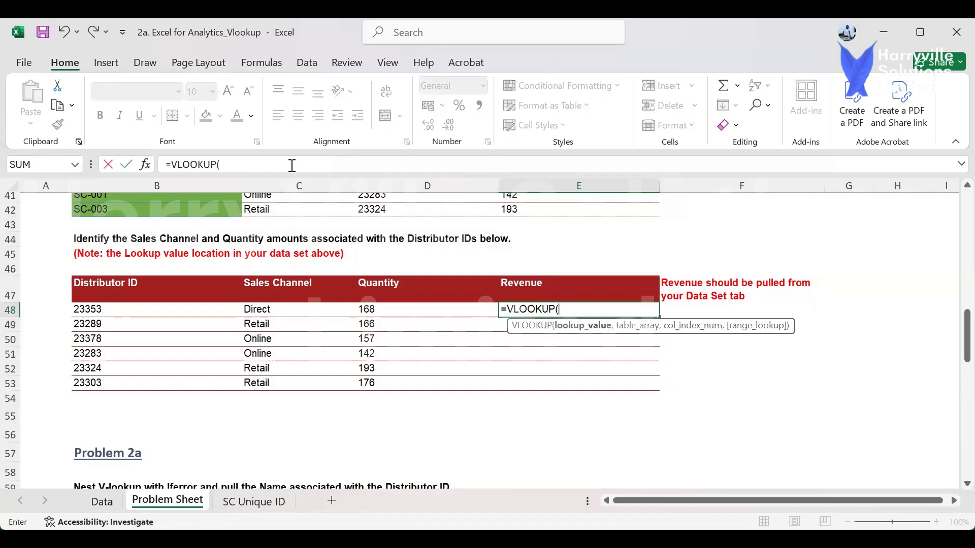
pyautogui.click(179, 310)
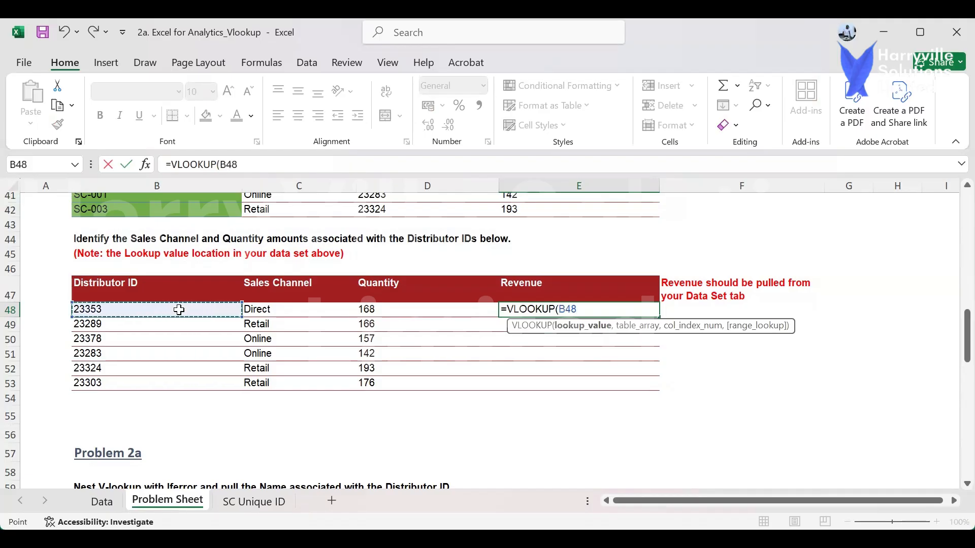
pyautogui.write(',da')
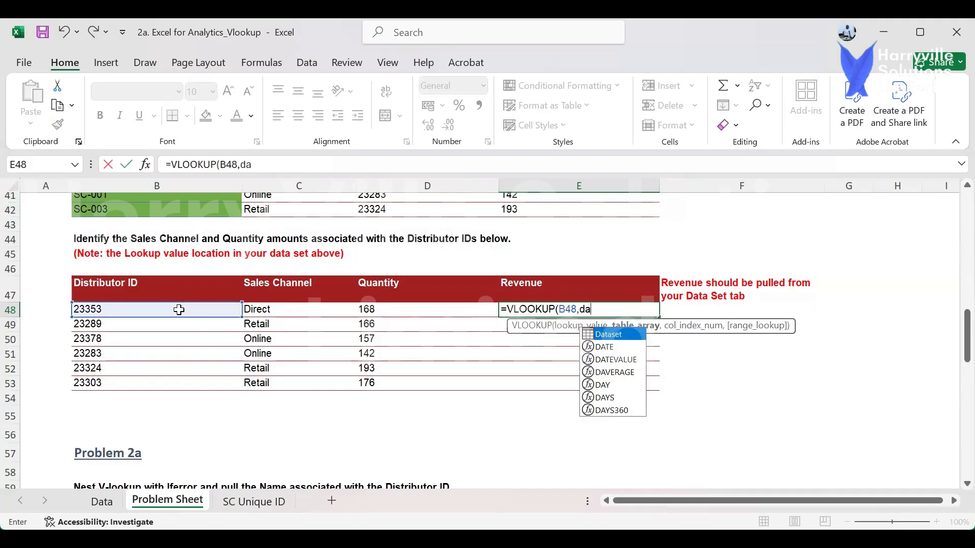
pyautogui.press('Tab')
pyautogui.write(',')
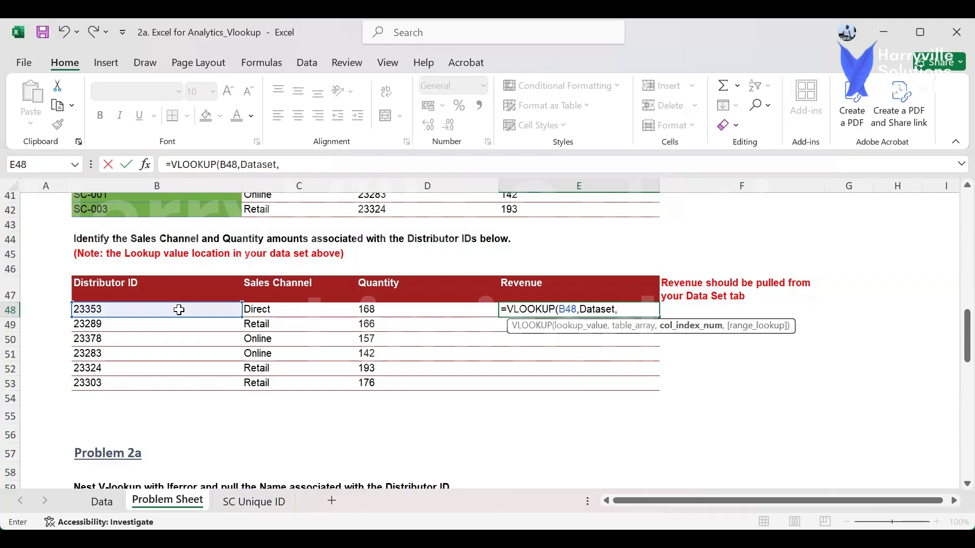
pyautogui.write('15')
pyautogui.write(',FALSE)')
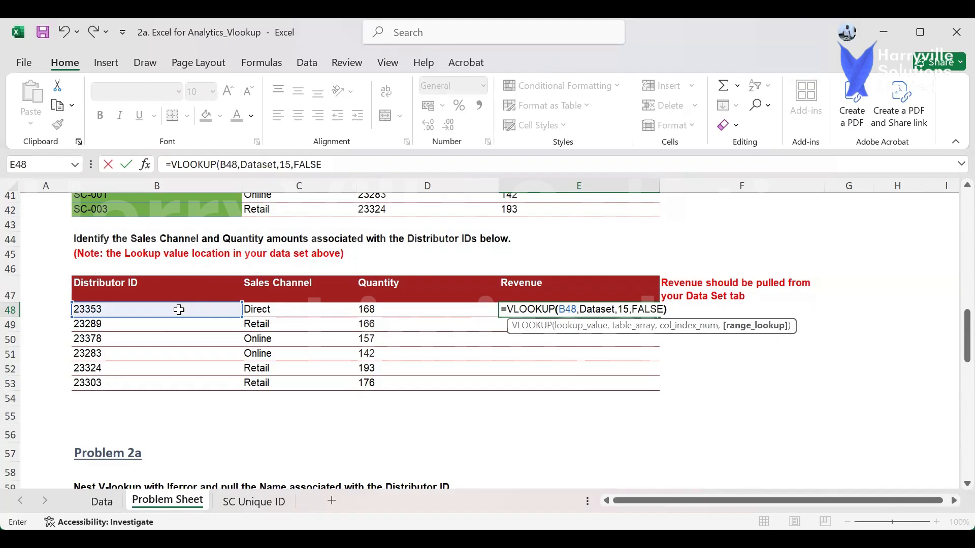
pyautogui.press('Return')
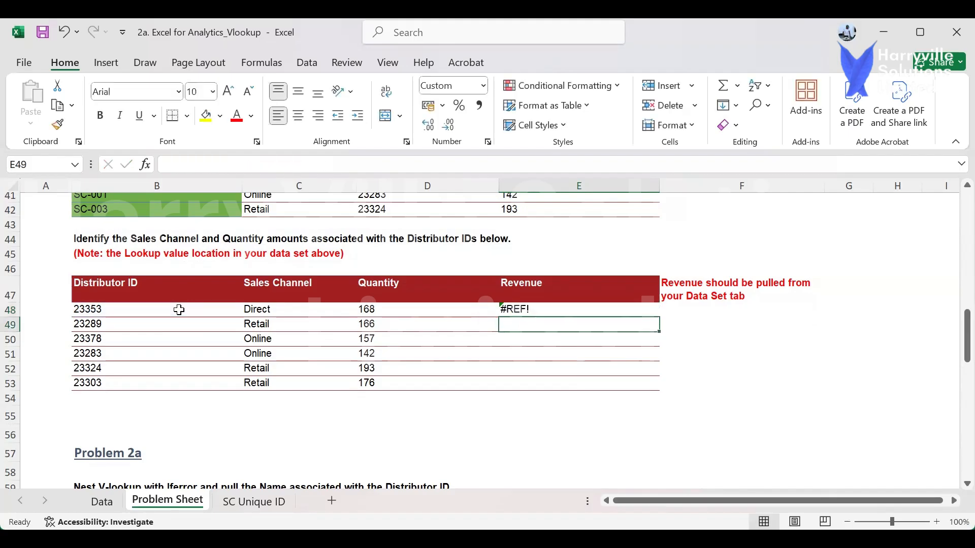
pyautogui.press('Up')
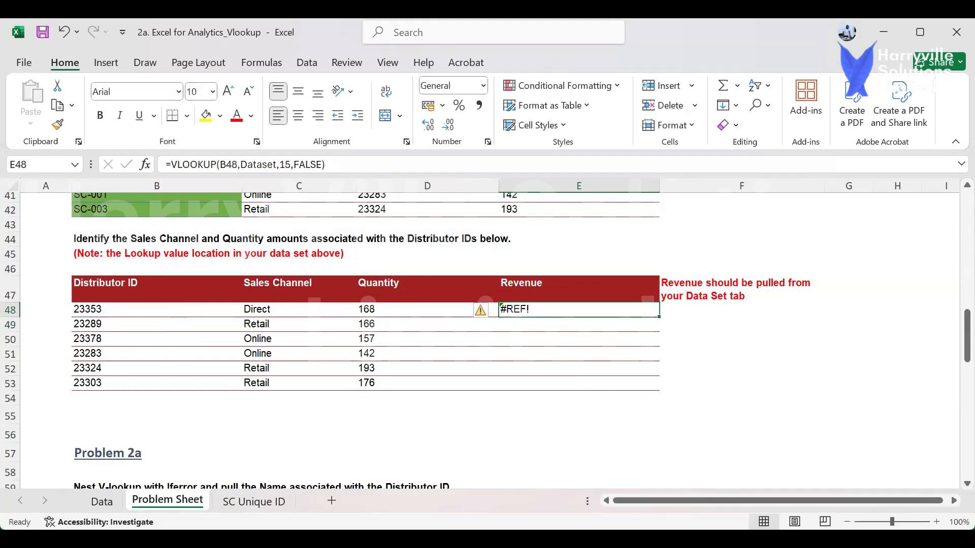
# Recheck the Revenue column's position on the Data sheet to determine its column index number for the lookup.
pyautogui.click(111, 503)
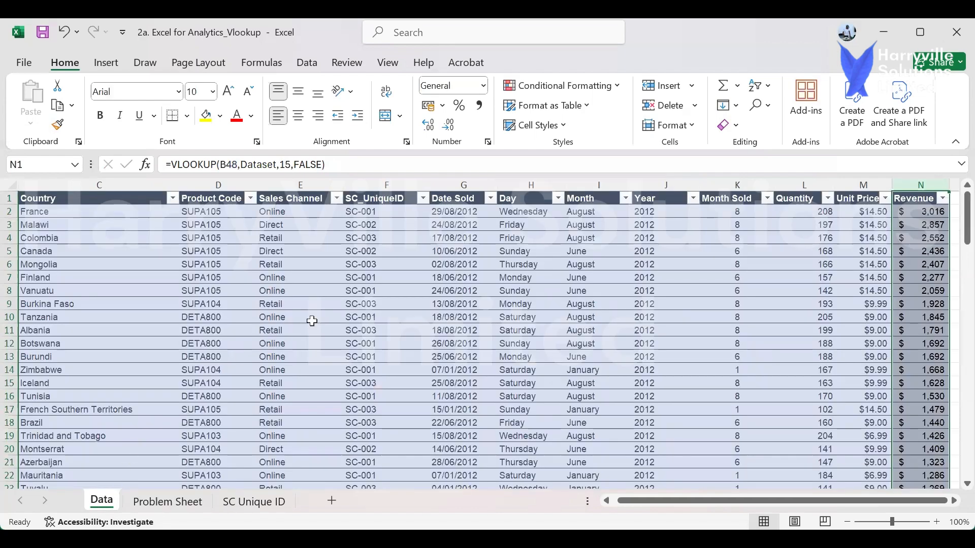
pyautogui.click(804, 185)
pyautogui.click(875, 184)
pyautogui.click(921, 184)
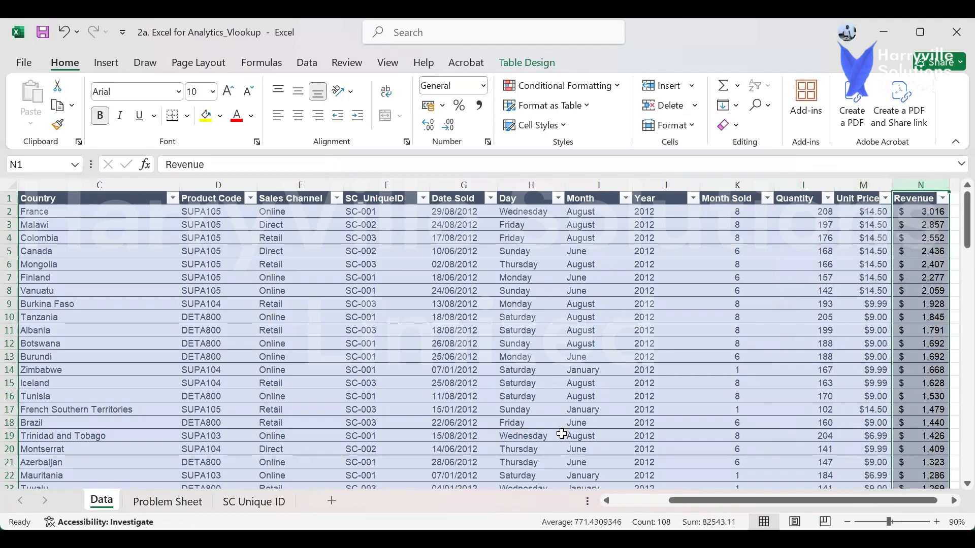
pyautogui.click(186, 507)
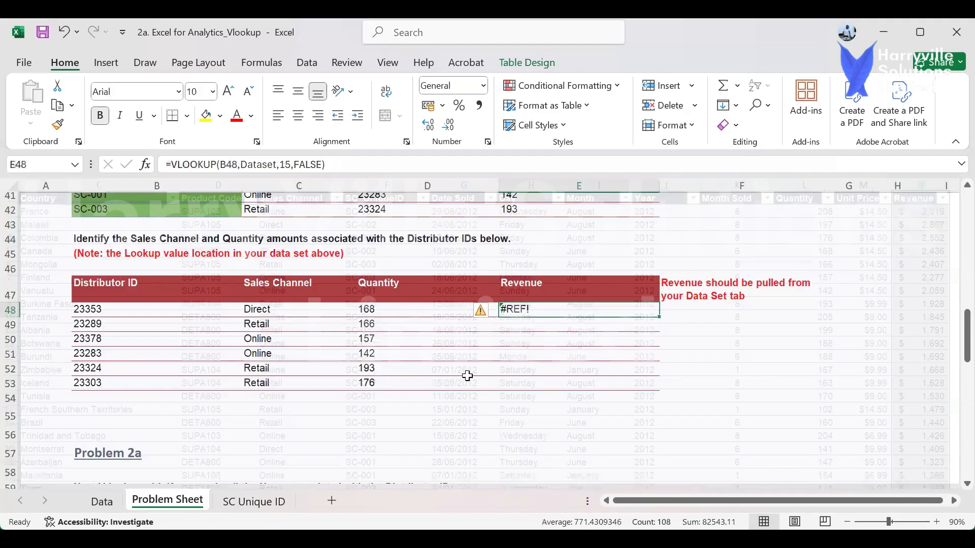
# Change the column index in Revenue cell E48's VLOOKUP formula to 14 and fill the formula down through E53.
pyautogui.doubleClick(538, 313)
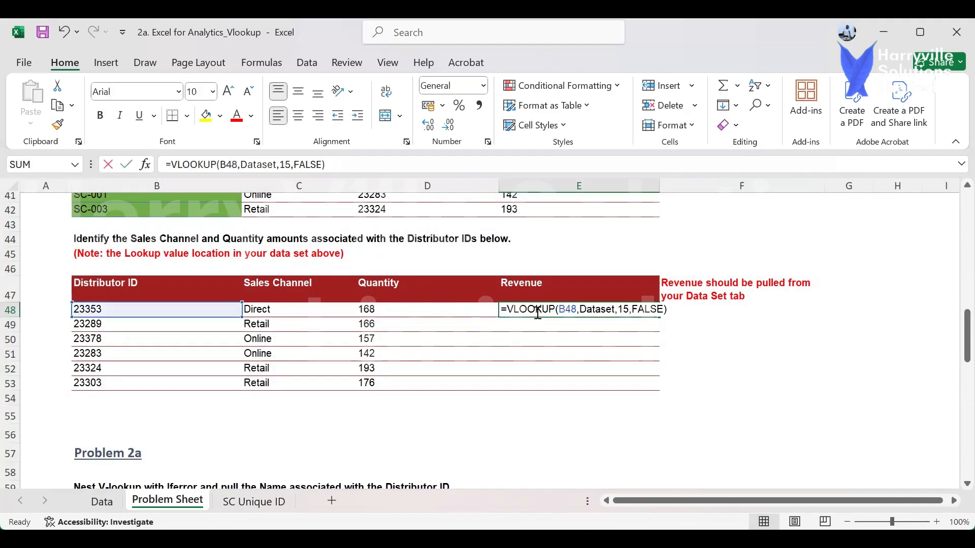
pyautogui.click(290, 161)
pyautogui.press('BackSpace')
pyautogui.write('4')
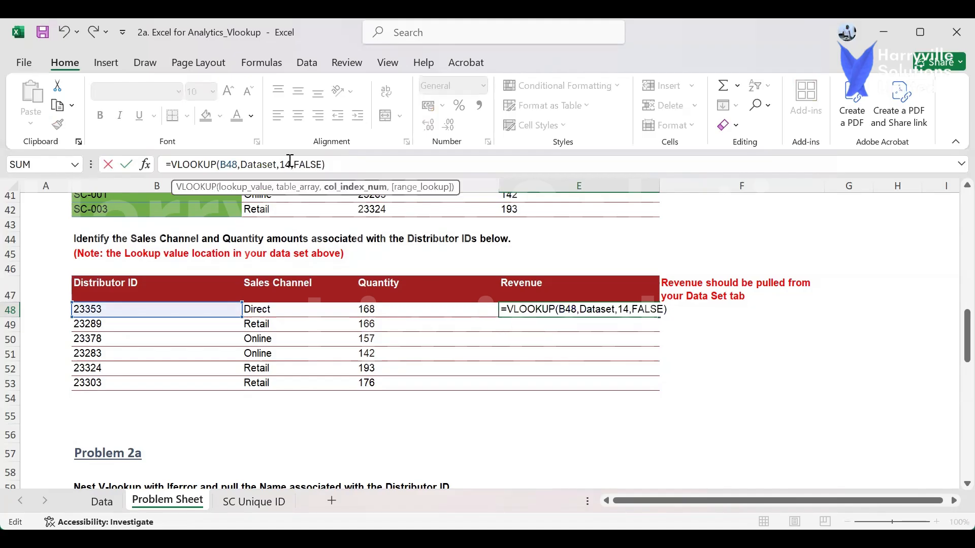
pyautogui.press('Return')
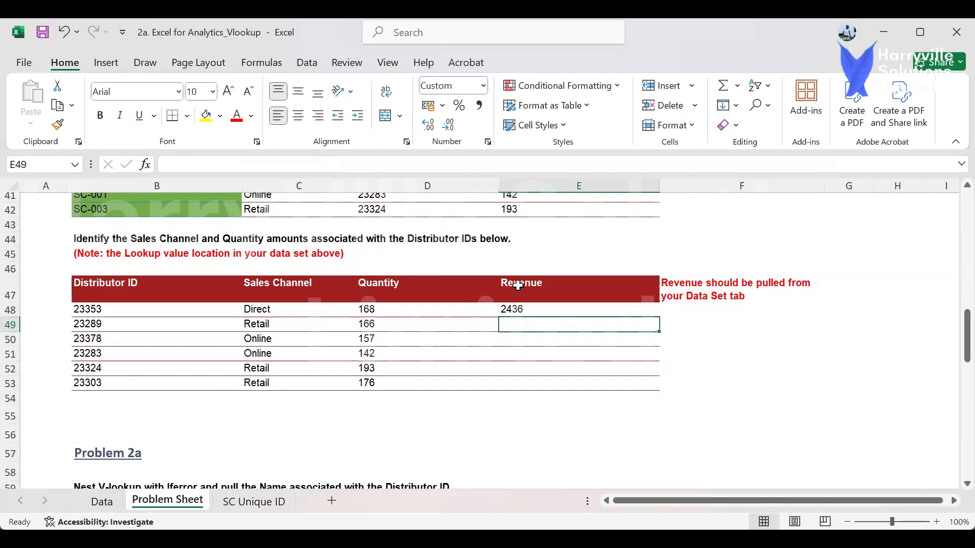
pyautogui.click(534, 309)
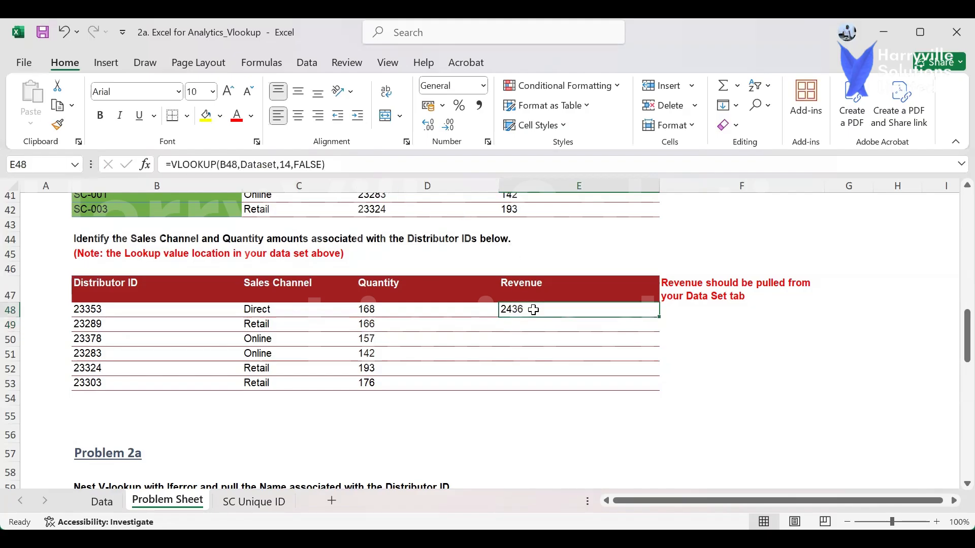
pyautogui.doubleClick(660, 317)
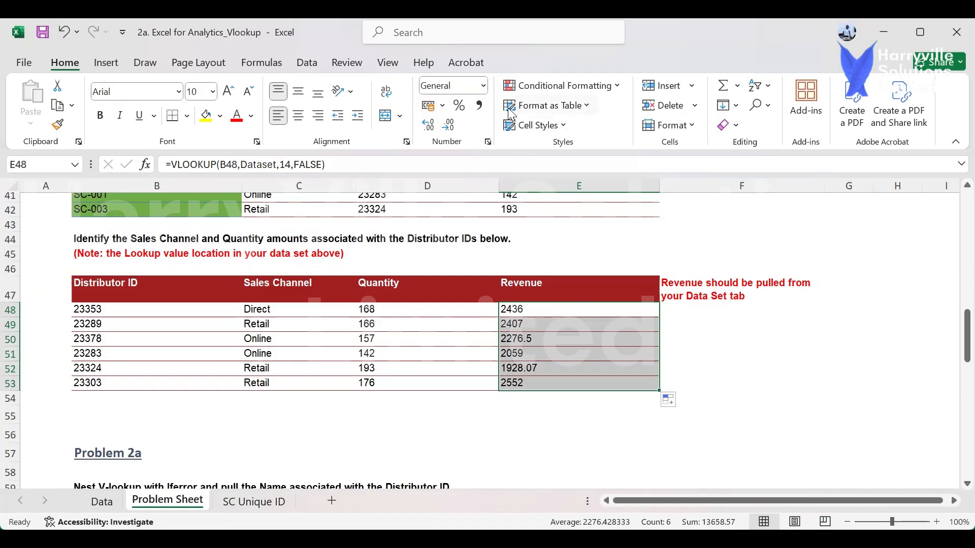
# Format the Revenue values in E48:E53 as Currency with 0 decimal places.
pyautogui.click(485, 86)
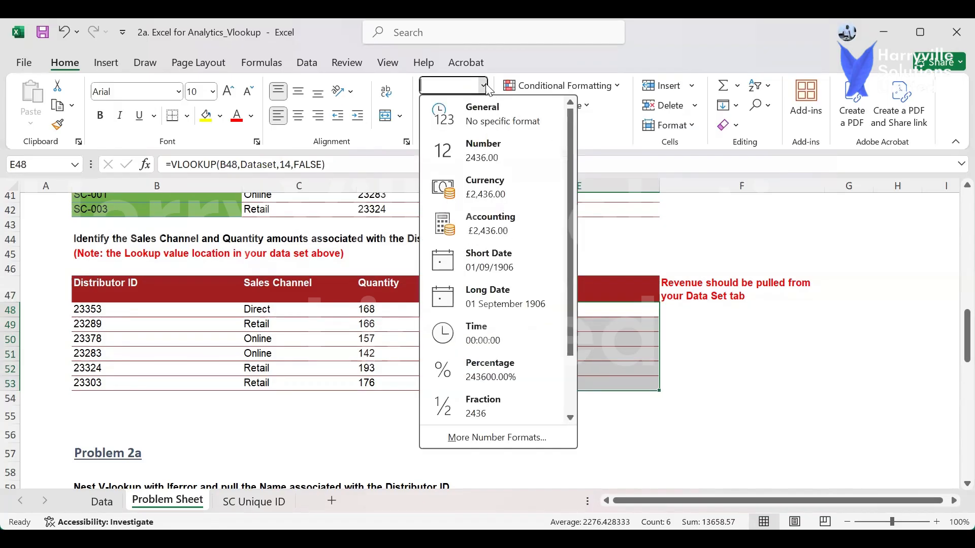
pyautogui.click(468, 194)
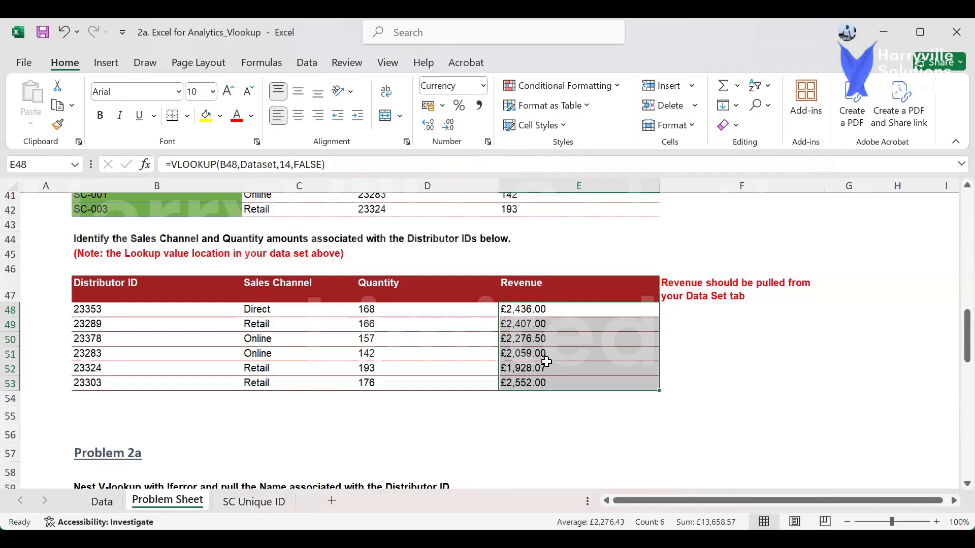
pyautogui.click(489, 142)
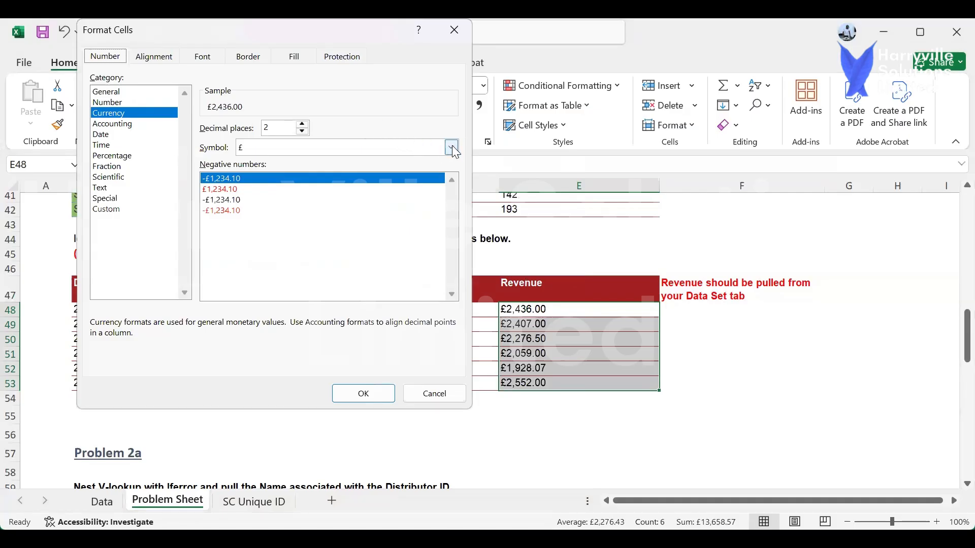
pyautogui.click(303, 131)
pyautogui.click(303, 131)
# Set the currency symbol for E48:E53 to $ English (Canada) and apply the format.
pyautogui.click(451, 148)
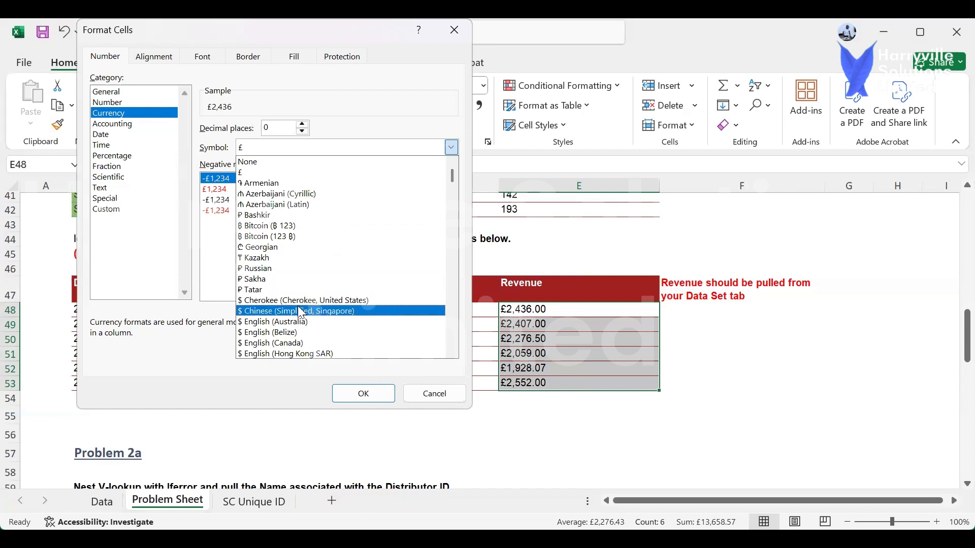
pyautogui.scroll(-2, 297, 307)
pyautogui.scroll(-9, 289, 303)
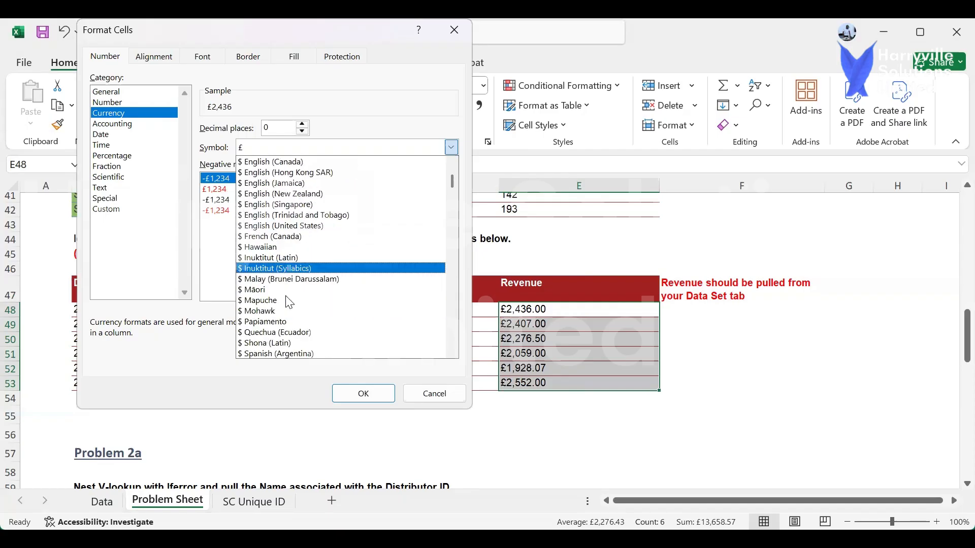
pyautogui.scroll(-5, 290, 302)
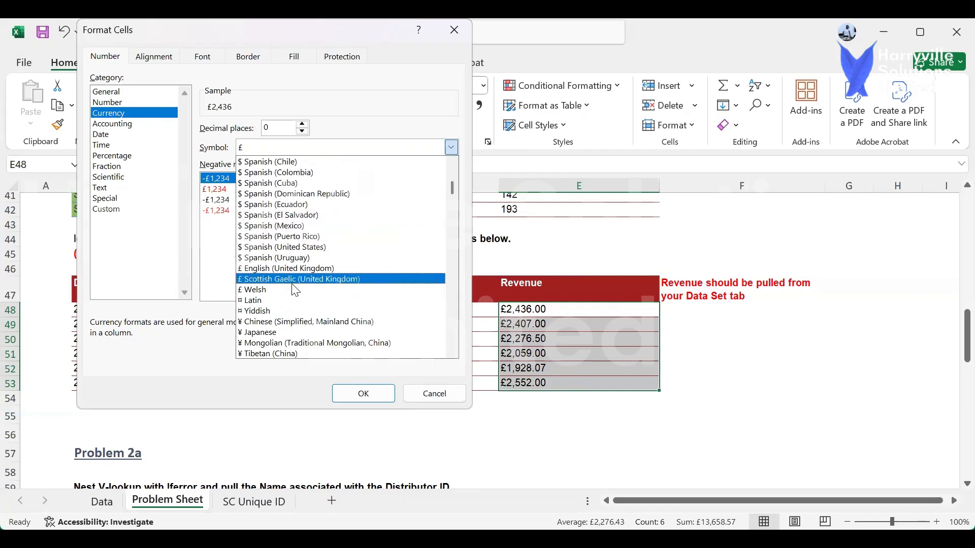
pyautogui.scroll(-1, 298, 325)
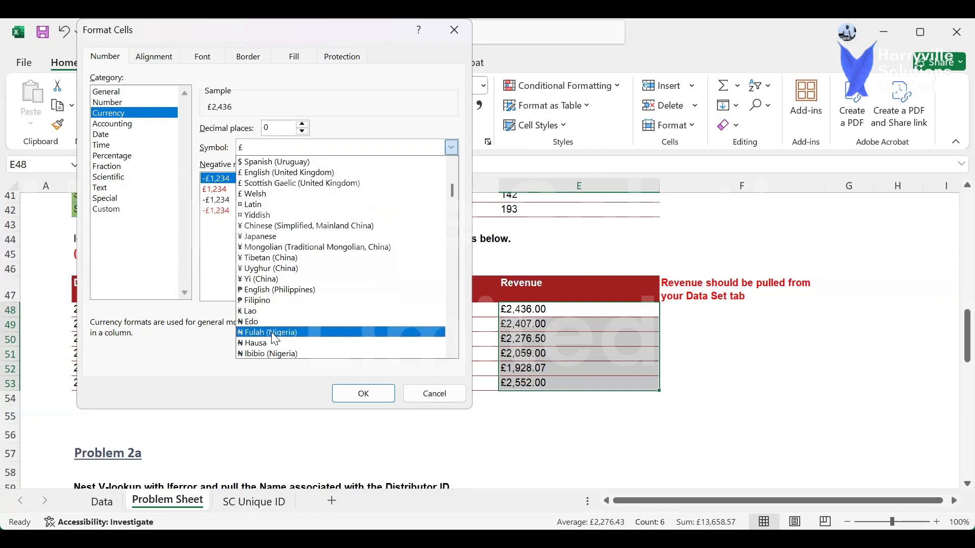
pyautogui.scroll(-1, 290, 340)
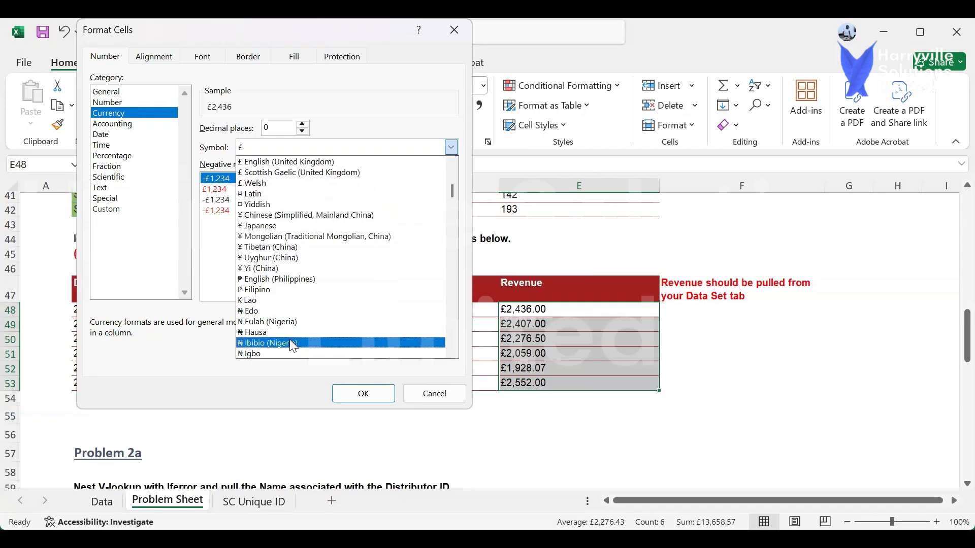
pyautogui.scroll(4, 293, 323)
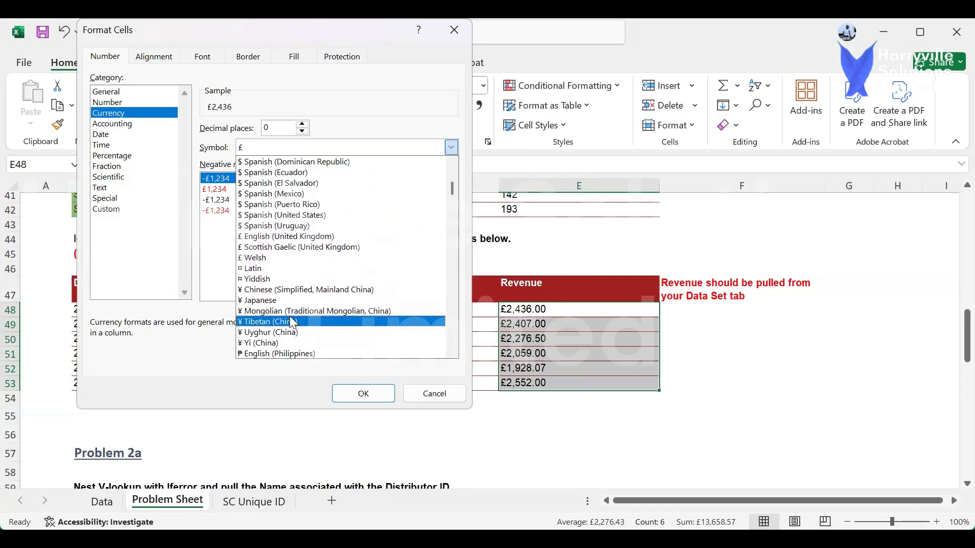
pyautogui.scroll(2, 293, 316)
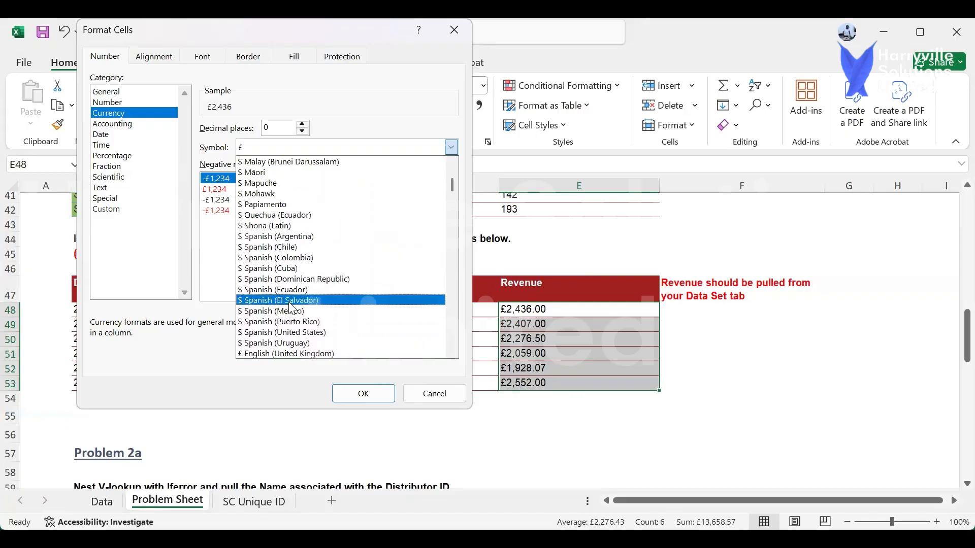
pyautogui.scroll(1, 296, 245)
pyautogui.scroll(3, 296, 244)
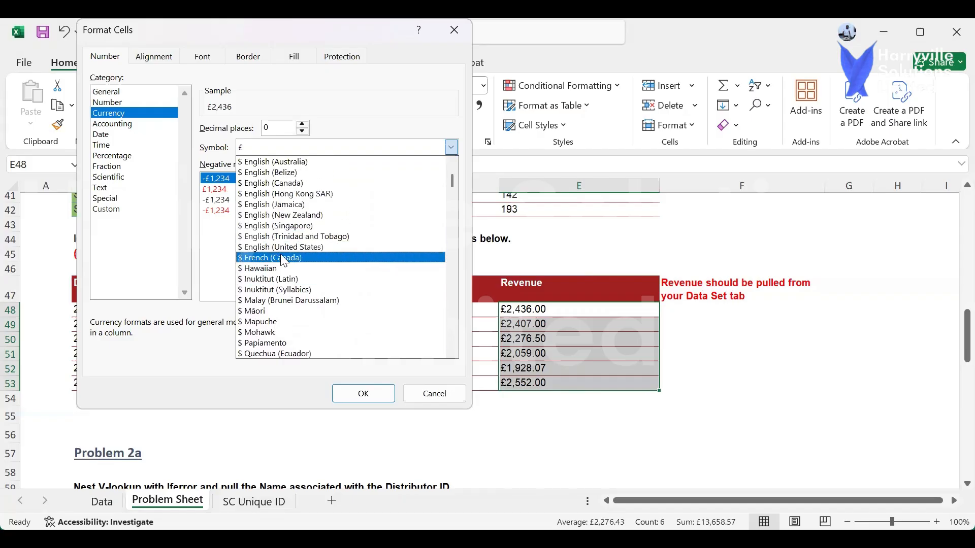
pyautogui.scroll(3, 281, 255)
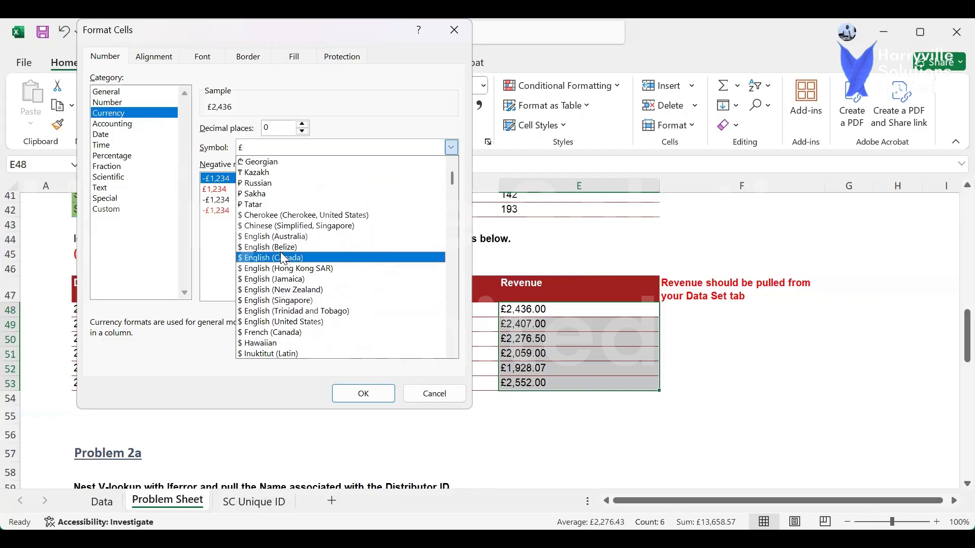
pyautogui.click(282, 258)
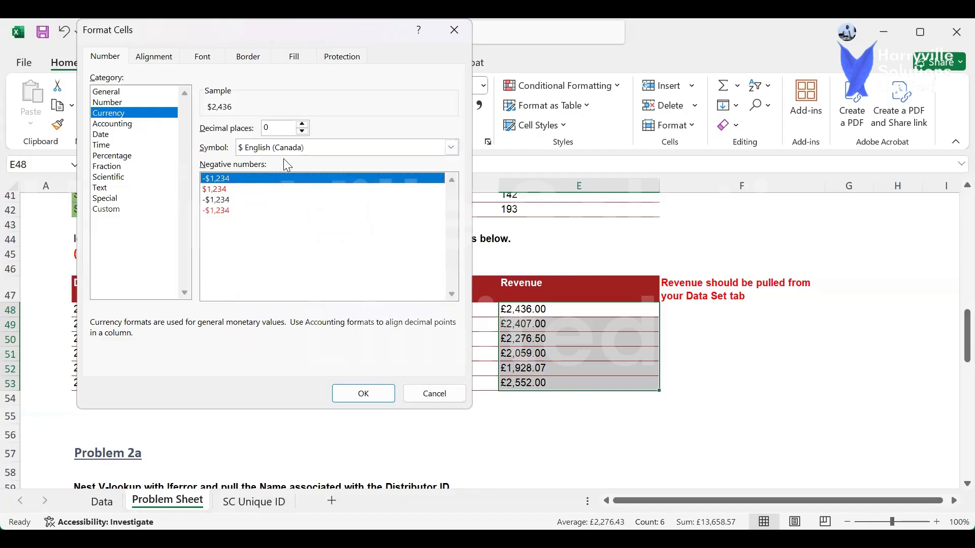
pyautogui.click(348, 391)
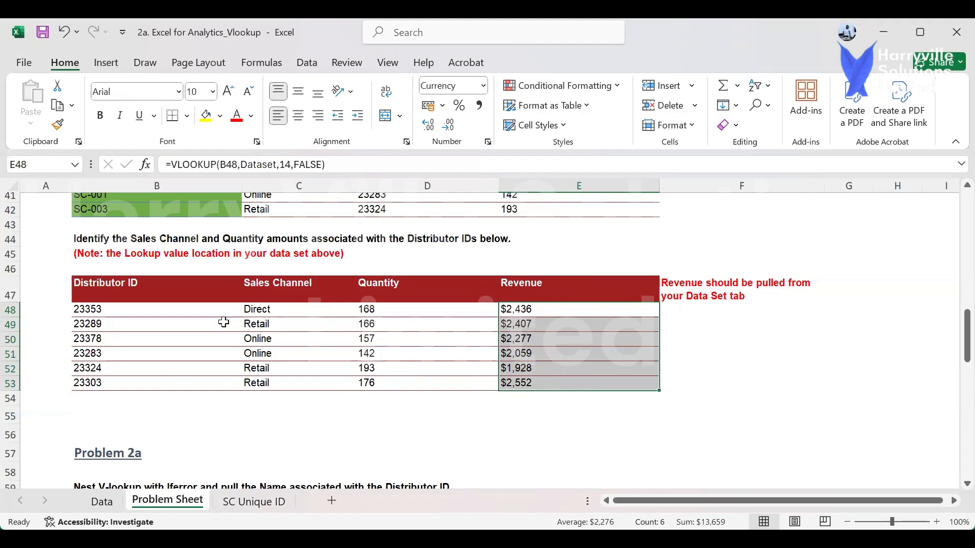
pyautogui.scroll(-5, 224, 323)
pyautogui.scroll(3, 233, 316)
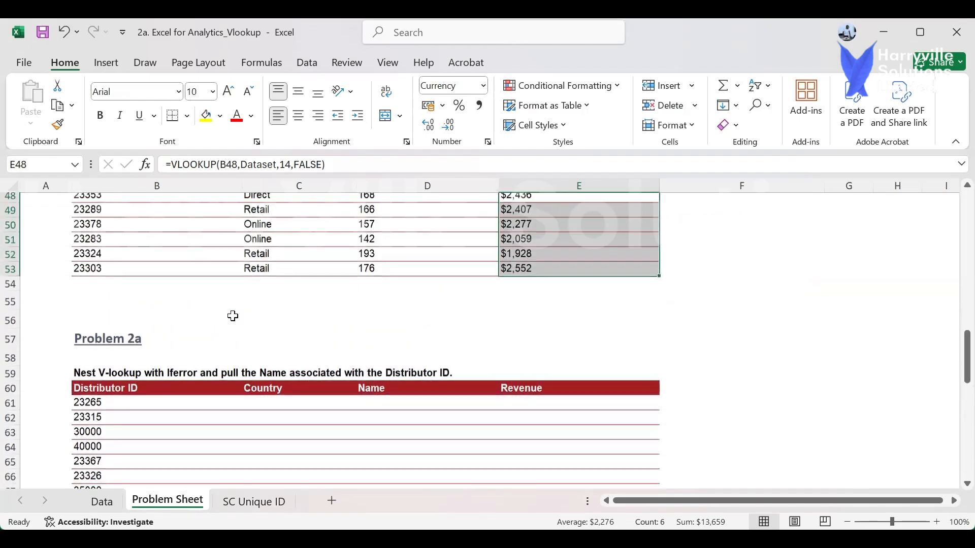
pyautogui.scroll(1, 232, 316)
pyautogui.click(577, 285)
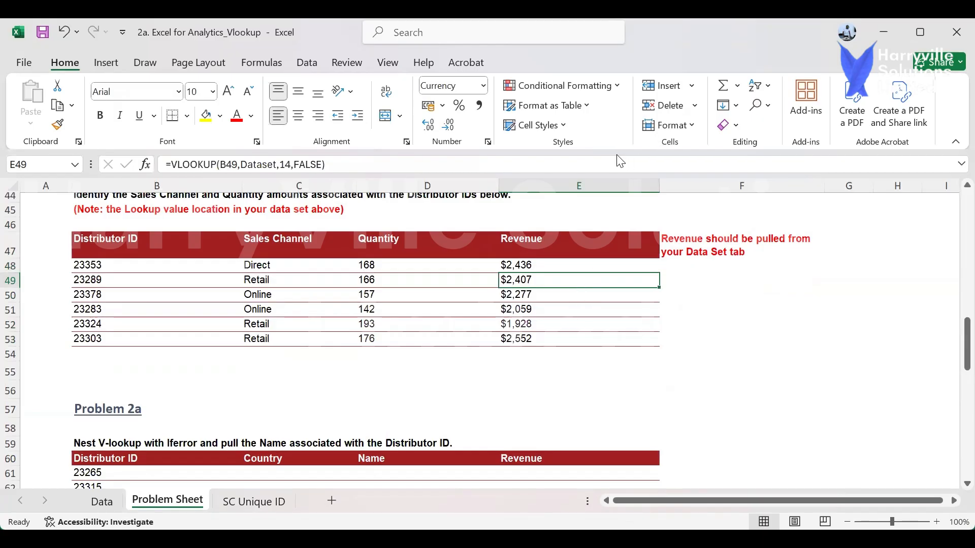
pyautogui.scroll(-3, 277, 355)
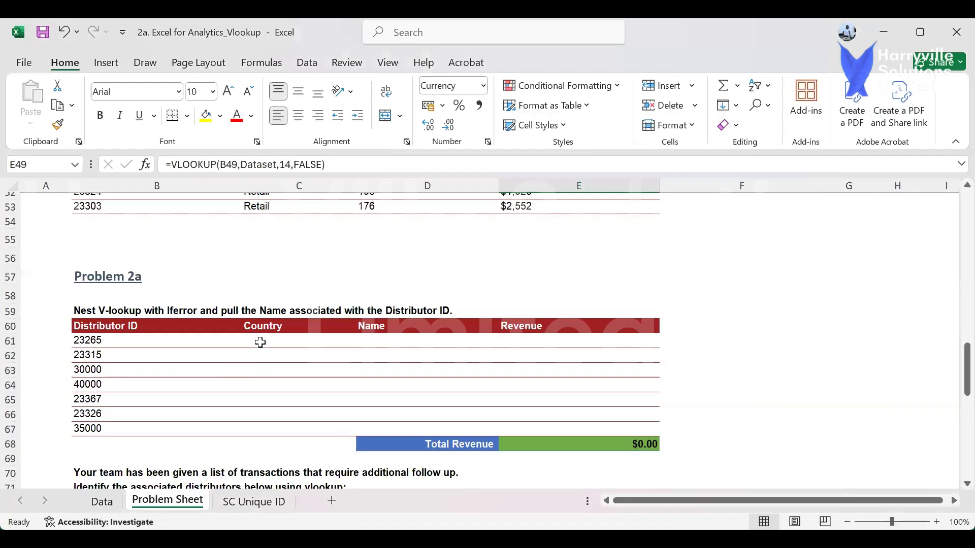
pyautogui.click(261, 338)
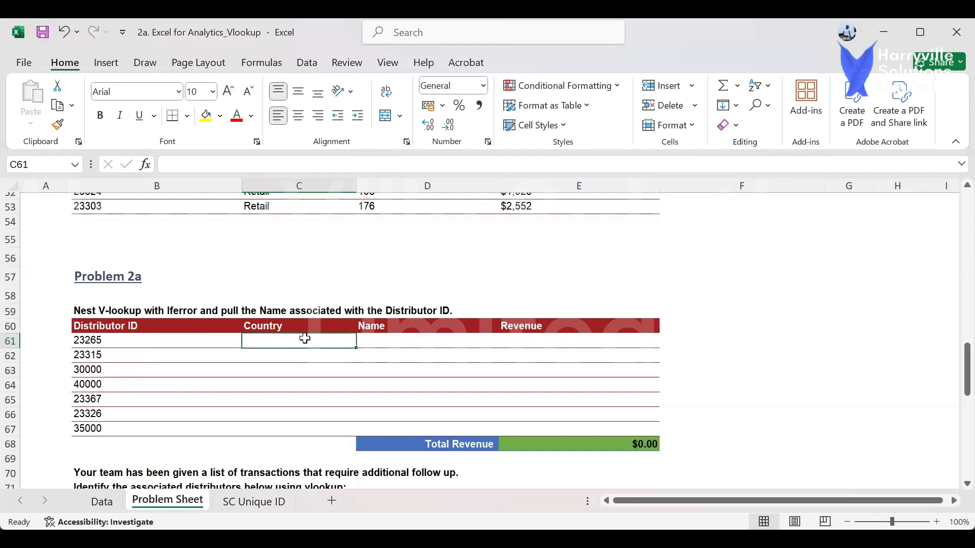
pyautogui.write('=')
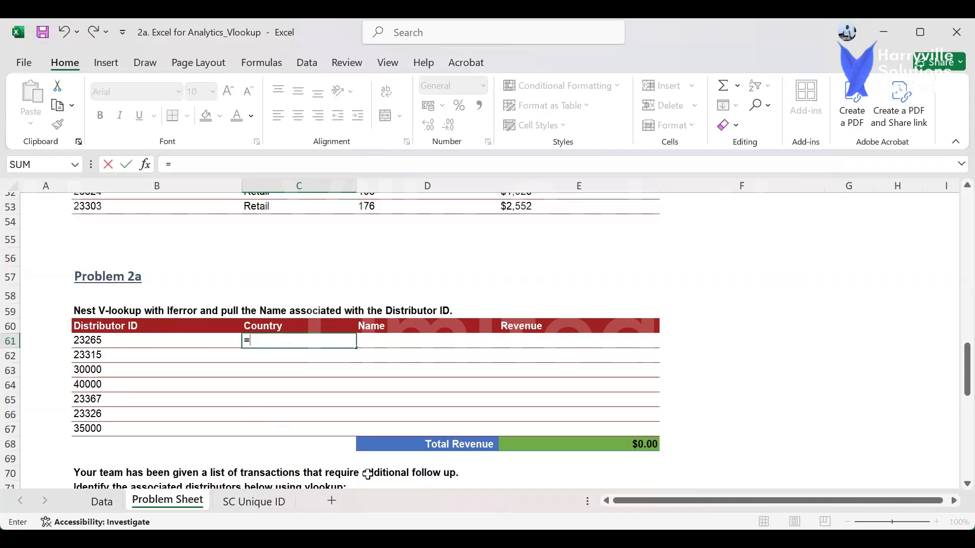
pyautogui.write('ife')
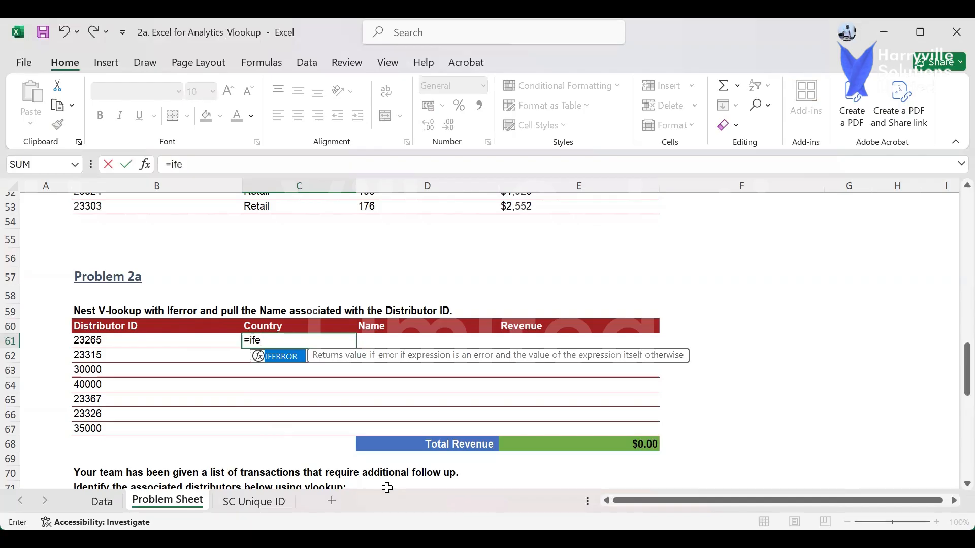
pyautogui.press('Tab')
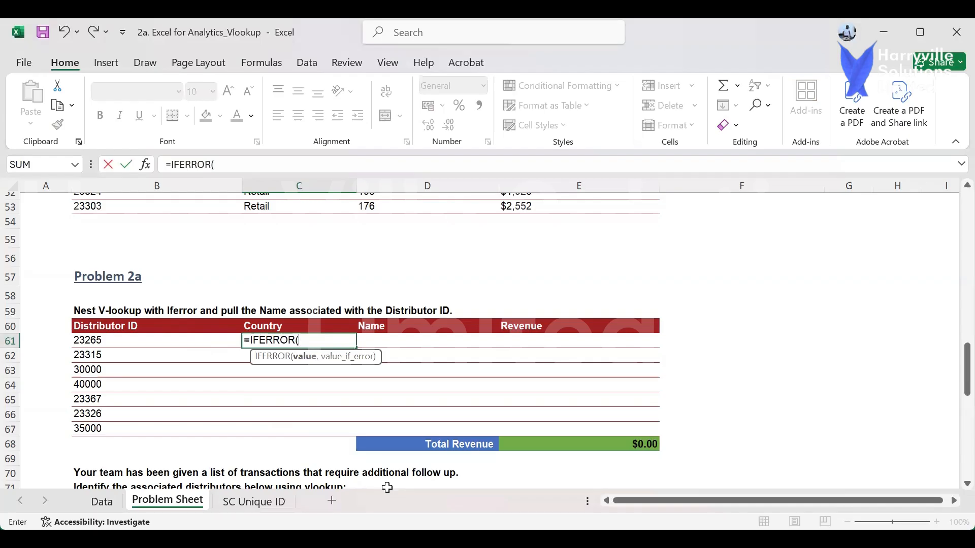
pyautogui.press('Escape')
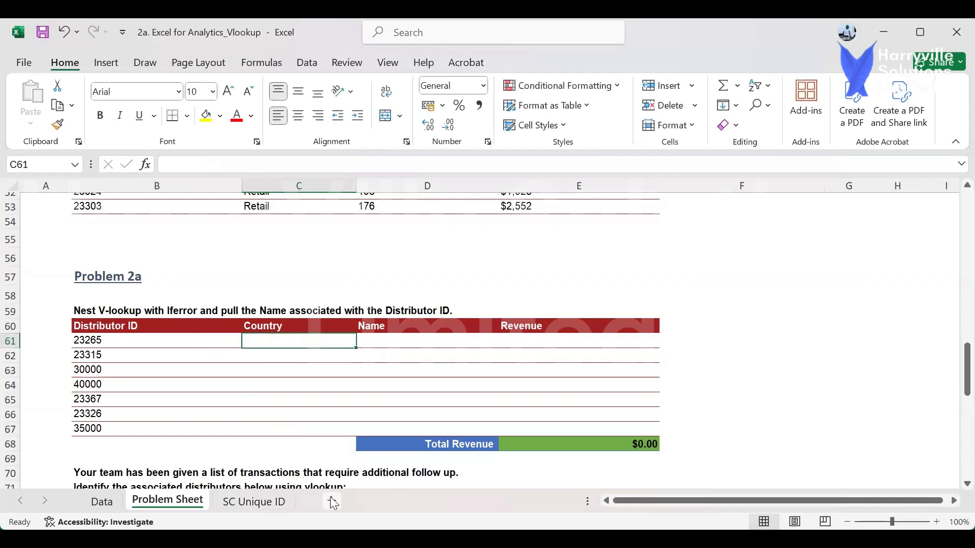
# View the Office account information to check the product edition and version, and return to the Problem Sheet.
pyautogui.click(27, 65)
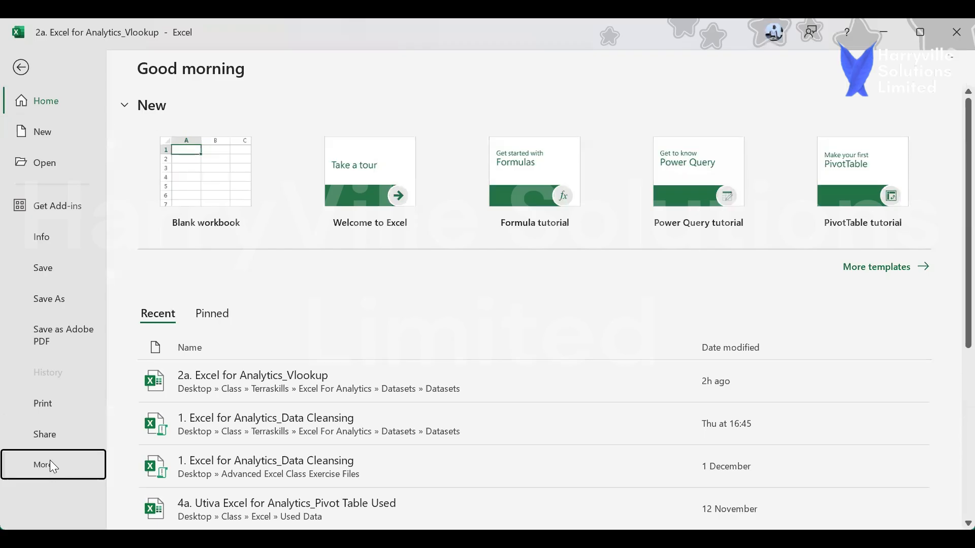
pyautogui.click(62, 458)
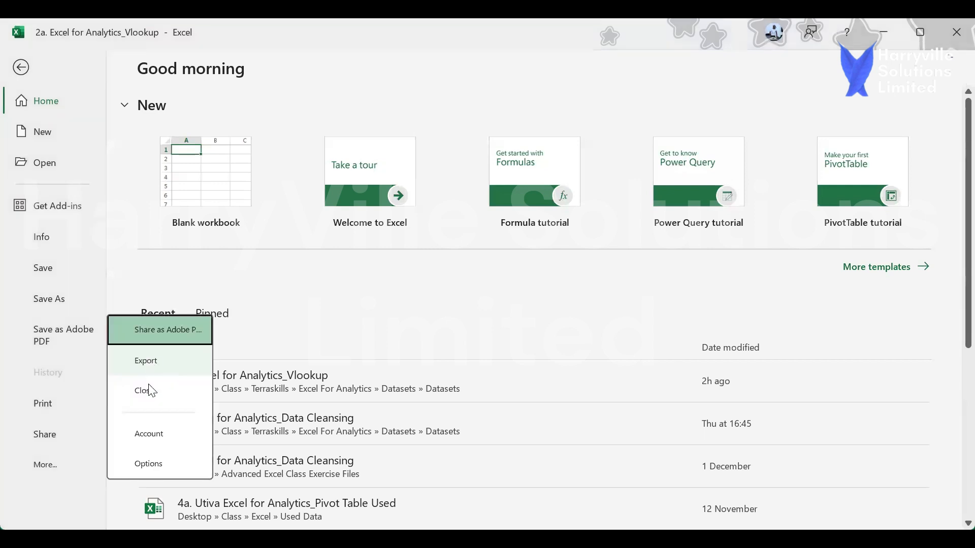
pyautogui.click(141, 440)
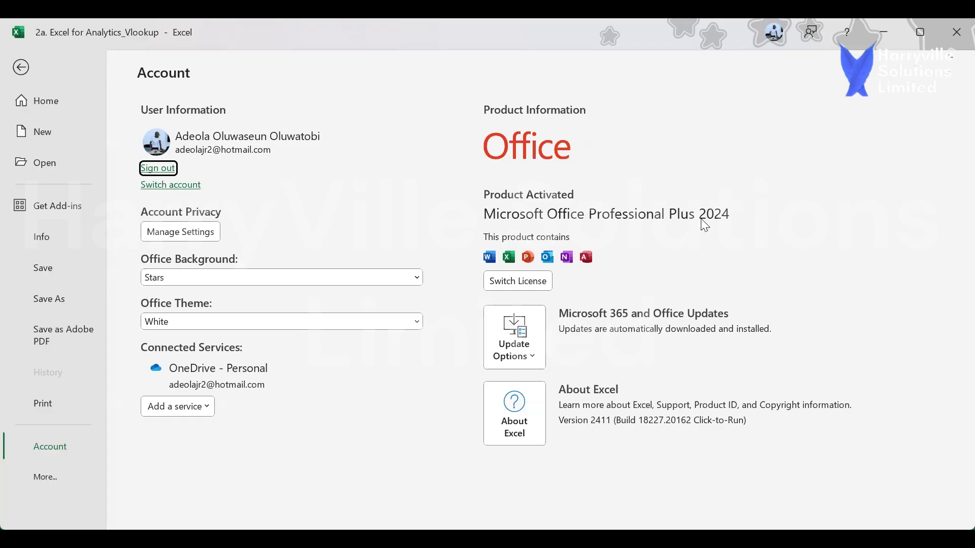
pyautogui.press('Escape')
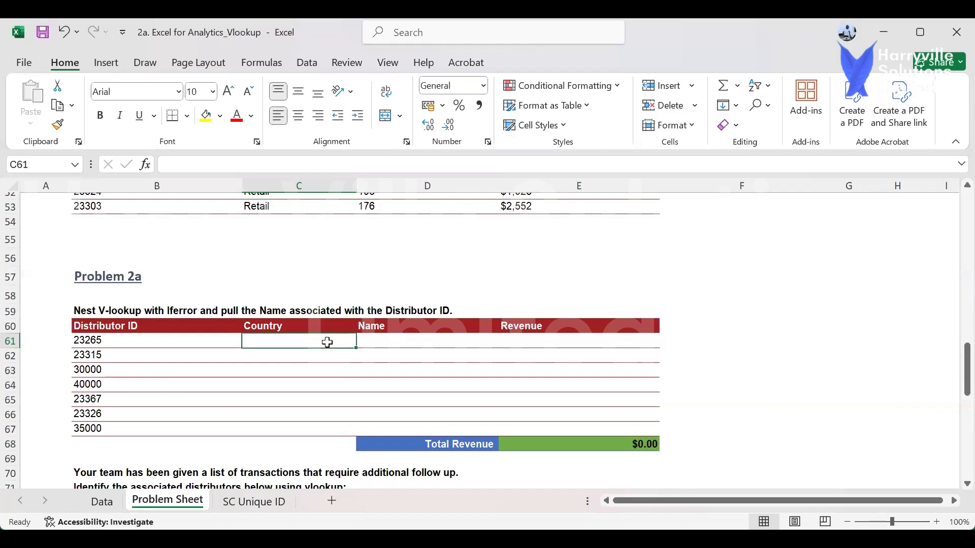
# Start an IFERROR formula in Country cell C61 with nested VLOOKUP(B61,Dataset,3,FALSE) as its value.
pyautogui.write('=i')
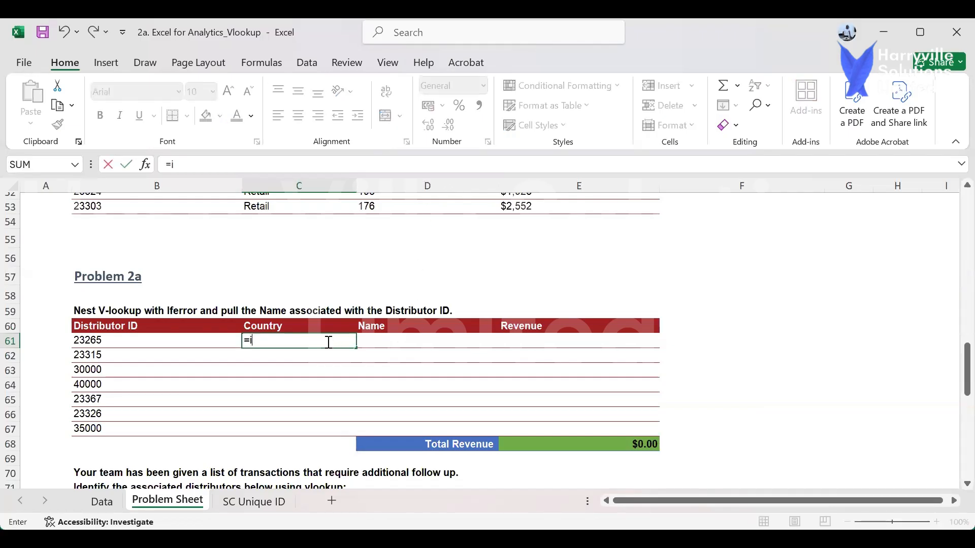
pyautogui.write('ferror(')
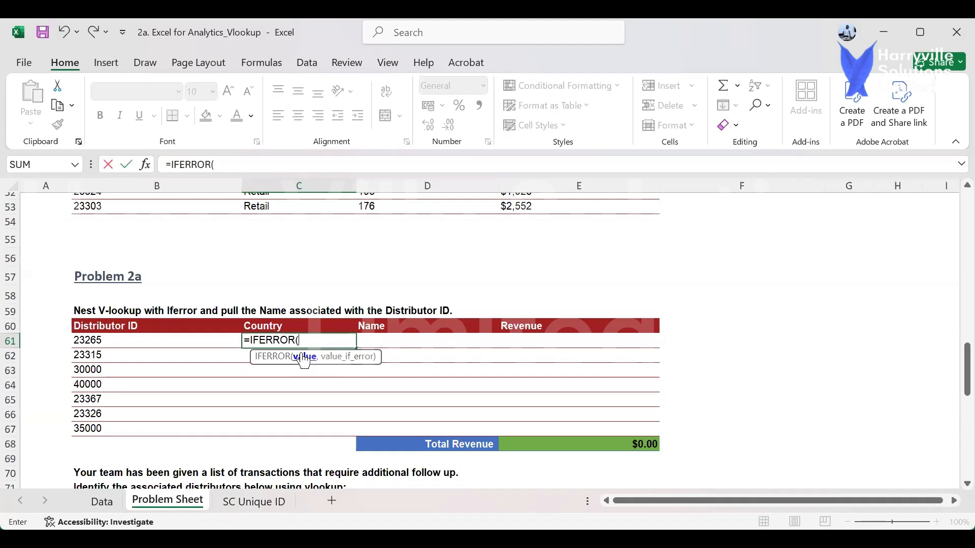
pyautogui.write('vl')
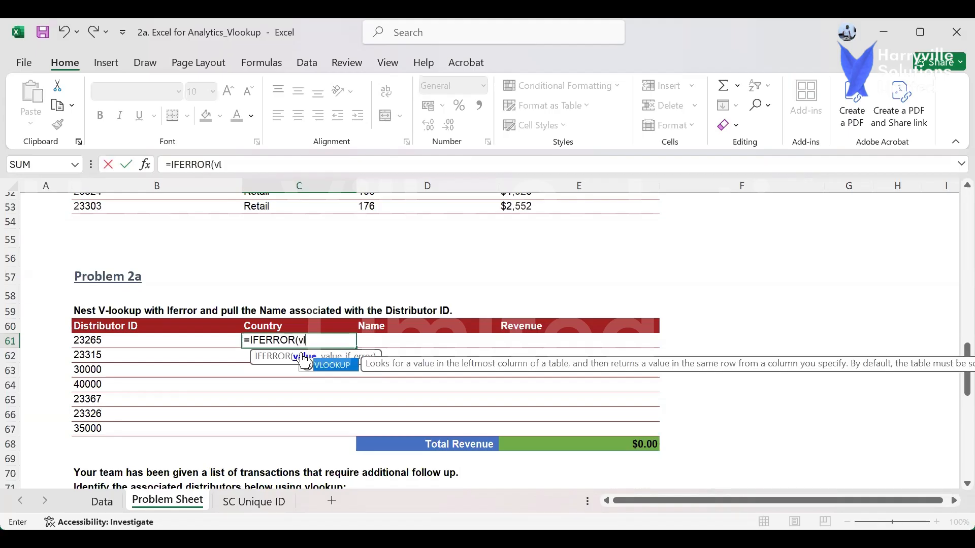
pyautogui.write('o')
pyautogui.doubleClick(305, 362)
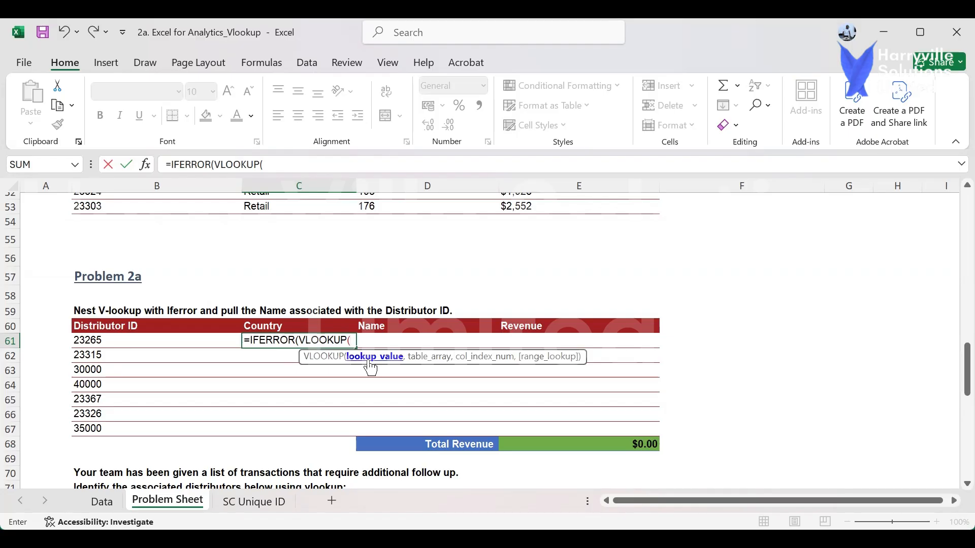
pyautogui.click(157, 343)
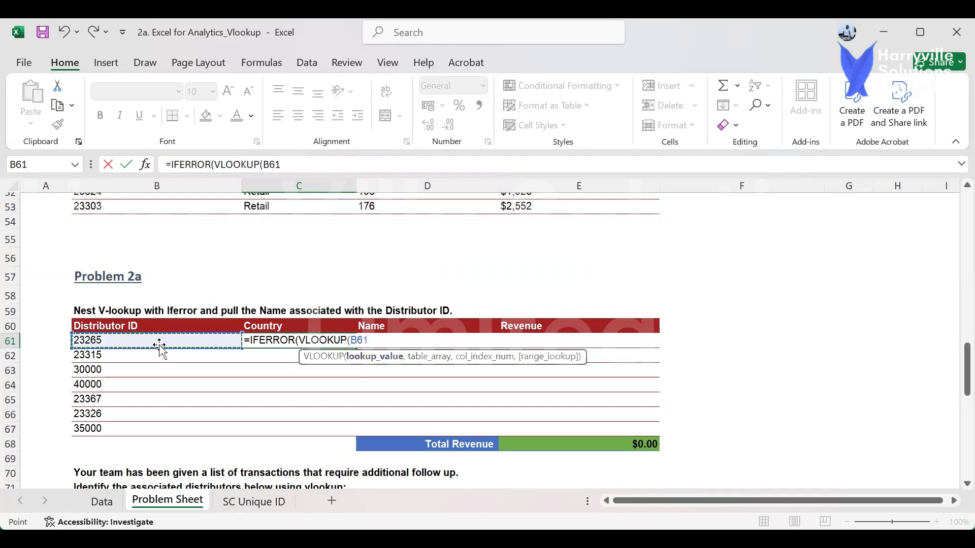
pyautogui.write(',')
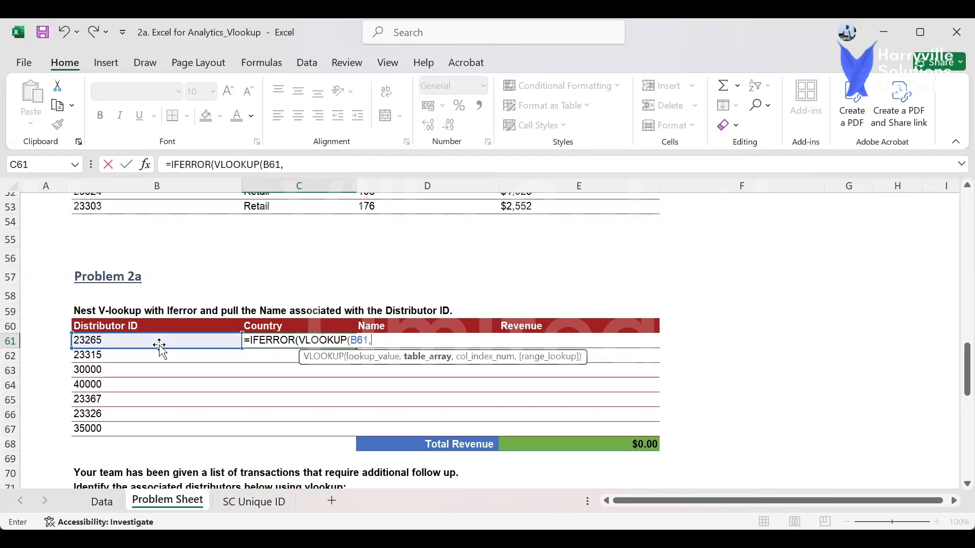
pyautogui.write('da')
pyautogui.press('Tab')
pyautogui.write(',')
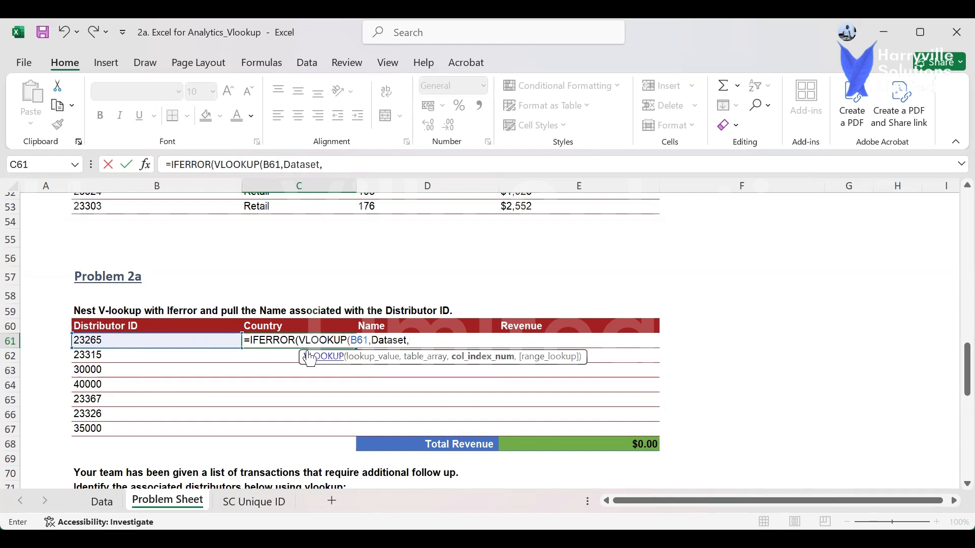
pyautogui.write('3,')
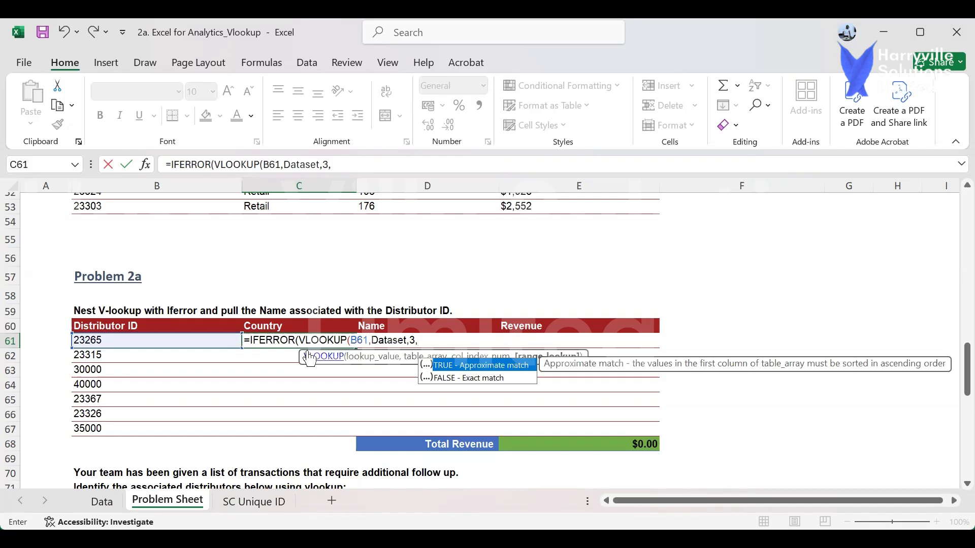
pyautogui.write('FALSE)')
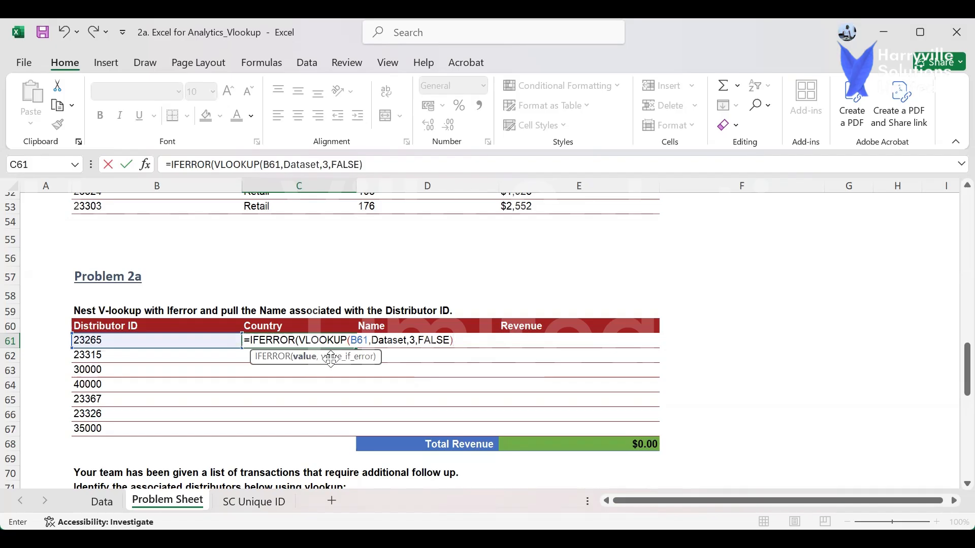
# Complete C61's IFERROR formula with "Does Not Exist" as the error value and fill it down through C67.
pyautogui.write(',')
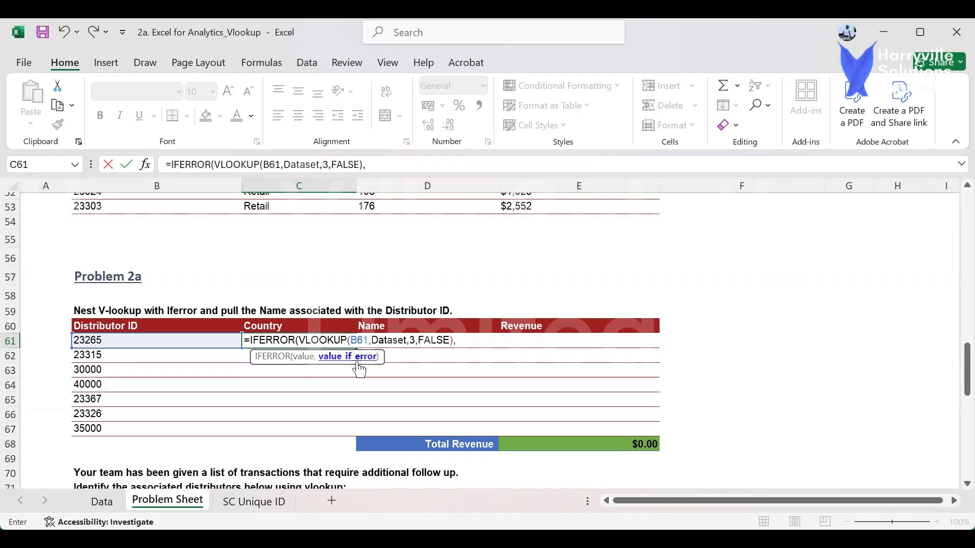
pyautogui.write('"Does Not Exi')
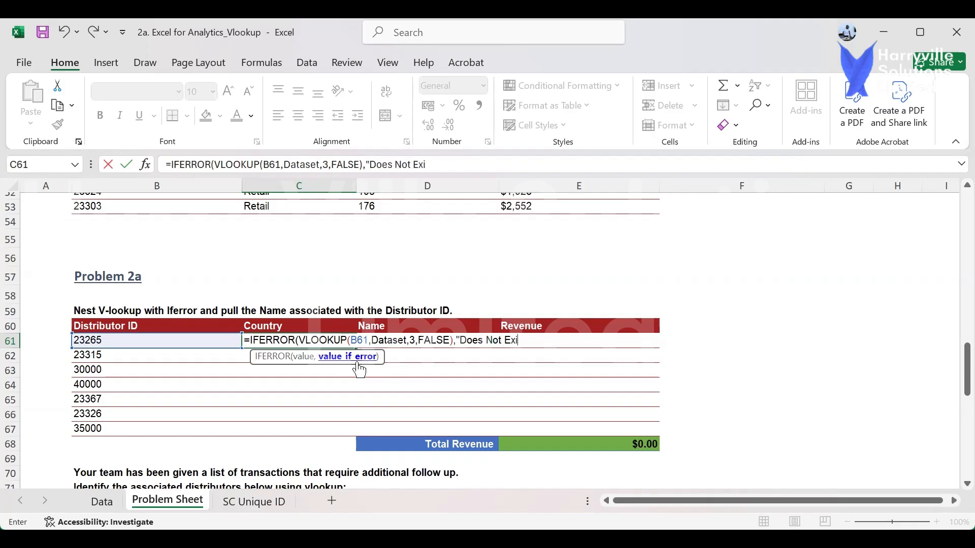
pyautogui.write('st")')
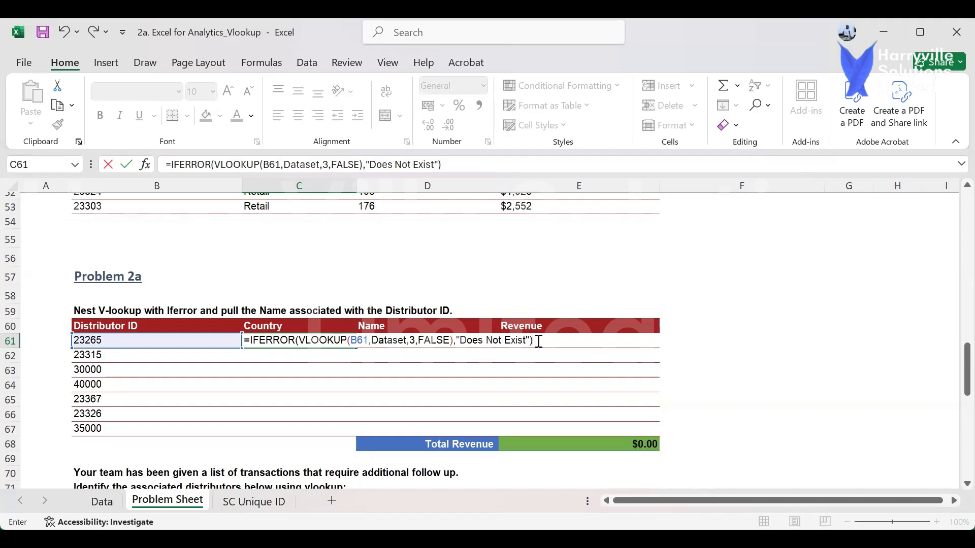
pyautogui.press('Return')
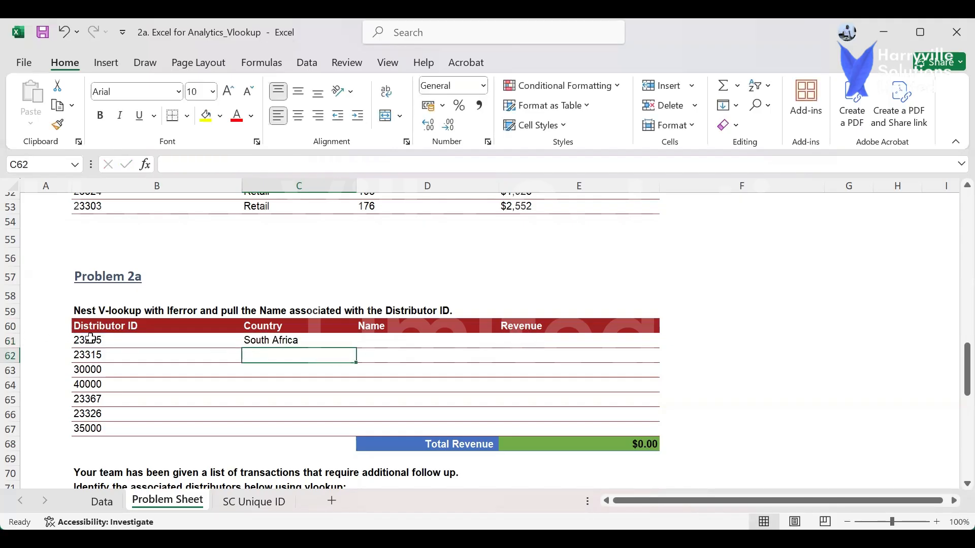
pyautogui.click(320, 338)
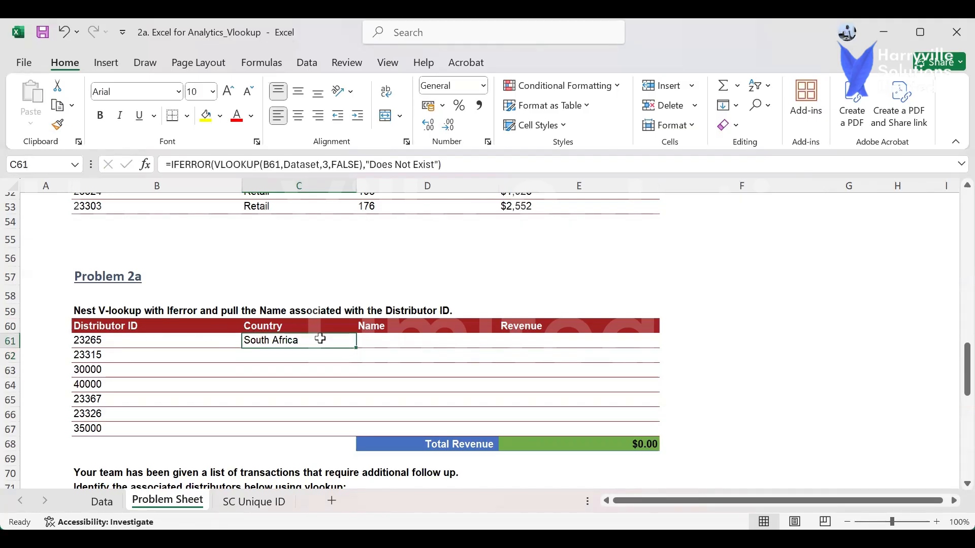
pyautogui.doubleClick(354, 346)
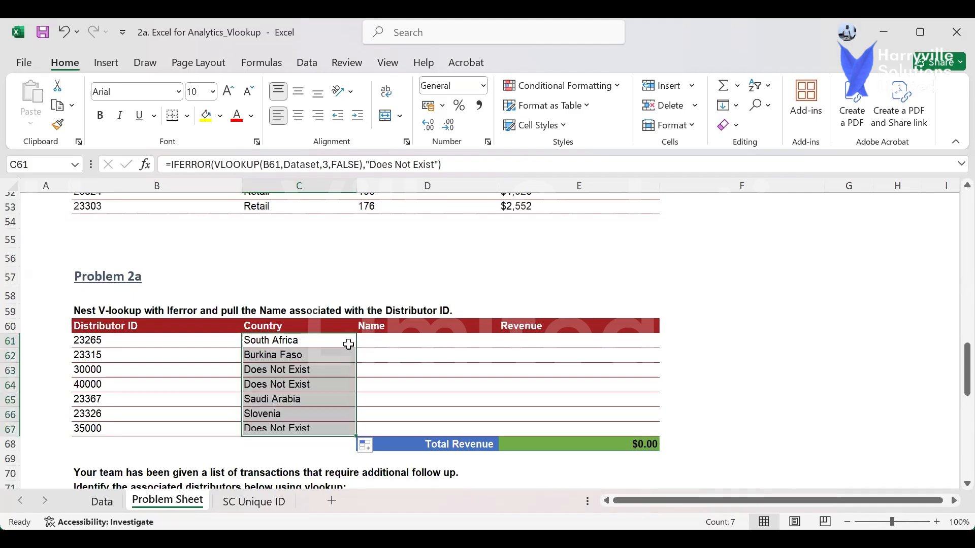
# Make the "Does Not Exist" entries in Country cells C63, C64 and C67 bold.
pyautogui.click(310, 371)
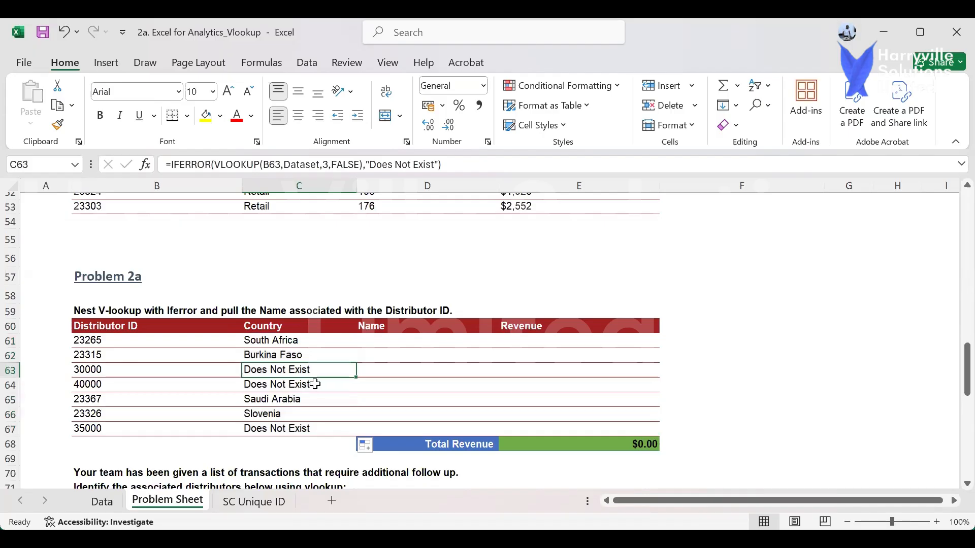
pyautogui.keyDown('ctrl'); pyautogui.click(314, 384); pyautogui.keyUp('ctrl')
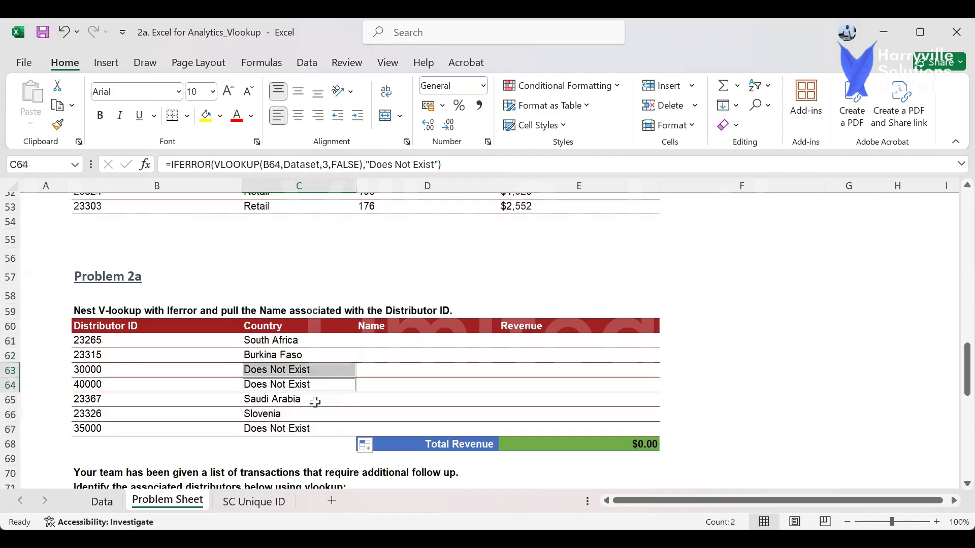
pyautogui.keyDown('ctrl'); pyautogui.click(316, 430); pyautogui.keyUp('ctrl')
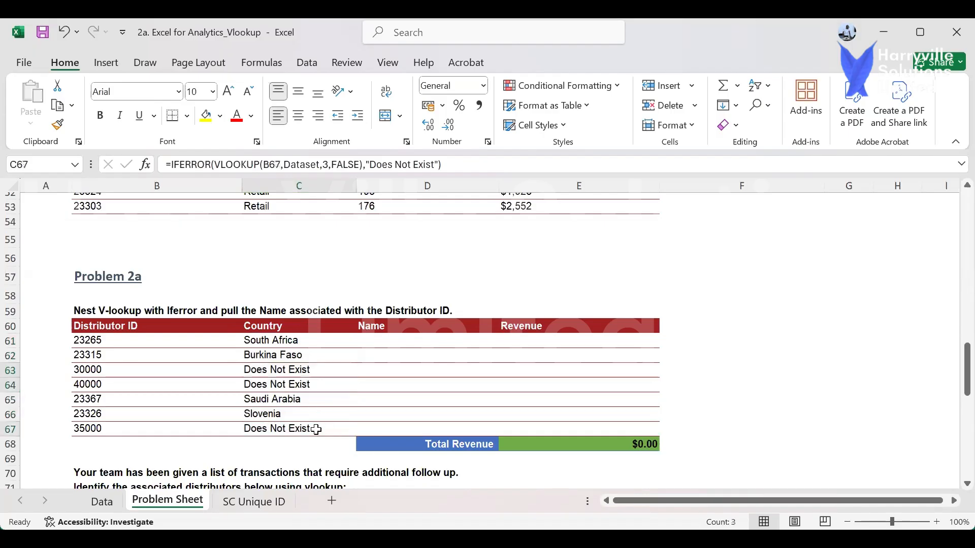
pyautogui.hotkey('ctrl', 'b')
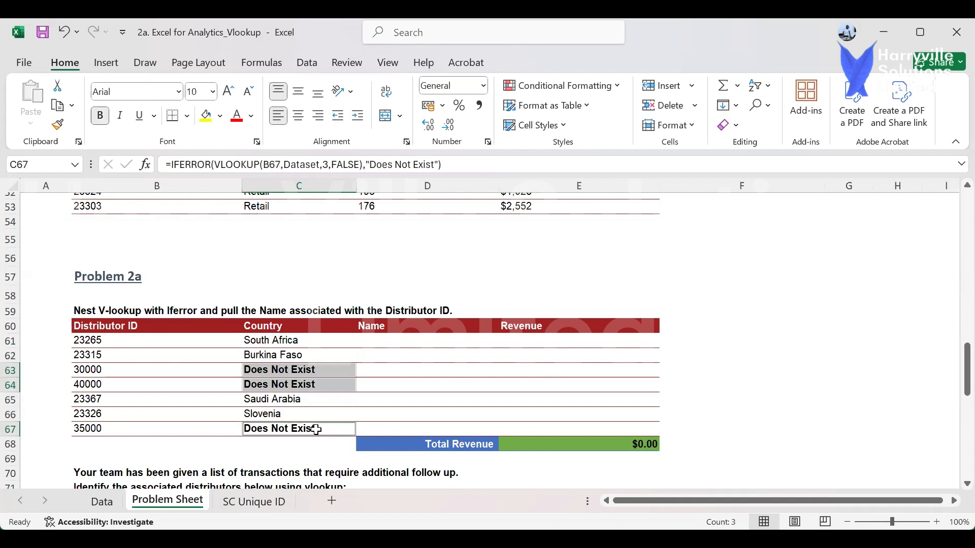
pyautogui.click(115, 368)
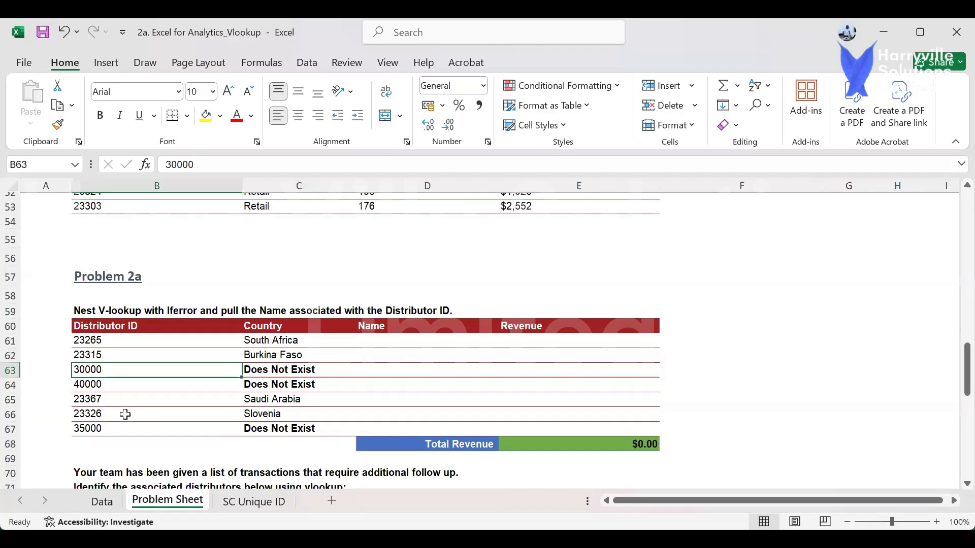
pyautogui.click(298, 342)
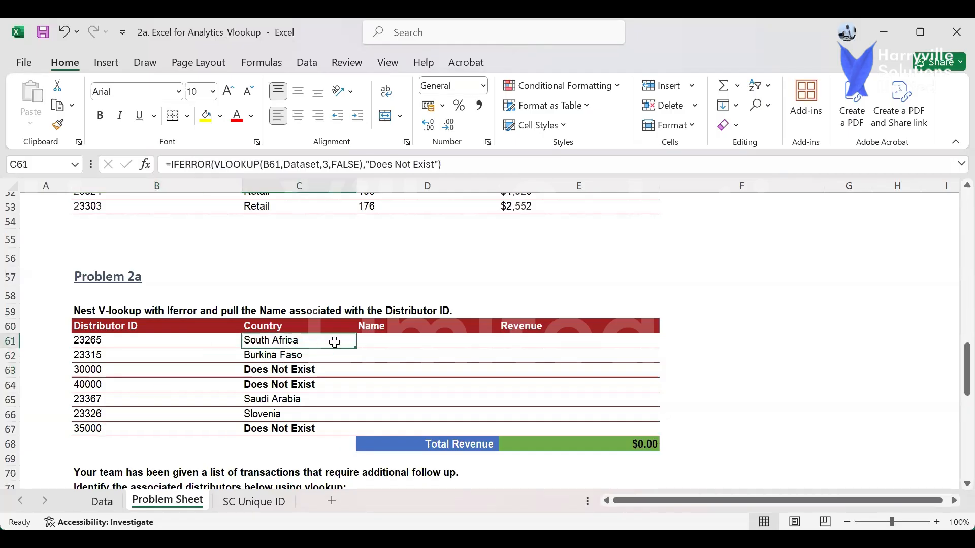
# Start an IF formula in Name cell D61 with nested VLOOKUP(B61,Dataset,2,FALSE) as its logical test.
pyautogui.click(379, 340)
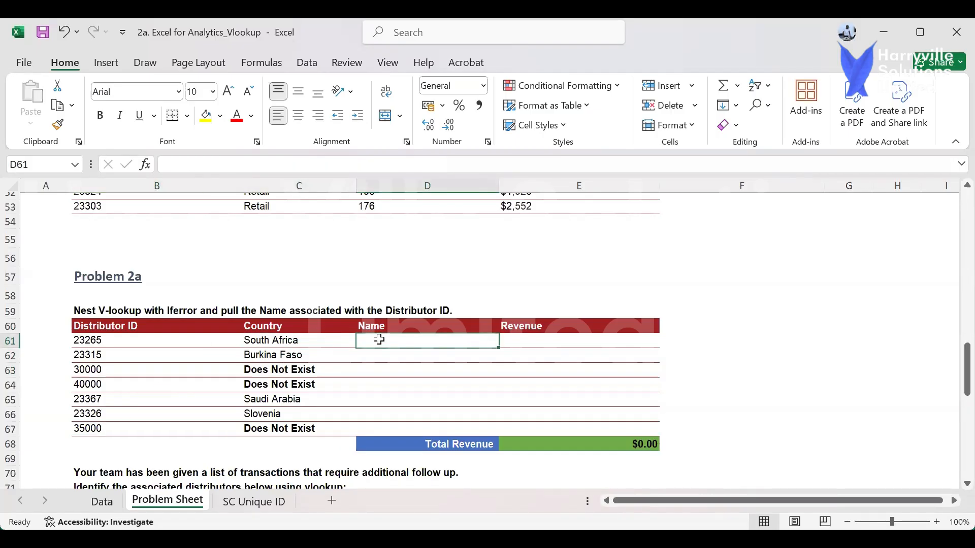
pyautogui.write('=')
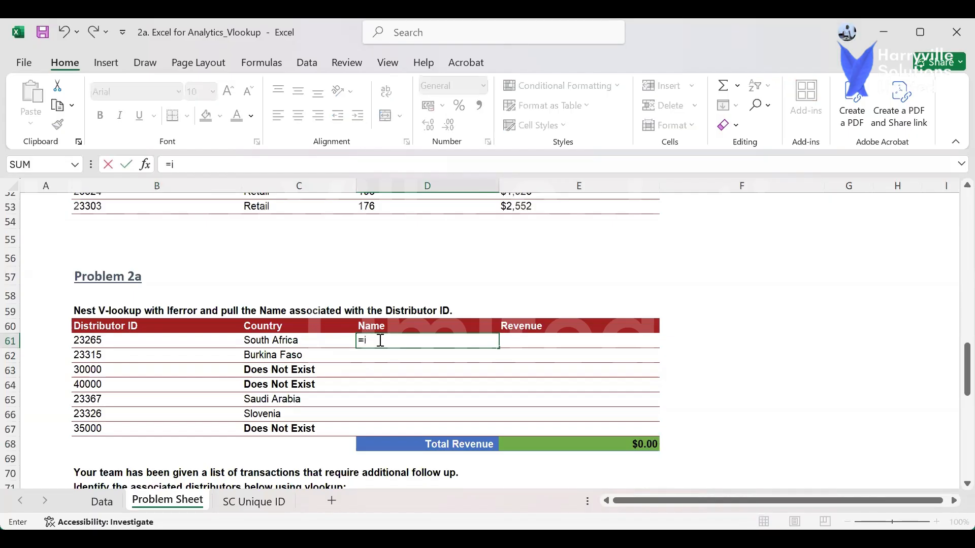
pyautogui.write('i')
pyautogui.press('Tab')
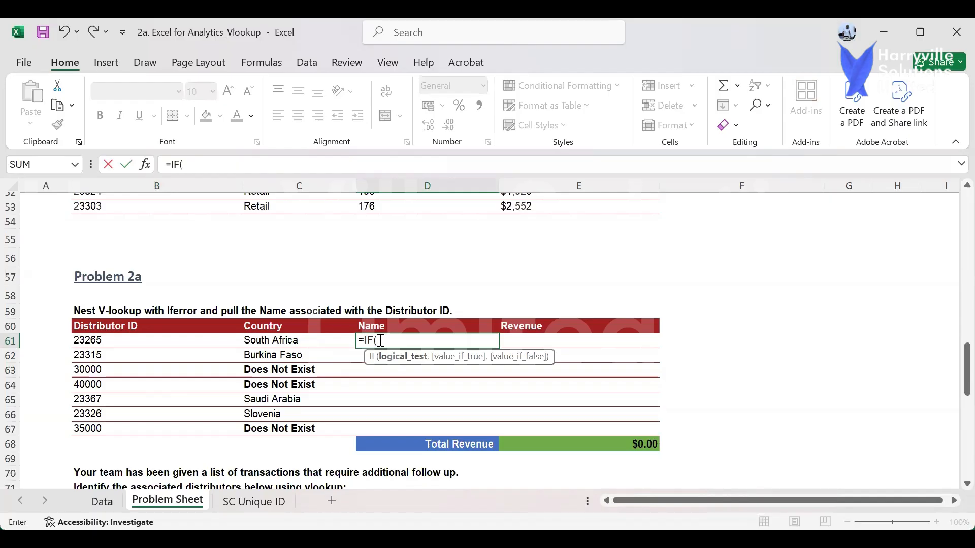
pyautogui.write('vl')
pyautogui.press('Tab')
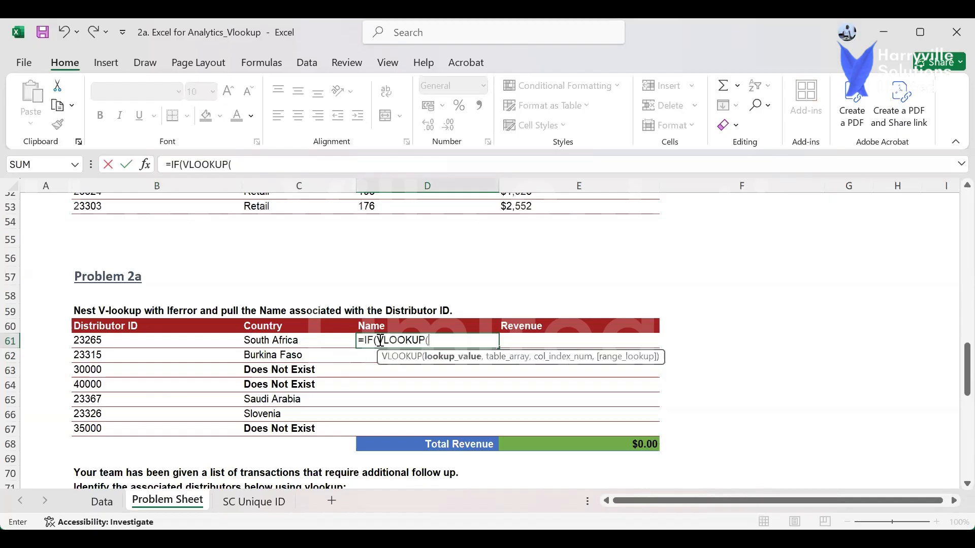
pyautogui.click(169, 340)
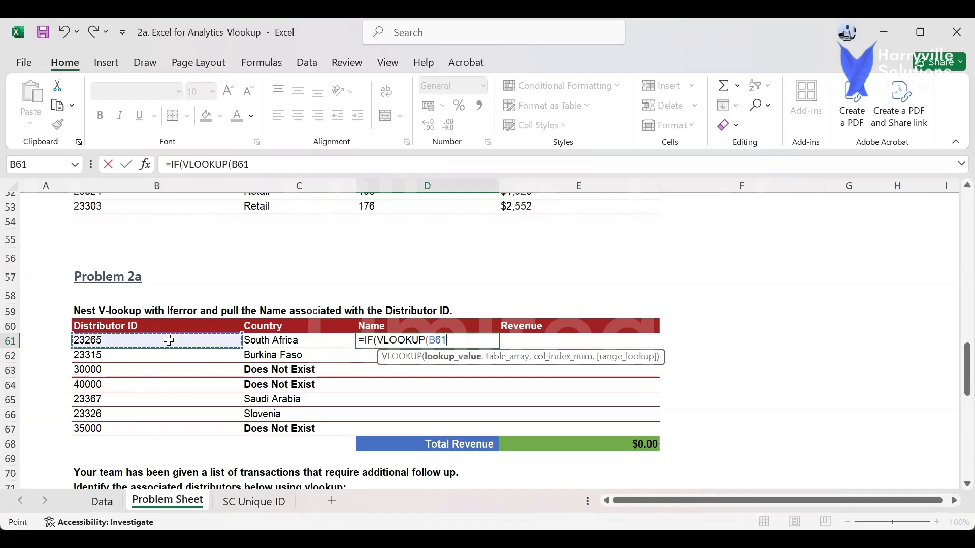
pyautogui.write(',d')
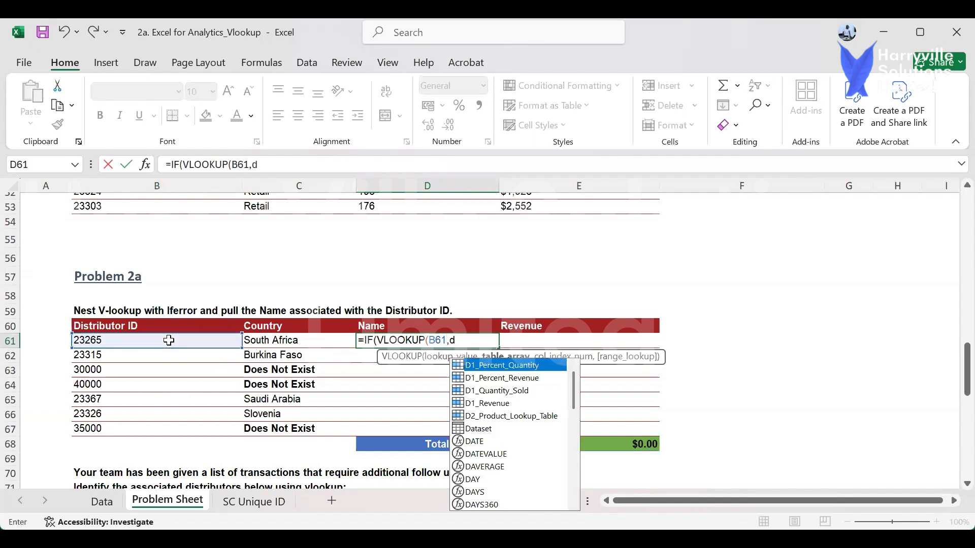
pyautogui.press('Tab')
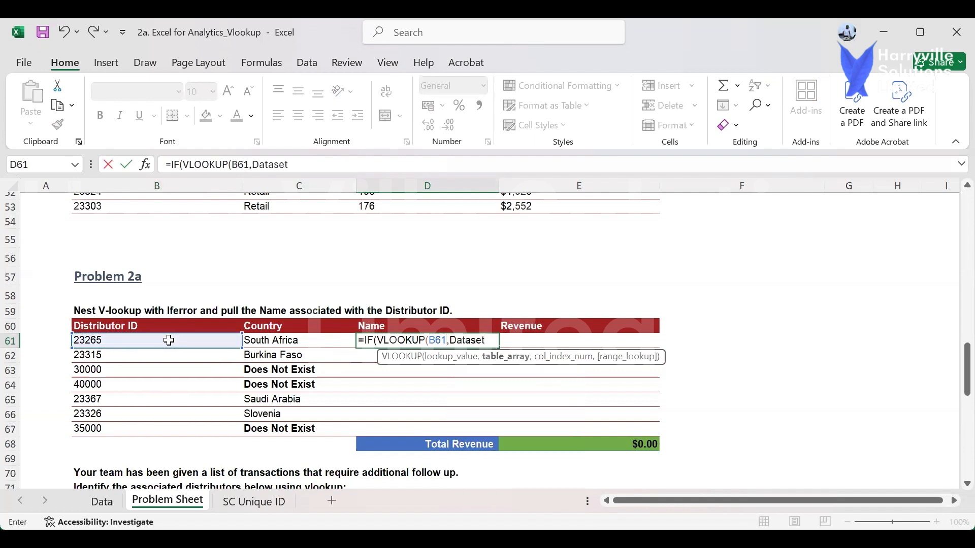
pyautogui.write(',')
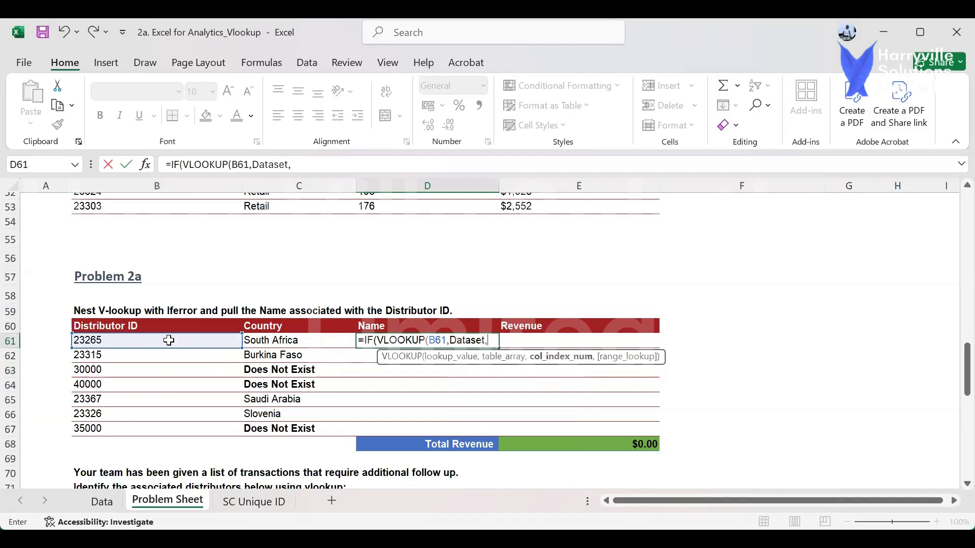
pyautogui.write('22')
pyautogui.press('BackSpace')
pyautogui.write(',')
pyautogui.press('Down')
pyautogui.press('Tab')
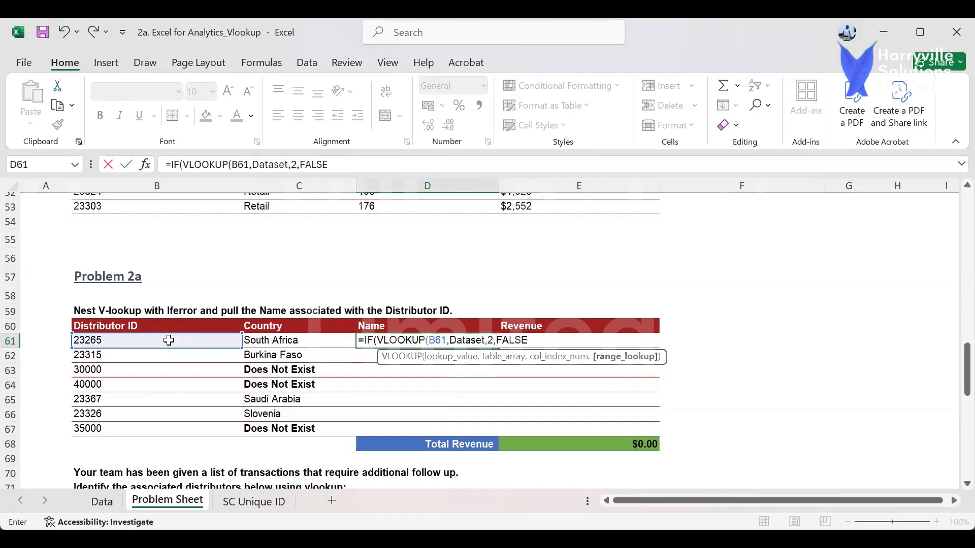
pyautogui.write(')')
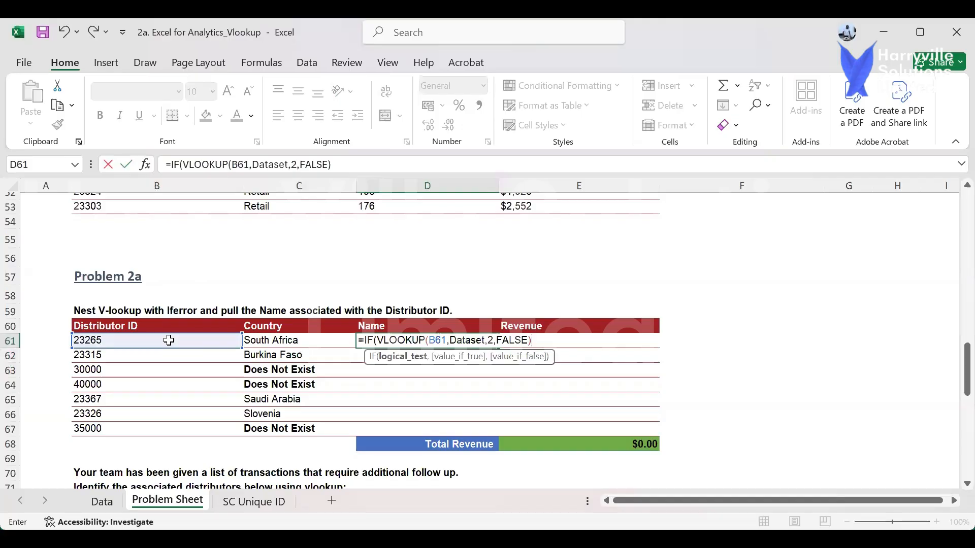
# Complete D61's IF formula with "Does Not Exist" as its second argument, enter it, and reselect the cell.
pyautogui.write(',')
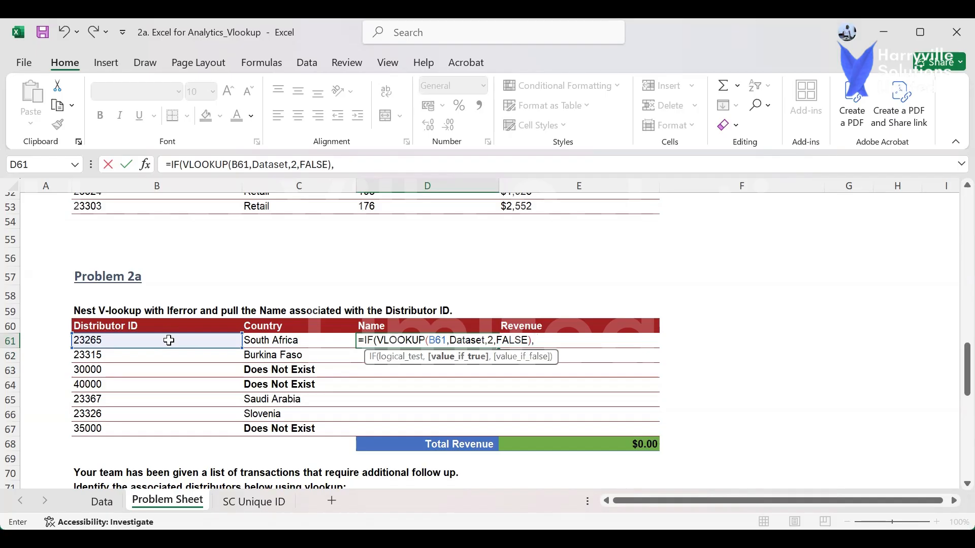
pyautogui.write('Does Not')
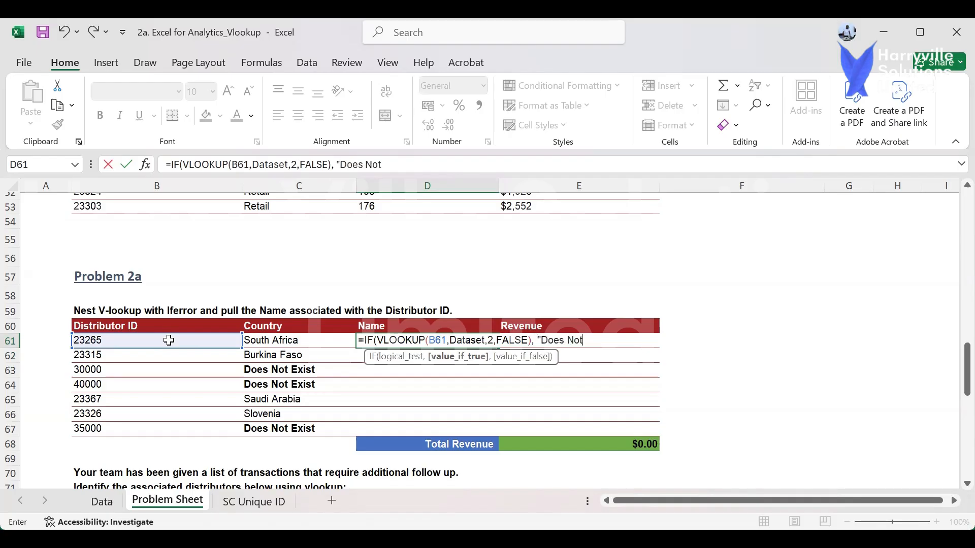
pyautogui.write(' Exit')
pyautogui.write('"')
pyautogui.press('BackSpace')
pyautogui.write('st")')
pyautogui.press('Return')
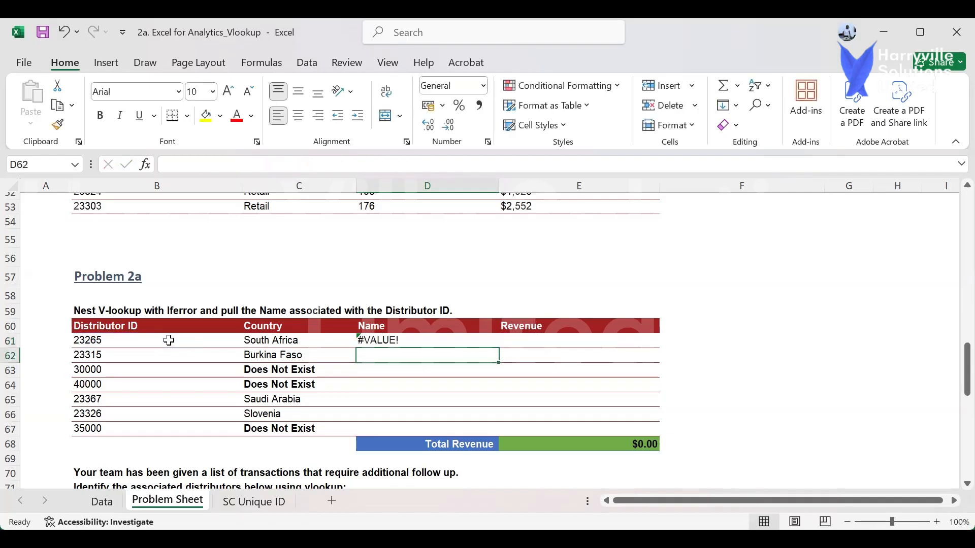
pyautogui.click(448, 341)
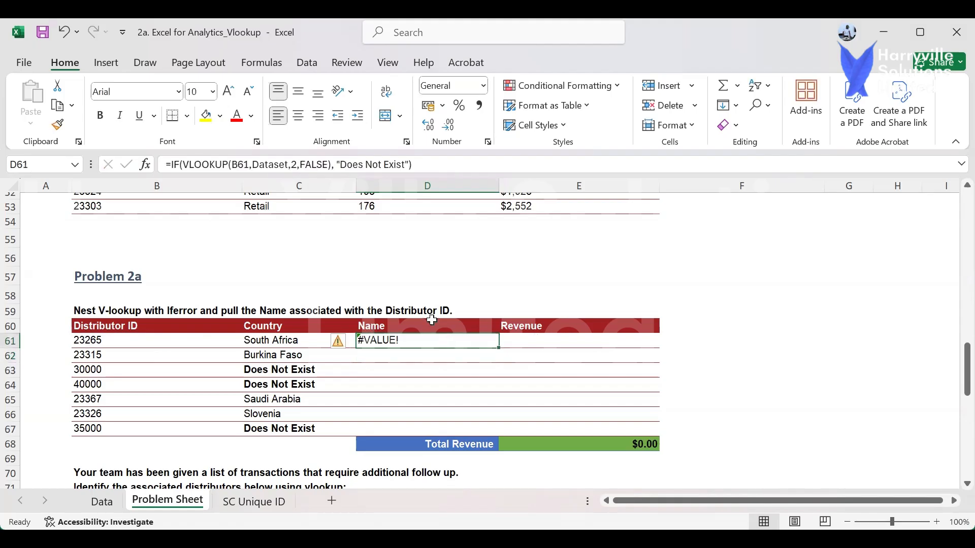
# Change the IF function in Name cell D61 to IFERROR and fill the formula down through D67.
pyautogui.click(179, 166)
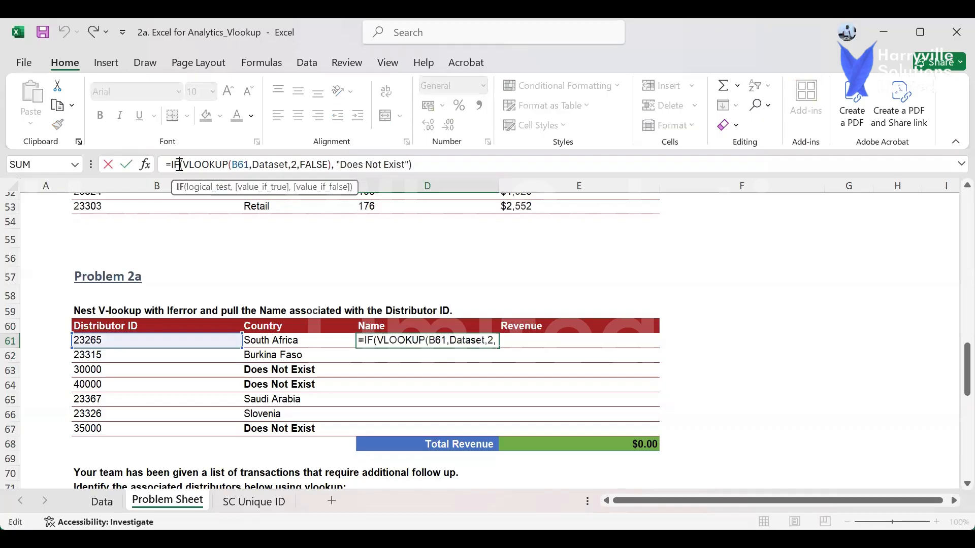
pyautogui.write('er')
pyautogui.press('Tab')
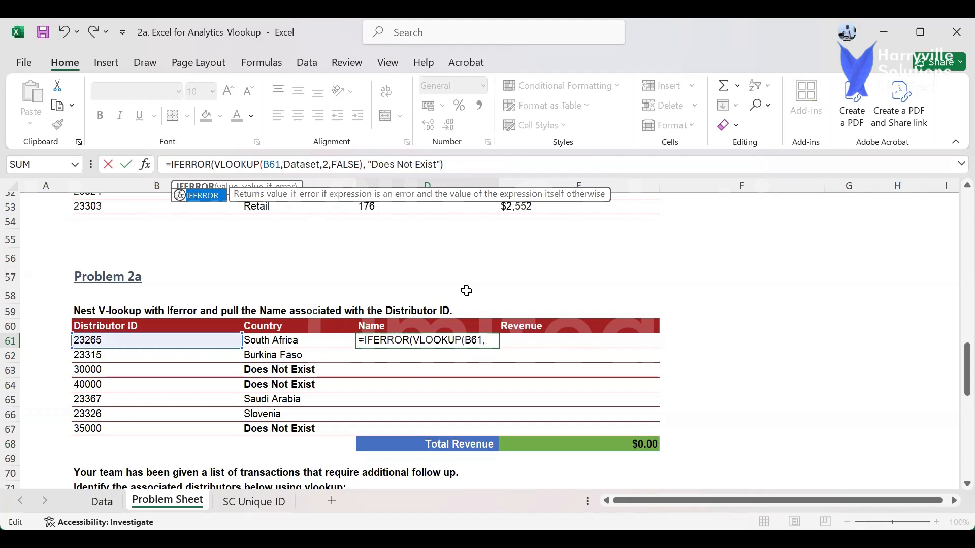
pyautogui.click(435, 341)
pyautogui.press('Return')
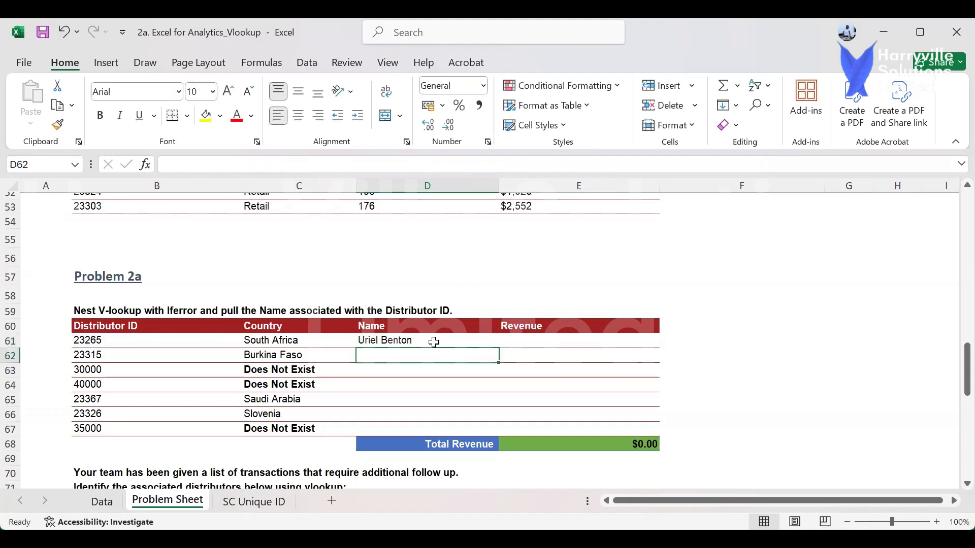
pyautogui.click(405, 342)
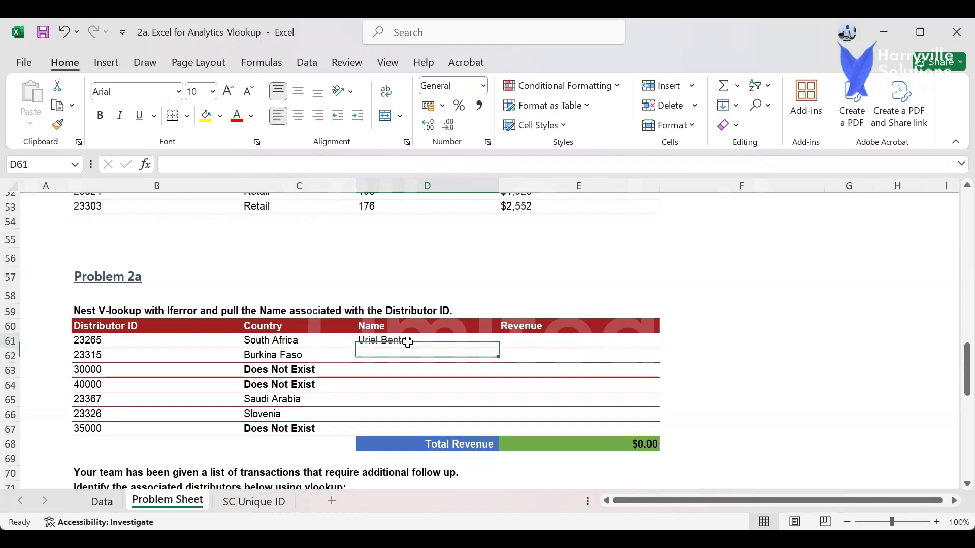
pyautogui.doubleClick(499, 347)
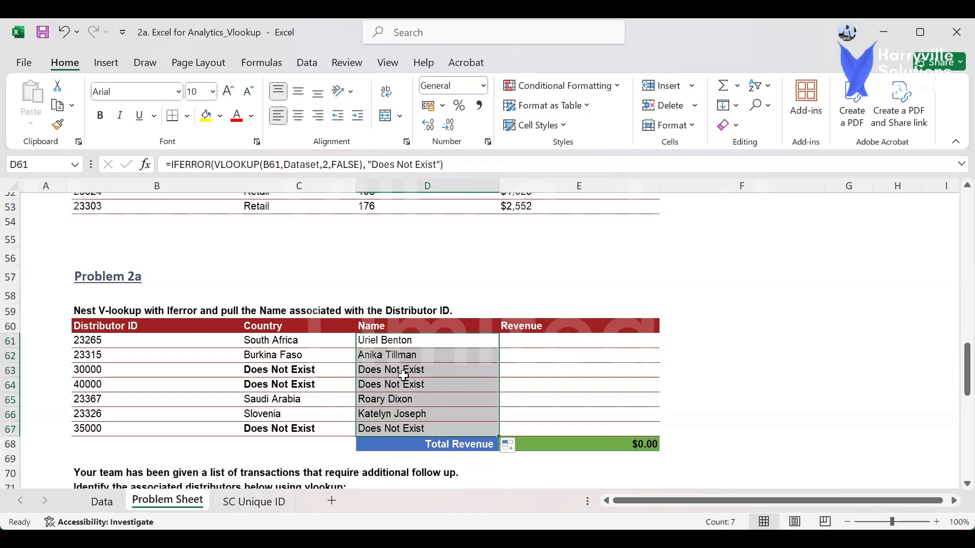
# Make the "Does Not Exist" entries in Name cells D63, D64 and D67 bold.
pyautogui.click(429, 373)
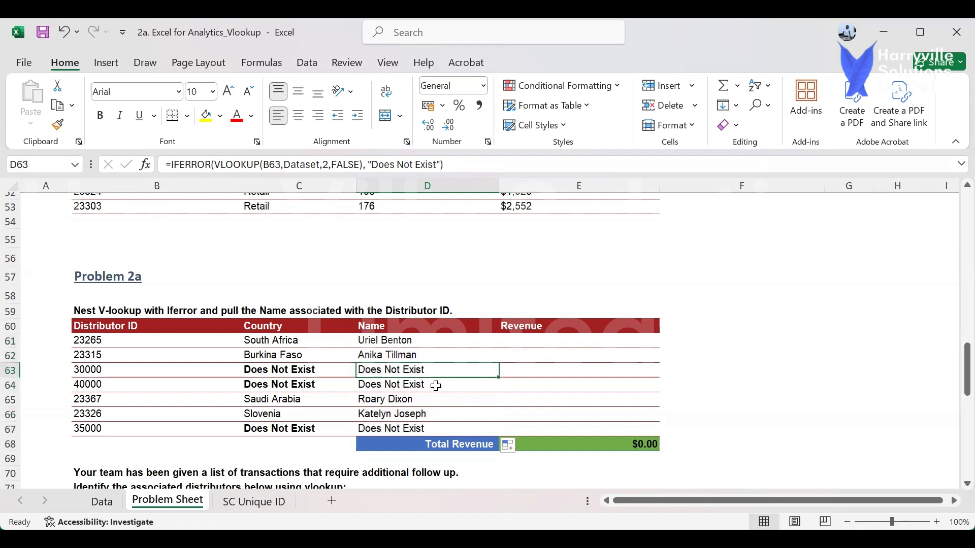
pyautogui.keyDown('ctrl'); pyautogui.click(435, 386); pyautogui.keyUp('ctrl')
pyautogui.keyDown('ctrl'); pyautogui.click(443, 430); pyautogui.keyUp('ctrl')
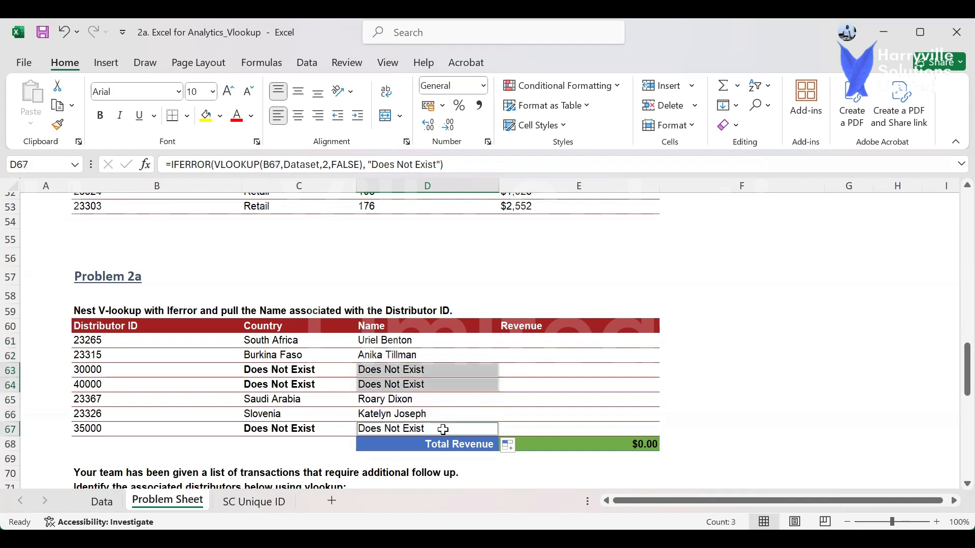
pyautogui.hotkey('ctrl', 'b')
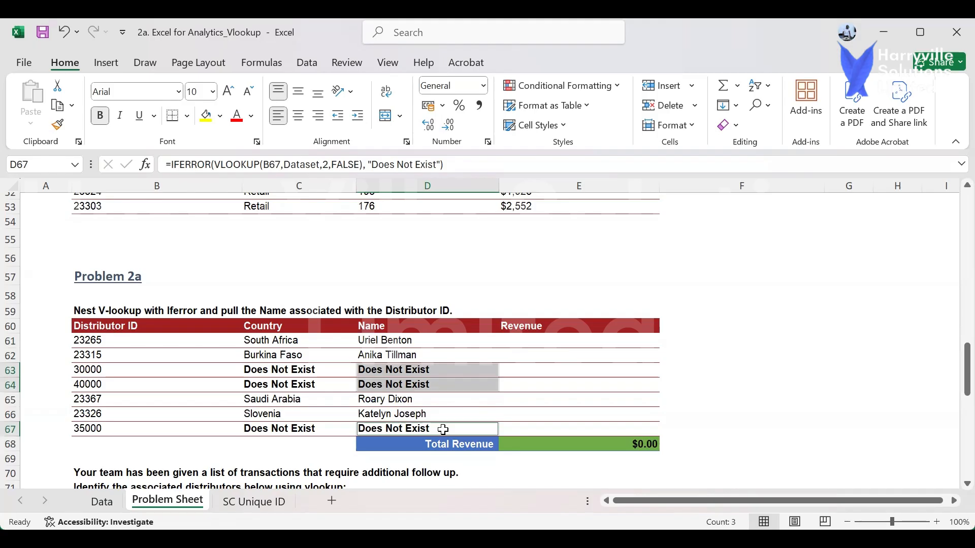
# Examine the VLOOKUP formula in Revenue cell E48 for the column index it uses.
pyautogui.click(556, 342)
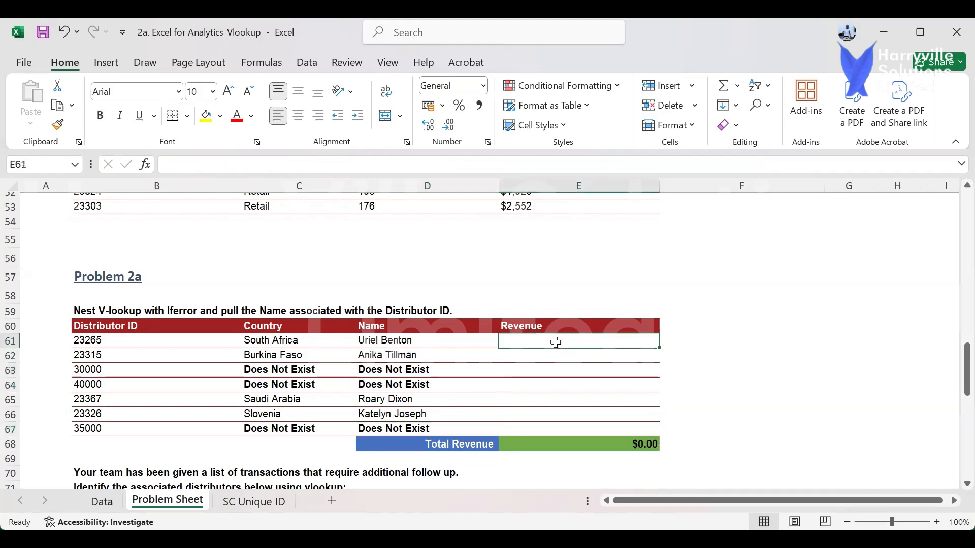
pyautogui.write('=')
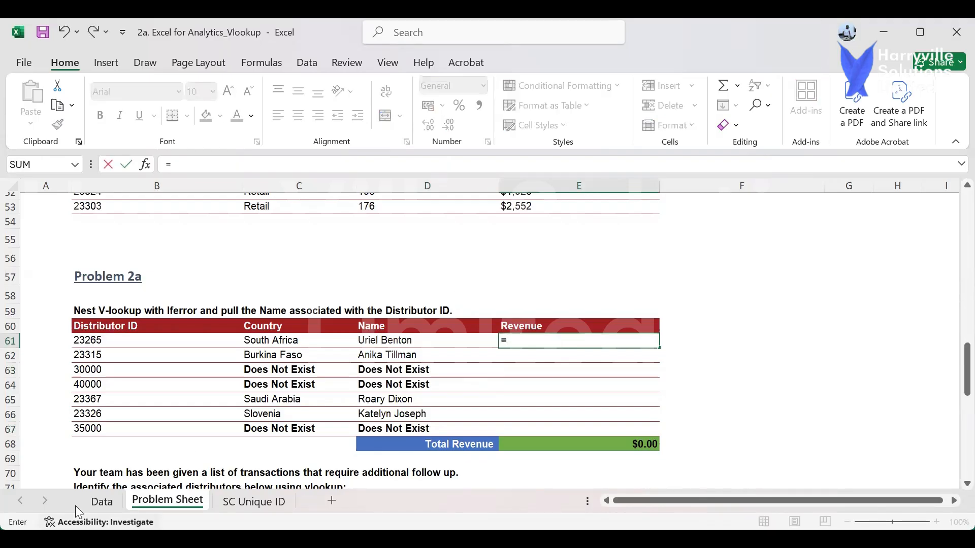
pyautogui.scroll(6, 281, 263)
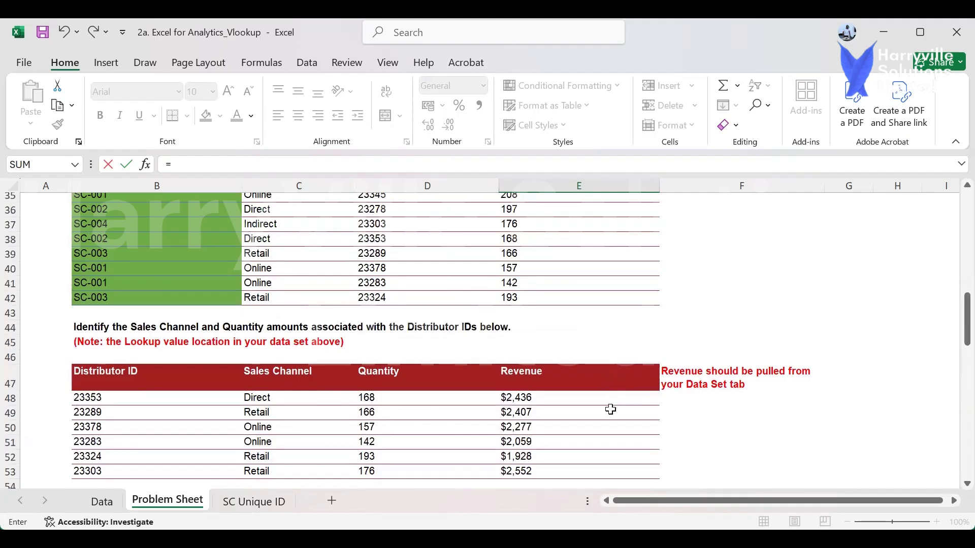
pyautogui.click(583, 399)
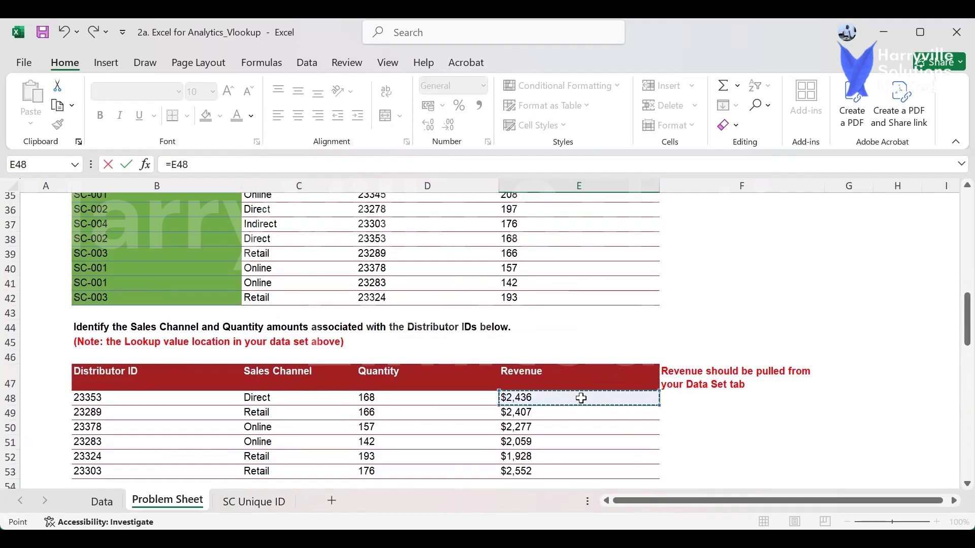
pyautogui.hotkey('ctrl', 'Return')
pyautogui.click(535, 272)
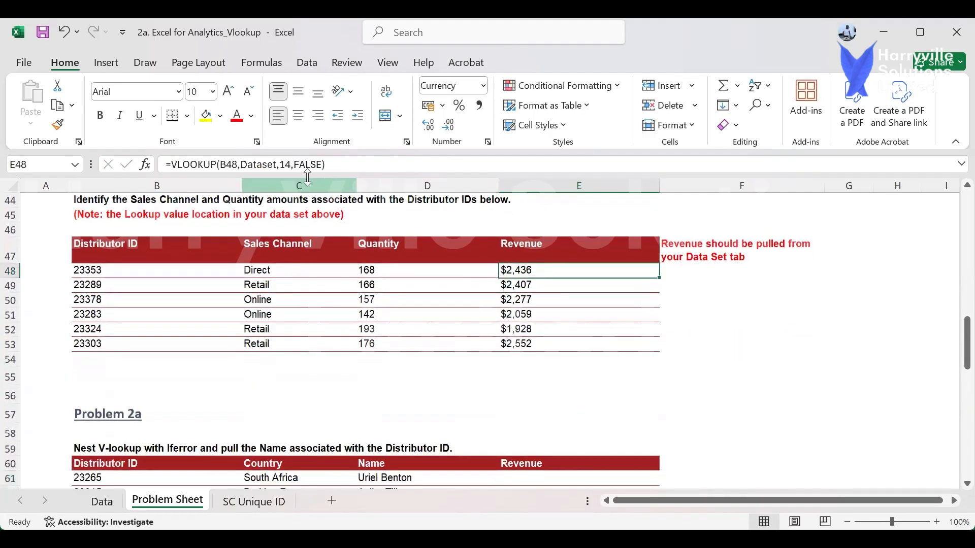
pyautogui.scroll(-5, 355, 311)
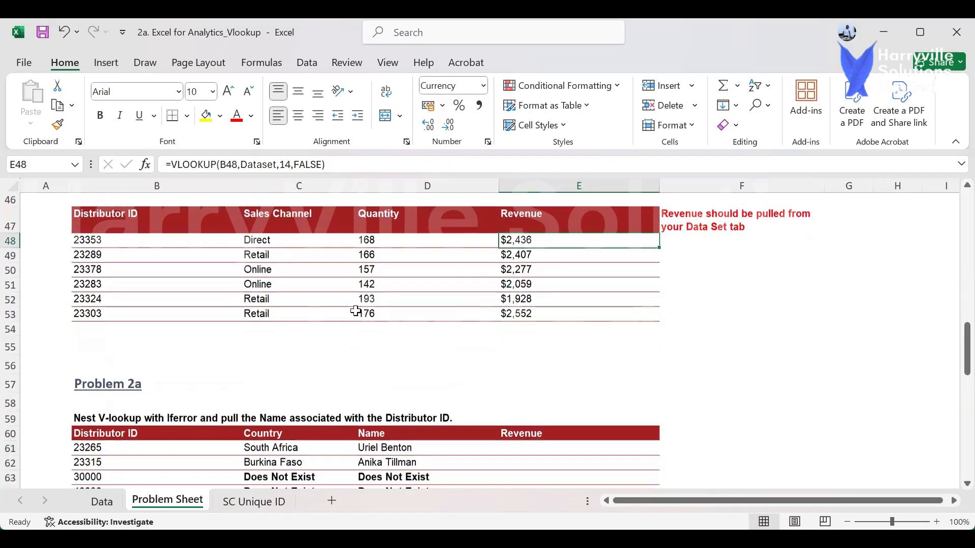
# Start an IFERROR formula in Revenue cell E61 with a nested VLOOKUP of B61 in the Dataset range.
pyautogui.click(550, 214)
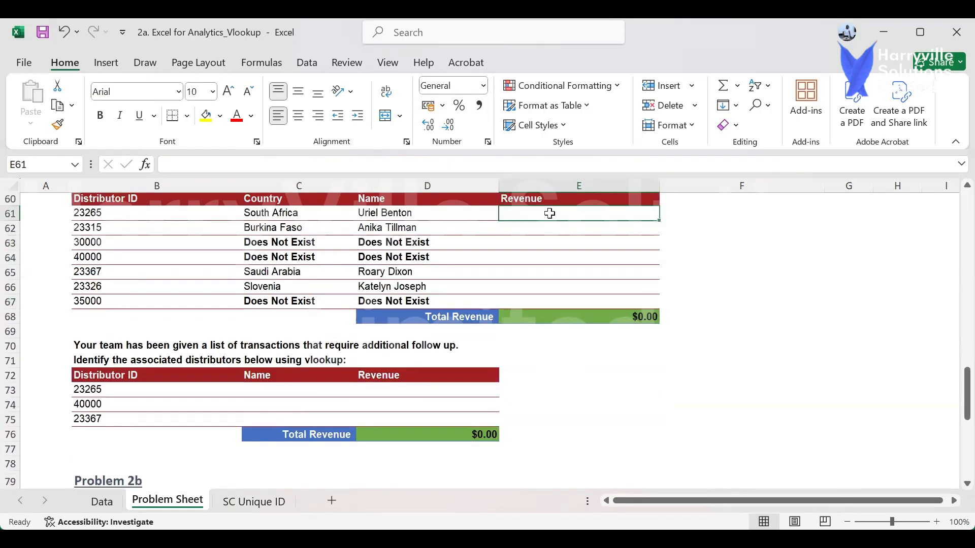
pyautogui.write('=')
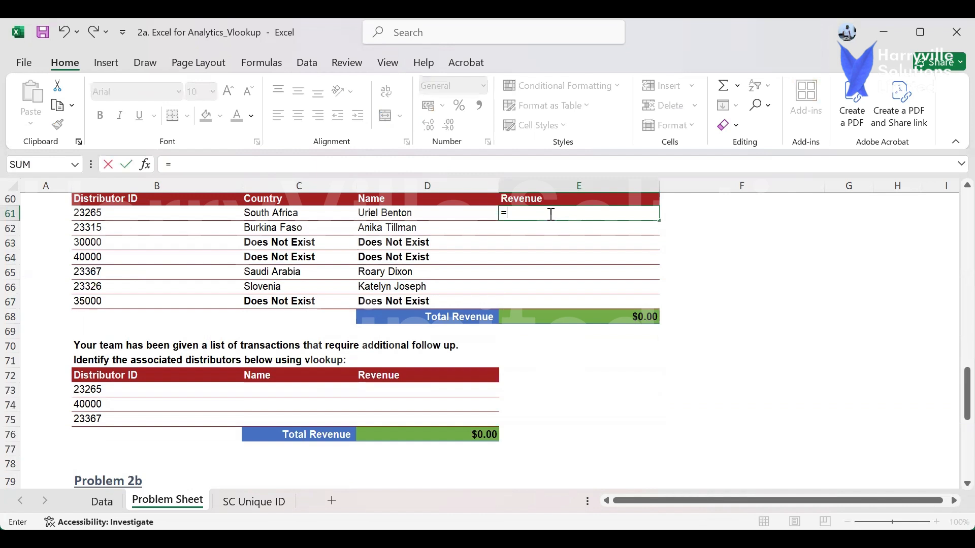
pyautogui.write('iFERROR(v')
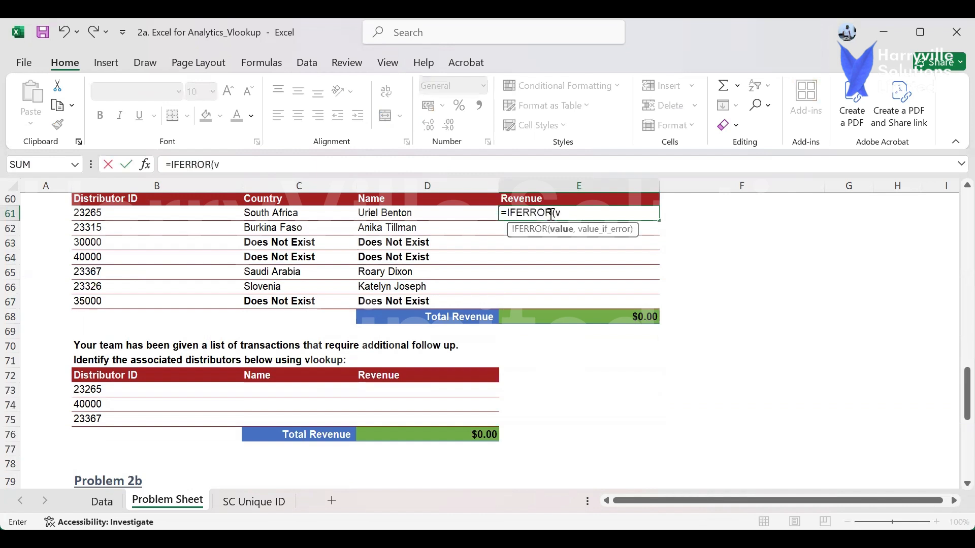
pyautogui.write('LOOKUP(')
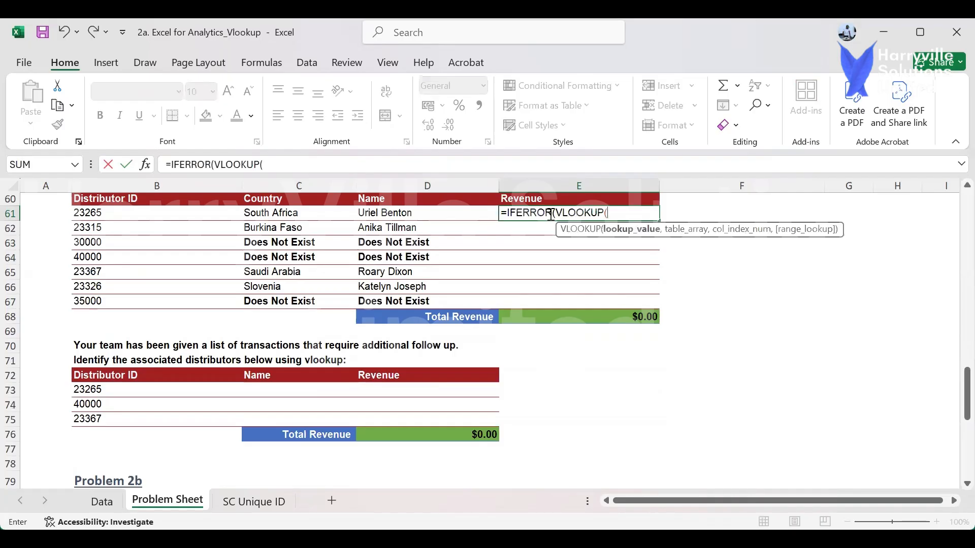
pyautogui.write('B61')
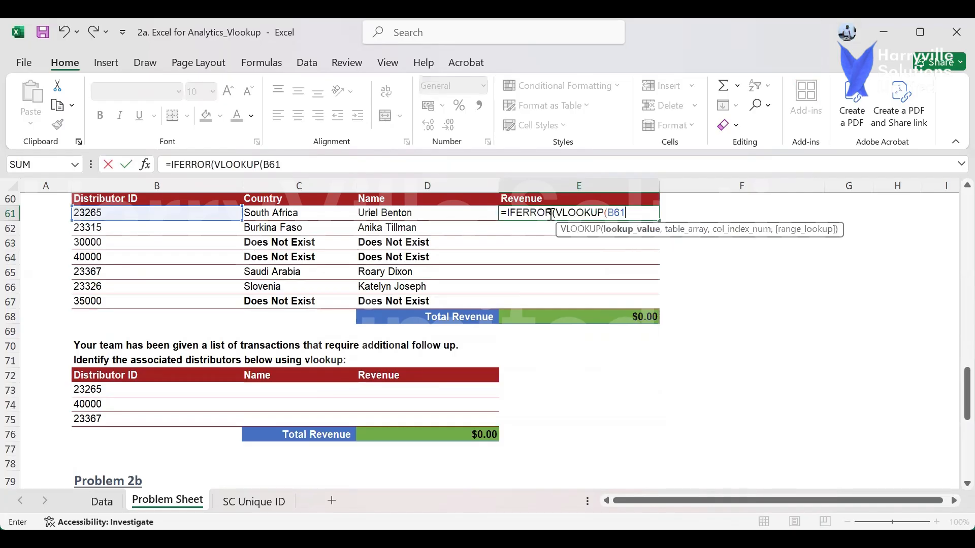
pyautogui.write(',')
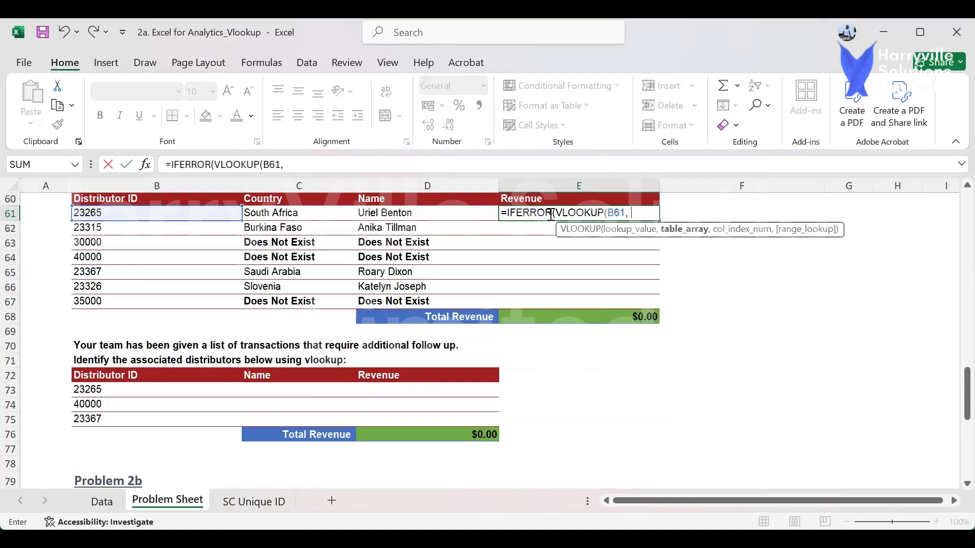
pyautogui.write(' d')
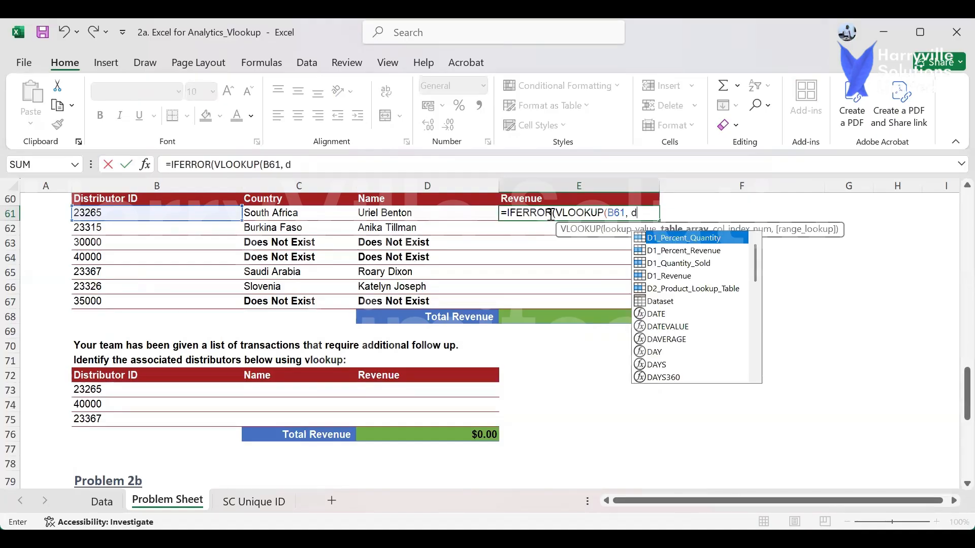
pyautogui.write('a')
pyautogui.press('Tab')
pyautogui.write(',')
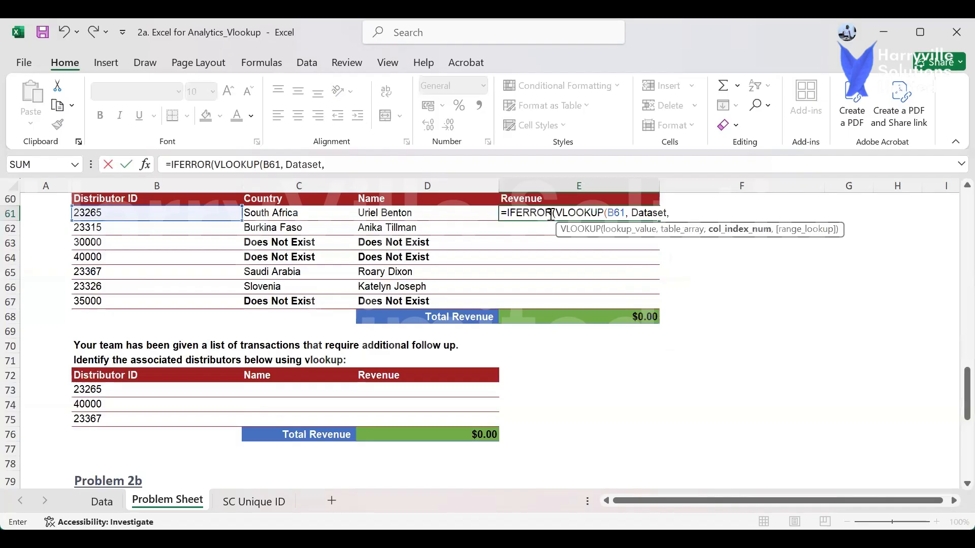
# Complete the nested VLOOKUP in E61 with column index 14 and FALSE for an exact match.
pyautogui.write('14,')
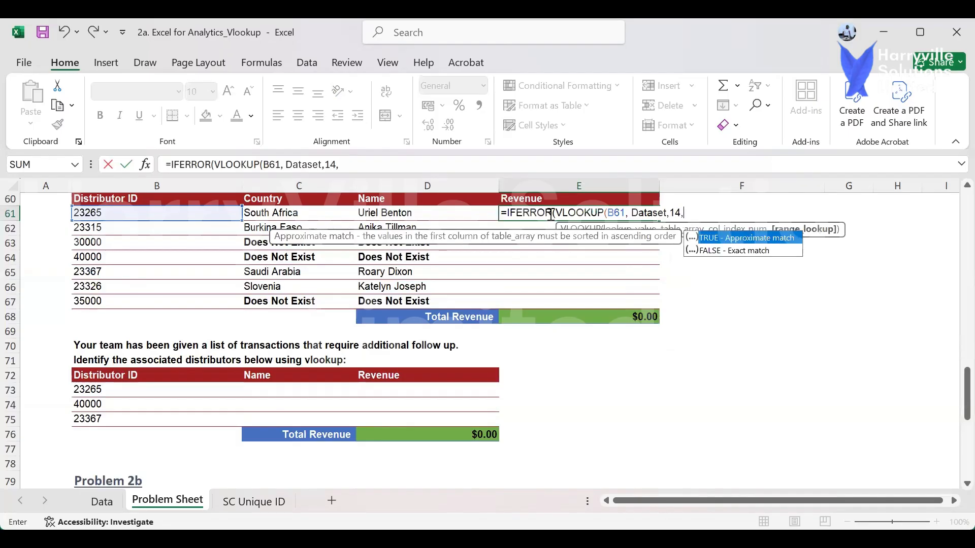
pyautogui.press('Escape')
pyautogui.press('Down')
pyautogui.press('Tab')
pyautogui.write(')')
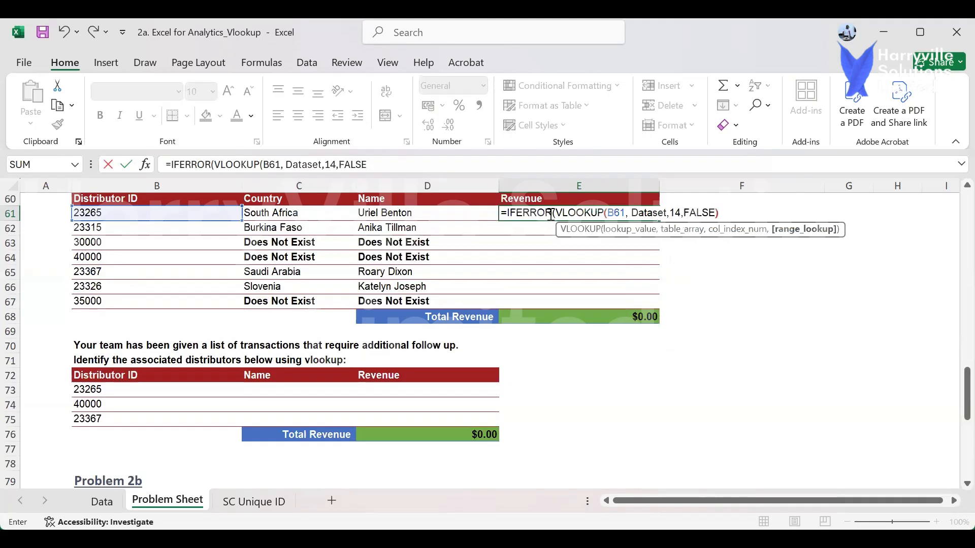
# Complete E61's IFERROR formula with "Not Available" as the error value and fill it down through E67.
pyautogui.write(',')
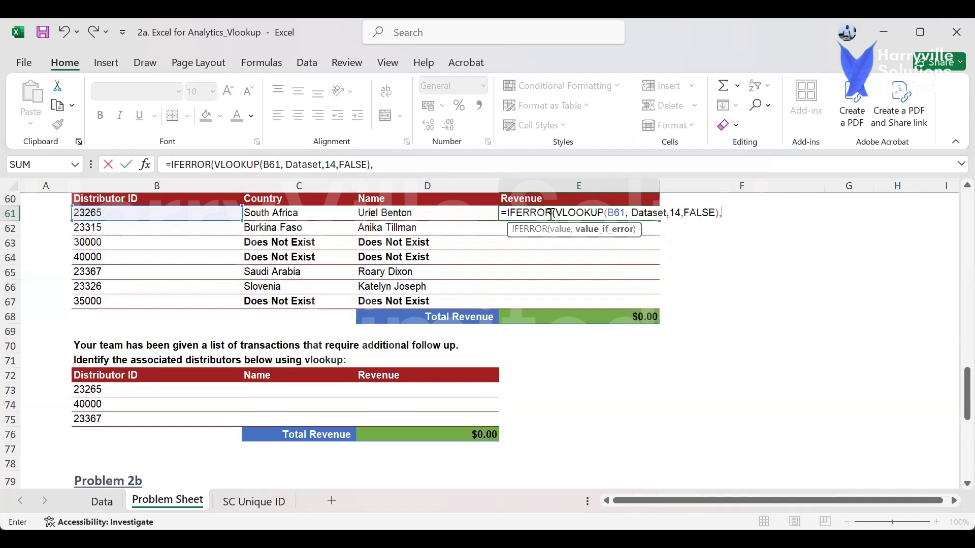
pyautogui.write('P')
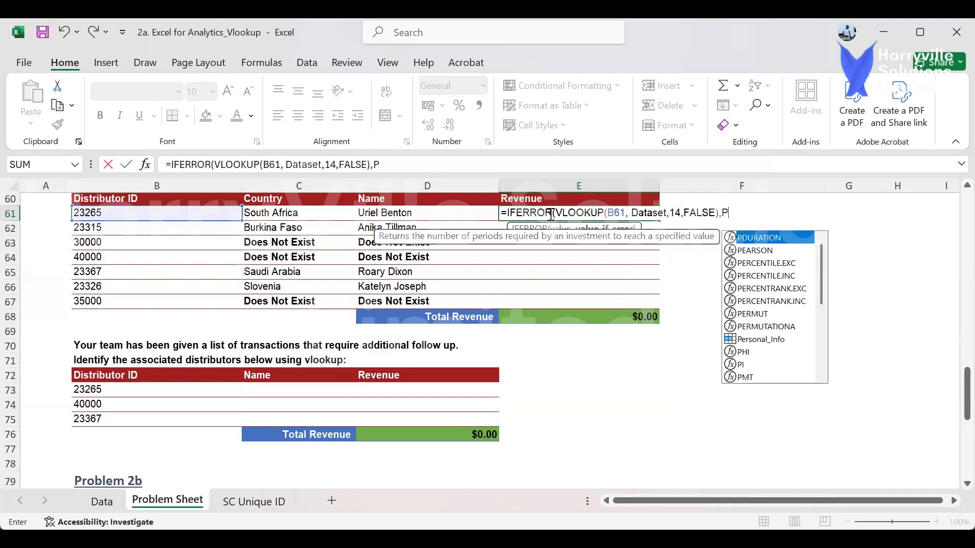
pyautogui.write('N')
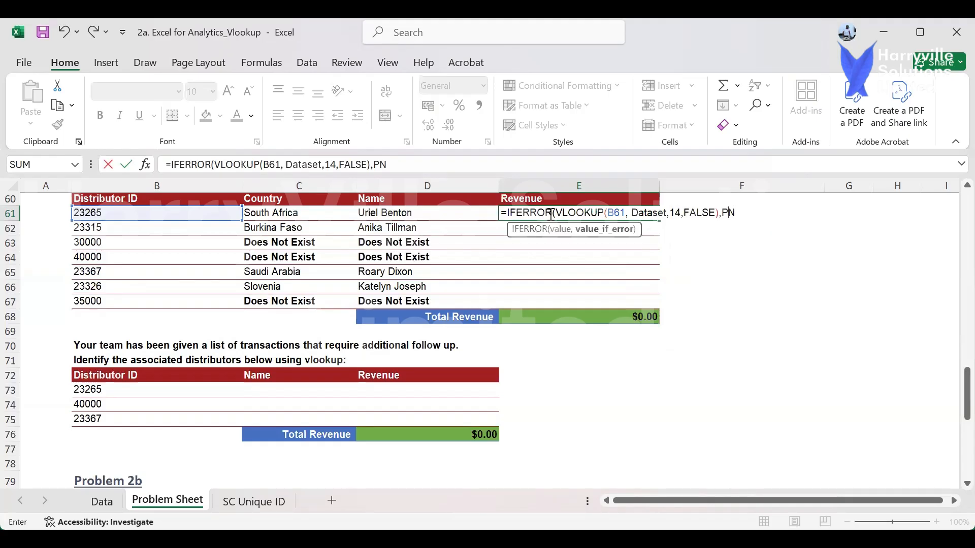
pyautogui.press('BackSpace')
pyautogui.press('BackSpace')
pyautogui.write('"Not Avai')
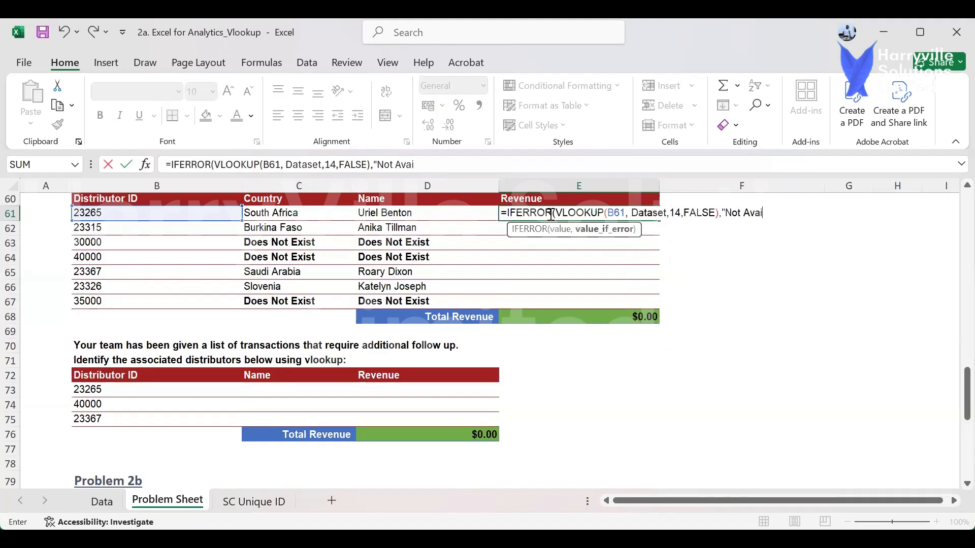
pyautogui.write('lable")')
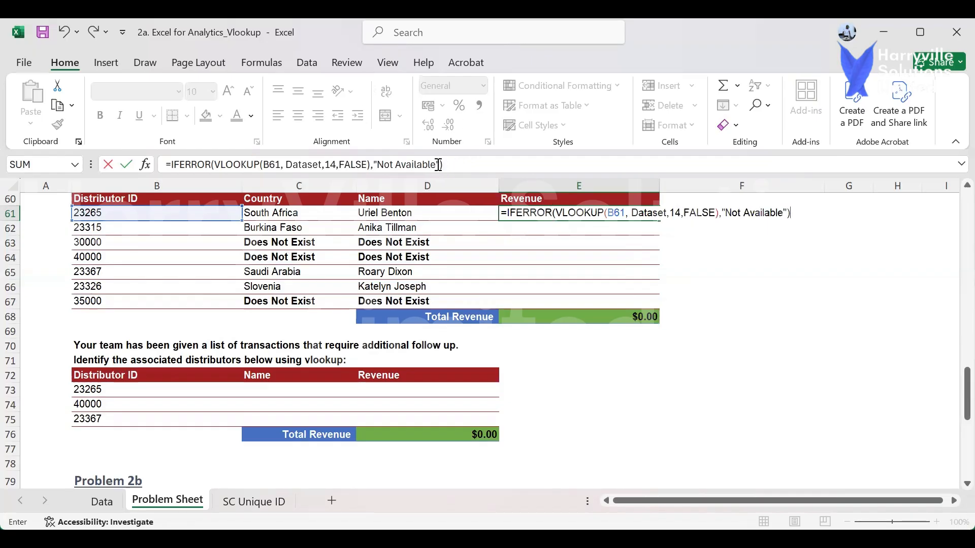
pyautogui.moveTo(437, 166); pyautogui.dragTo(379, 167)
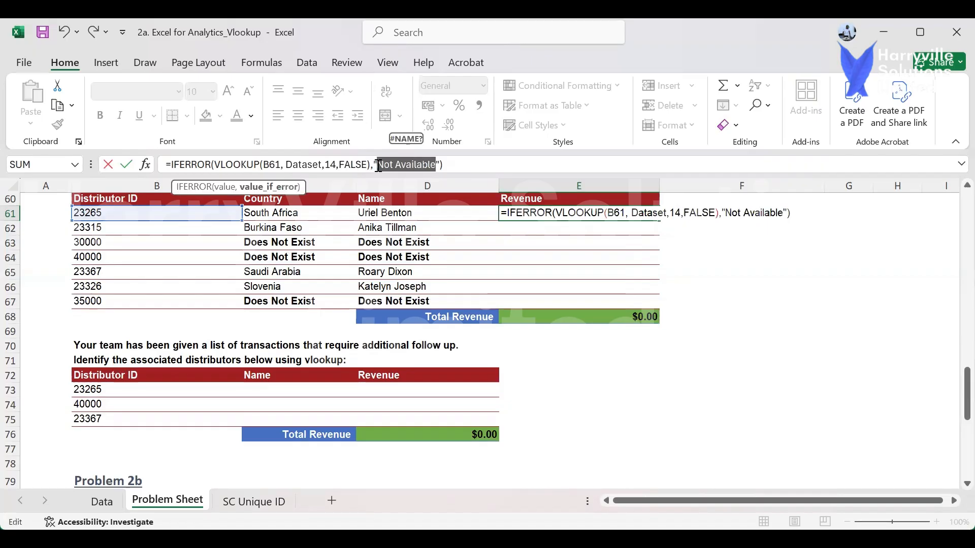
pyautogui.press('Return')
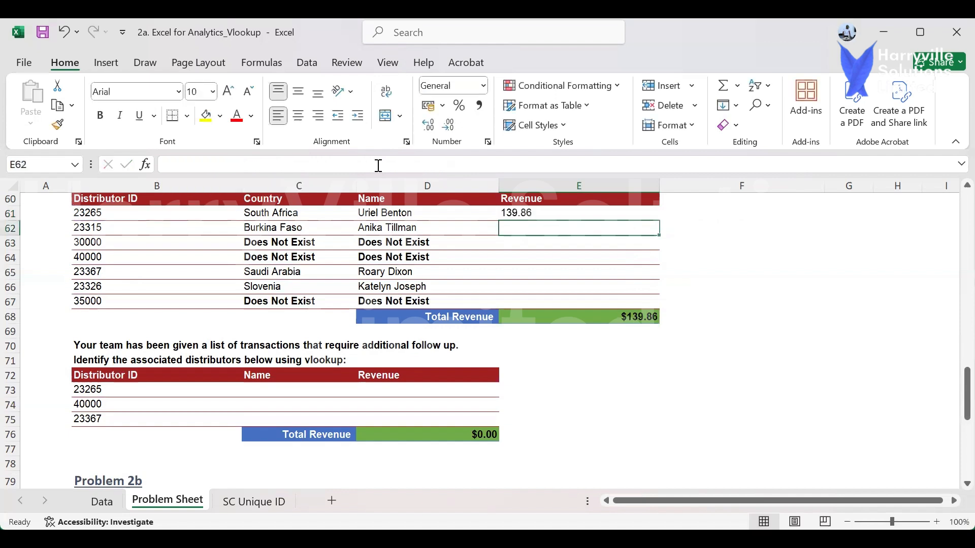
pyautogui.click(585, 214)
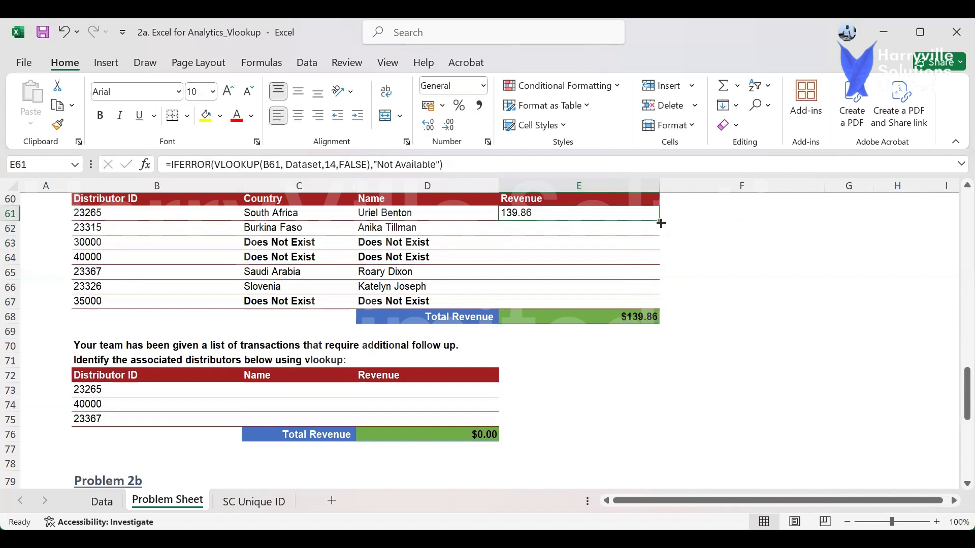
pyautogui.doubleClick(661, 223)
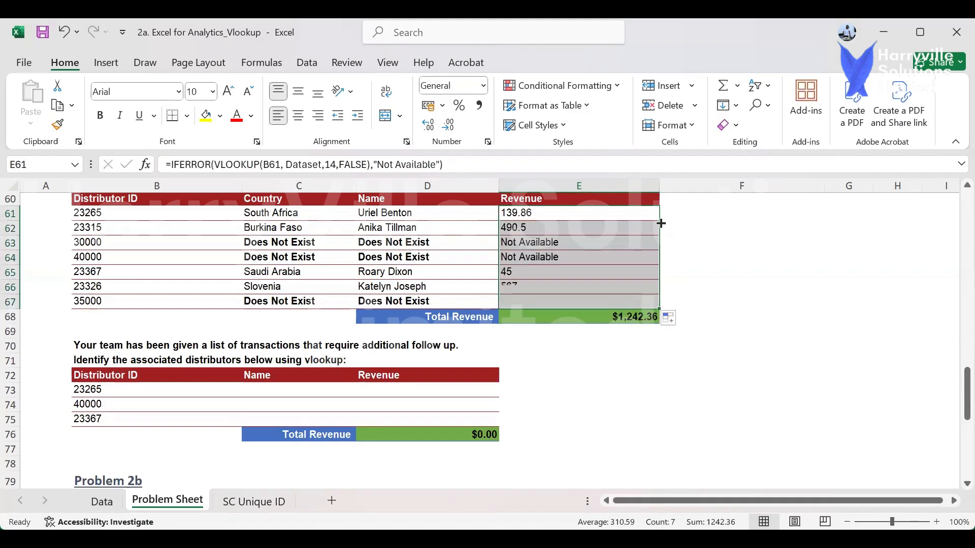
# Bold the "Not Available" entries in Revenue cells E63, E64 and E67.
pyautogui.click(590, 239)
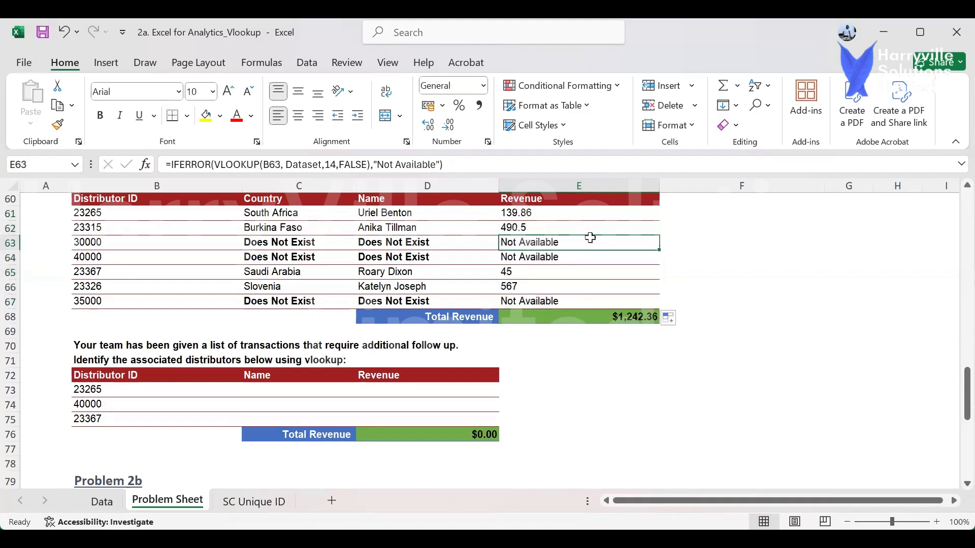
pyautogui.keyDown('ctrl'); pyautogui.click(579, 256); pyautogui.keyUp('ctrl')
pyautogui.keyDown('ctrl'); pyautogui.click(562, 301); pyautogui.keyUp('ctrl')
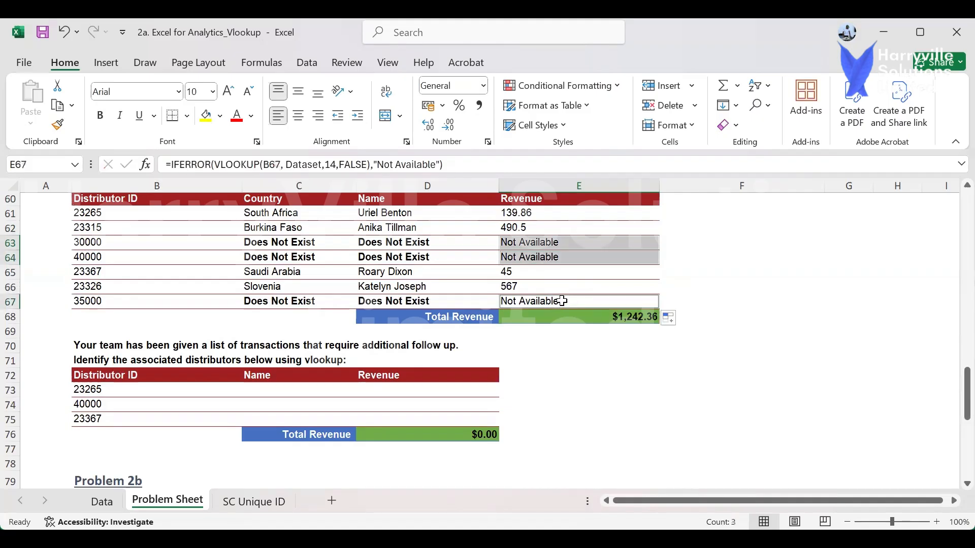
pyautogui.hotkey('ctrl', 'b')
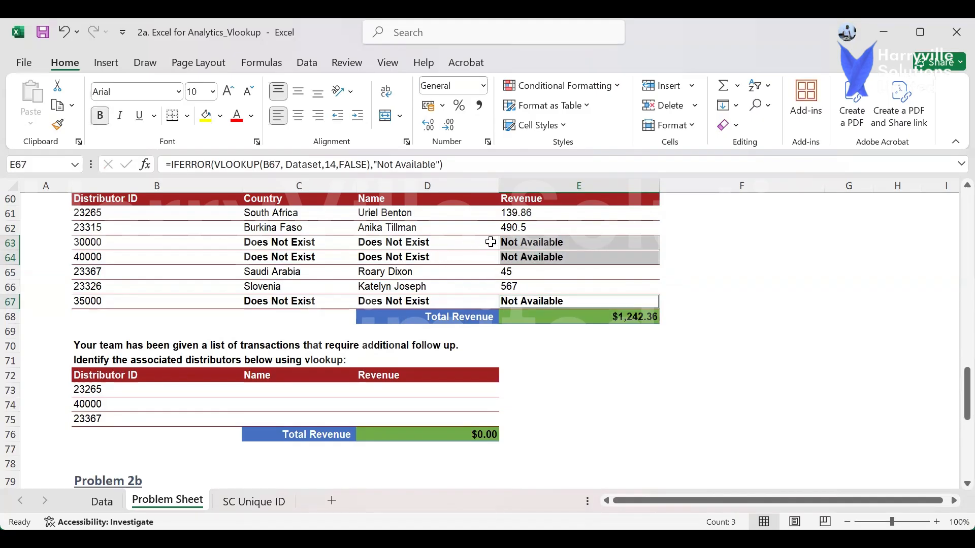
# Apply the Currency number format to the Revenue values in E61 through E67.
pyautogui.click(542, 210)
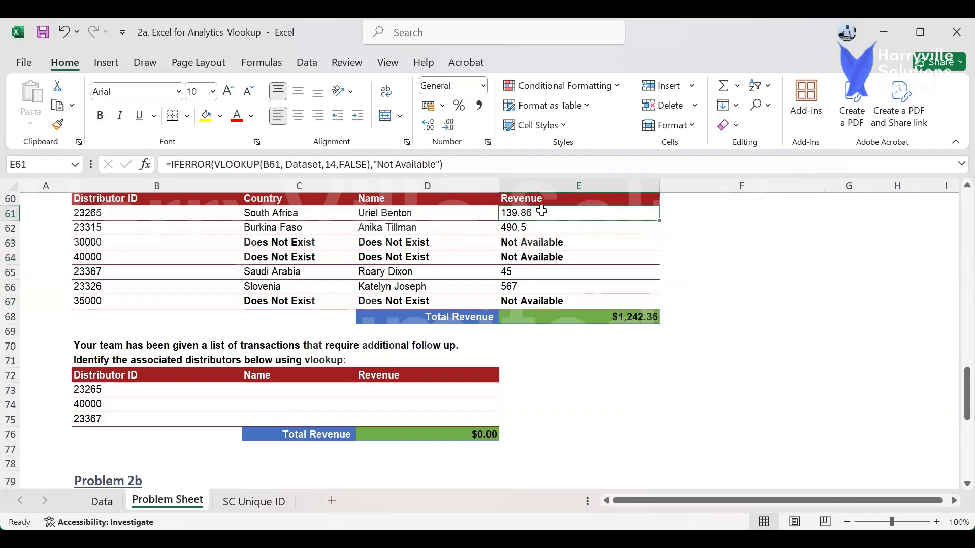
pyautogui.hotkey('ctrl', 'shift', 'Down')
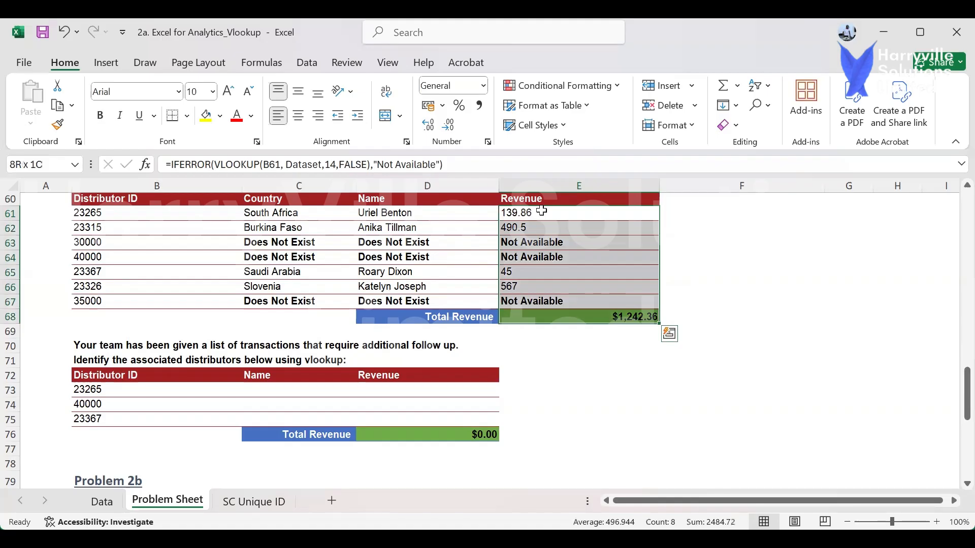
pyautogui.hotkey('shift', 'Up')
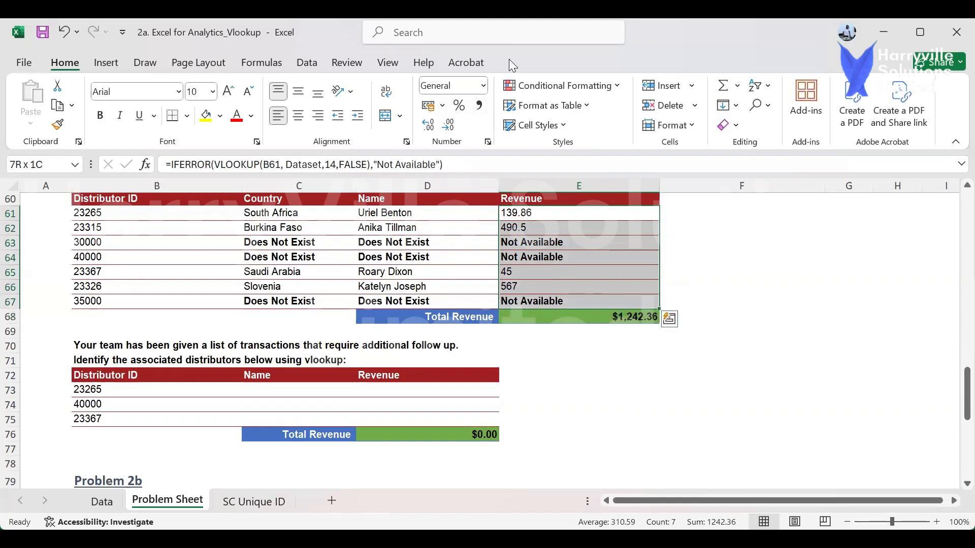
pyautogui.click(486, 88)
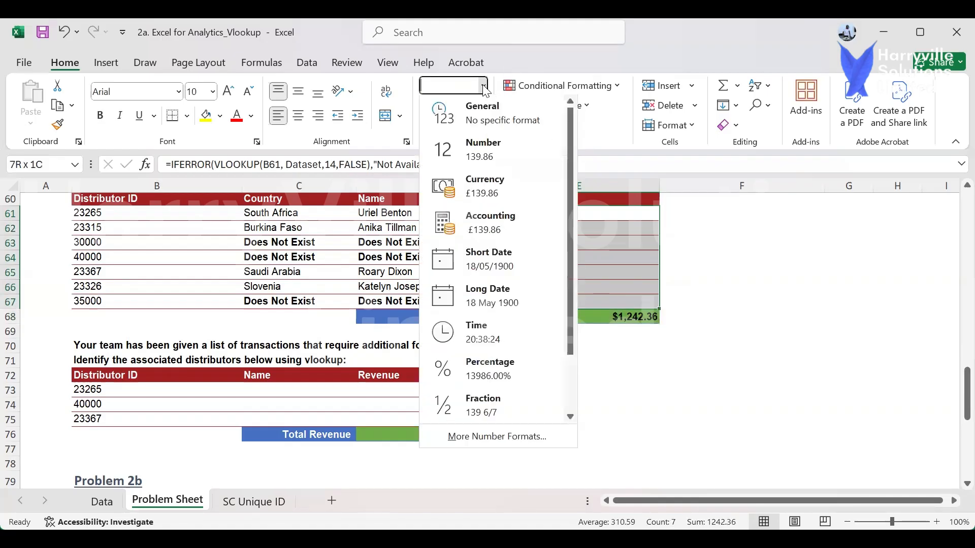
pyautogui.click(505, 204)
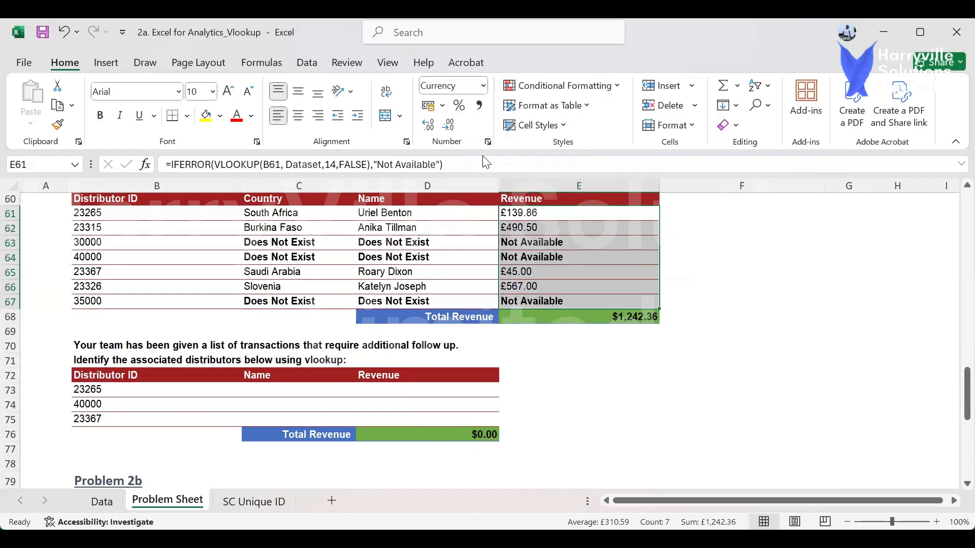
# Set the E61:E67 currency format to the $ English (Canada) symbol with 0 decimal places, and increase the decimals to one.
pyautogui.click(488, 142)
pyautogui.click(302, 132)
pyautogui.click(302, 131)
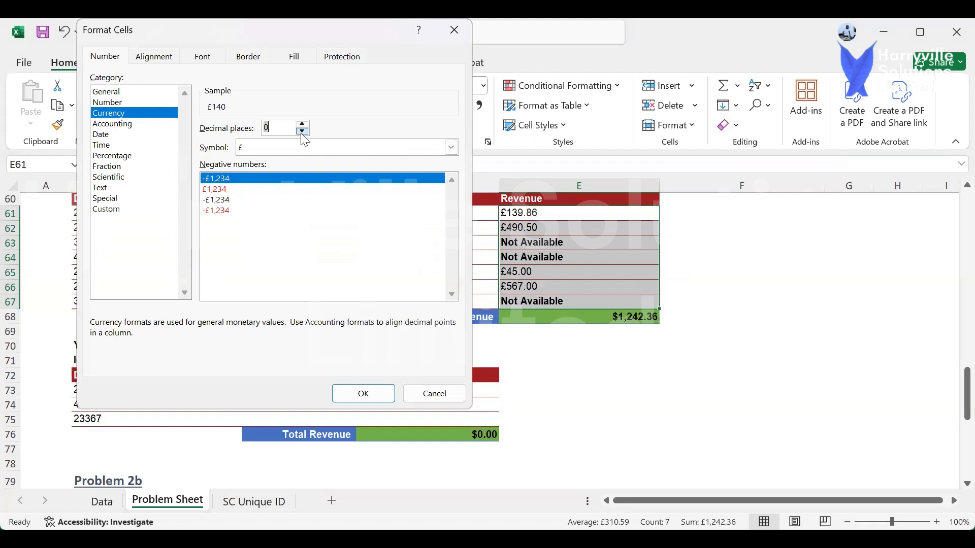
pyautogui.click(307, 148)
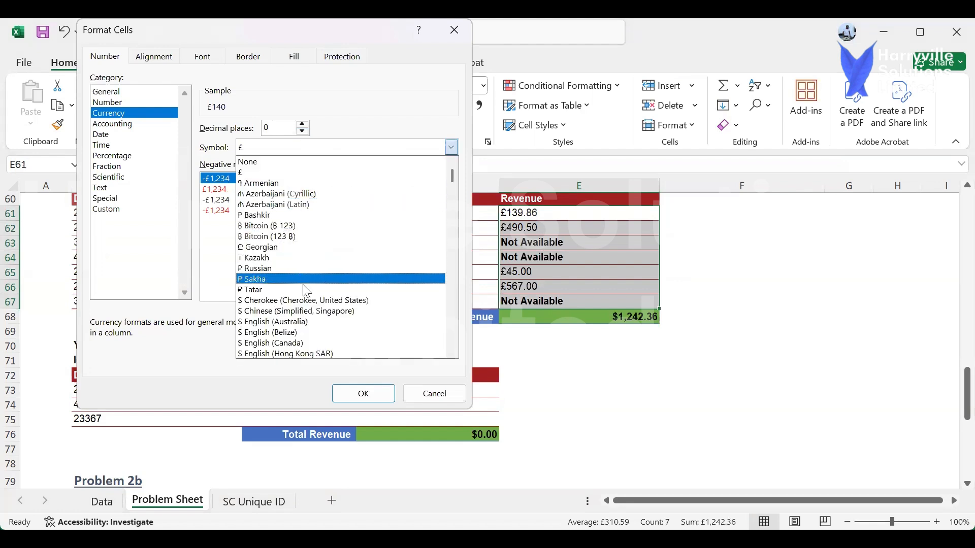
pyautogui.click(298, 342)
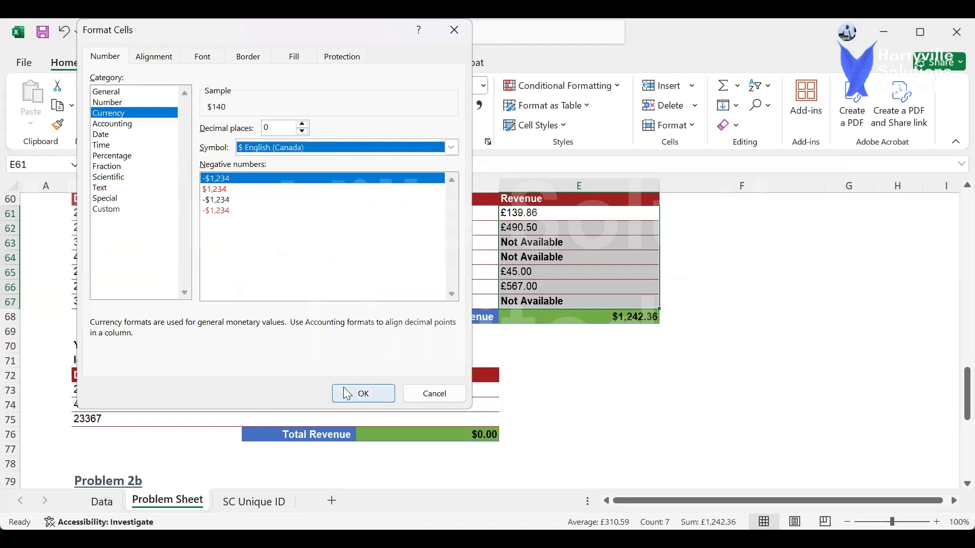
pyautogui.click(346, 393)
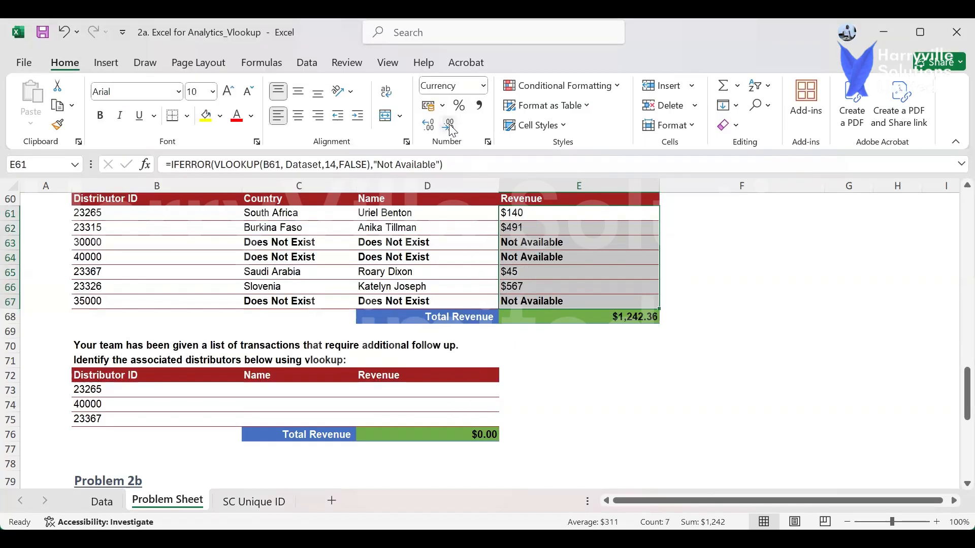
pyautogui.click(429, 126)
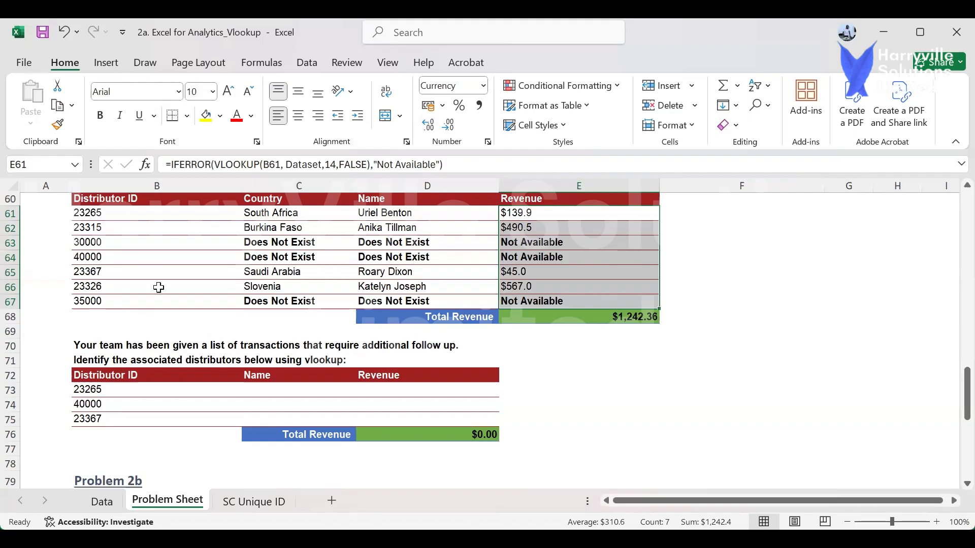
# Start an IFERROR formula with a nested VLOOKUP in Name cell C73 of the follow-up transactions table.
pyautogui.scroll(2, 168, 291)
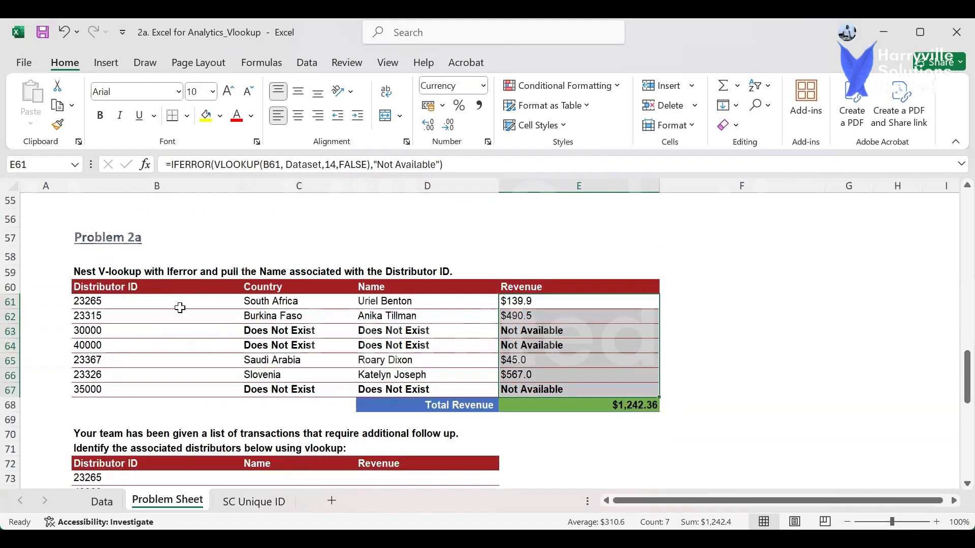
pyautogui.click(181, 307)
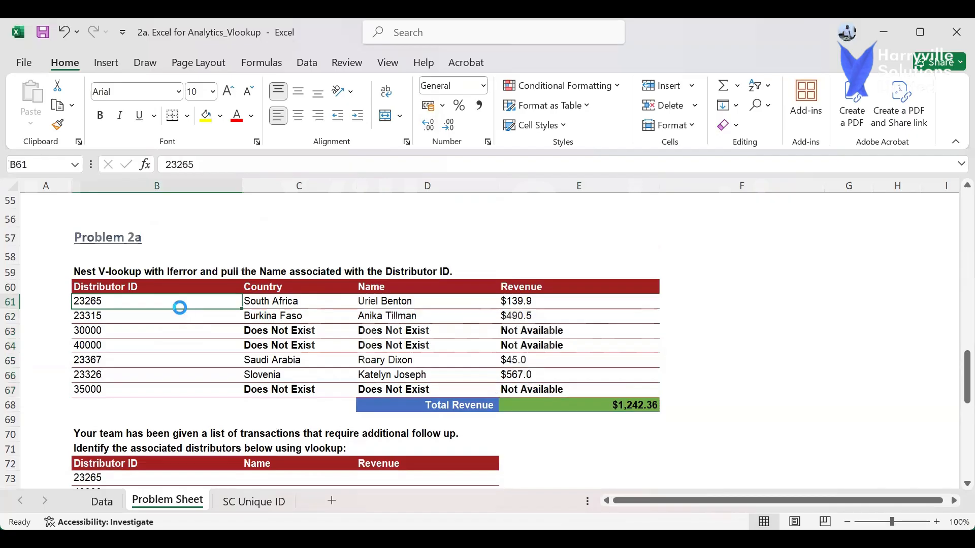
pyautogui.scroll(-3, 187, 313)
pyautogui.scroll(-3, 192, 314)
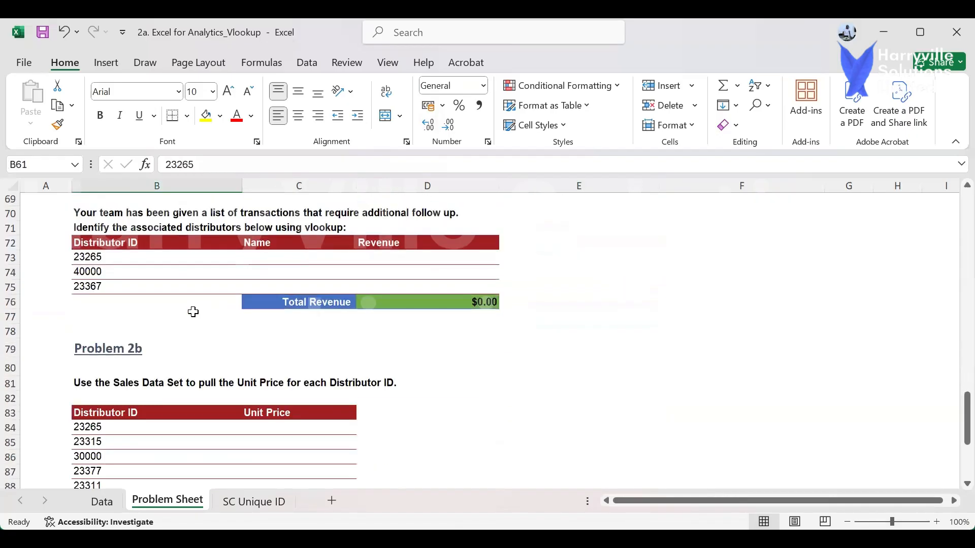
pyautogui.scroll(2, 193, 313)
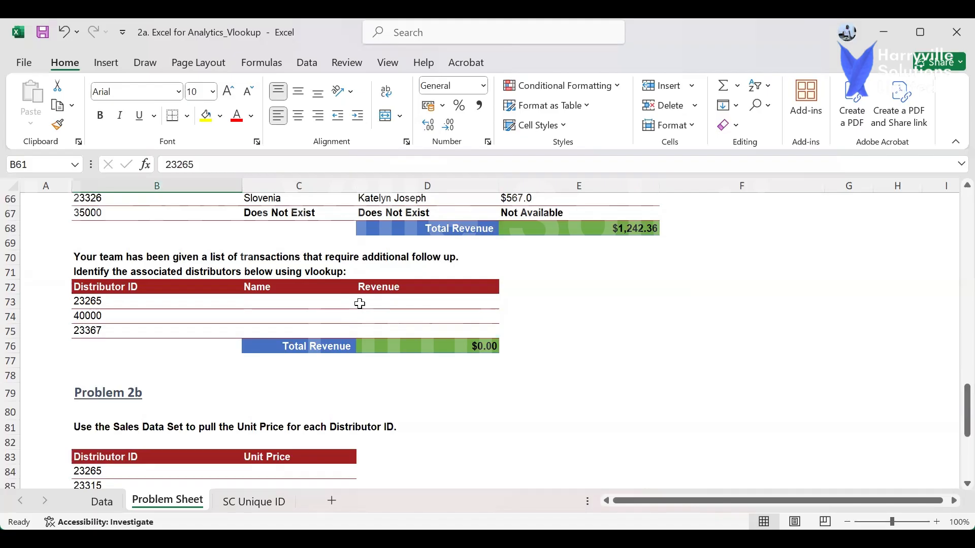
pyautogui.click(285, 302)
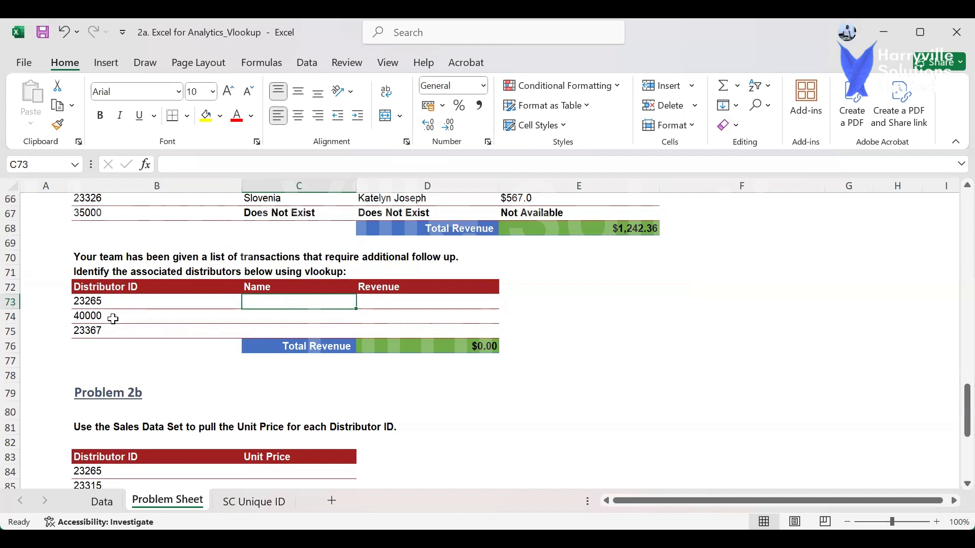
pyautogui.write('=')
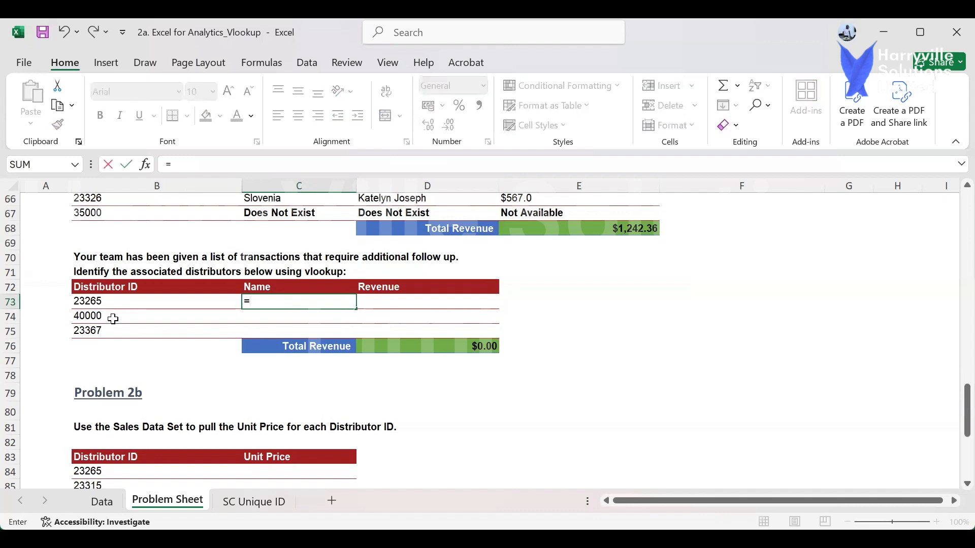
pyautogui.write('ife')
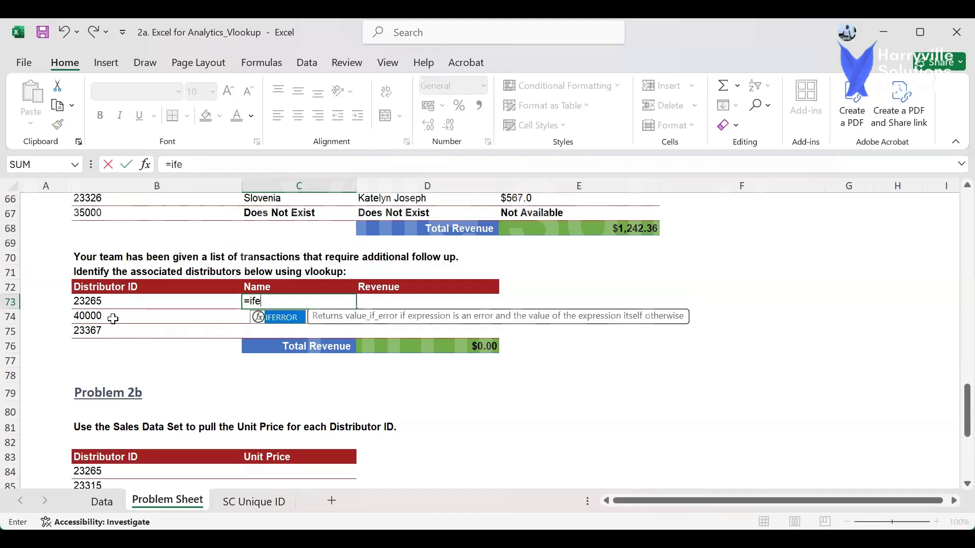
pyautogui.press('Tab')
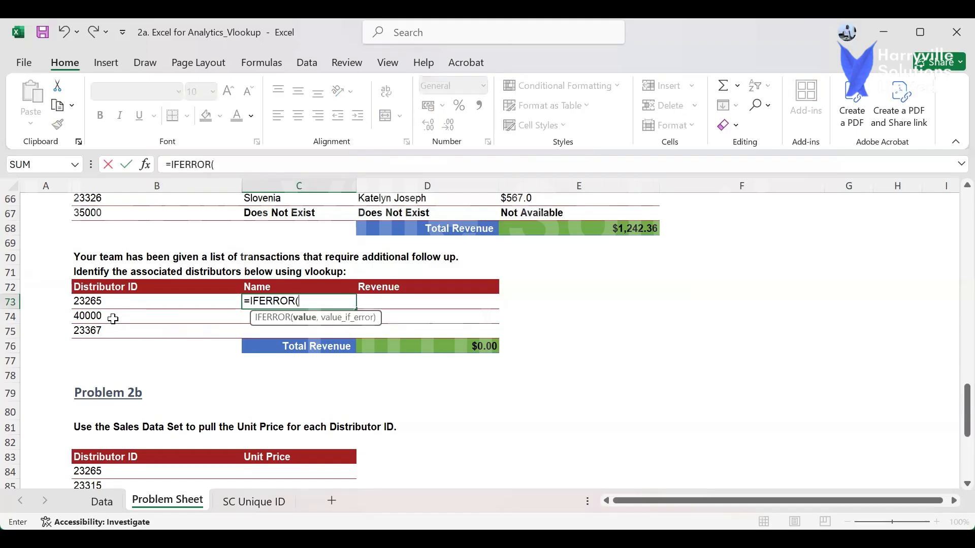
pyautogui.write('vl')
pyautogui.press('Tab')
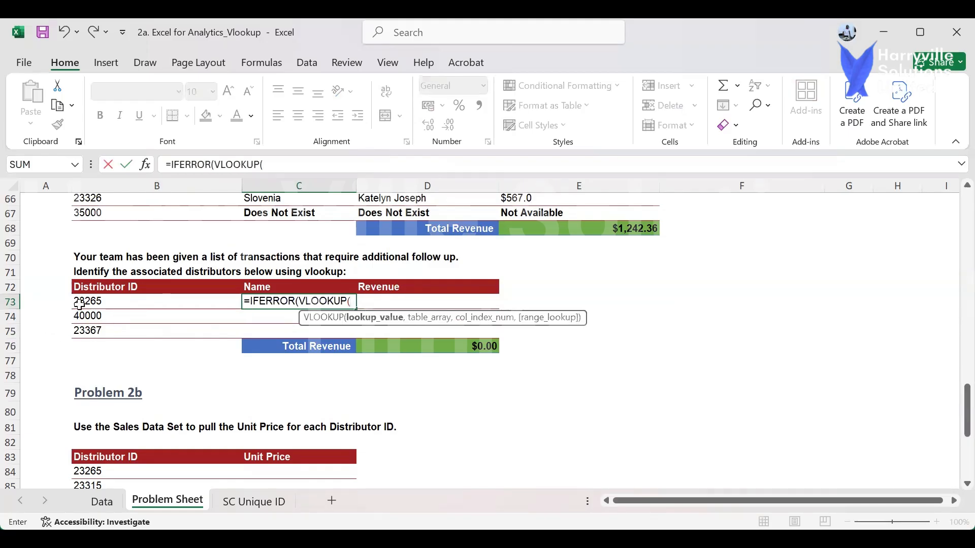
# Give C73's nested VLOOKUP the lookup value B73, the Dataset range, column index 2 and FALSE for an exact match.
pyautogui.click(99, 301)
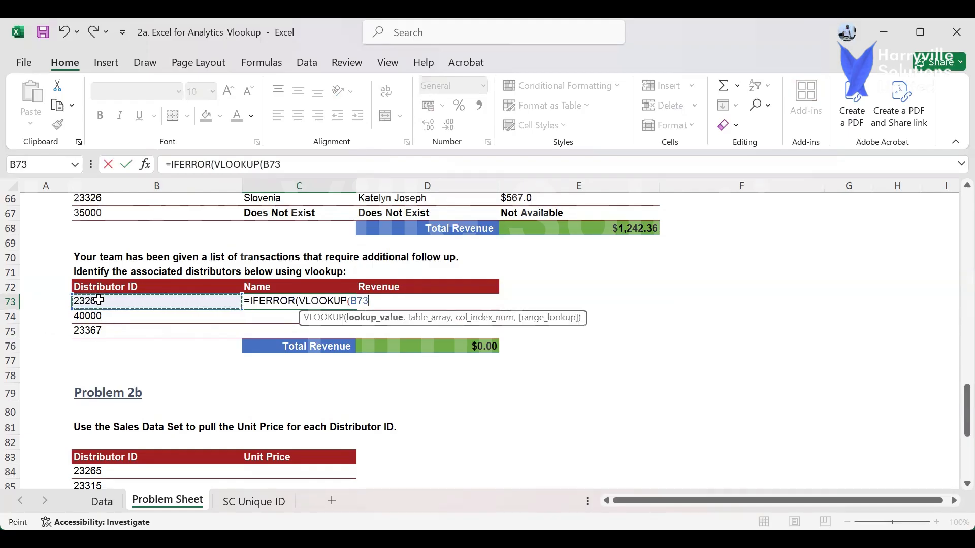
pyautogui.write(',Dataset,')
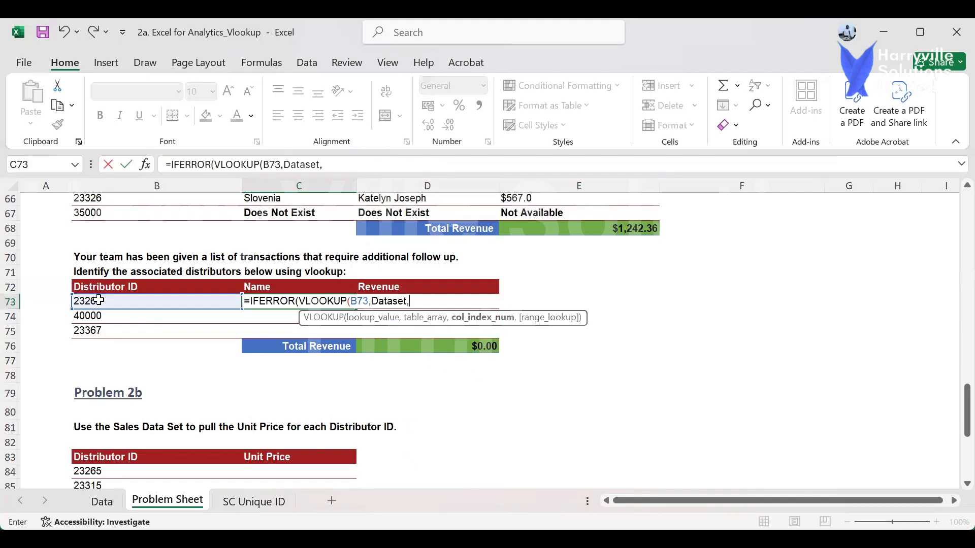
pyautogui.write('2,')
pyautogui.press('Down')
pyautogui.press('Tab')
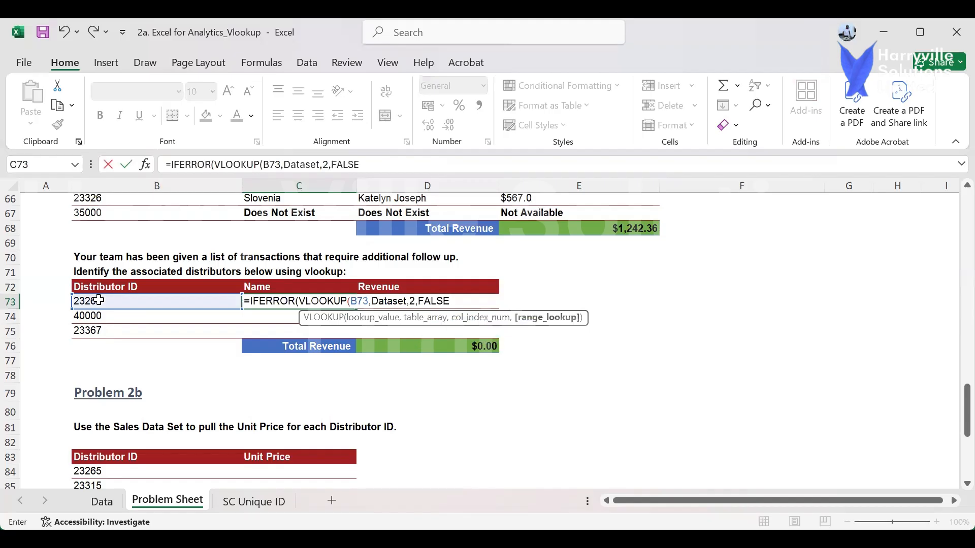
# Complete C73's IFERROR formula with "Does Not Exist" as the error value.
pyautogui.write('), "Does')
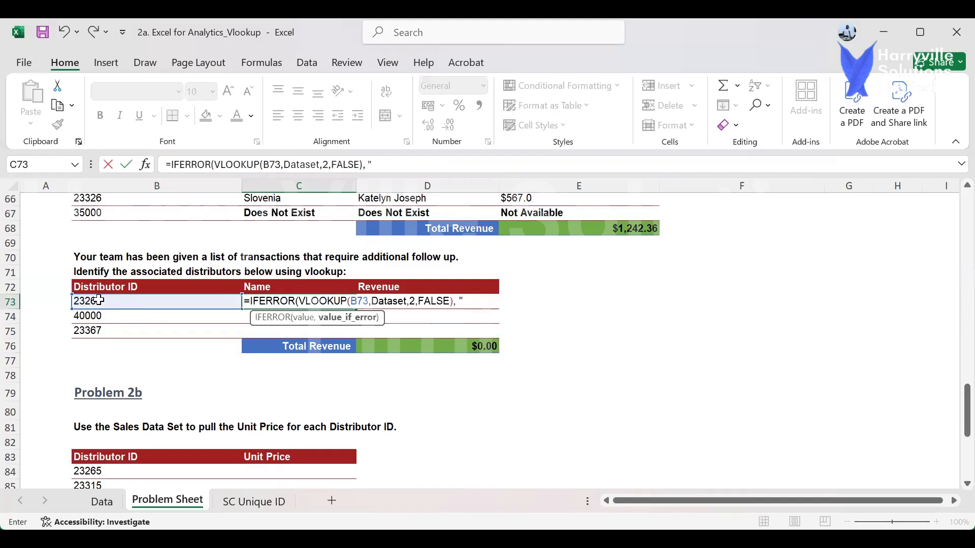
pyautogui.write(' Not Exist')
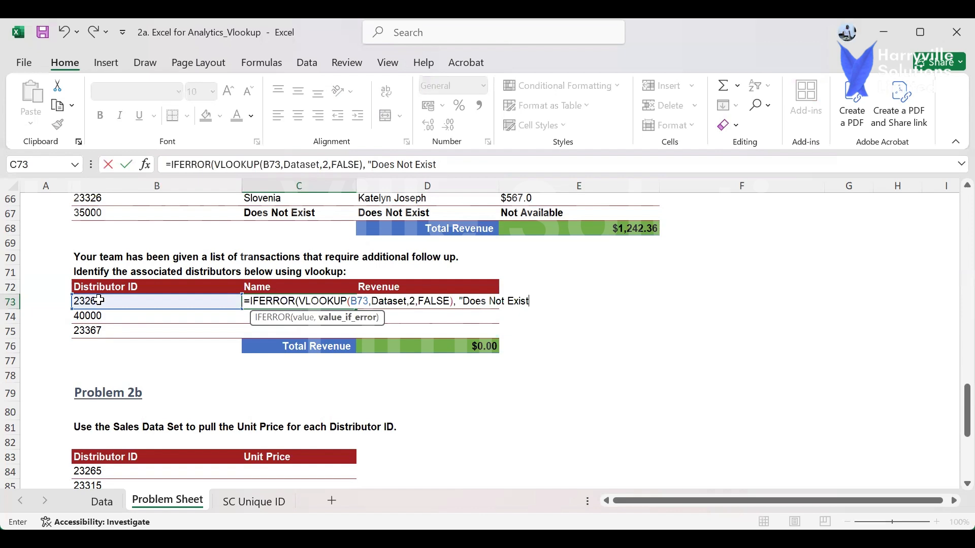
pyautogui.write(')')
pyautogui.press('Return')
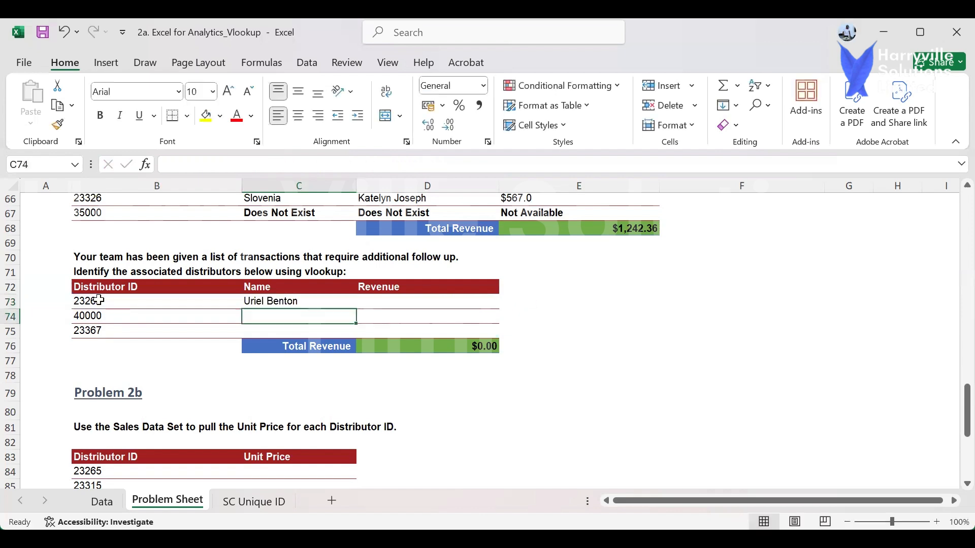
# Fill the C73 formula down through C75 and bold the "Does Not Exist" entry in C74.
pyautogui.click(337, 305)
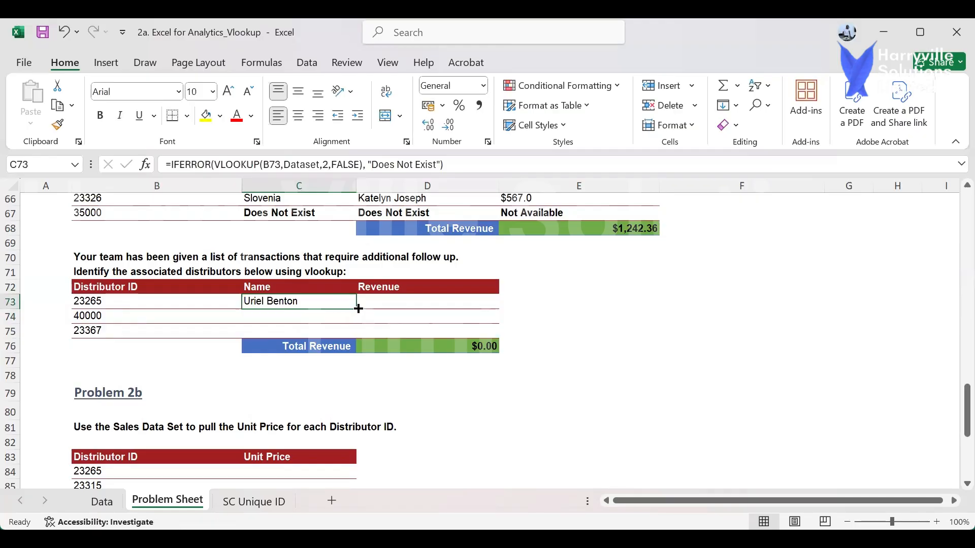
pyautogui.doubleClick(355, 309)
pyautogui.click(324, 313)
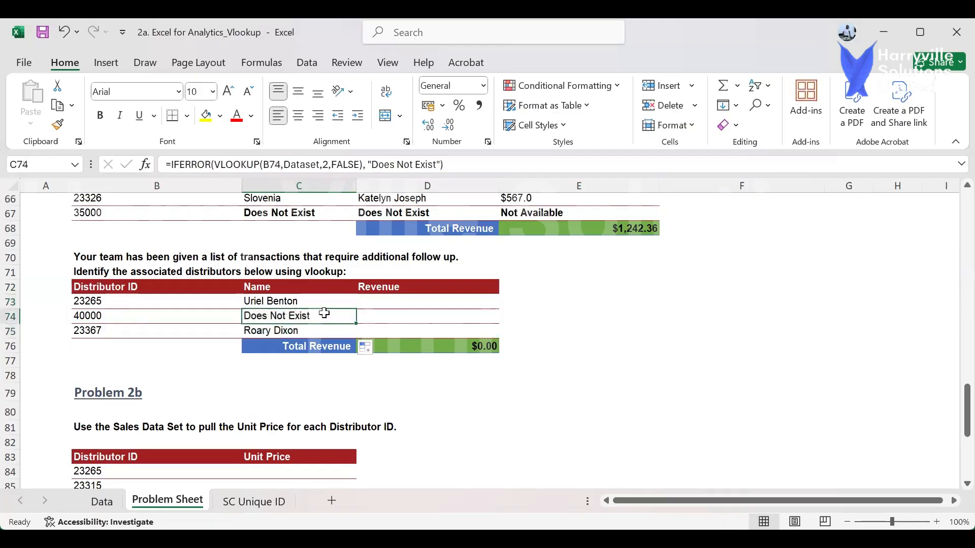
pyautogui.hotkey('ctrl', 'b')
# Start an IFERROR formula with a nested VLOOKUP in Revenue cell D73 of the follow-up transactions table.
pyautogui.click(387, 298)
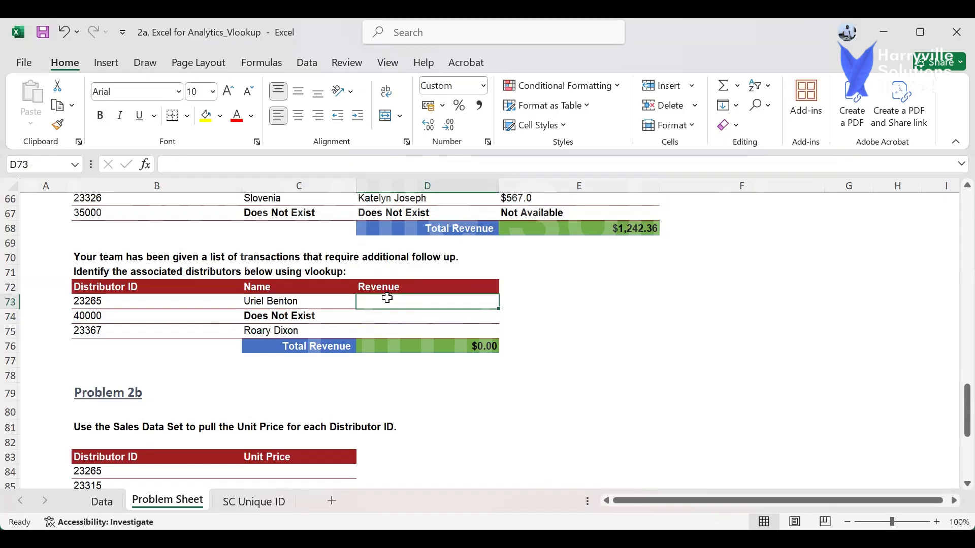
pyautogui.write('=')
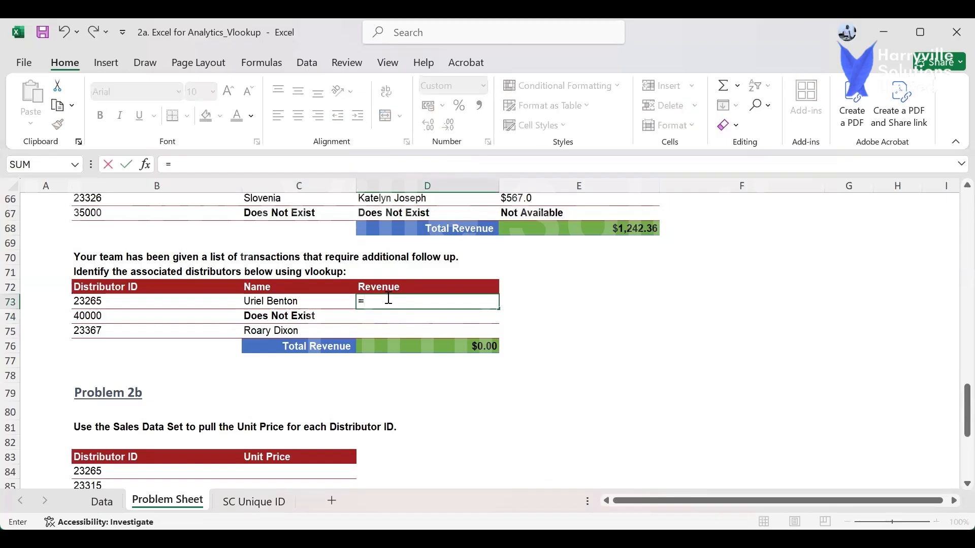
pyautogui.write('iFERROR(')
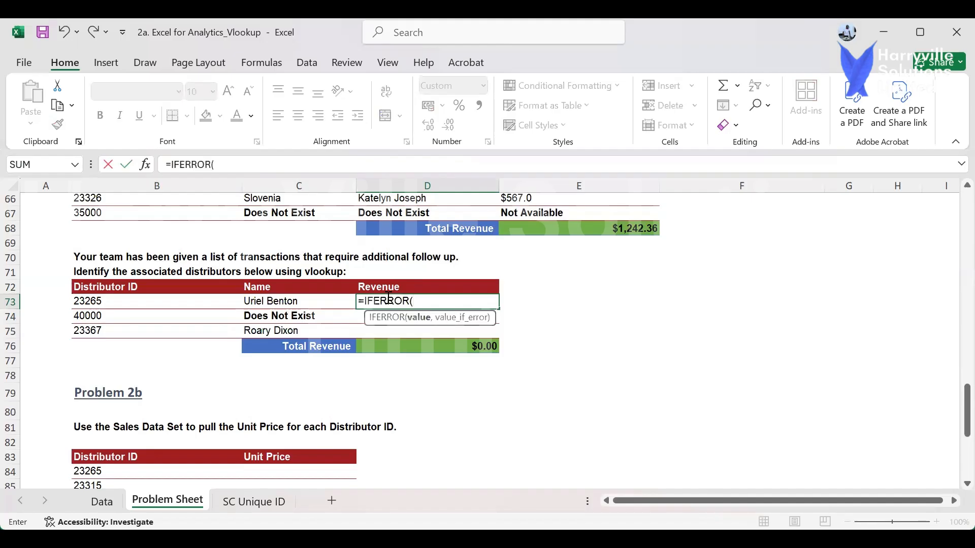
pyautogui.write('VLOOKUP(')
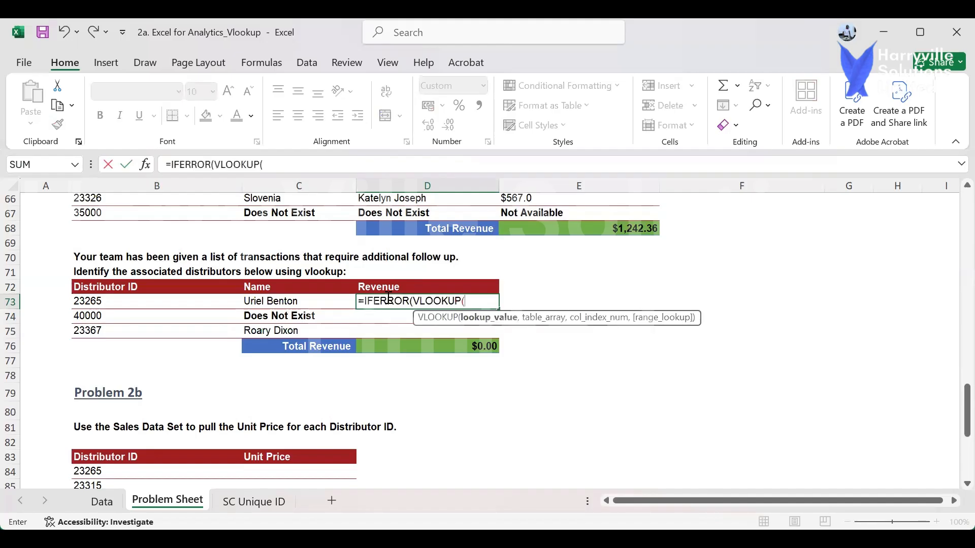
# Complete D73's formula with lookup value B73, the Dataset range, column index 14, FALSE for an exact match, and "Null" as the error value.
pyautogui.click(203, 303)
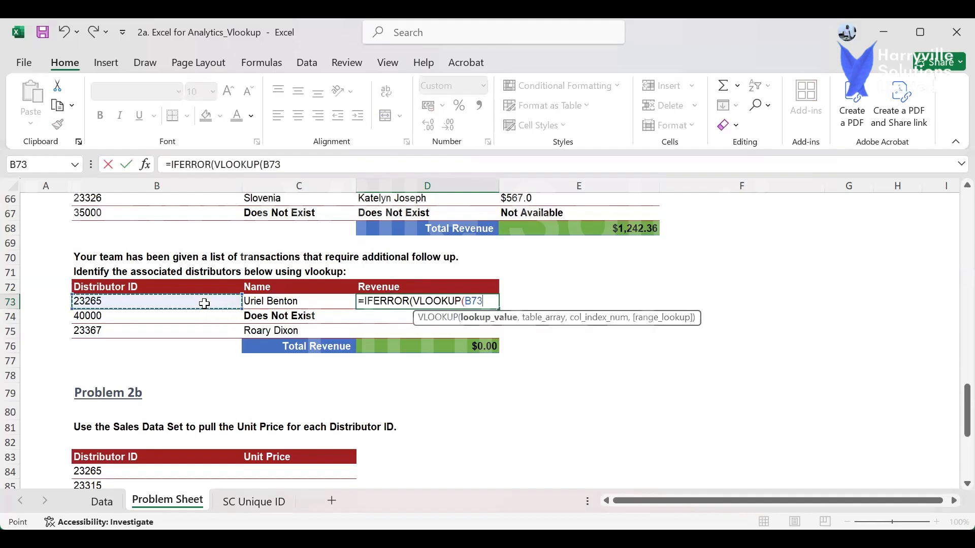
pyautogui.write(',Dataset')
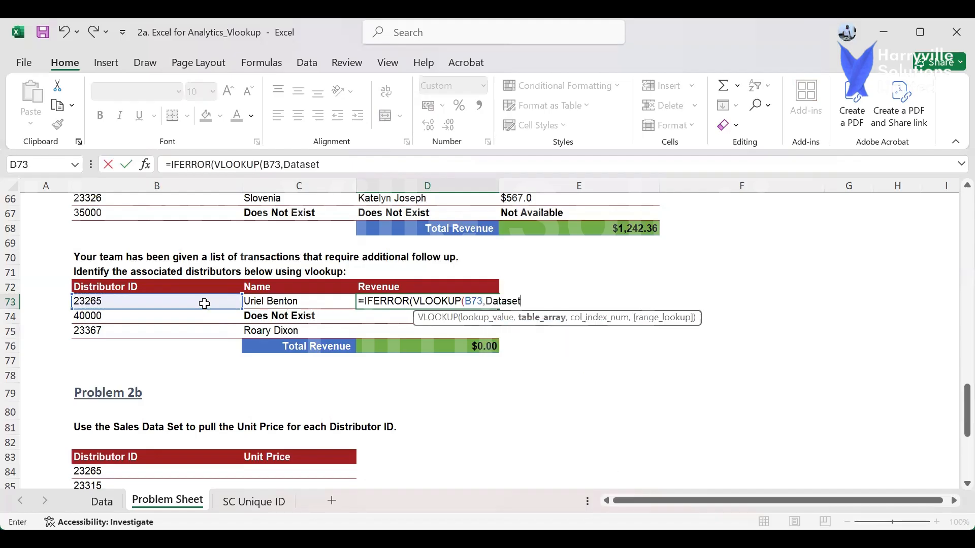
pyautogui.write(',')
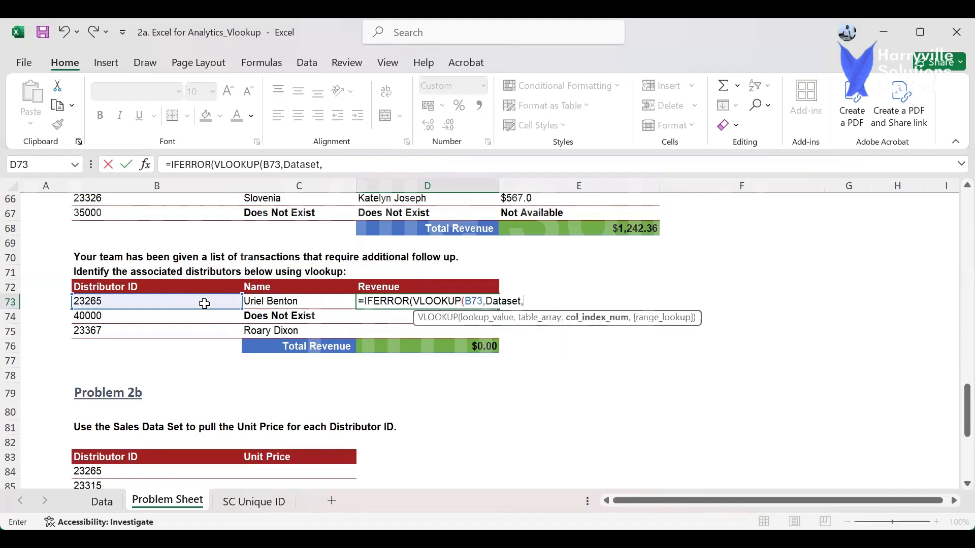
pyautogui.write('14,FALSE)')
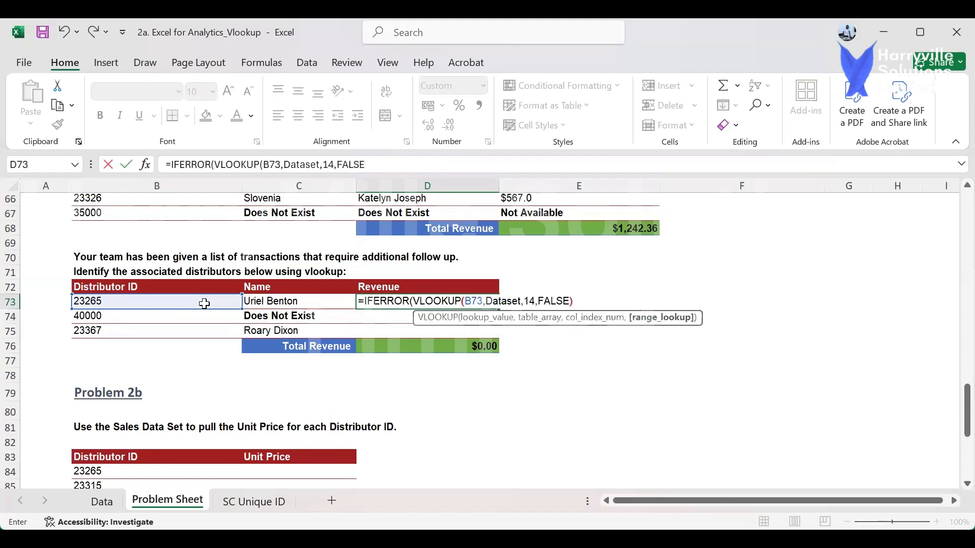
pyautogui.write(',')
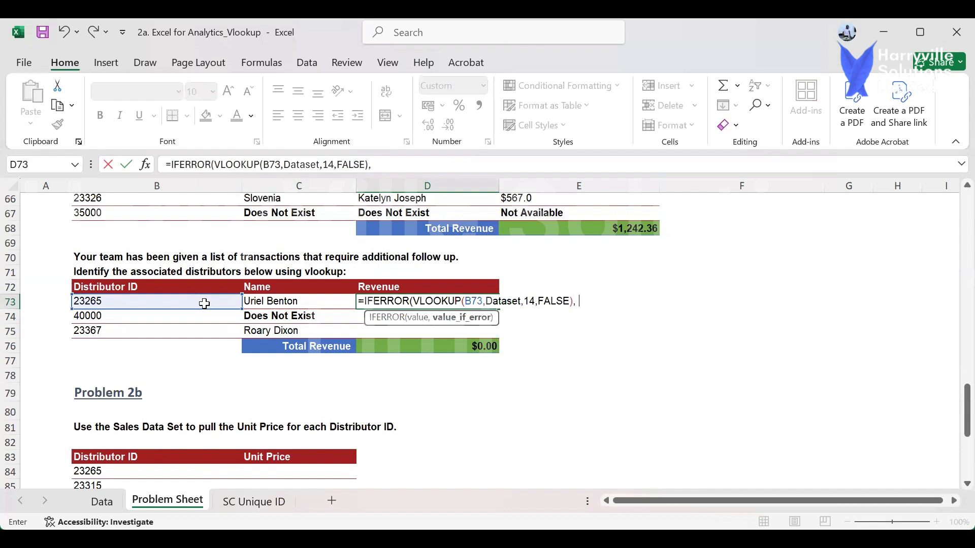
pyautogui.write(' "Null")')
pyautogui.press('Return')
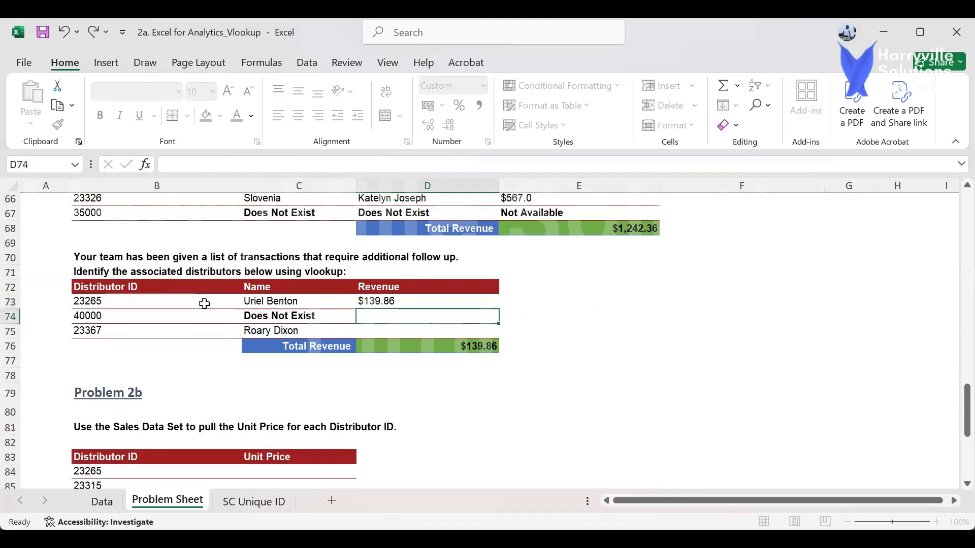
# Fill the D73 formula down through D75 and make the "Null" entry in D74 bold and italic.
pyautogui.click(459, 303)
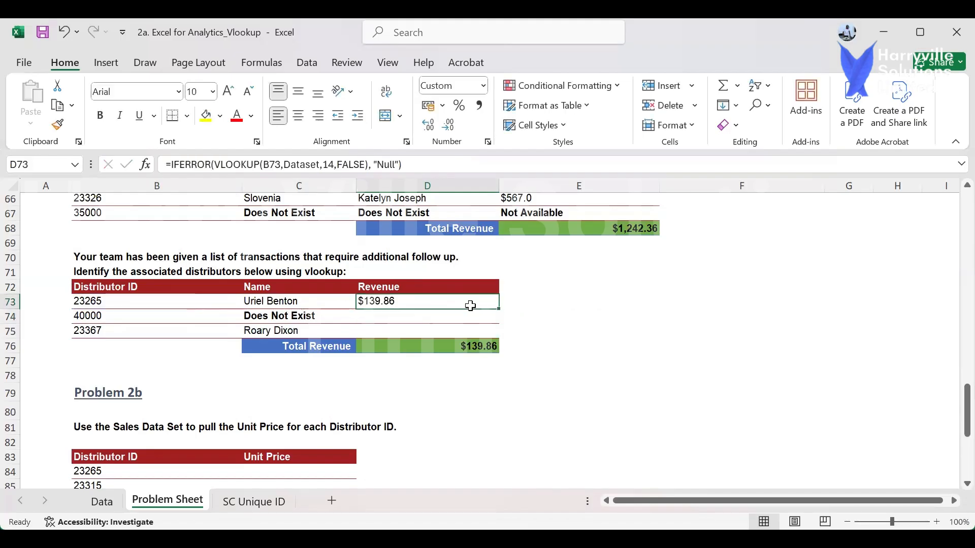
pyautogui.doubleClick(499, 309)
pyautogui.click(457, 319)
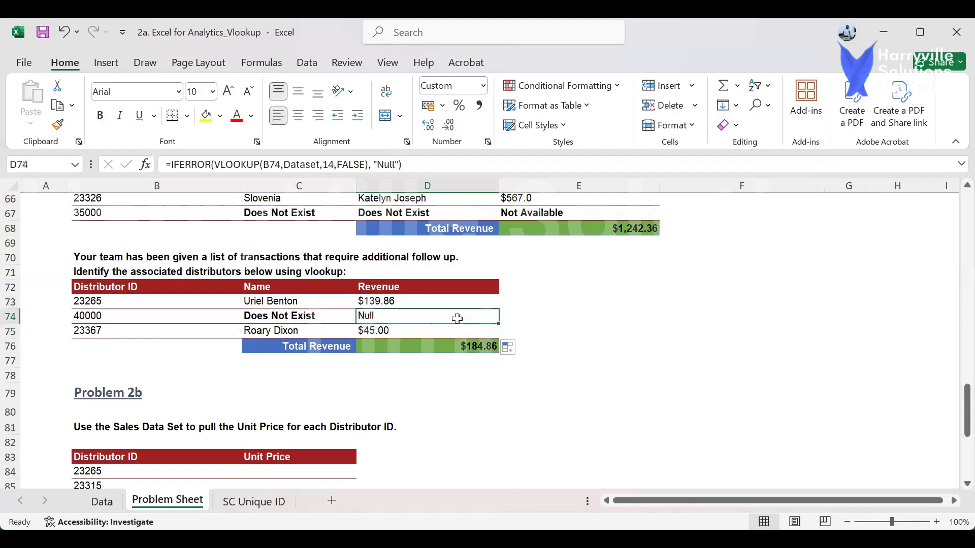
pyautogui.hotkey('ctrl', 'b')
pyautogui.hotkey('ctrl', 'i')
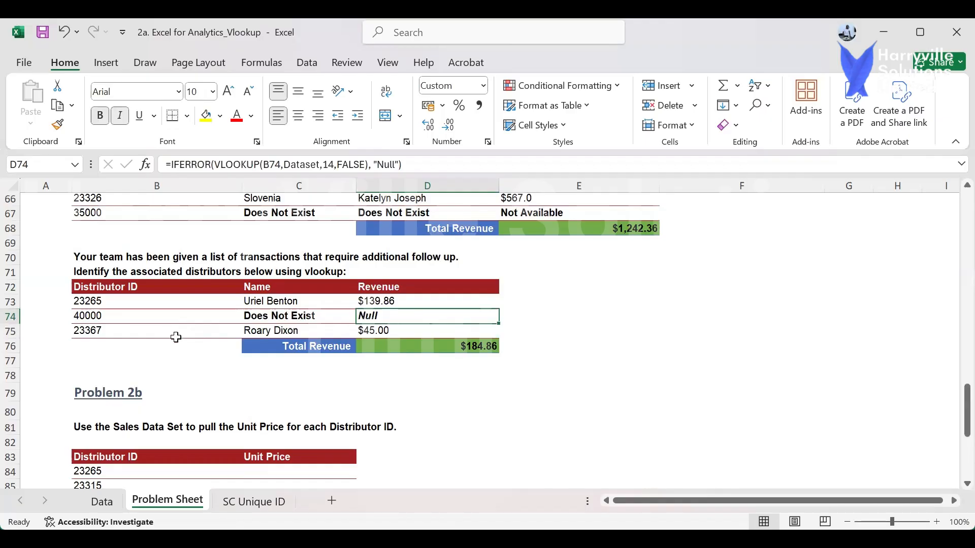
# For Problem 2b's Unit Price lookup, count across the Data sheet's columns to find the Unit Price column's index.
pyautogui.scroll(-3, 183, 337)
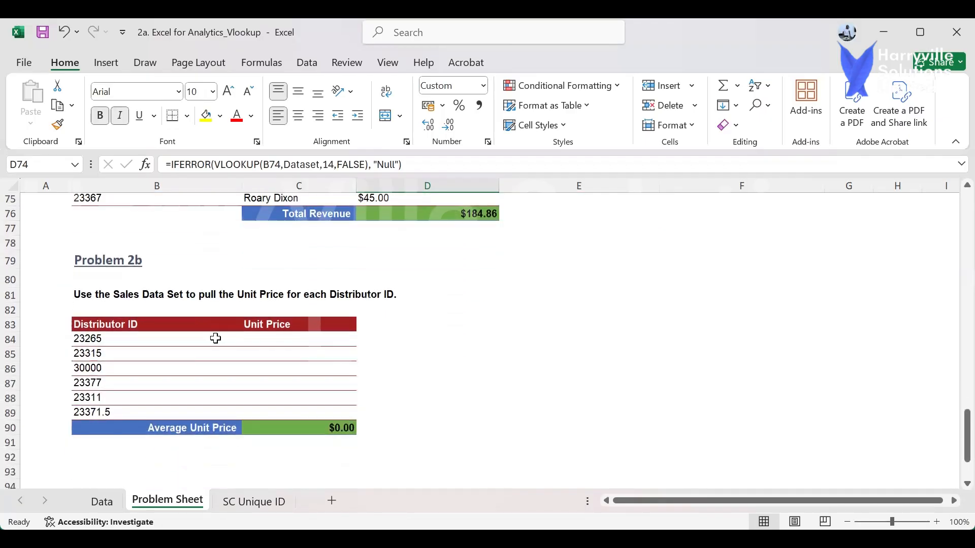
pyautogui.click(277, 338)
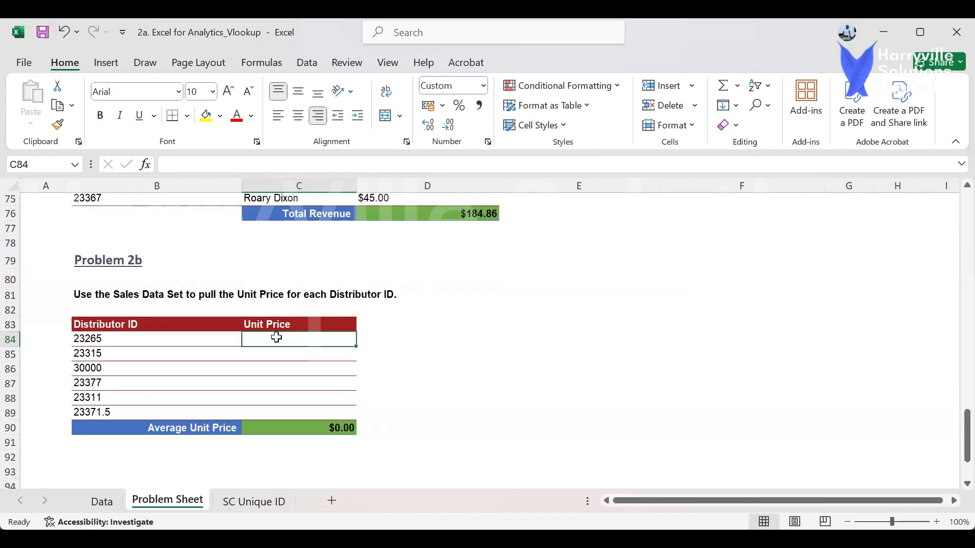
pyautogui.click(113, 506)
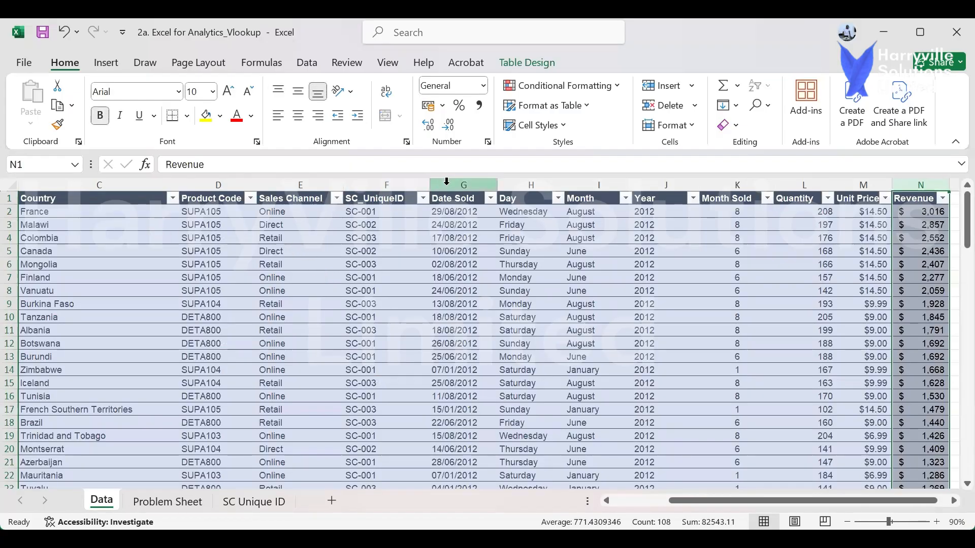
pyautogui.click(300, 184)
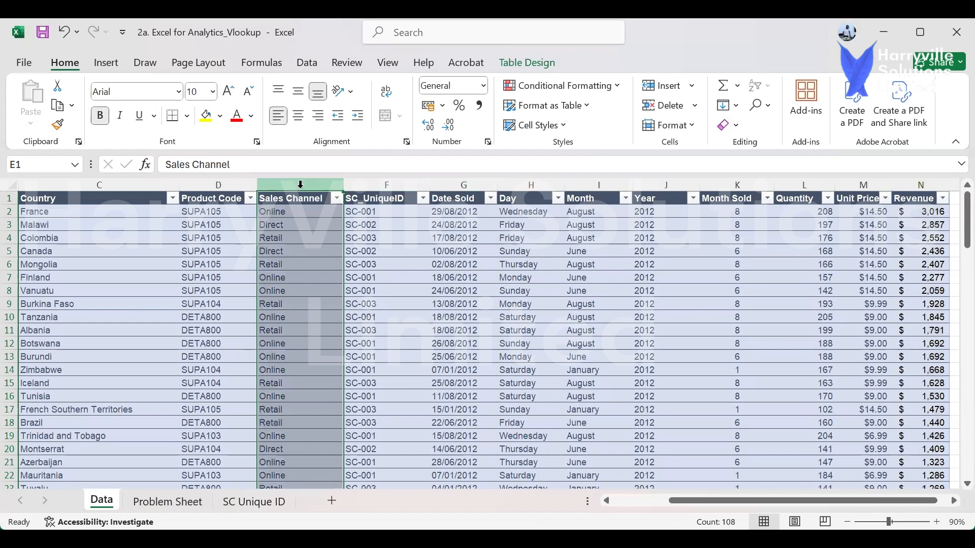
pyautogui.click(391, 184)
pyautogui.click(452, 184)
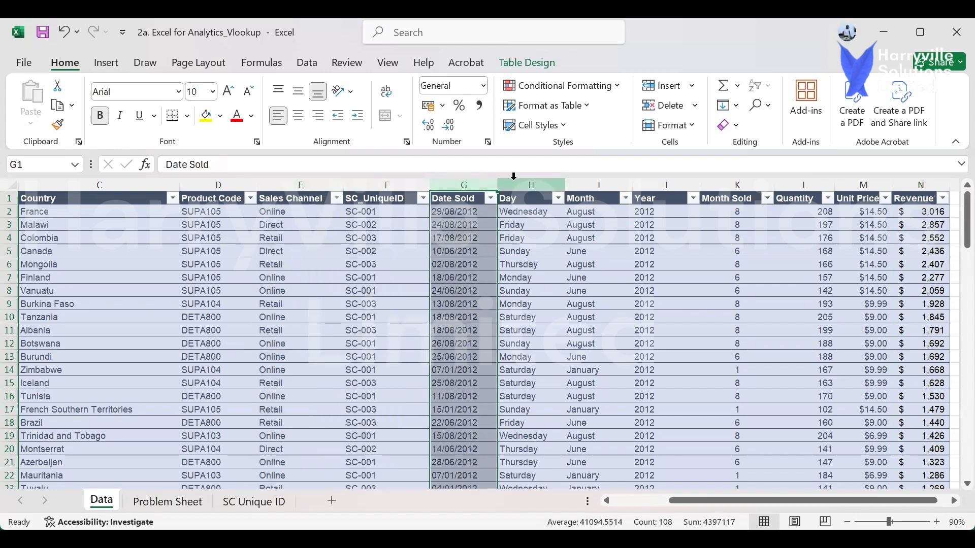
pyautogui.click(514, 178)
pyautogui.click(599, 181)
pyautogui.click(665, 182)
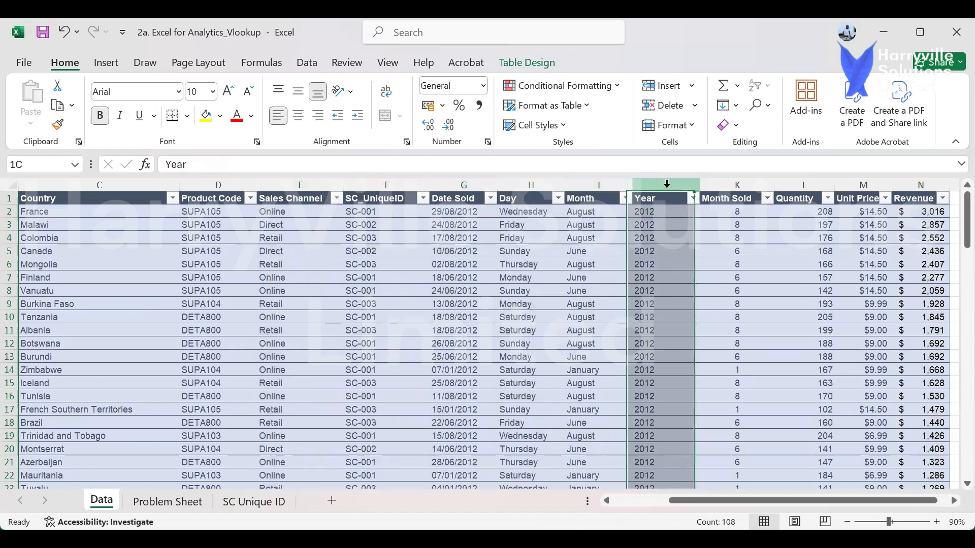
pyautogui.click(723, 182)
pyautogui.click(812, 184)
pyautogui.click(860, 184)
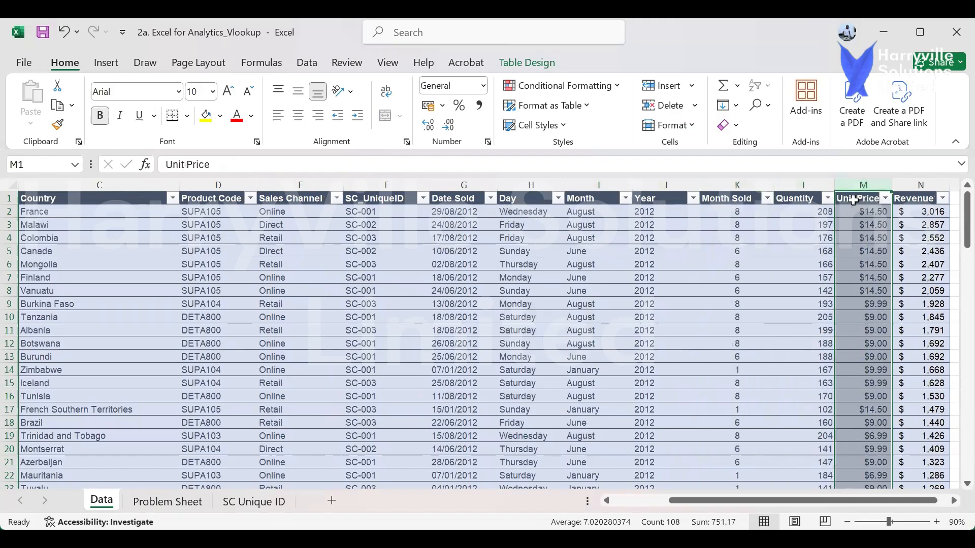
# Start an IFERROR formula with a nested VLOOKUP in Unit Price cell C84 of Problem 2b on the Problem Sheet.
pyautogui.click(173, 505)
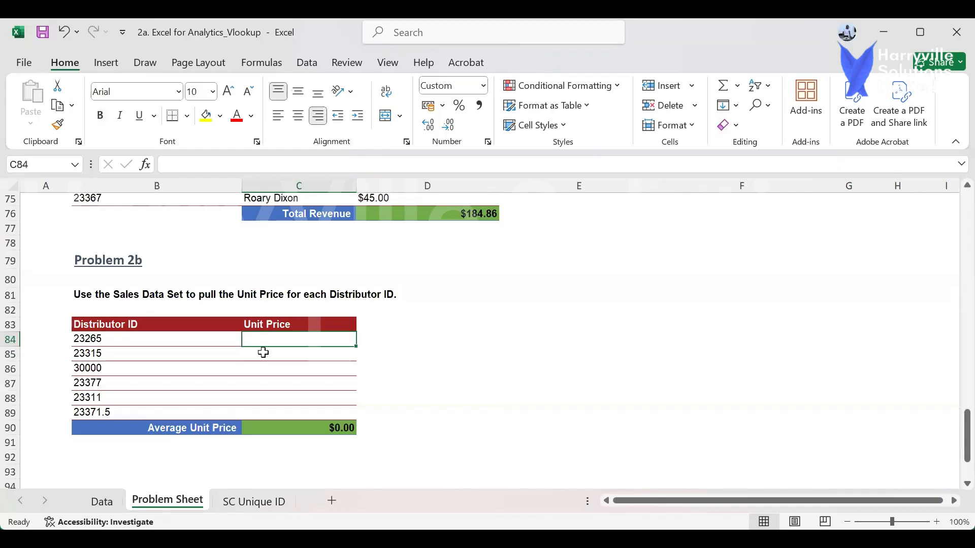
pyautogui.write('=')
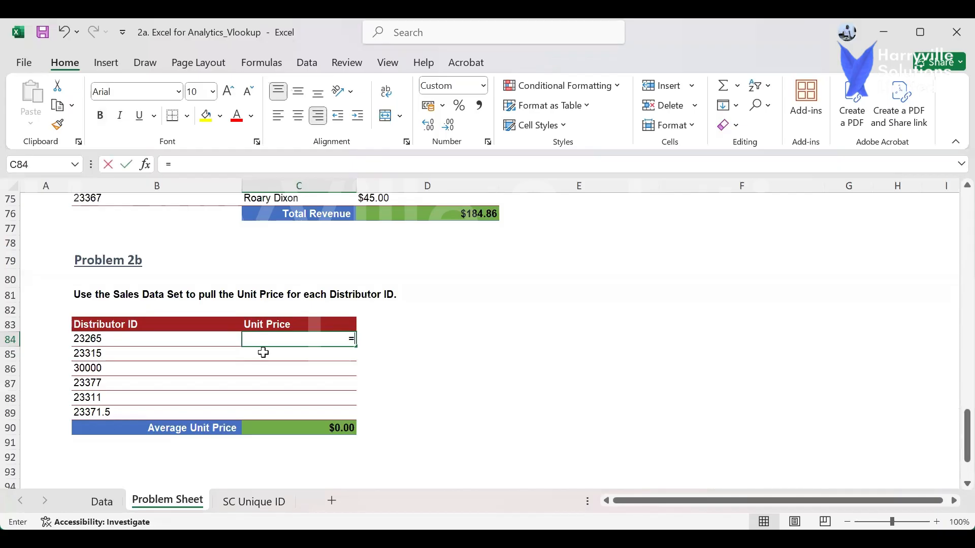
pyautogui.write('if')
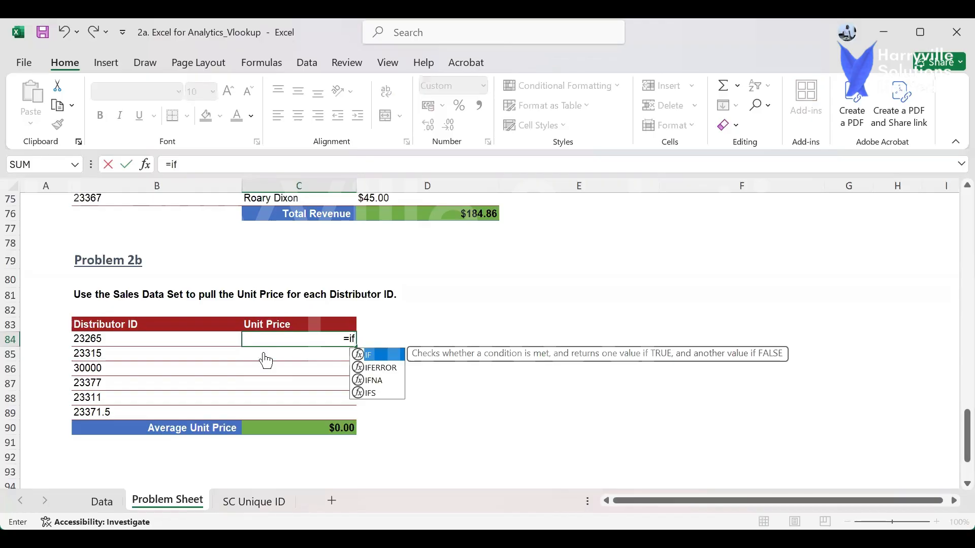
pyautogui.press('Down')
pyautogui.press('Tab')
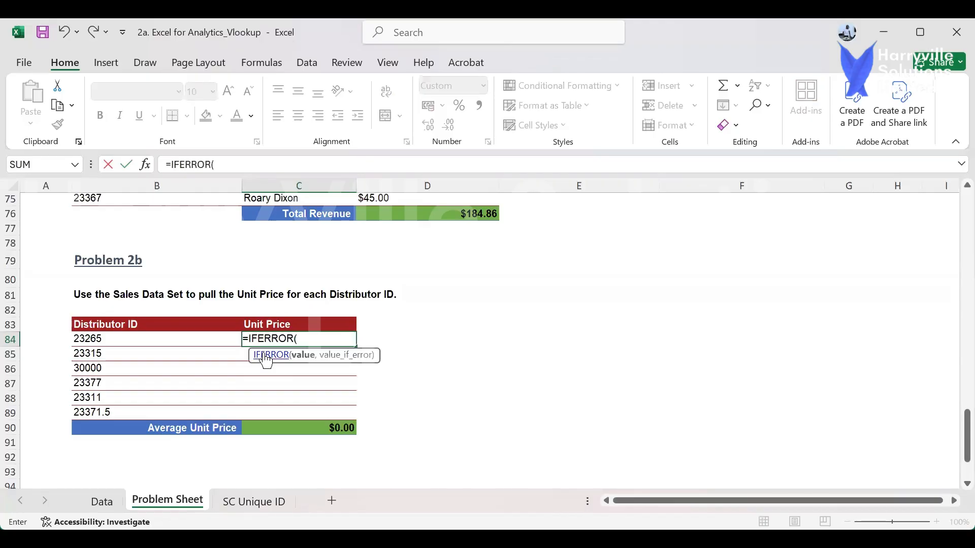
pyautogui.write('VLOOKUP(')
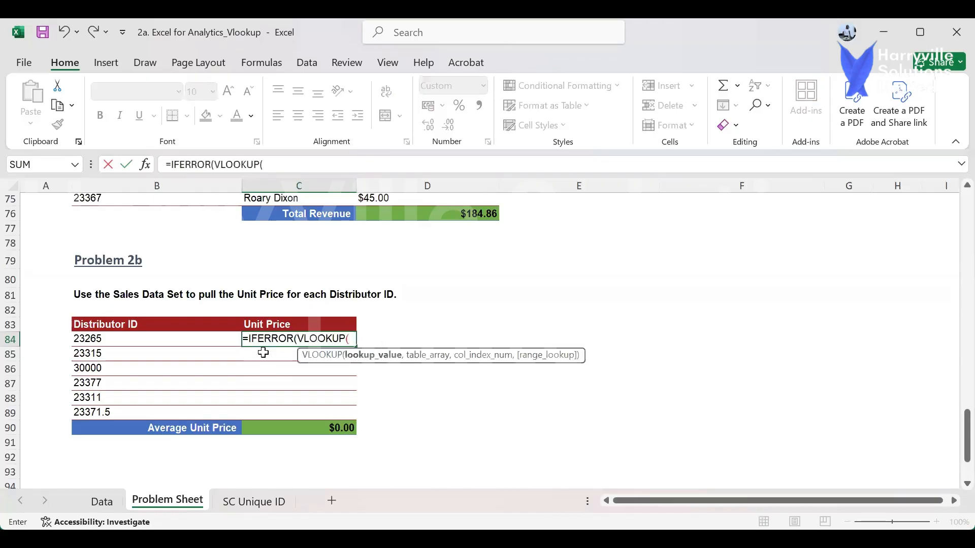
# Give C84's nested VLOOKUP the lookup value B84, the Dataset range, column index 13 and FALSE for an exact match.
pyautogui.click(201, 337)
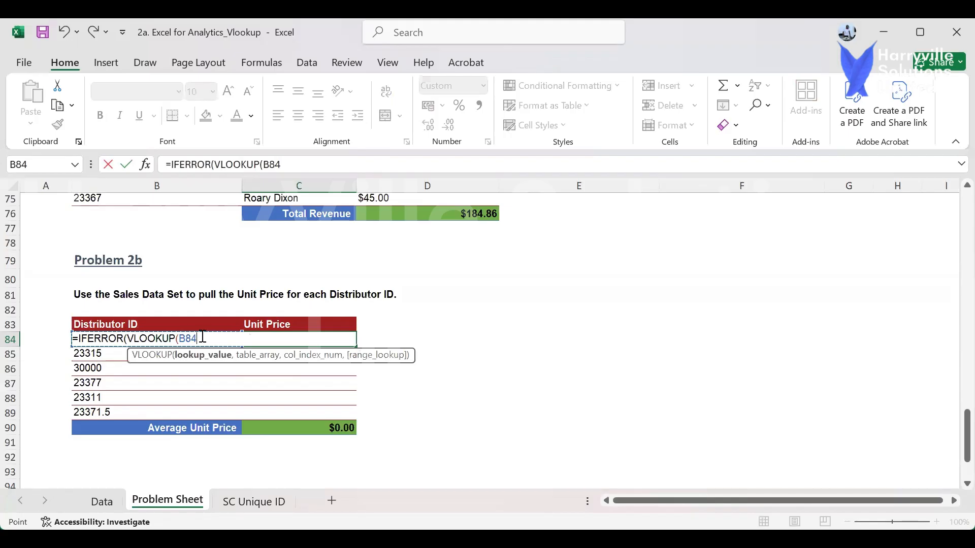
pyautogui.write(',')
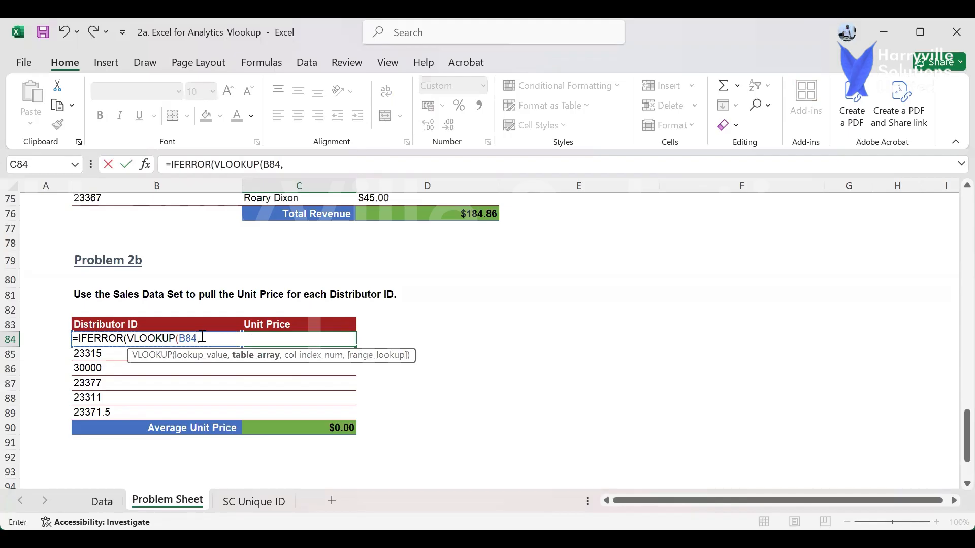
pyautogui.write('D')
pyautogui.press('Tab')
pyautogui.write(',')
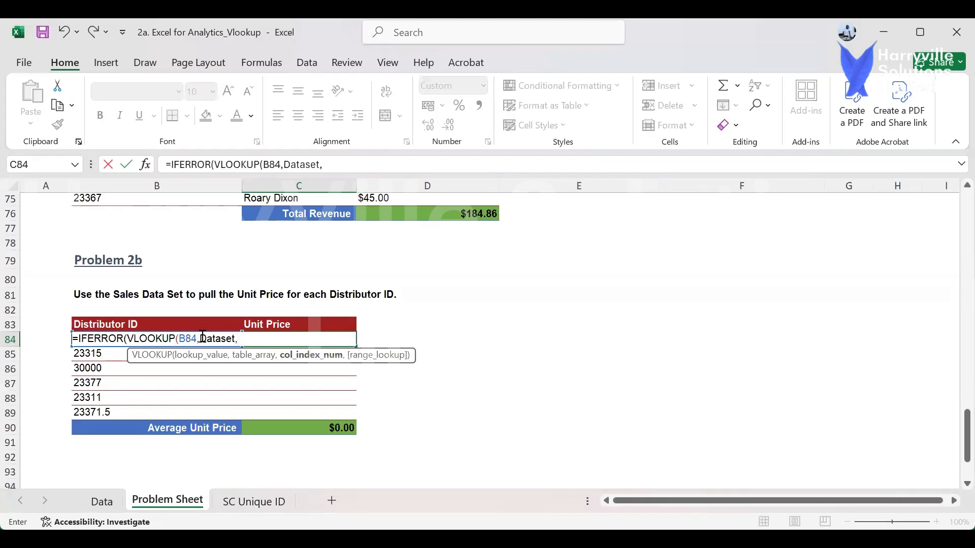
pyautogui.write('13,')
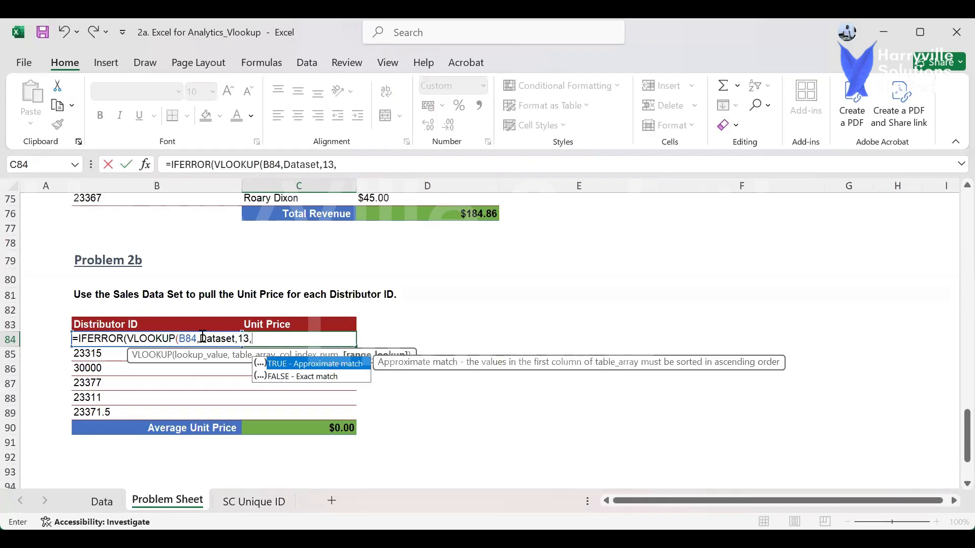
pyautogui.press('Down')
pyautogui.press('Tab')
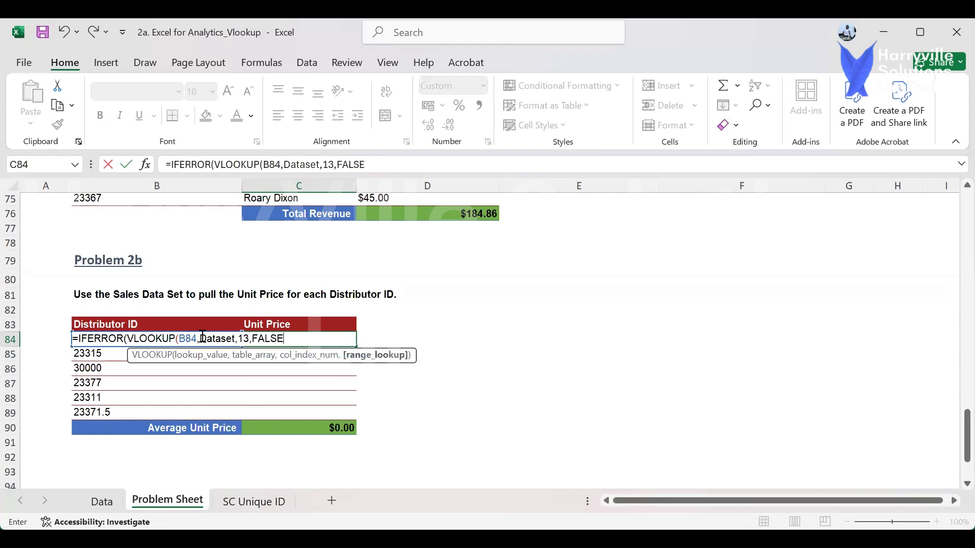
# Complete C84's IFERROR formula with "Null" as the error value.
pyautogui.write('),')
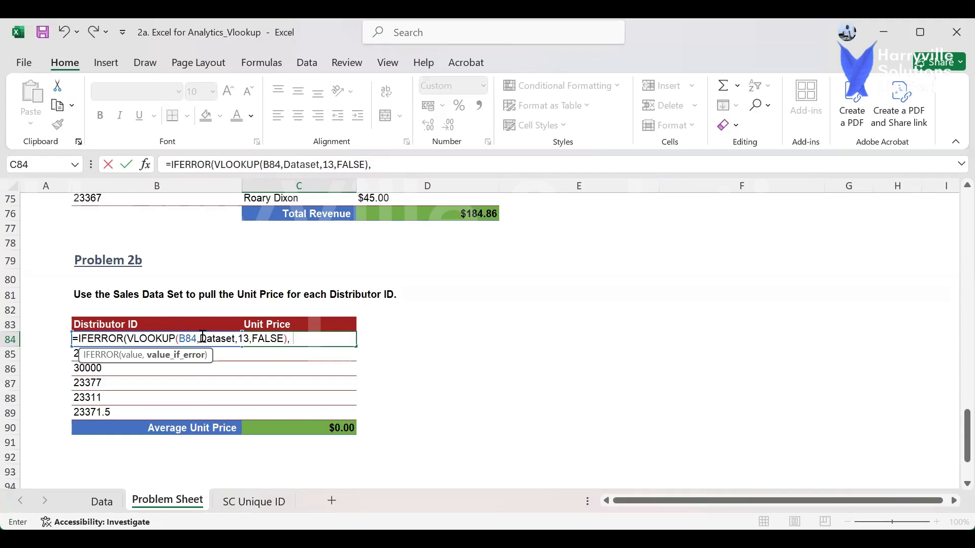
pyautogui.write(' "Null")')
pyautogui.press('Return')
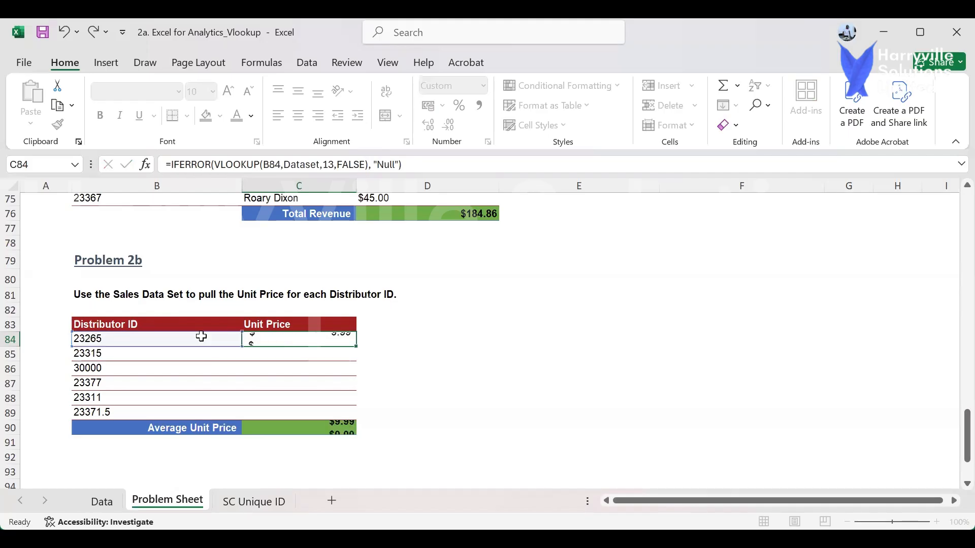
# Fill the C84 formula down through C89 and check the entries in C86 and C89.
pyautogui.click(272, 338)
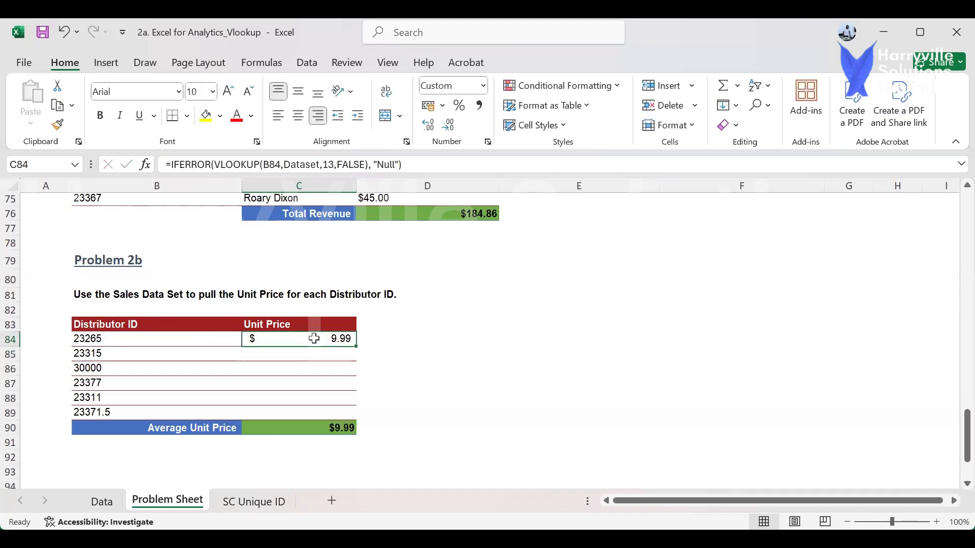
pyautogui.doubleClick(357, 346)
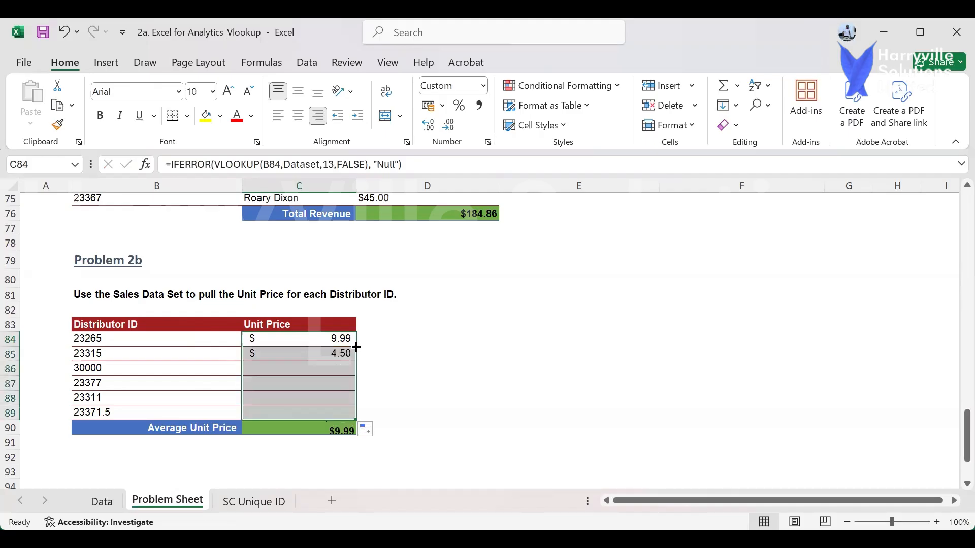
pyautogui.click(335, 367)
pyautogui.click(340, 412)
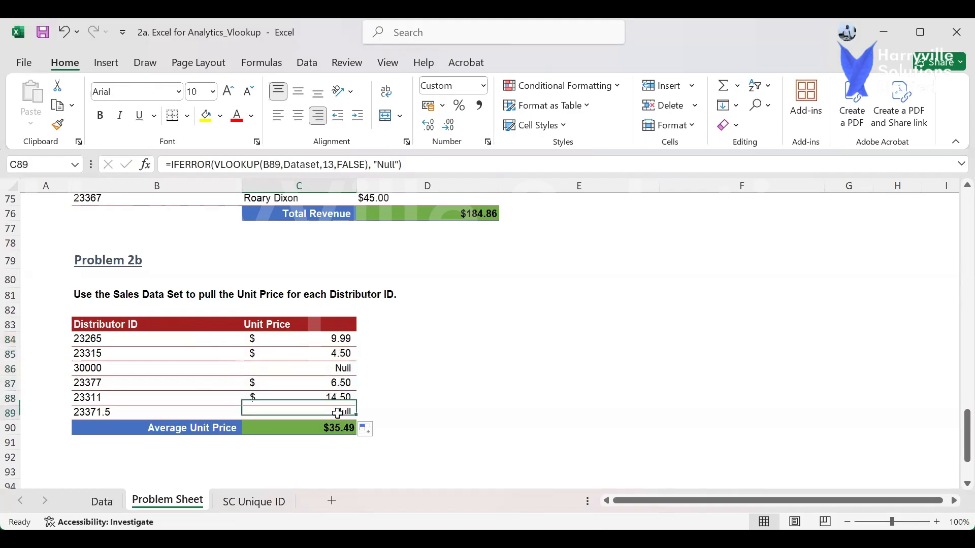
# Format the "Null" entries in C86 and C89 of the Unit Price column as bold italic at font size 8.
pyautogui.keyDown('ctrl'); pyautogui.click(343, 369); pyautogui.keyUp('ctrl')
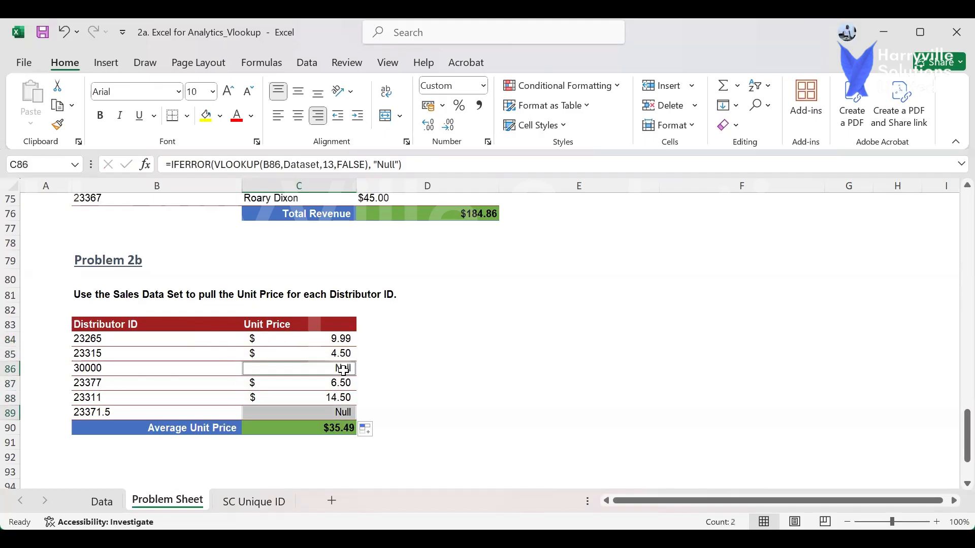
pyautogui.hotkey('ctrl', 'b')
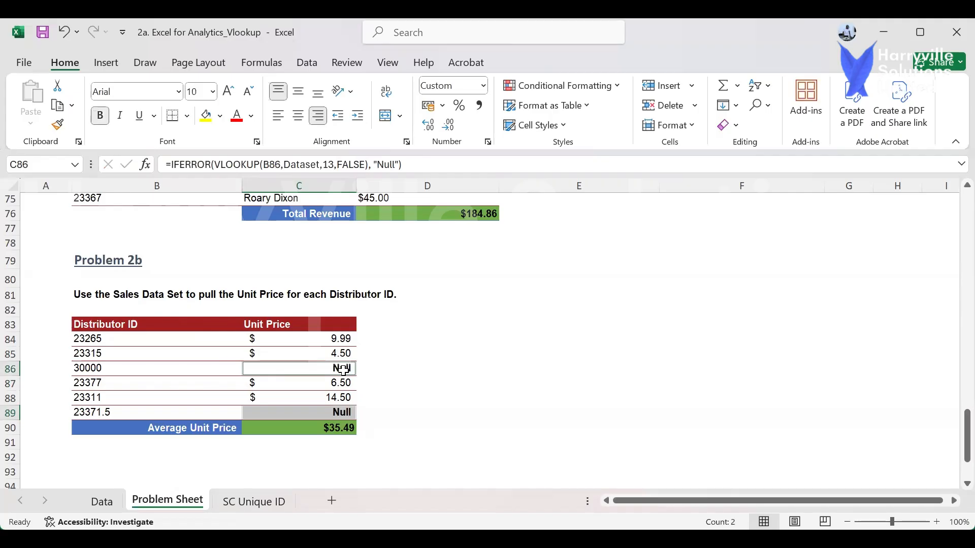
pyautogui.hotkey('ctrl', 'i')
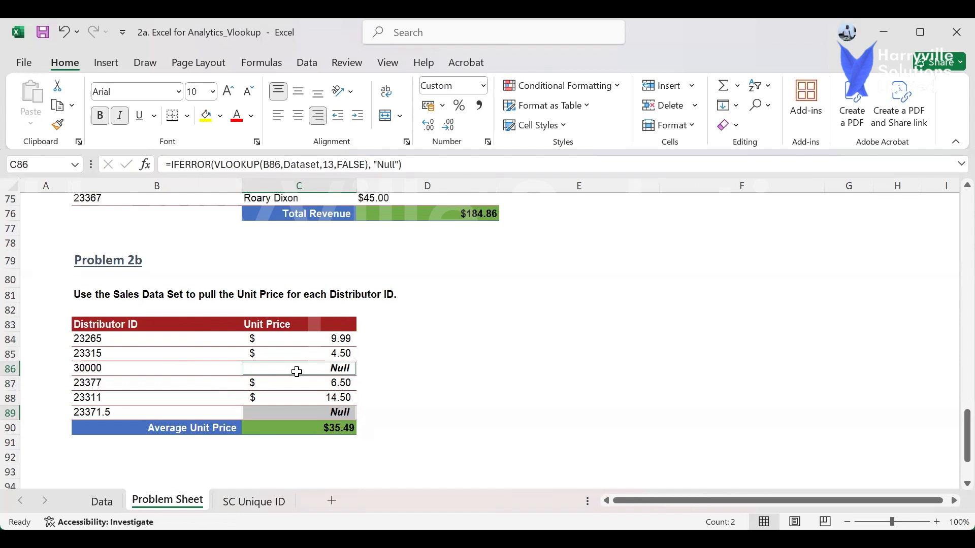
pyautogui.click(249, 93)
pyautogui.click(249, 95)
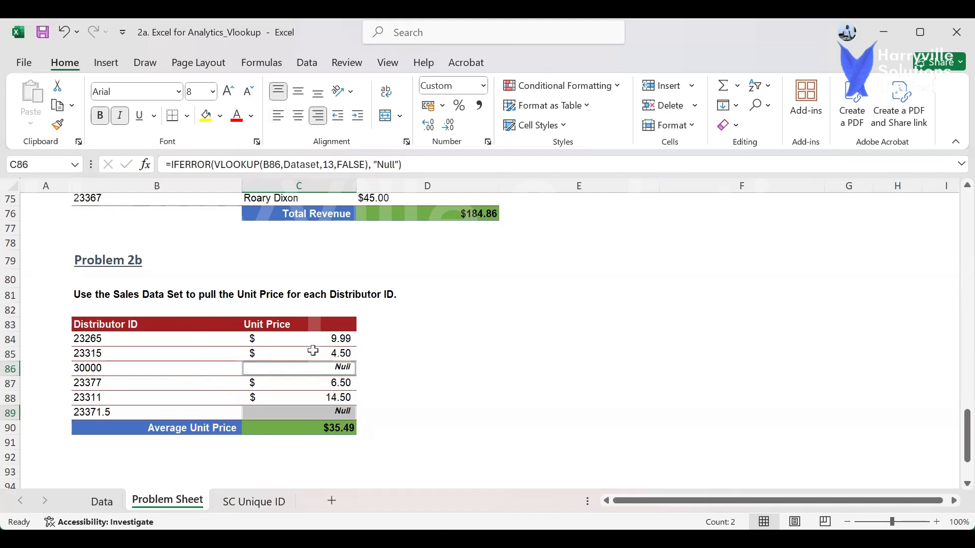
# Try replacing the error value in Revenue cell E63 of Problem 2a with "Null" and undo that edit.
pyautogui.scroll(1, 305, 339)
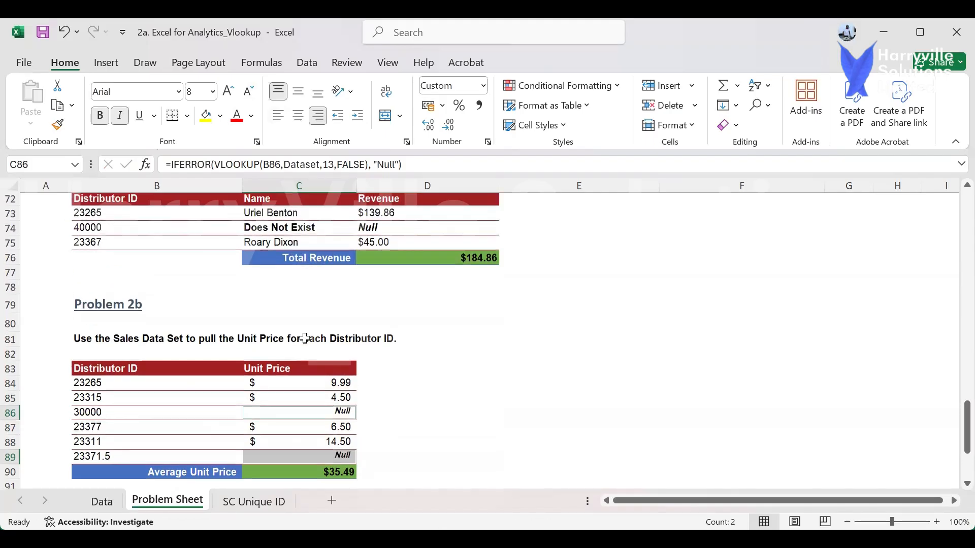
pyautogui.scroll(9, 265, 294)
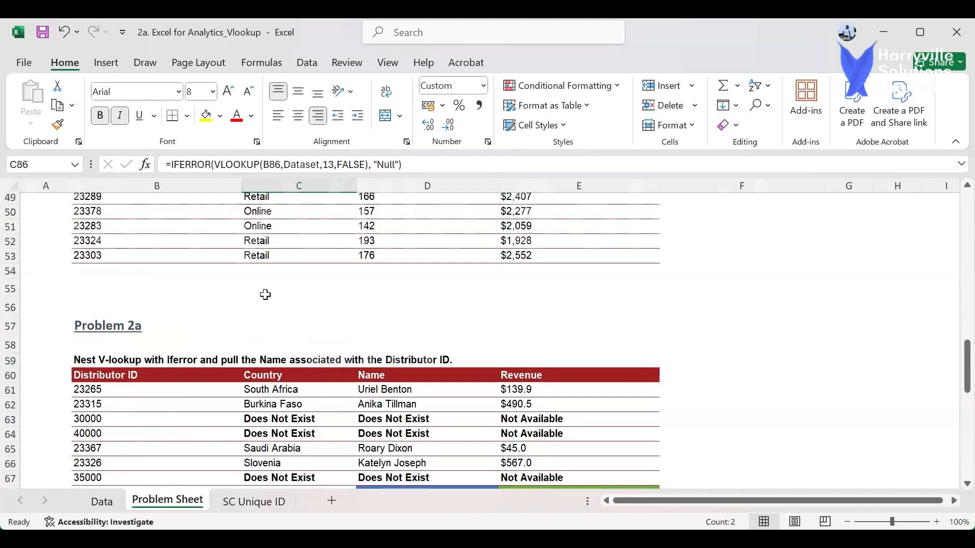
pyautogui.scroll(14, 264, 294)
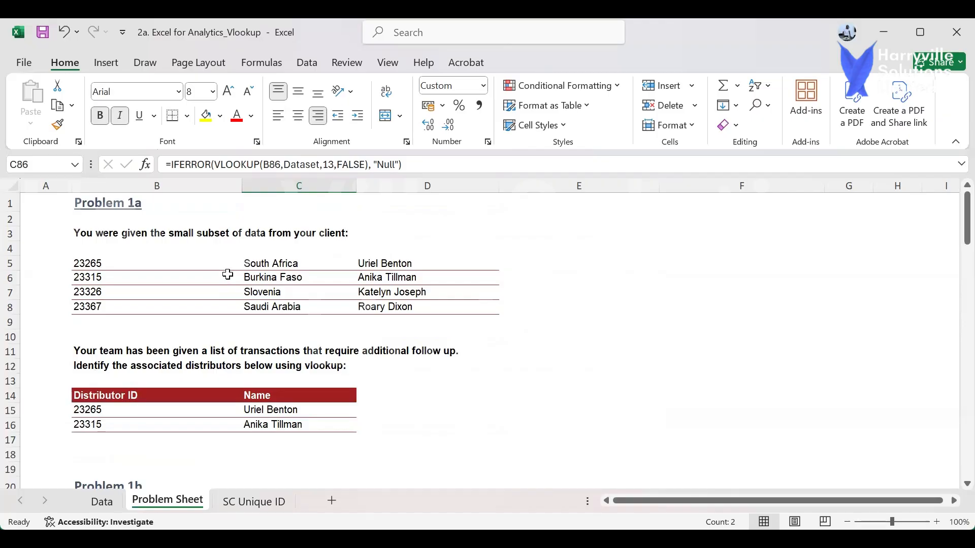
pyautogui.scroll(-7, 228, 267)
pyautogui.scroll(-9, 229, 269)
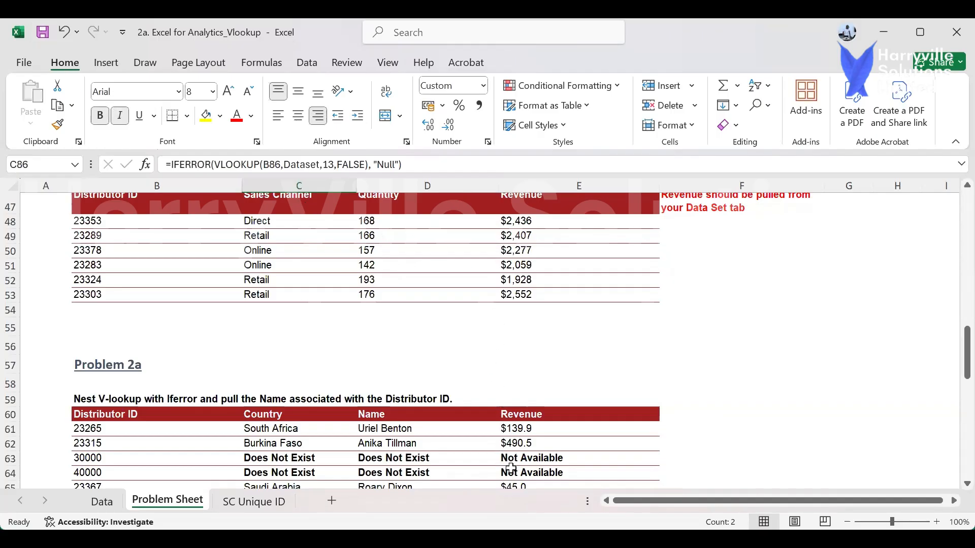
pyautogui.click(527, 456)
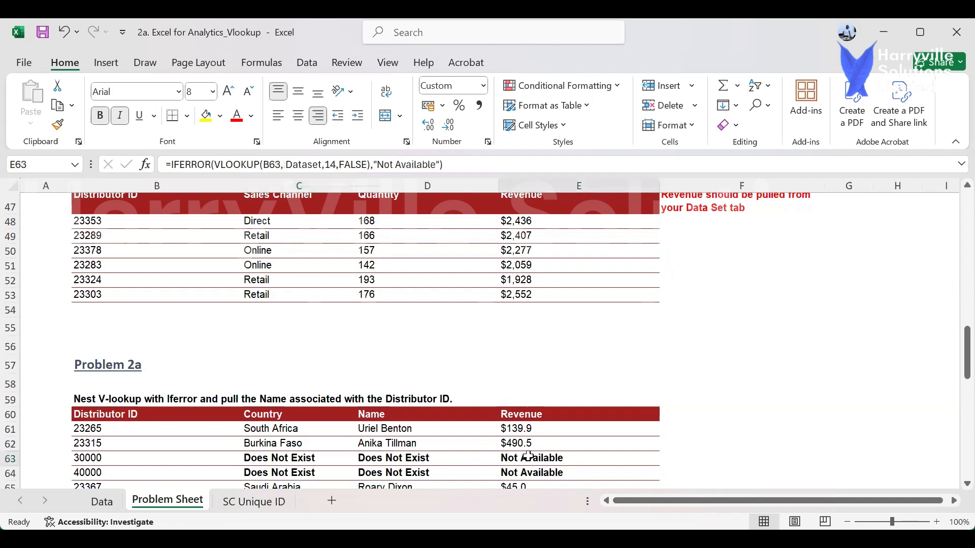
pyautogui.click(438, 164)
pyautogui.press('BackSpace')
pyautogui.press('BackSpace')
pyautogui.press('BackSpace')
pyautogui.press('BackSpace')
pyautogui.press('BackSpace')
pyautogui.press('BackSpace')
pyautogui.press('BackSpace')
pyautogui.press('BackSpace')
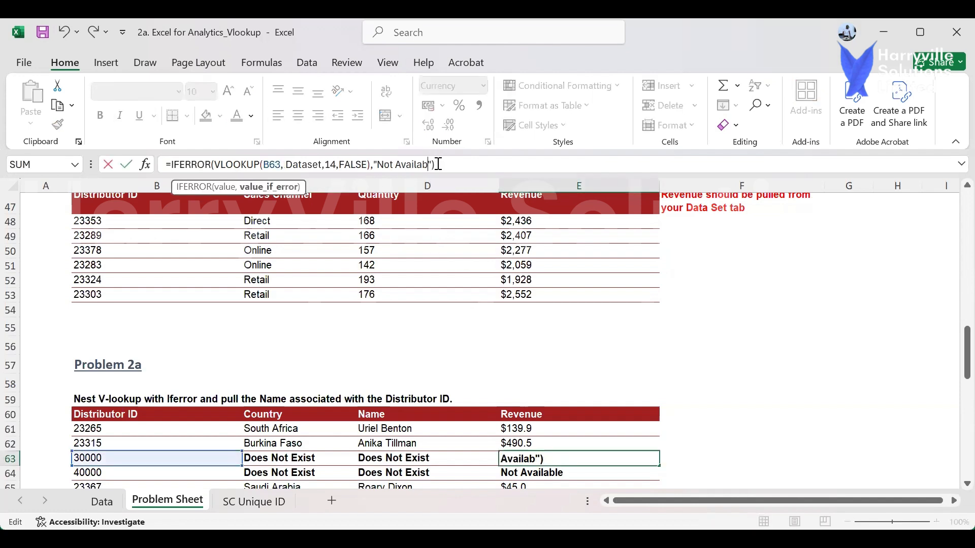
pyautogui.press('BackSpace')
pyautogui.press('BackSpace')
pyautogui.press('BackSpace')
pyautogui.press('BackSpace')
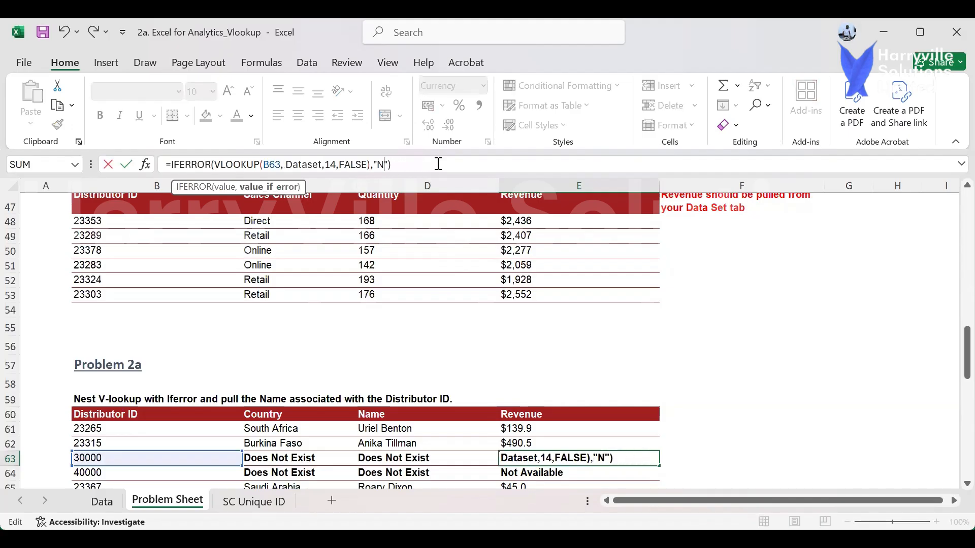
pyautogui.write('ull')
pyautogui.press('Return')
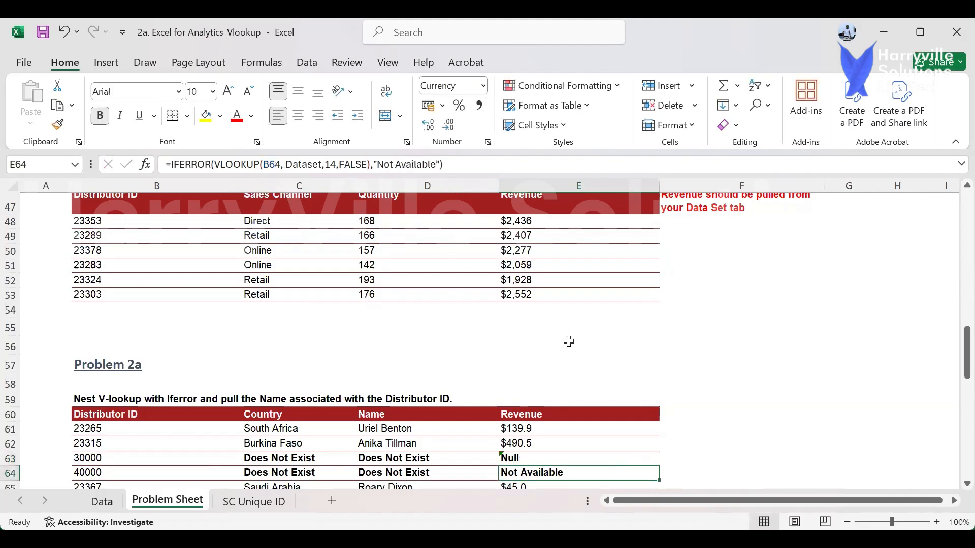
pyautogui.scroll(-1, 568, 341)
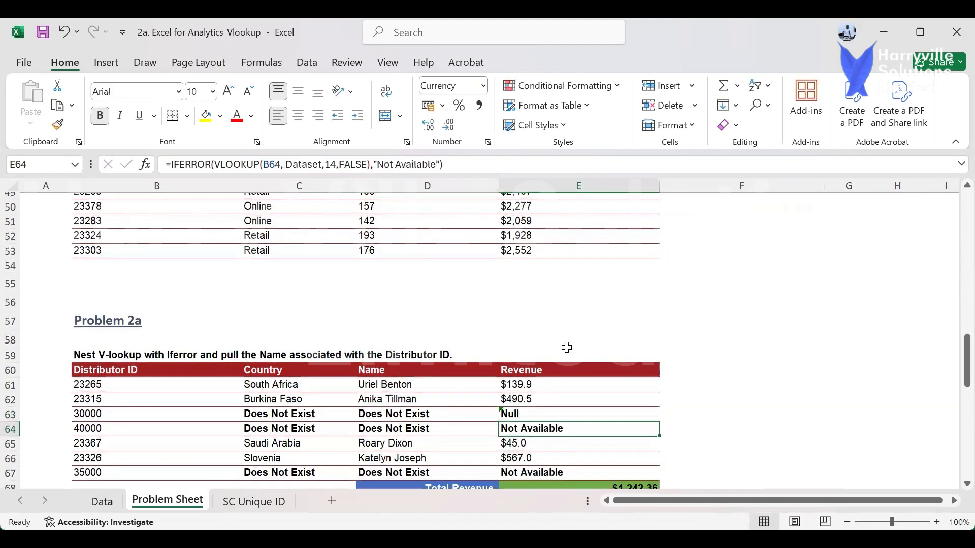
pyautogui.hotkey('ctrl', 'z')
# Change the error value in E61's IFERROR formula to "Null" and accept the proposed formula correction.
pyautogui.click(573, 382)
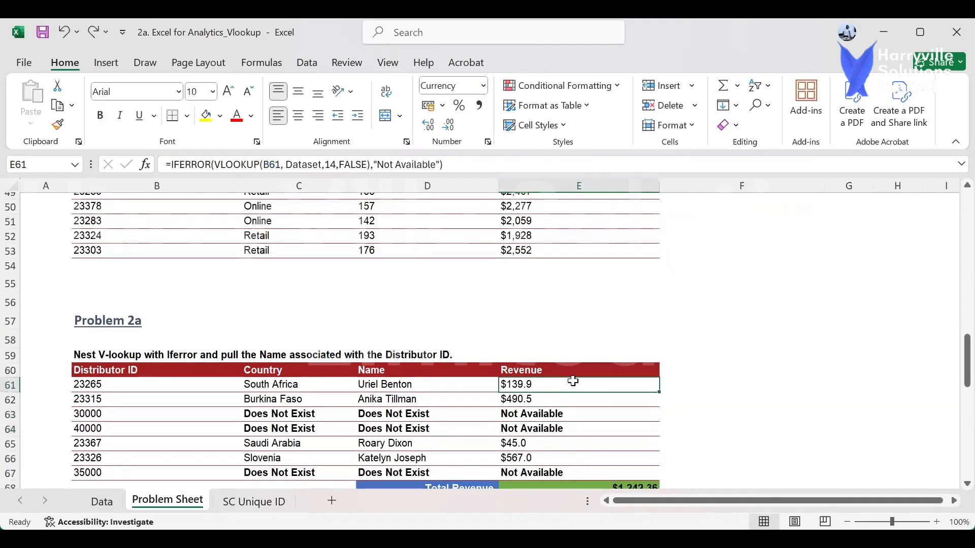
pyautogui.click(436, 165)
pyautogui.press('BackSpace')
pyautogui.press('BackSpace')
pyautogui.press('BackSpace')
pyautogui.press('BackSpace')
pyautogui.press('BackSpace')
pyautogui.press('BackSpace')
pyautogui.press('BackSpace')
pyautogui.press('BackSpace')
pyautogui.press('BackSpace')
pyautogui.press('BackSpace')
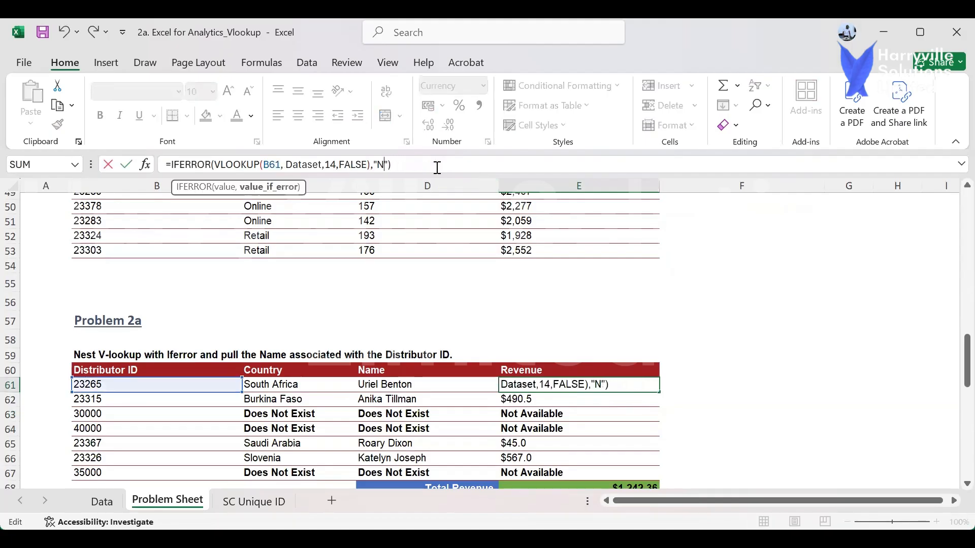
pyautogui.write('ull"')
pyautogui.press('Return')
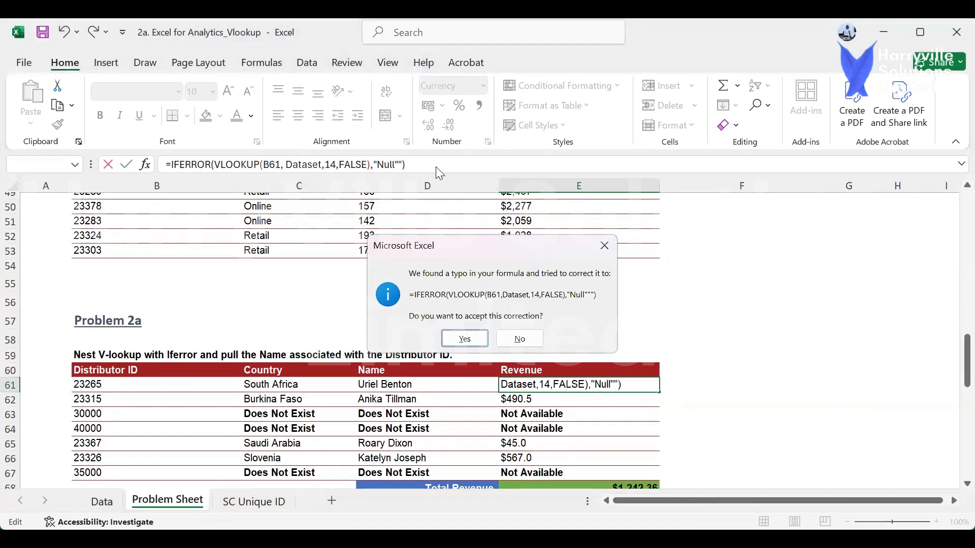
pyautogui.press('Return')
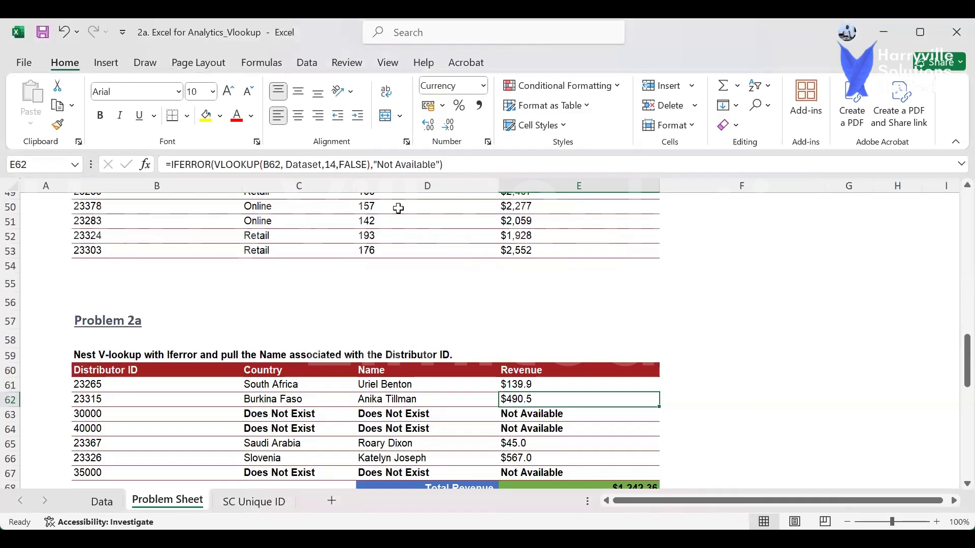
# Change the error value in E62's IFERROR formula to "Null".
pyautogui.click(438, 164)
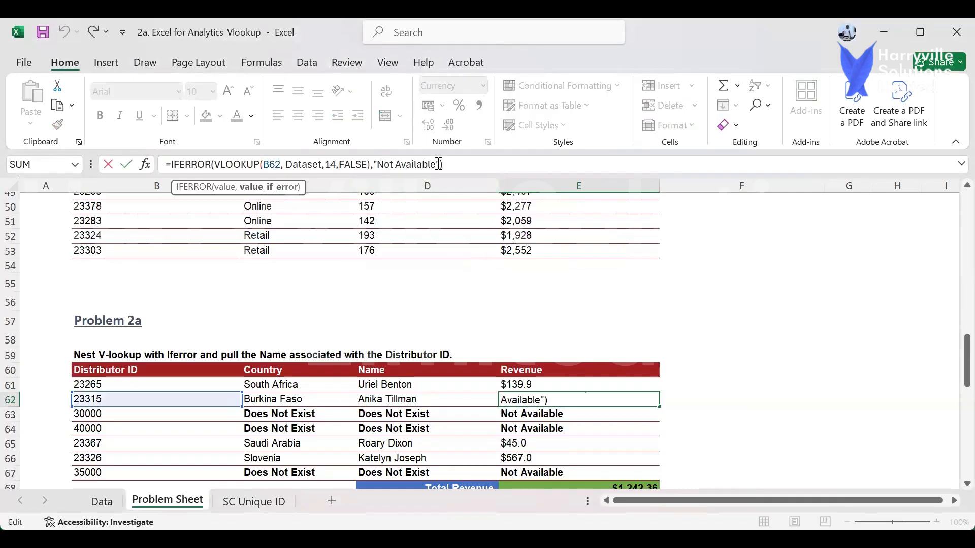
pyautogui.press('BackSpace')
pyautogui.press('BackSpace')
pyautogui.press('BackSpace')
pyautogui.press('BackSpace')
pyautogui.press('BackSpace')
pyautogui.press('BackSpace')
pyautogui.press('BackSpace')
pyautogui.press('BackSpace')
pyautogui.press('BackSpace')
pyautogui.press('BackSpace')
pyautogui.press('BackSpace')
pyautogui.press('BackSpace')
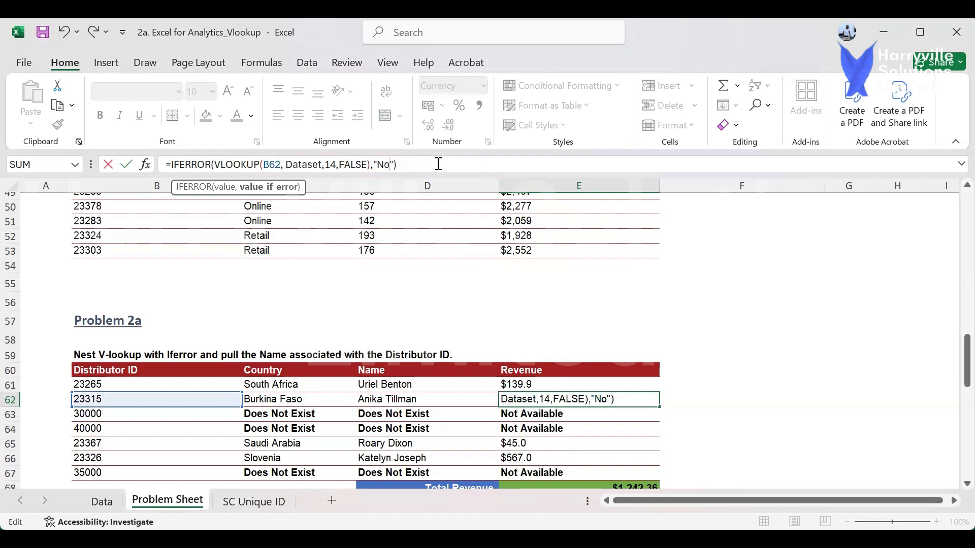
pyautogui.write('ull"')
pyautogui.press('BackSpace')
pyautogui.press('Return')
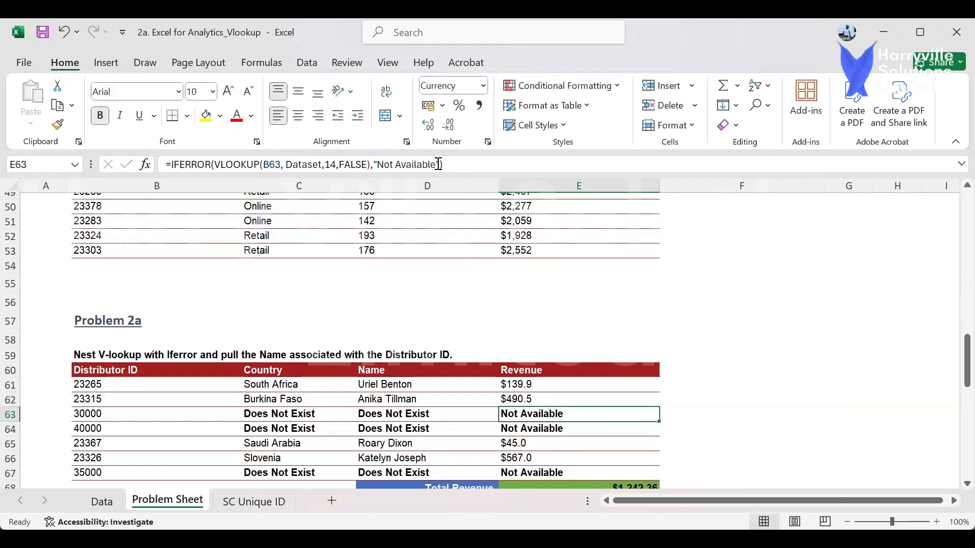
# Remove the surplus quotation marks after "Null" in E61's formula and fill it down the Revenue column through E67.
pyautogui.click(561, 387)
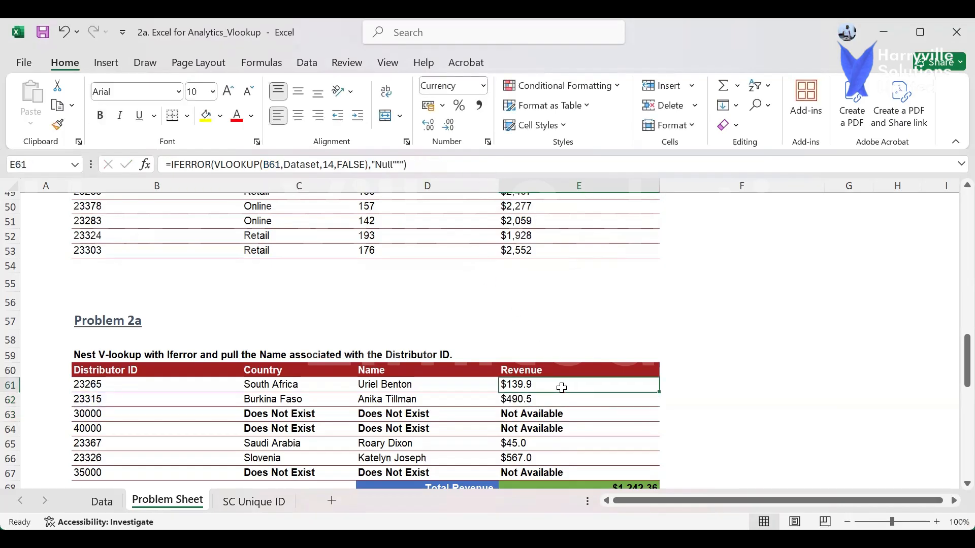
pyautogui.click(402, 164)
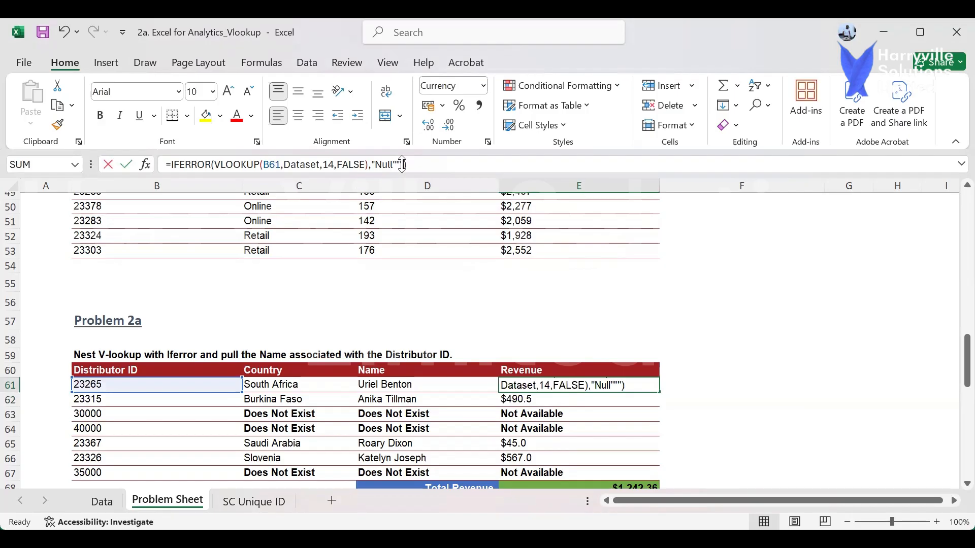
pyautogui.press('BackSpace')
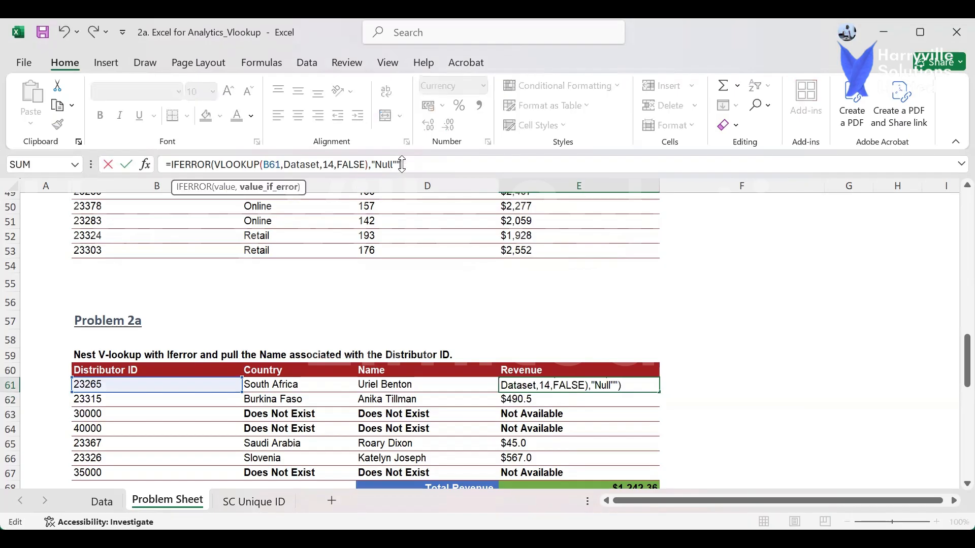
pyautogui.press('BackSpace')
pyautogui.press('Return')
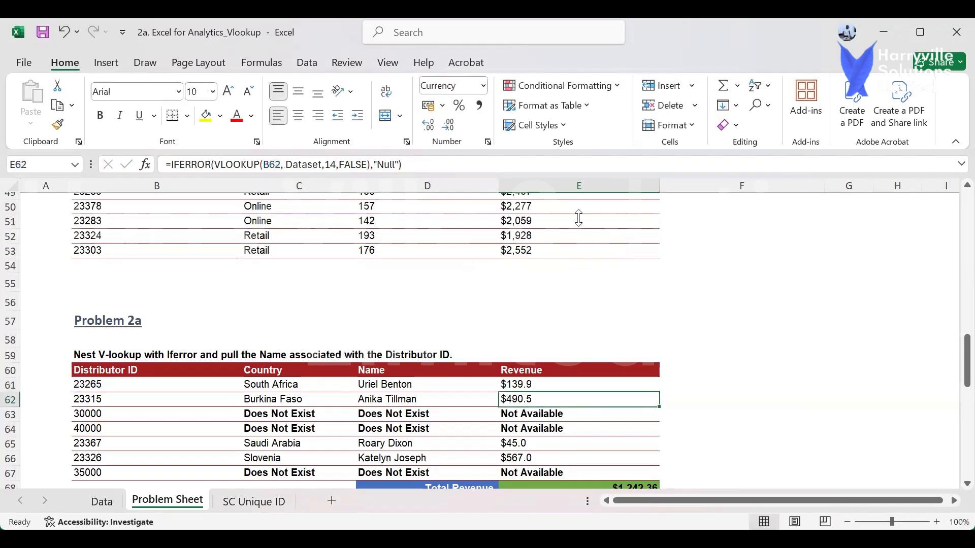
pyautogui.click(603, 383)
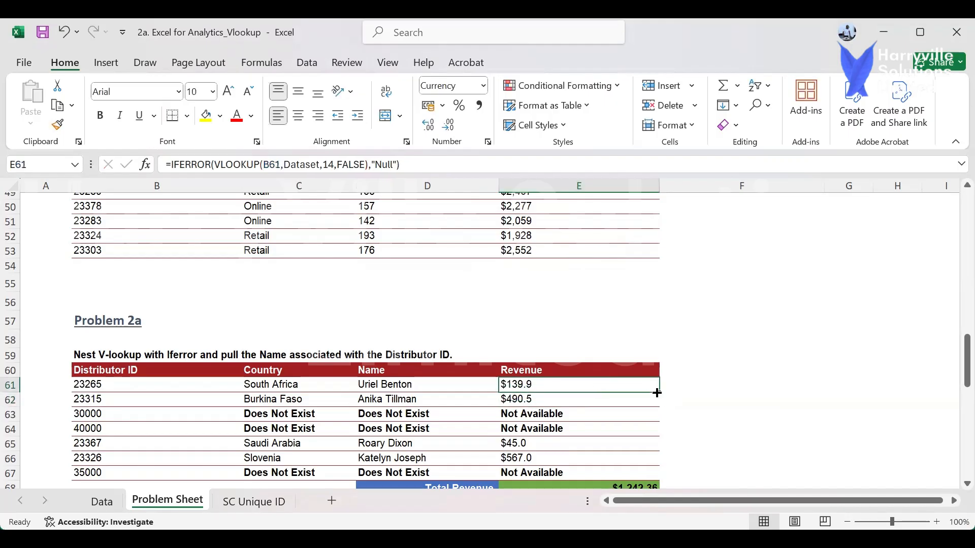
pyautogui.doubleClick(658, 392)
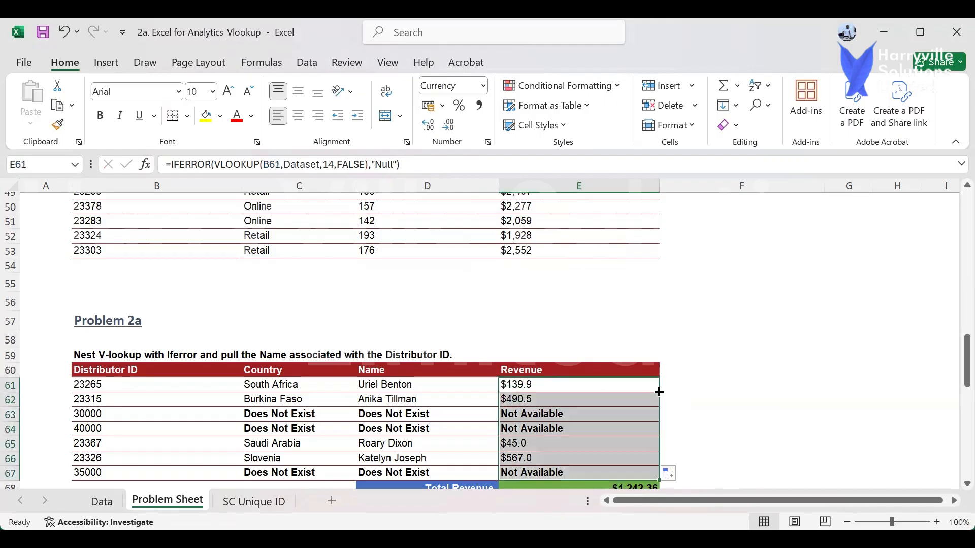
# Format the "Null" entries in E63, E64 and E67 of Problem 2a's Revenue column as bold italic.
pyautogui.click(628, 414)
pyautogui.keyDown('ctrl'); pyautogui.click(608, 431); pyautogui.keyUp('ctrl')
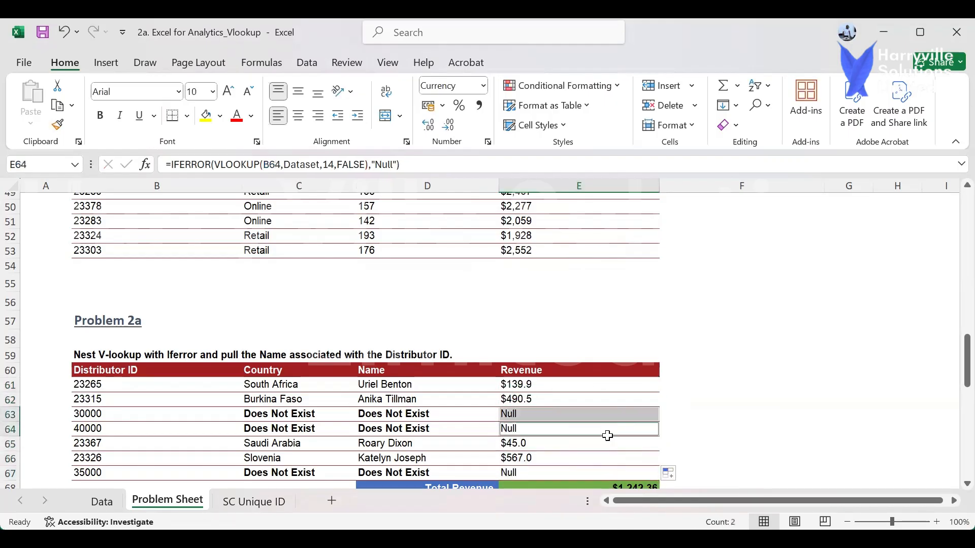
pyautogui.keyDown('ctrl'); pyautogui.click(569, 469); pyautogui.keyUp('ctrl')
pyautogui.hotkey('ctrl', 'b')
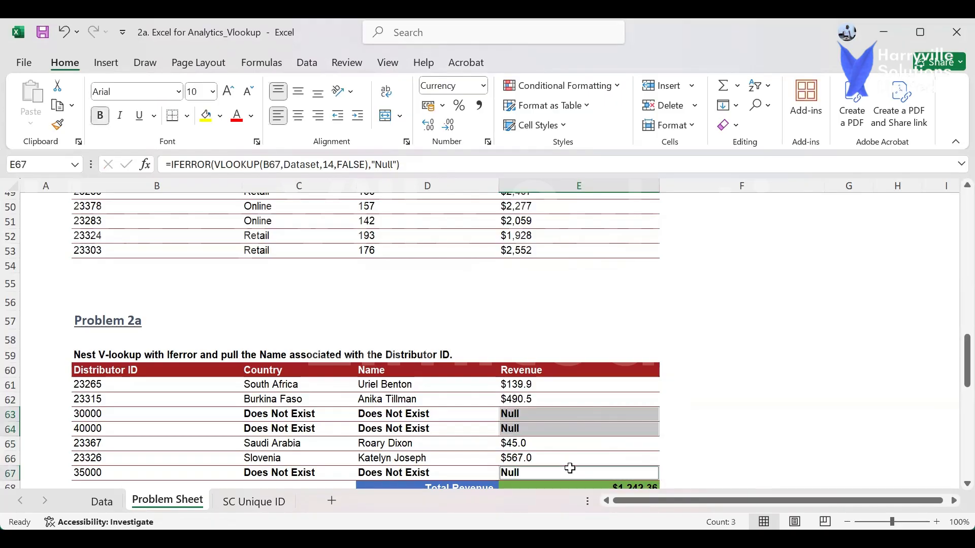
pyautogui.hotkey('ctrl', 'i')
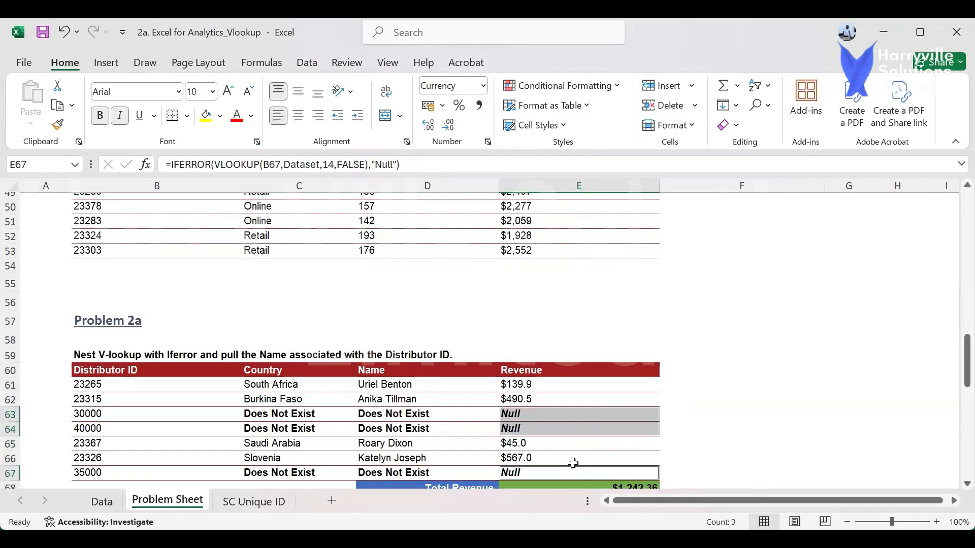
pyautogui.scroll(-1, 539, 428)
pyautogui.scroll(-7, 539, 427)
pyautogui.scroll(10, 457, 321)
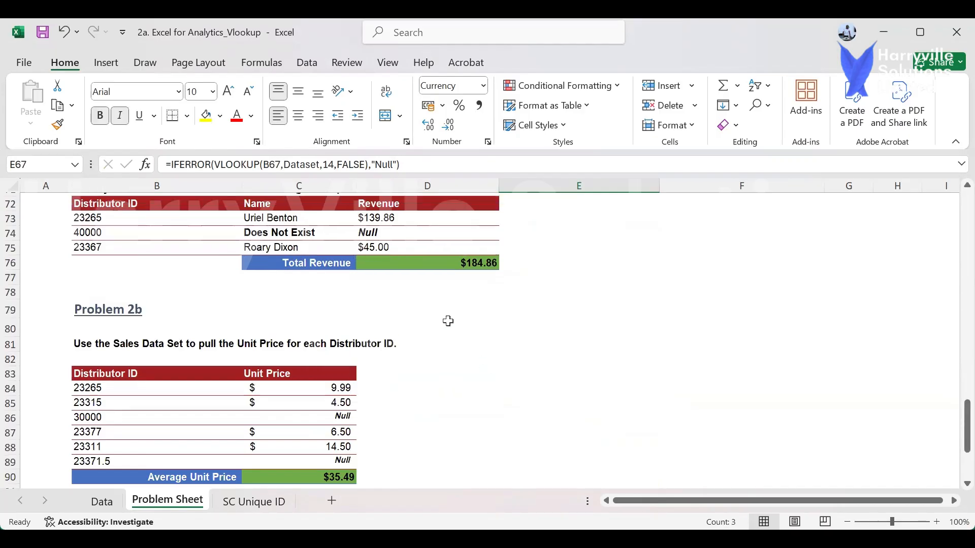
pyautogui.scroll(-2, 460, 323)
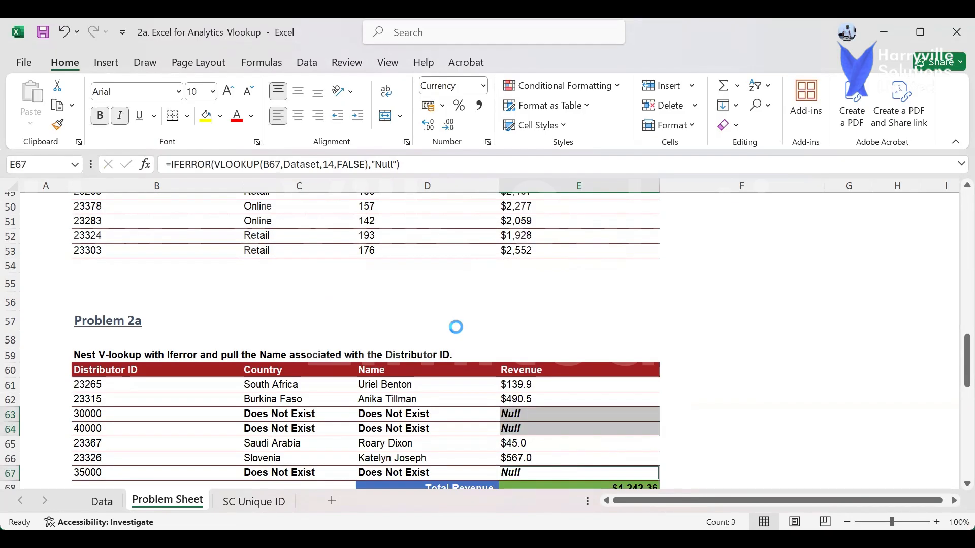